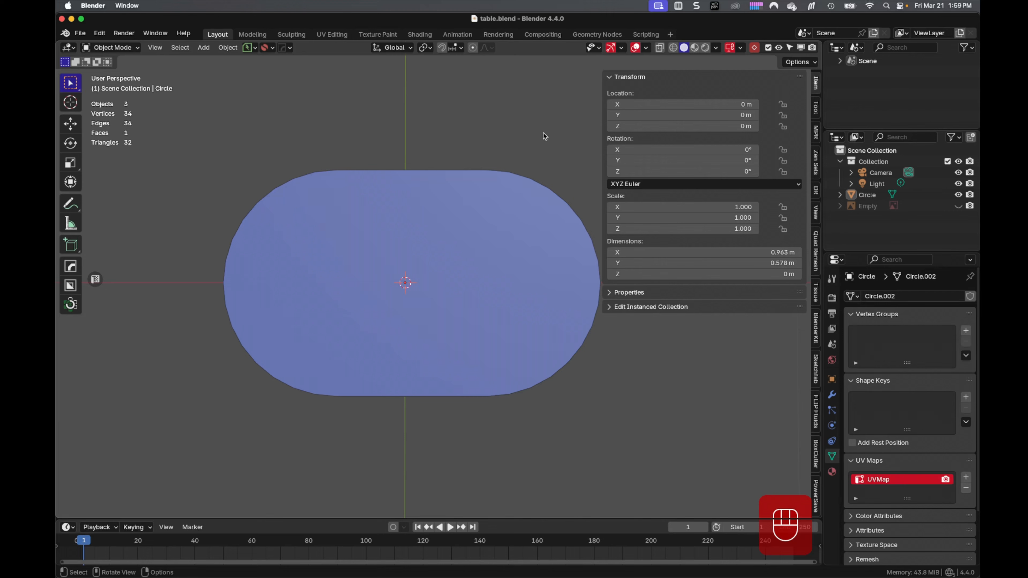
Step: Show the reference image and inset the tabletop's face by about 0.016 m
{"action": "left_click", "coordinate": [957, 207]}
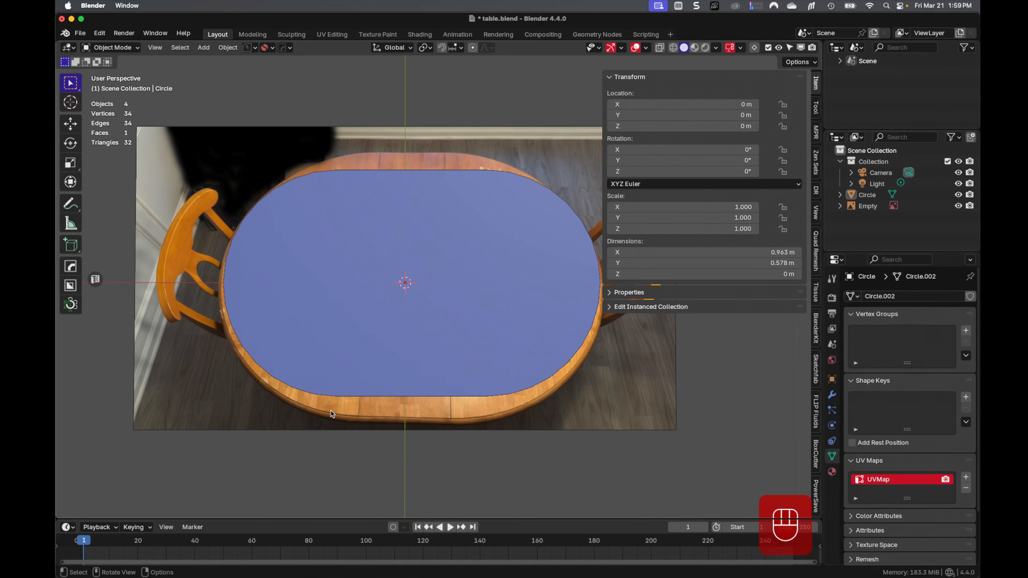
{"action": "left_click", "coordinate": [528, 294]}
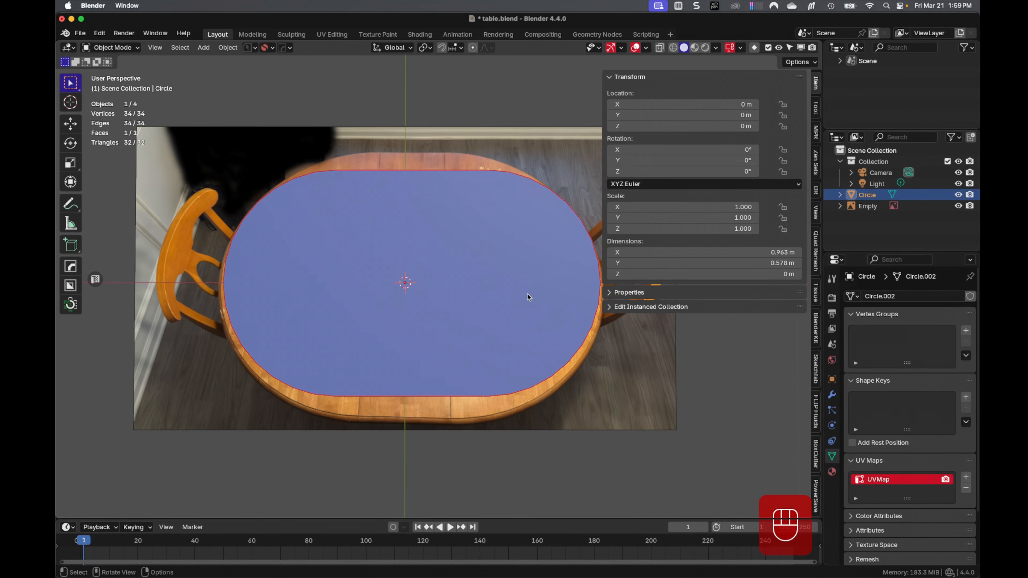
{"action": "key", "text": "Tab"}
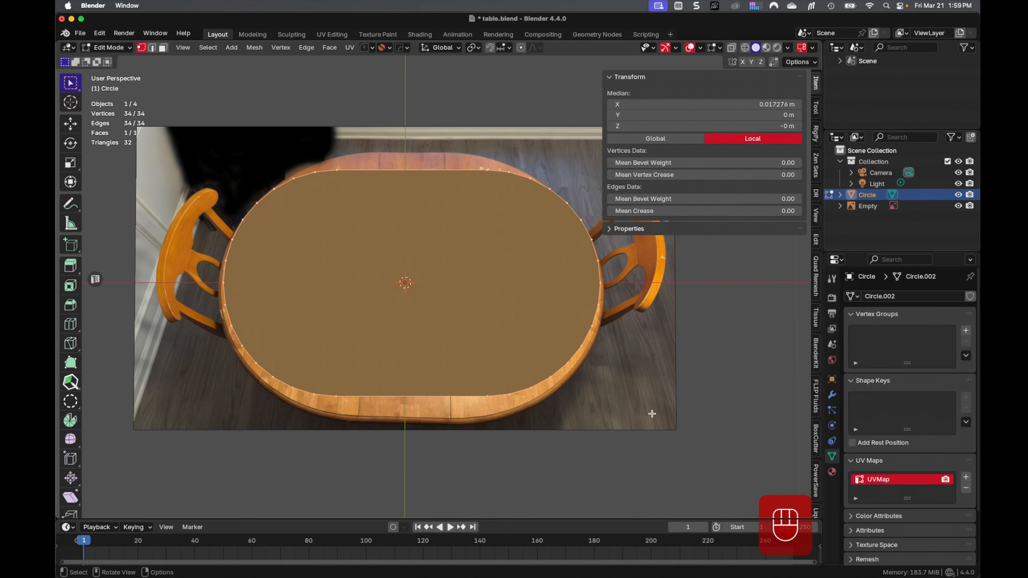
{"action": "key", "text": "i"}
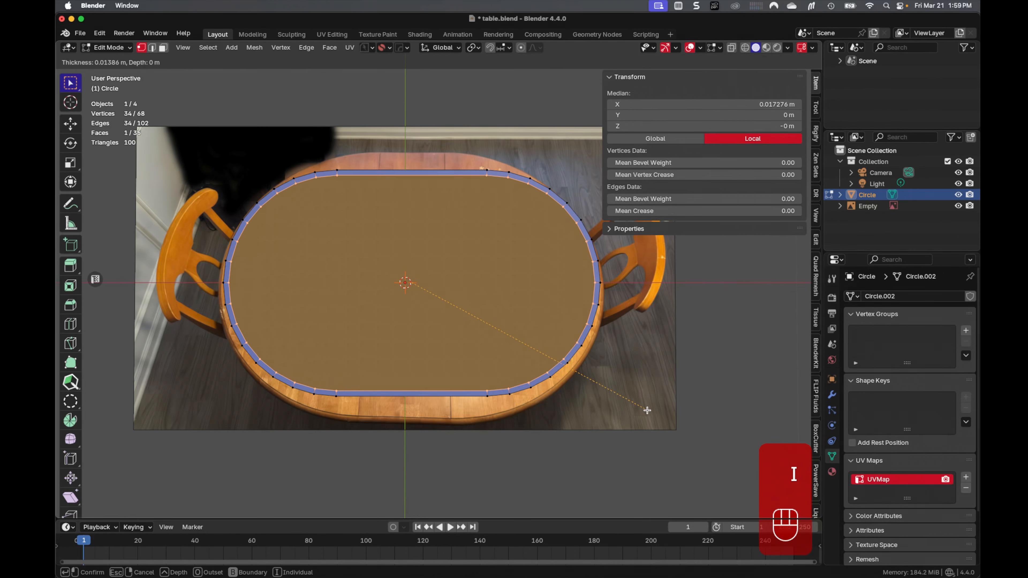
{"action": "left_click", "coordinate": [647, 410]}
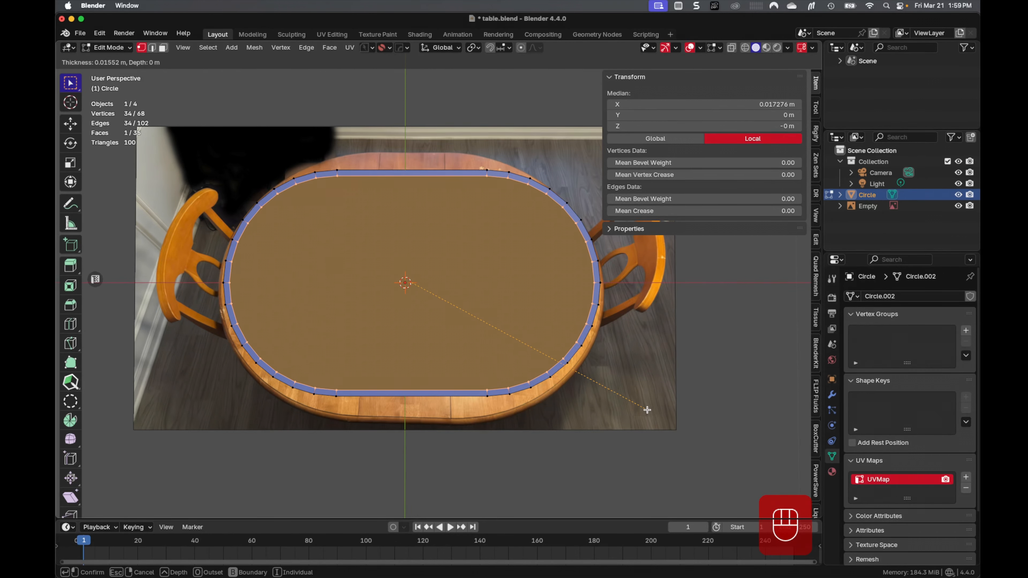
{"action": "middle_click_drag", "start_coordinate": [600, 397], "coordinate": [596, 299]}
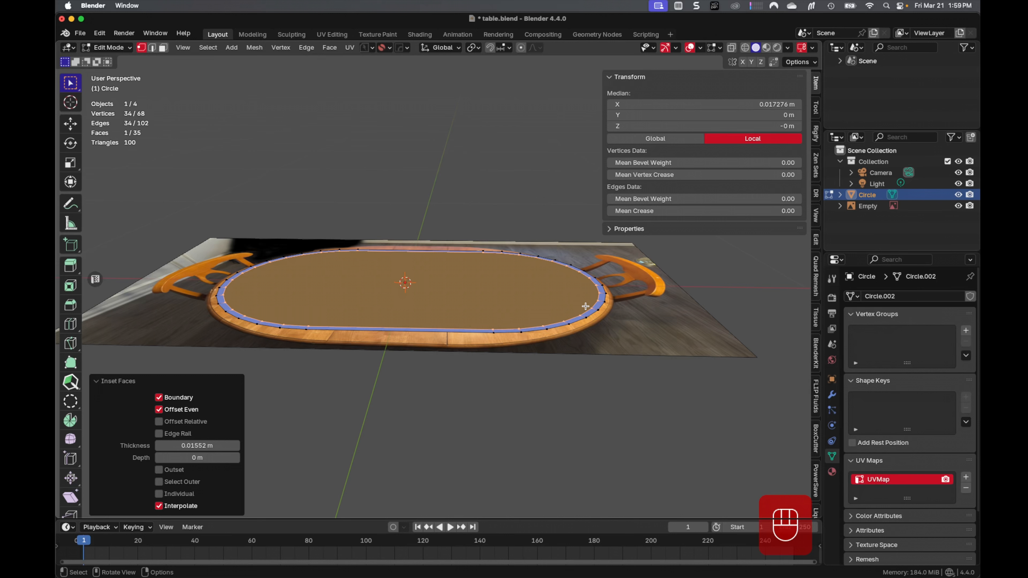
Step: Extrude the entire tabletop mesh downward by about 0.032 m
{"action": "key", "text": "a"}
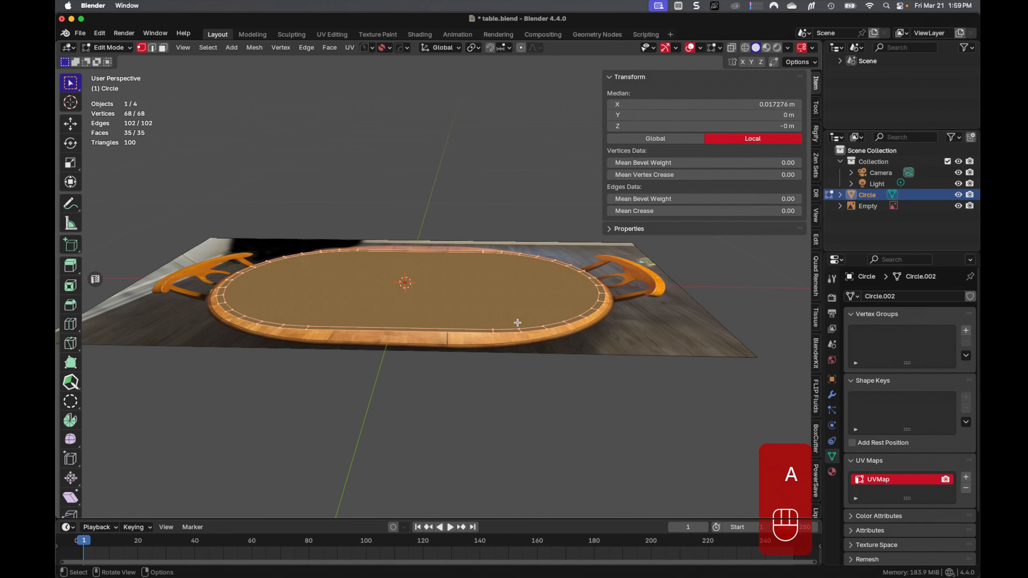
{"action": "middle_click_drag", "start_coordinate": [517, 321], "coordinate": [522, 318]}
{"action": "key", "text": "e"}
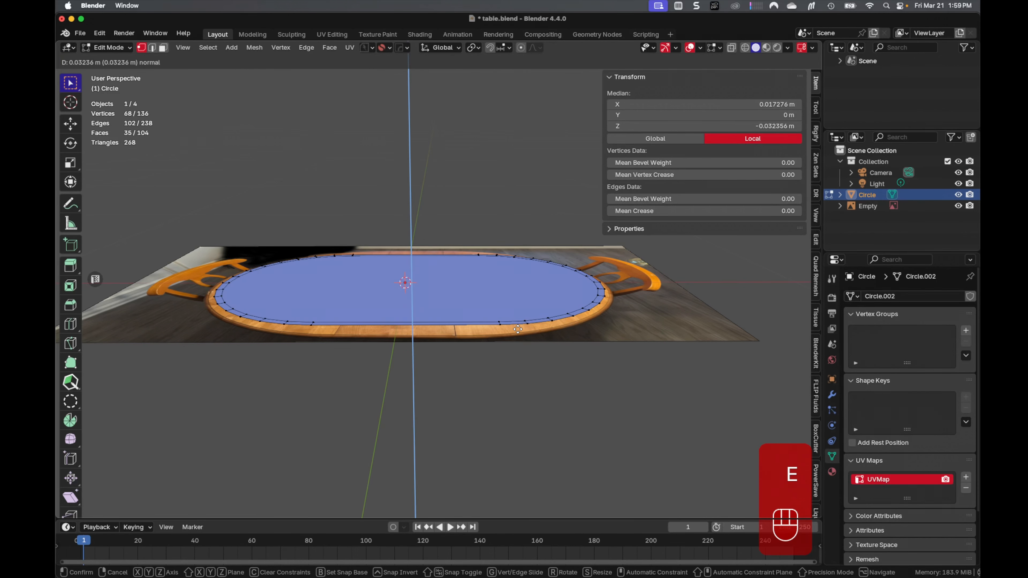
{"action": "left_click", "coordinate": [518, 329]}
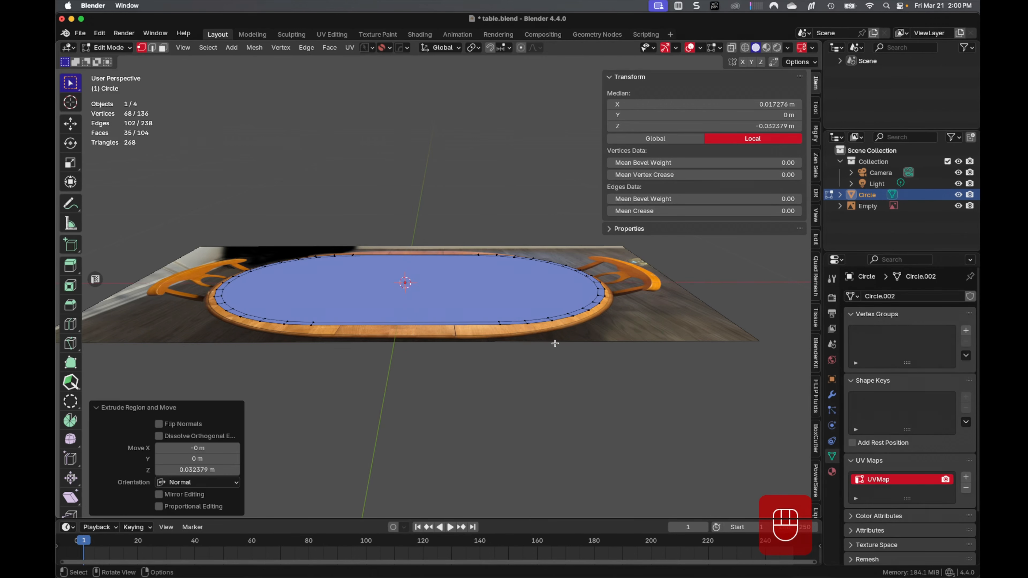
Step: Return to Object Mode and hide the reference image
{"action": "key", "text": "Tab"}
{"action": "left_click", "coordinate": [958, 206]}
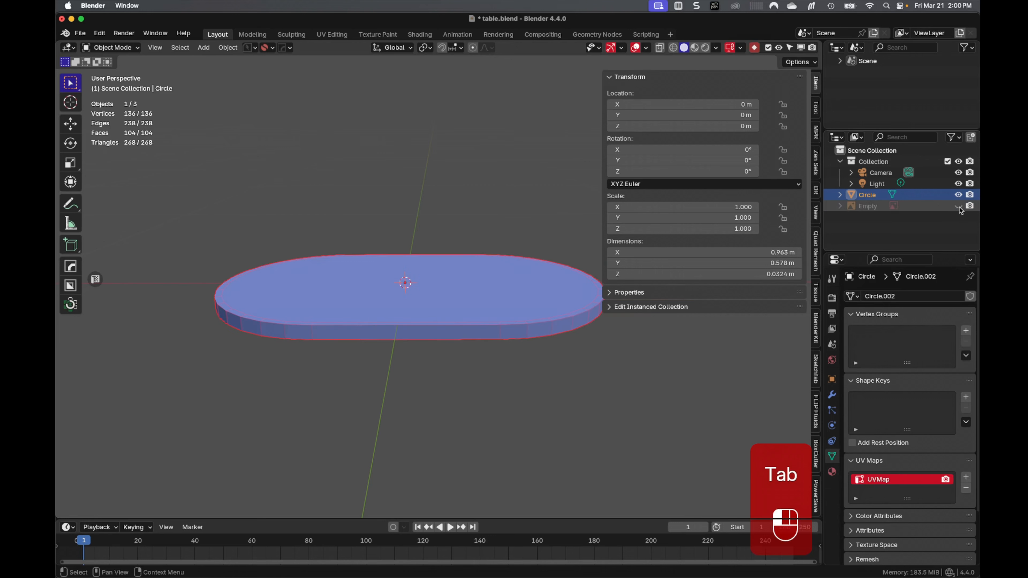
{"action": "middle_click_drag", "start_coordinate": [569, 394], "coordinate": [564, 371]}
Step: Raise the tabletop's extruded bottom about 0.024 m along Z and scale it to about 1.026 in X and Y only
{"action": "key", "text": "Tab"}
{"action": "middle_click_drag", "start_coordinate": [474, 324], "coordinate": [488, 353]}
{"action": "key", "text": "g"}
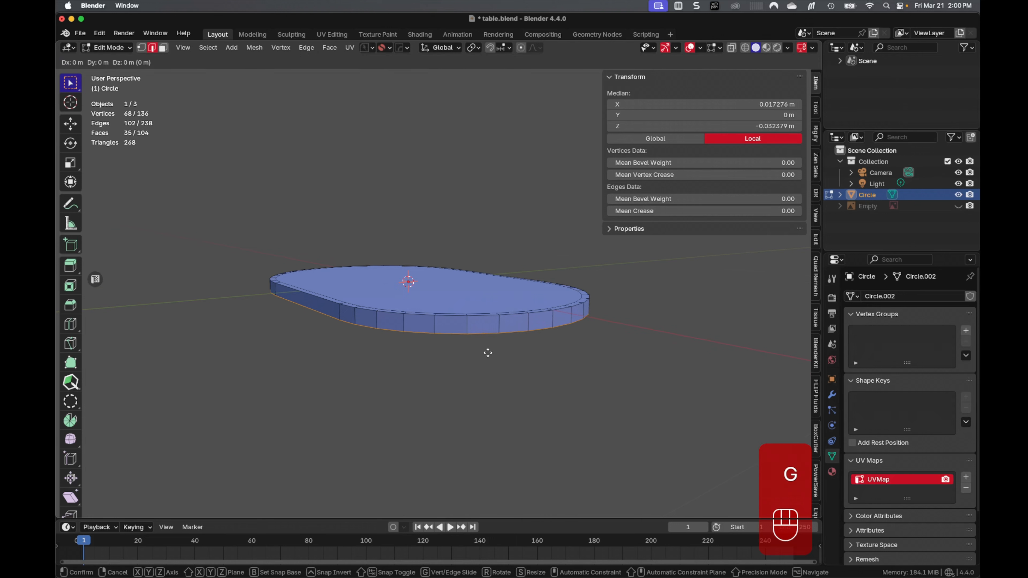
{"action": "key", "text": "z"}
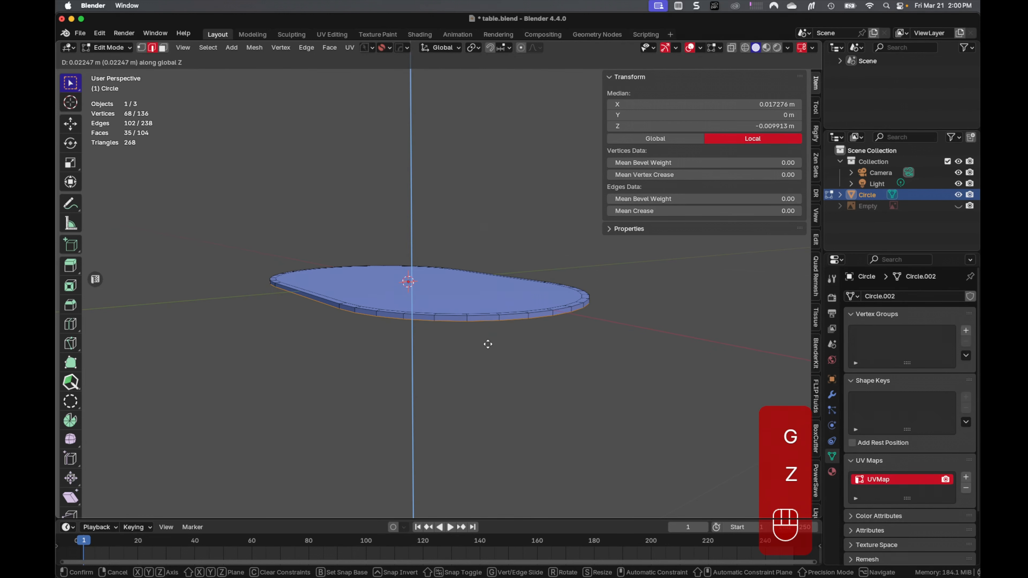
{"action": "left_click", "coordinate": [487, 345]}
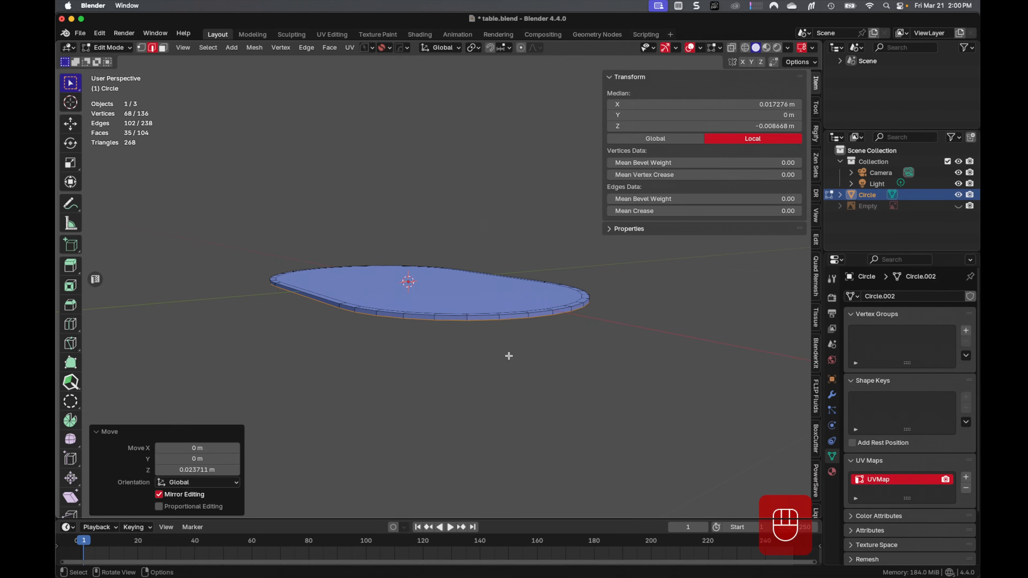
{"action": "key", "text": "s"}
{"action": "key", "text": "shift+z"}
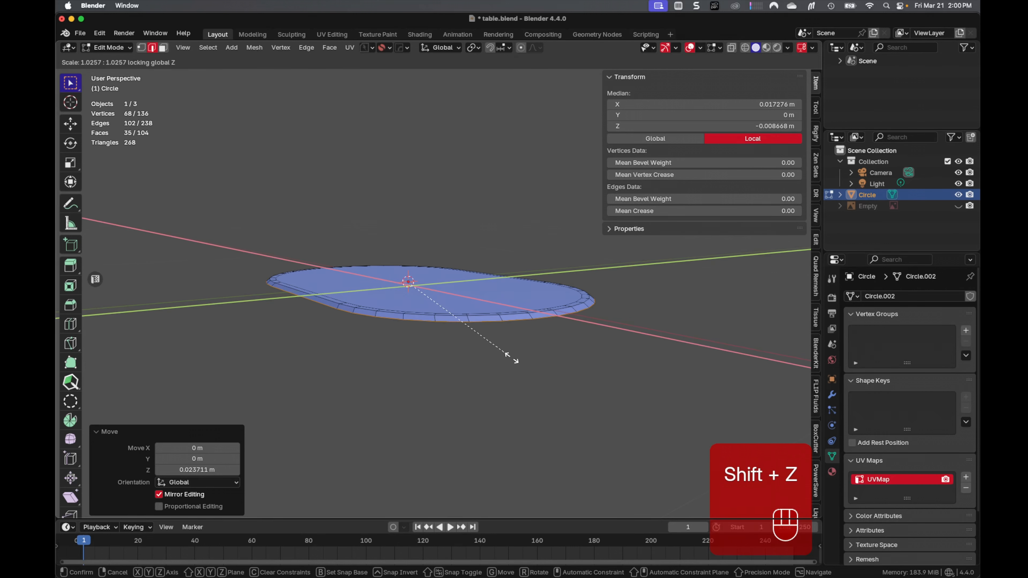
{"action": "left_click", "coordinate": [512, 358]}
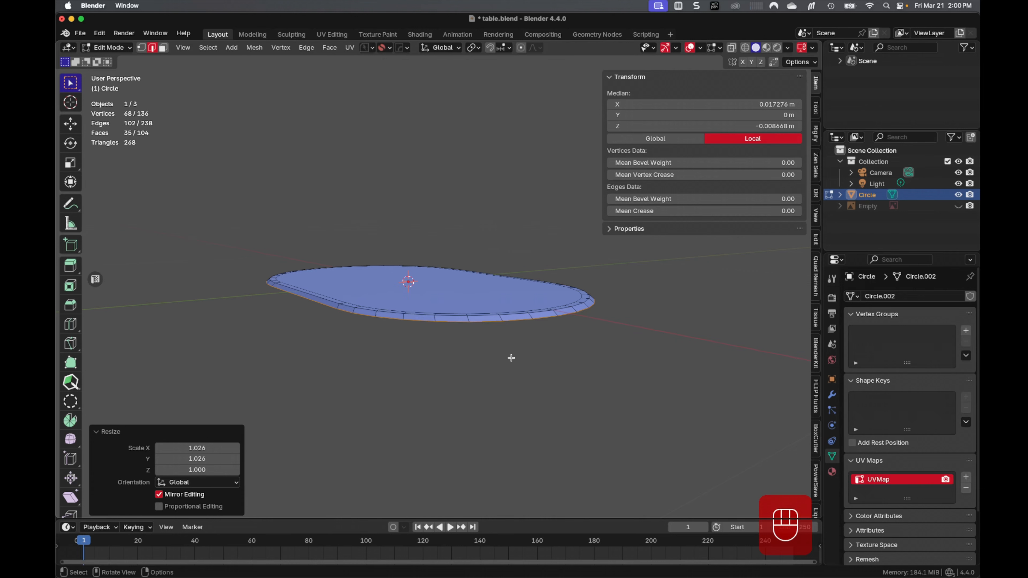
Step: Extrude the tabletop's bottom down another 0.014 m or so along Z and scale it to about 1.025 in X and Y only
{"action": "key", "text": "e"}
{"action": "key", "text": "z"}
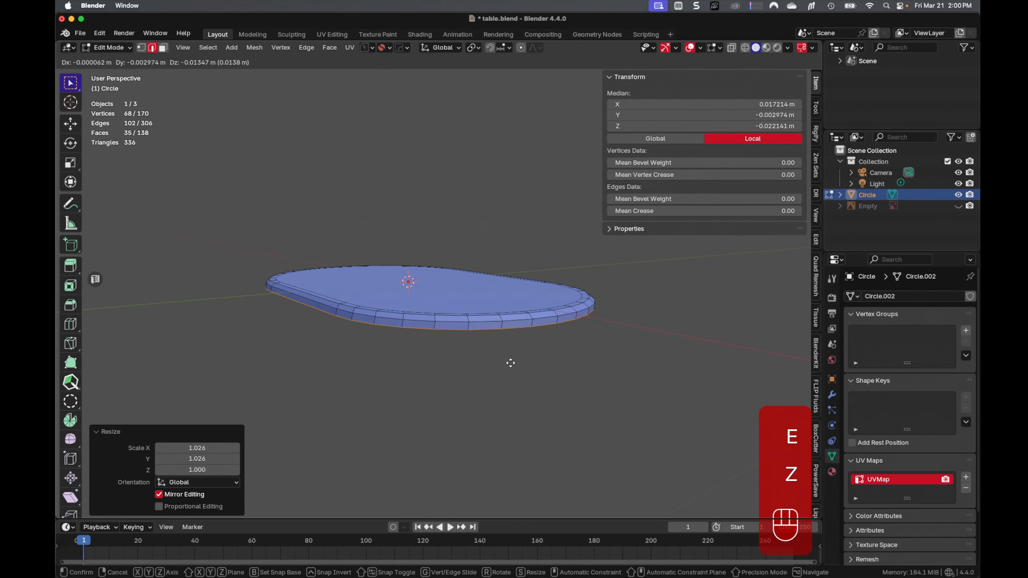
{"action": "key", "text": "z"}
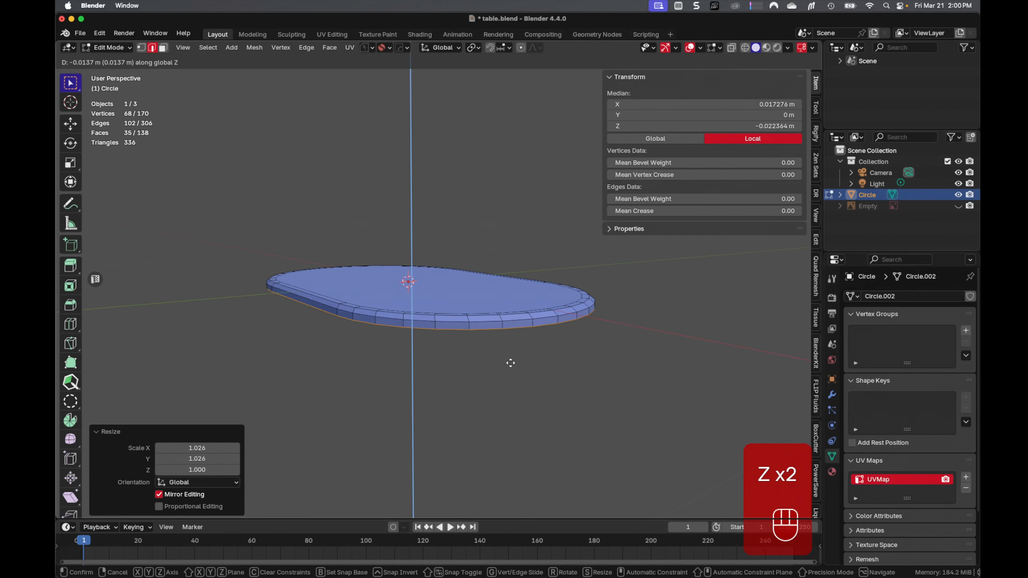
{"action": "left_click", "coordinate": [511, 362]}
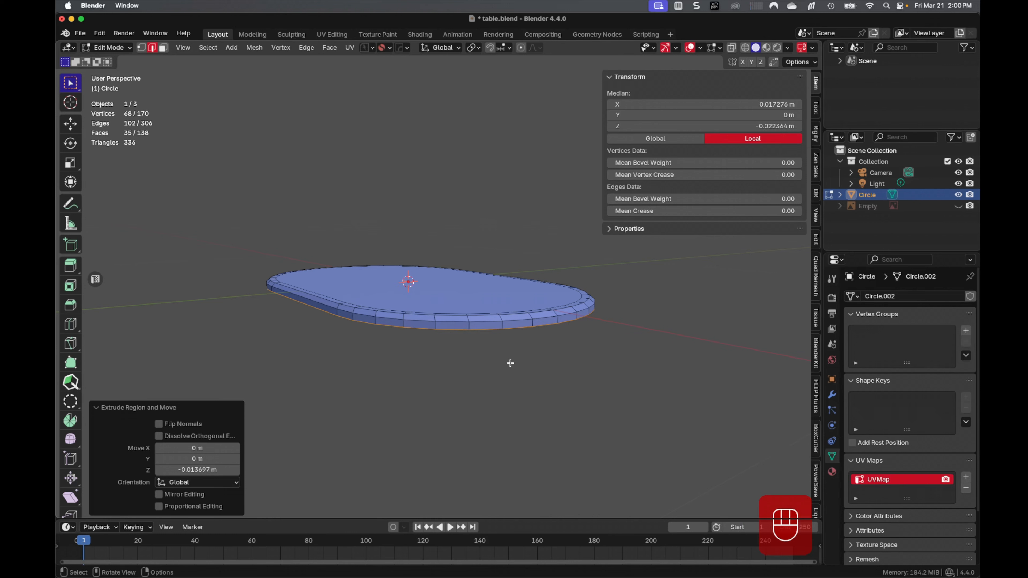
{"action": "key", "text": "s"}
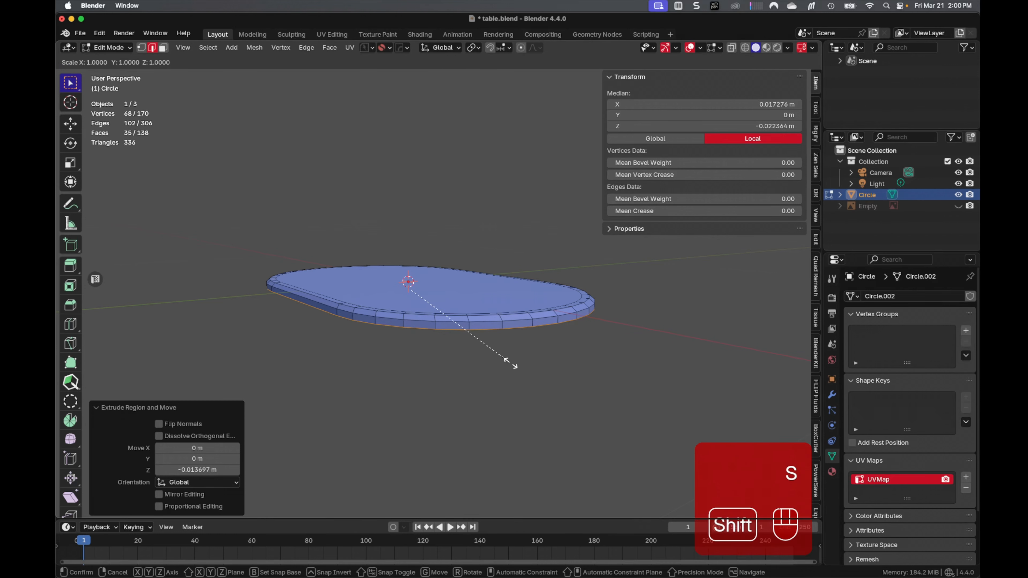
{"action": "key", "text": "shift+z"}
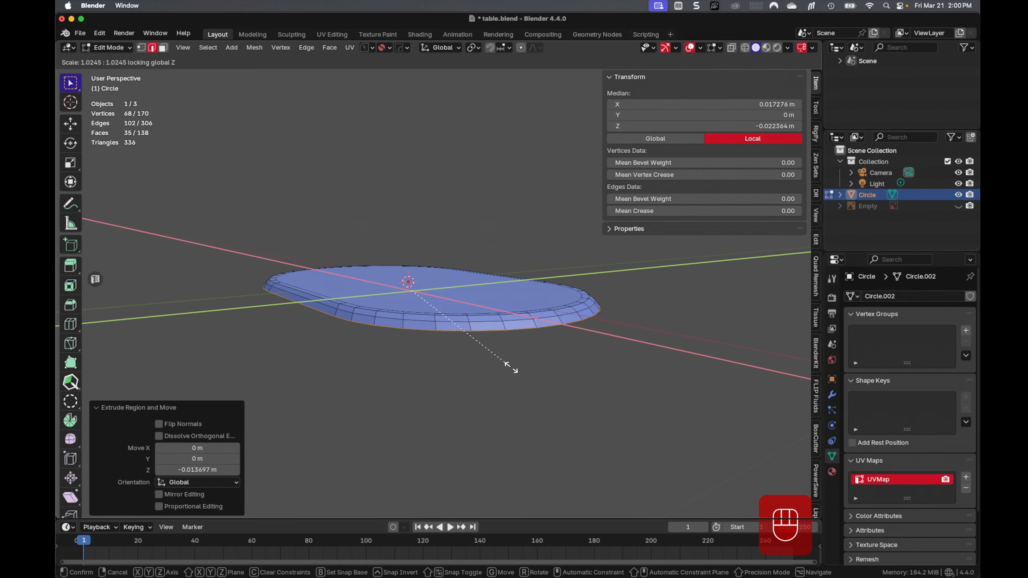
{"action": "left_click", "coordinate": [511, 368]}
{"action": "middle_click_drag", "start_coordinate": [511, 368], "coordinate": [534, 358]}
{"action": "key", "text": "Tab"}
Step: Connect the two inner-rim vertices where the straight sides end on the positive X side with an edge across the top face
{"action": "scroll", "coordinate": [526, 340], "scroll_direction": "up", "scroll_amount": 5}
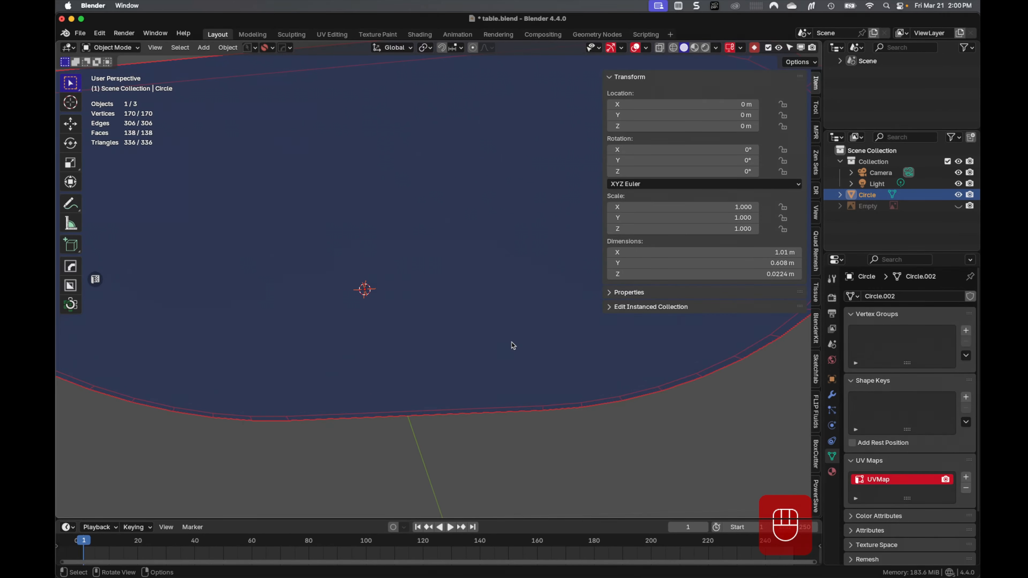
{"action": "scroll", "coordinate": [513, 345], "scroll_direction": "down", "scroll_amount": 5}
{"action": "middle_click_drag", "start_coordinate": [517, 299], "coordinate": [432, 386], "text": "shift"}
{"action": "middle_click_drag", "start_coordinate": [484, 291], "coordinate": [406, 318]}
{"action": "key", "text": "Tab"}
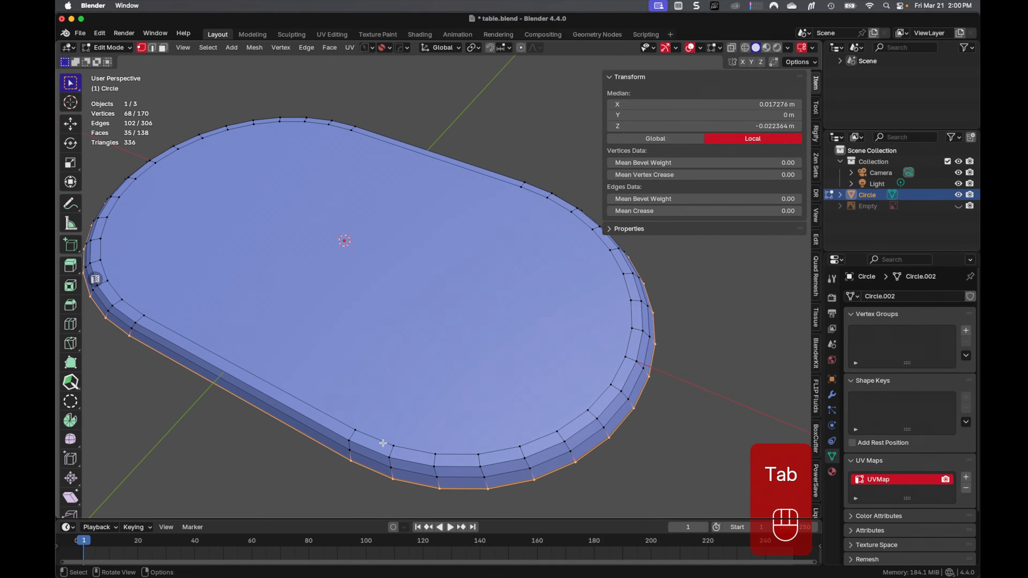
{"action": "left_click", "coordinate": [356, 430]}
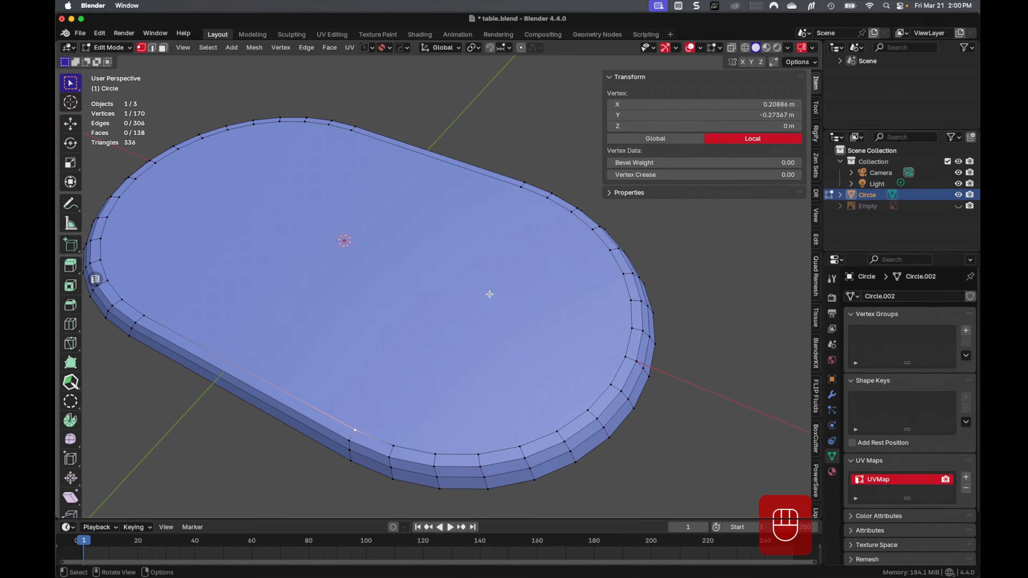
{"action": "key", "text": "KP_7"}
{"action": "middle_click_drag", "start_coordinate": [459, 260], "coordinate": [544, 383], "text": "shift"}
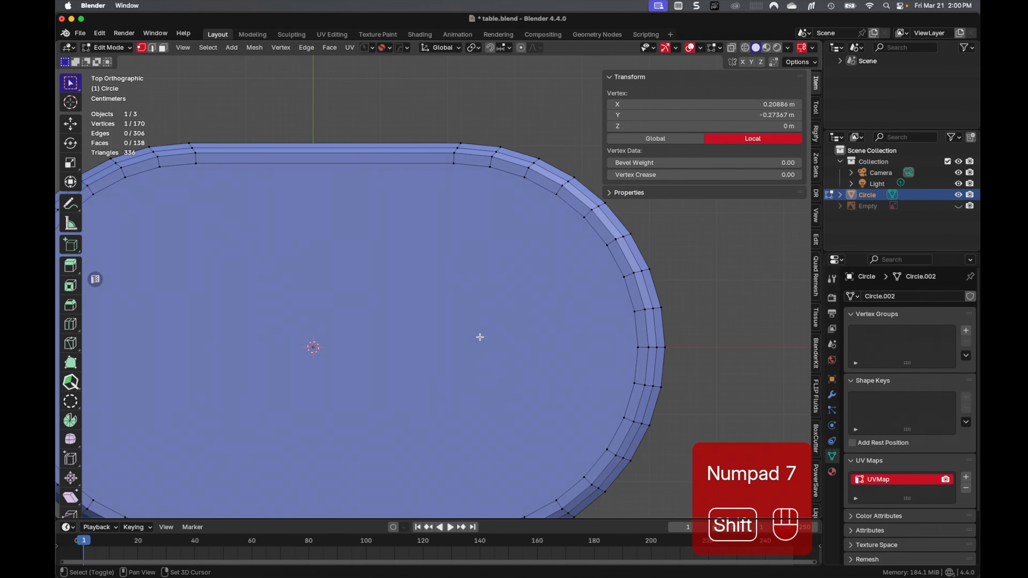
{"action": "middle_click_drag", "start_coordinate": [480, 337], "coordinate": [524, 259], "text": "shift"}
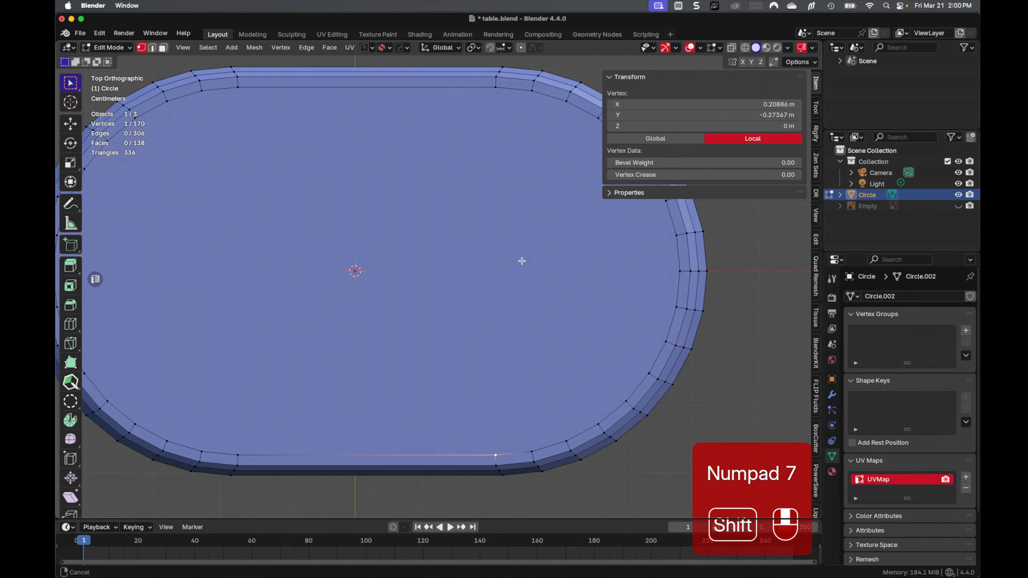
{"action": "left_click", "coordinate": [496, 87], "text": "shift"}
{"action": "key", "text": "j"}
Step: Connect the two inner-rim vertices where the straight sides end on the negative X side with an edge across the top face
{"action": "middle_click_drag", "start_coordinate": [305, 257], "coordinate": [486, 239], "text": "shift"}
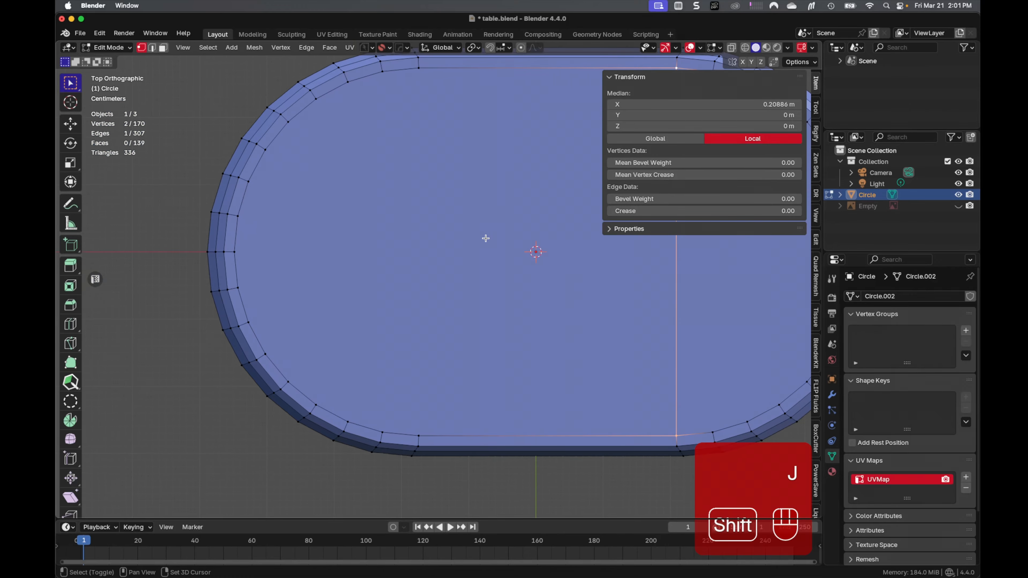
{"action": "left_click", "coordinate": [419, 69]}
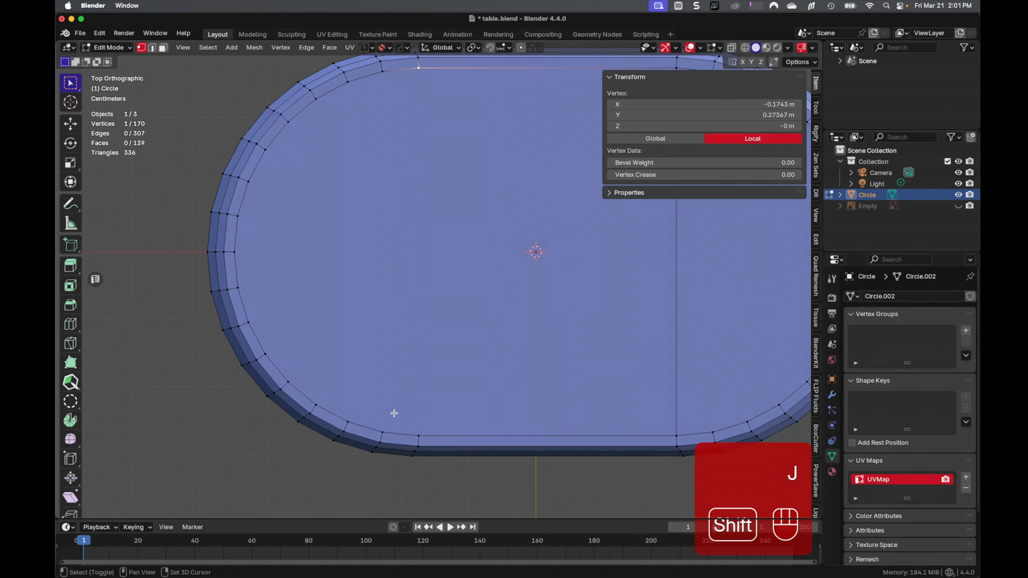
{"action": "left_click", "coordinate": [420, 436], "text": "shift"}
{"action": "key", "text": "j"}
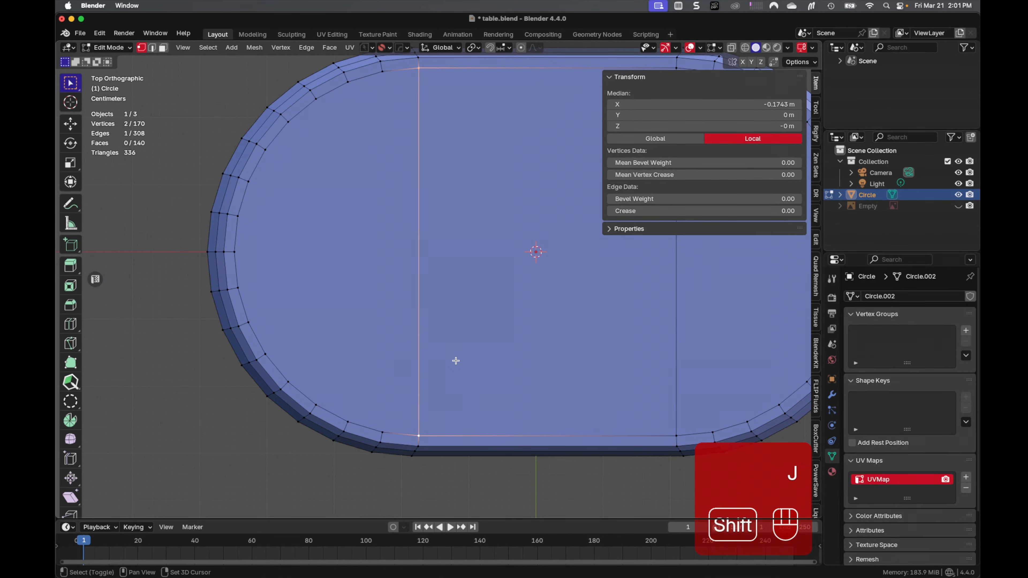
{"action": "mouse_move", "coordinate": [455, 360]}
{"action": "middle_mouse_down", "text": "shift"}
{"action": "mouse_move", "coordinate": [411, 386]}
{"action": "mouse_move", "coordinate": [350, 395]}
{"action": "mouse_move", "coordinate": [344, 384]}
{"action": "mouse_move", "coordinate": [346, 404]}
{"action": "mouse_move", "coordinate": [372, 369]}
{"action": "middle_mouse_up", "text": "shift"}
{"action": "middle_click_drag", "start_coordinate": [418, 432], "coordinate": [451, 327]}
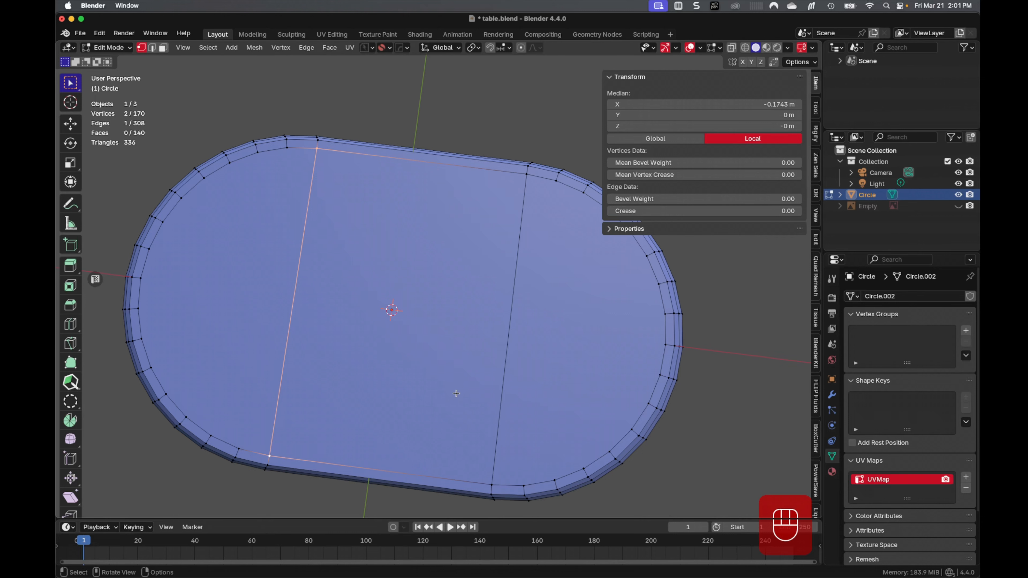
Step: Join the inner rim's two end vertices on the X axis with a lengthwise edge through the center of the tabletop
{"action": "key", "text": "Tab"}
{"action": "middle_click_drag", "start_coordinate": [457, 393], "coordinate": [404, 333]}
{"action": "middle_click_drag", "start_coordinate": [496, 366], "coordinate": [540, 425]}
{"action": "key", "text": "KP_7"}
{"action": "middle_click_drag", "start_coordinate": [498, 384], "coordinate": [447, 422], "text": "shift"}
{"action": "key", "text": "Tab"}
{"action": "middle_click_drag", "start_coordinate": [225, 399], "coordinate": [227, 360], "text": "shift"}
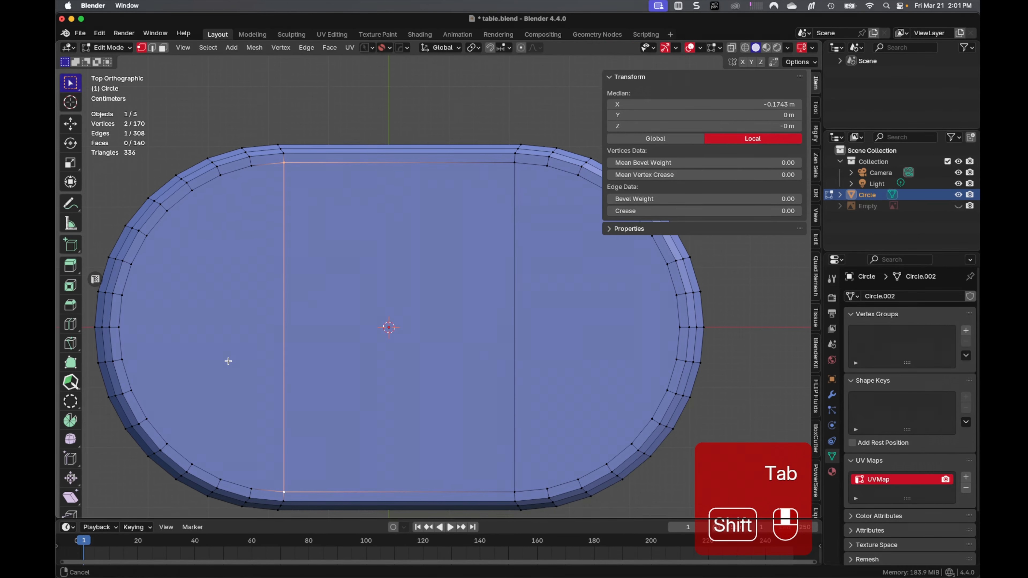
{"action": "left_click", "coordinate": [119, 327]}
{"action": "left_click", "coordinate": [680, 327], "text": "shift"}
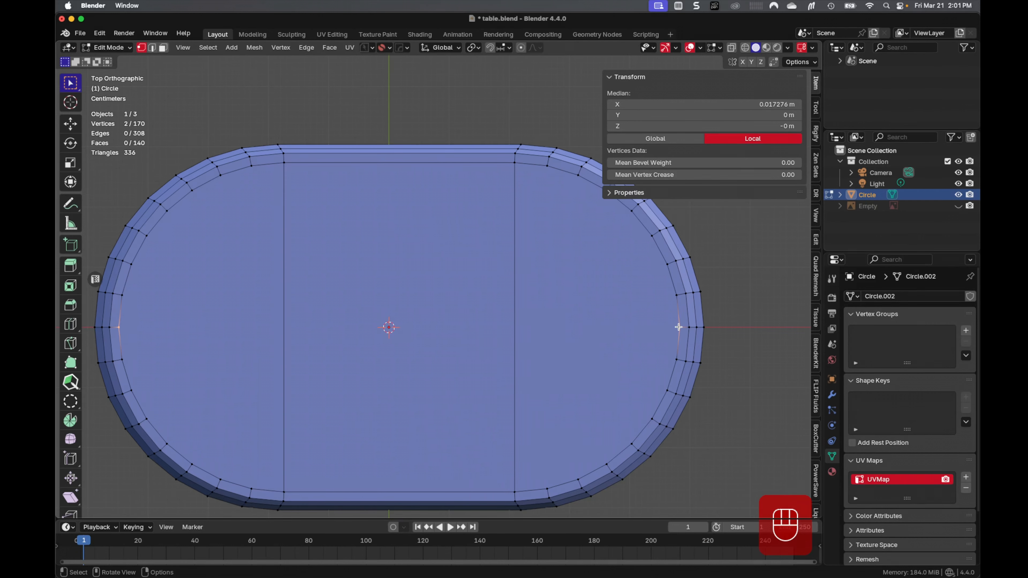
{"action": "key", "text": "j"}
Step: Add one centered loop cut across the tabletop, midway between the two crosswise edges of the straight section
{"action": "middle_click_drag", "start_coordinate": [534, 340], "coordinate": [519, 383], "text": "shift"}
{"action": "middle_click_drag", "start_coordinate": [370, 332], "coordinate": [392, 249], "text": "shift"}
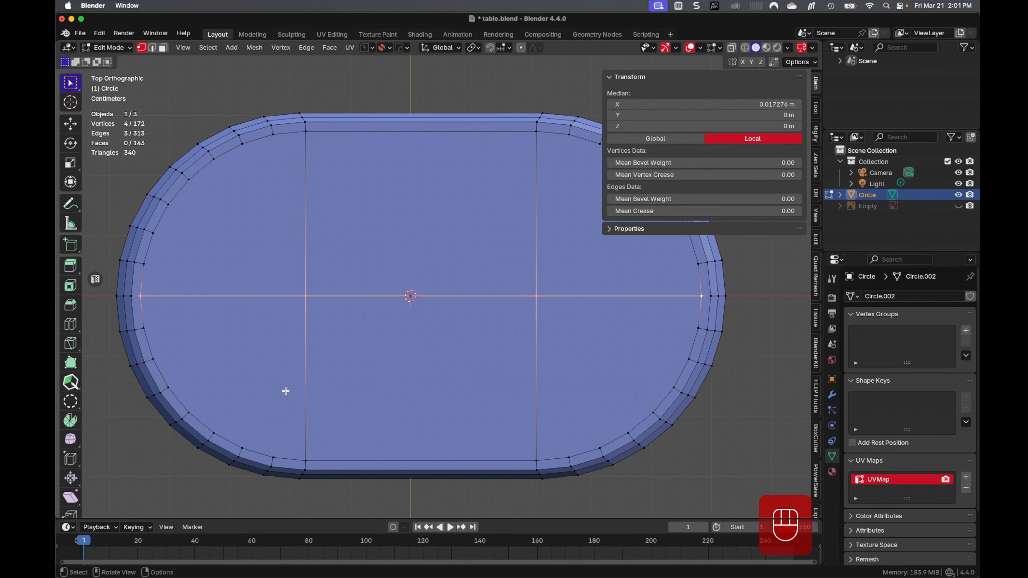
{"action": "mouse_move", "coordinate": [381, 428]}
{"action": "middle_mouse_down", "text": "shift"}
{"action": "mouse_move", "coordinate": [399, 406]}
{"action": "mouse_move", "coordinate": [395, 432]}
{"action": "middle_mouse_up", "text": "shift"}
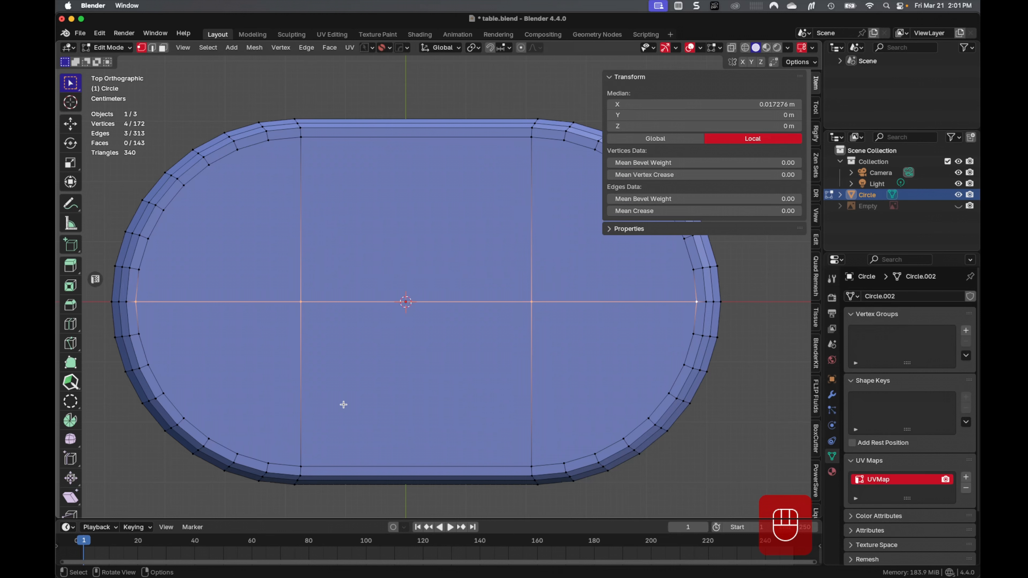
{"action": "middle_click_drag", "start_coordinate": [343, 405], "coordinate": [329, 439], "text": "shift"}
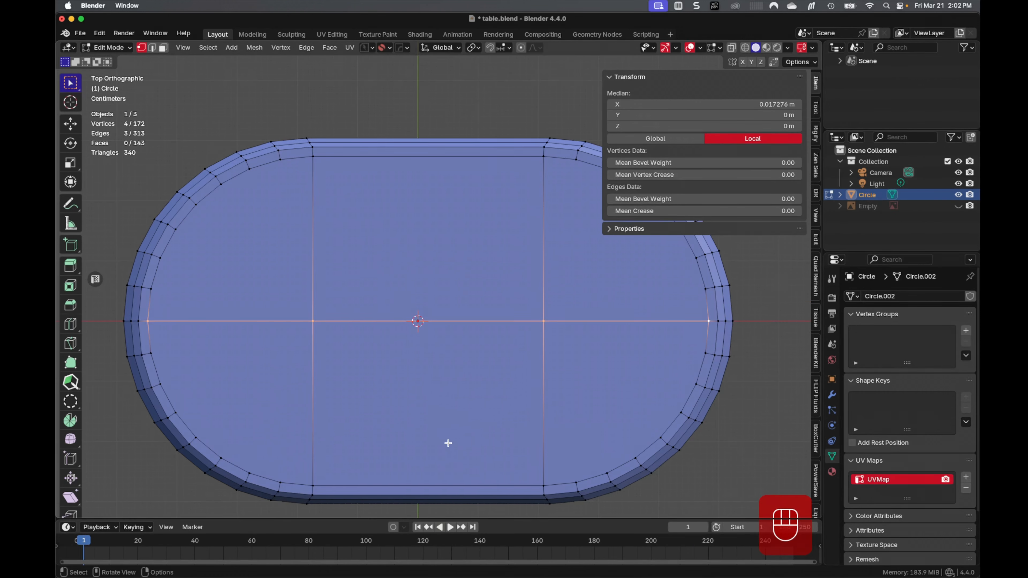
{"action": "key", "text": "ctrl+r"}
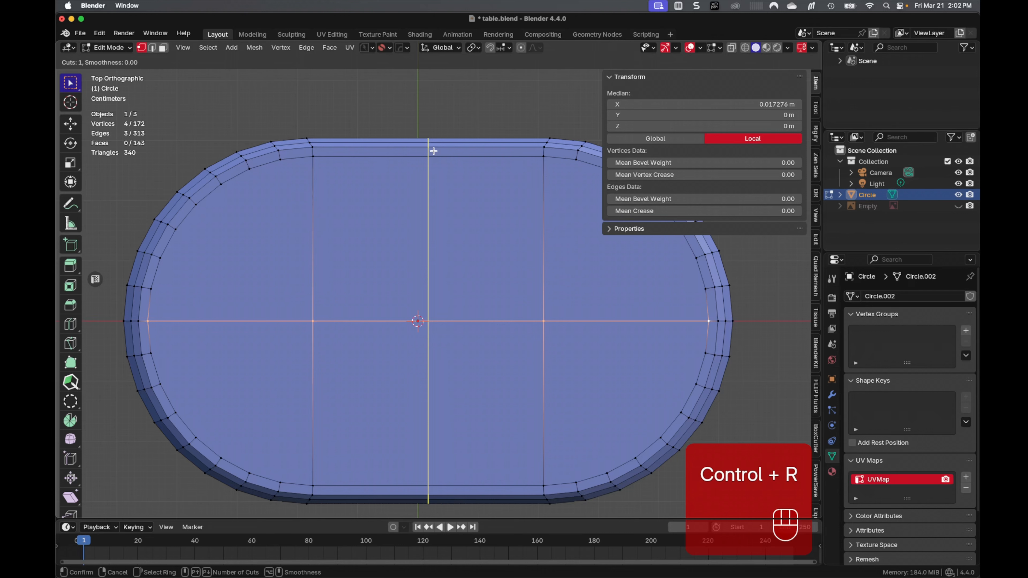
{"action": "left_click", "coordinate": [433, 150]}
{"action": "left_click", "coordinate": [434, 151]}
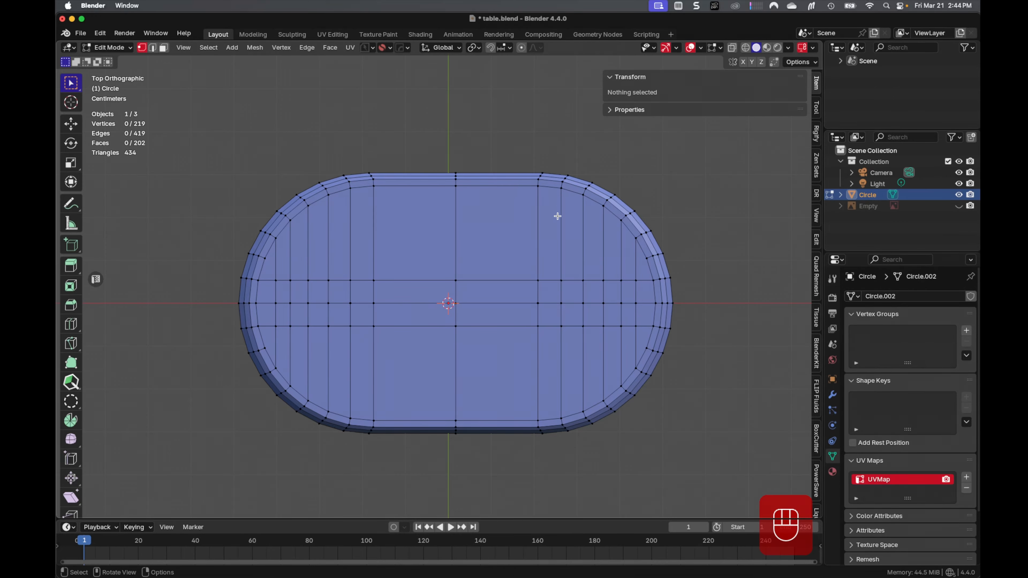
Step: On the underside, connect the two inner-rim vertices where the straight sides end on the positive X side with an edge
{"action": "middle_click_drag", "start_coordinate": [490, 324], "coordinate": [476, 218]}
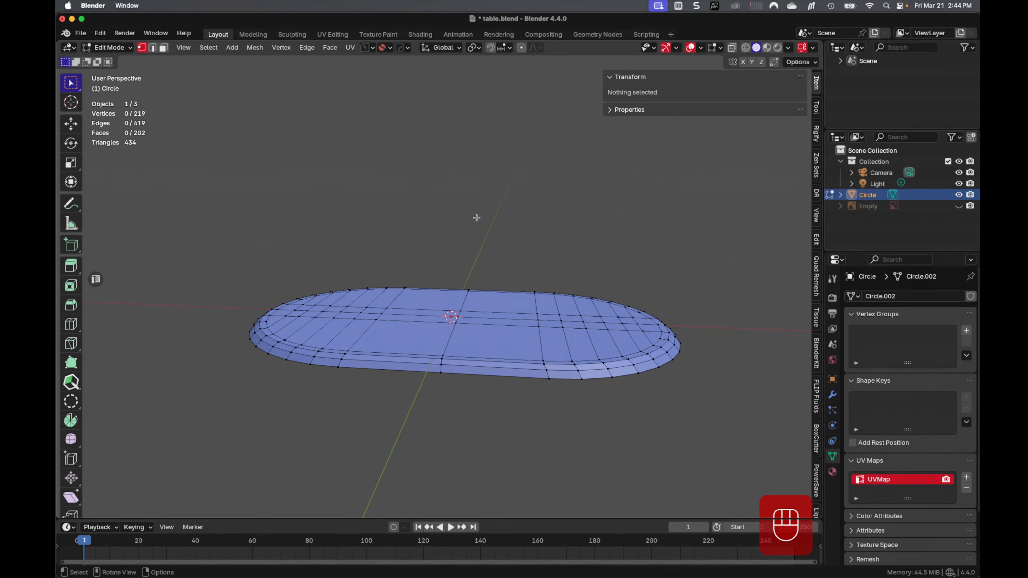
{"action": "key", "text": "ctrl+KP_7"}
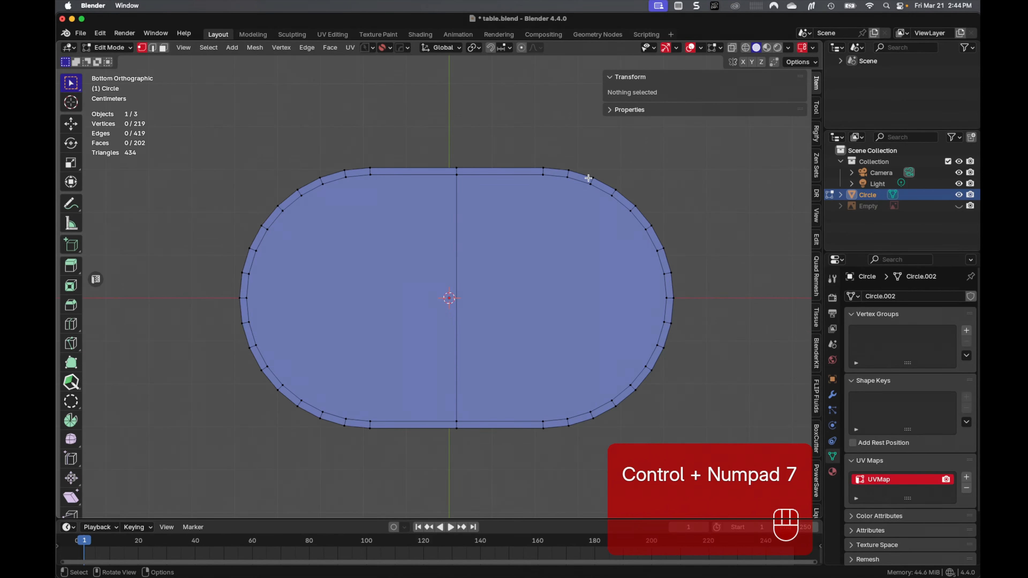
{"action": "left_click", "coordinate": [544, 175]}
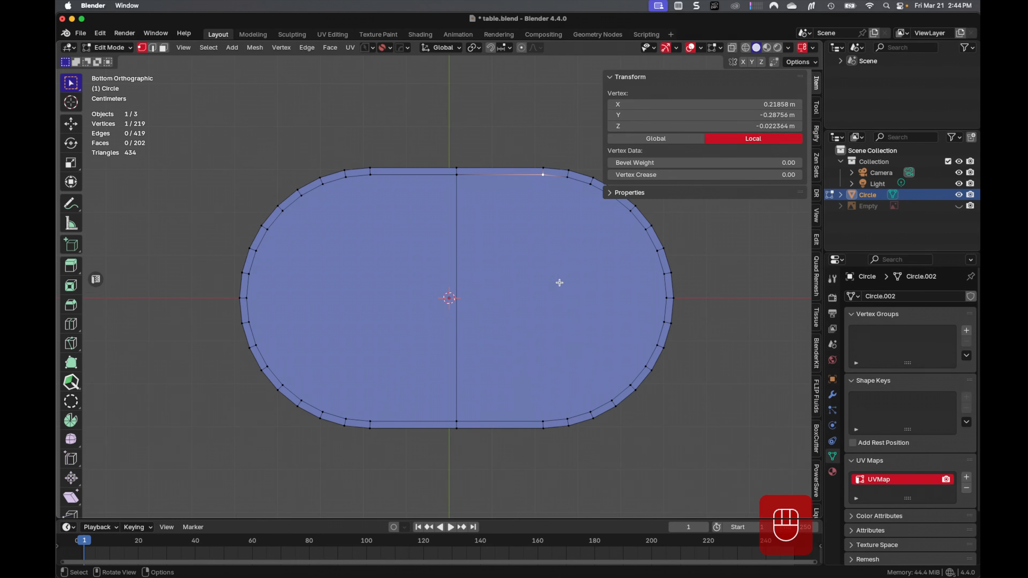
{"action": "left_click", "coordinate": [544, 421], "text": "shift"}
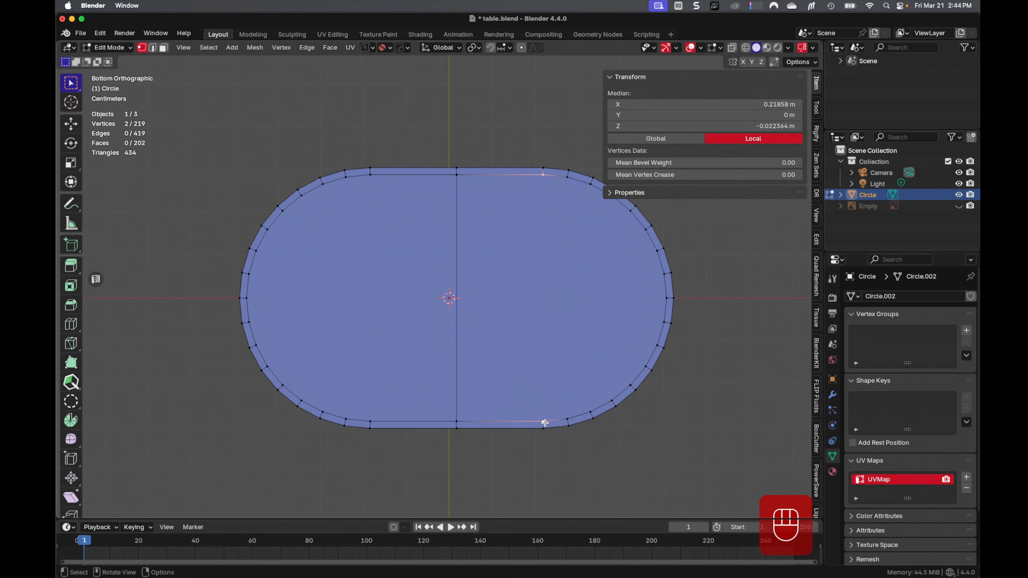
{"action": "key", "text": "j"}
Step: Connect the underside's inner-rim vertices ending the straight sides on negative X, and select the inner rim's two end vertices on the X axis
{"action": "left_click", "coordinate": [372, 178]}
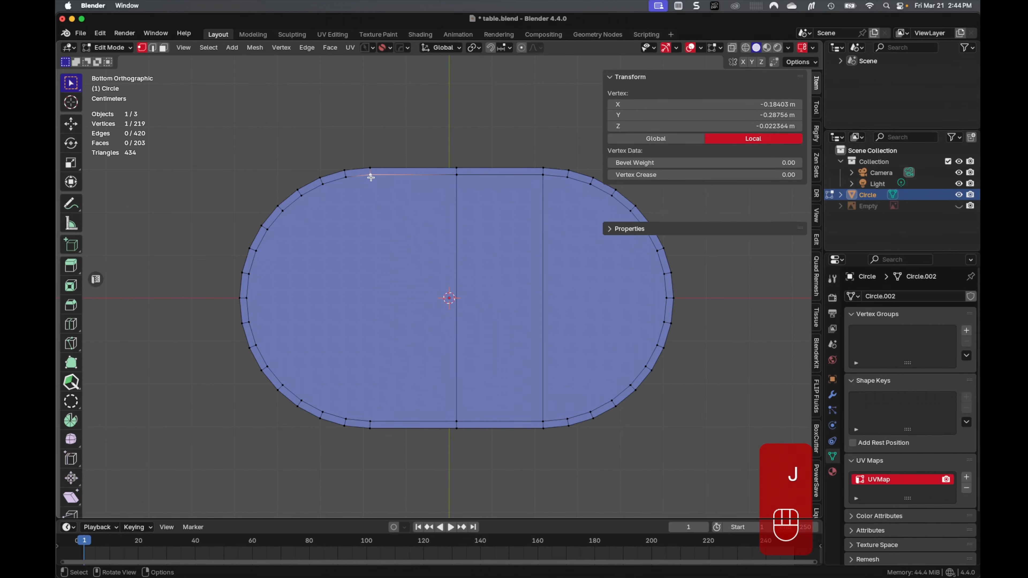
{"action": "left_click", "coordinate": [371, 421], "text": "shift"}
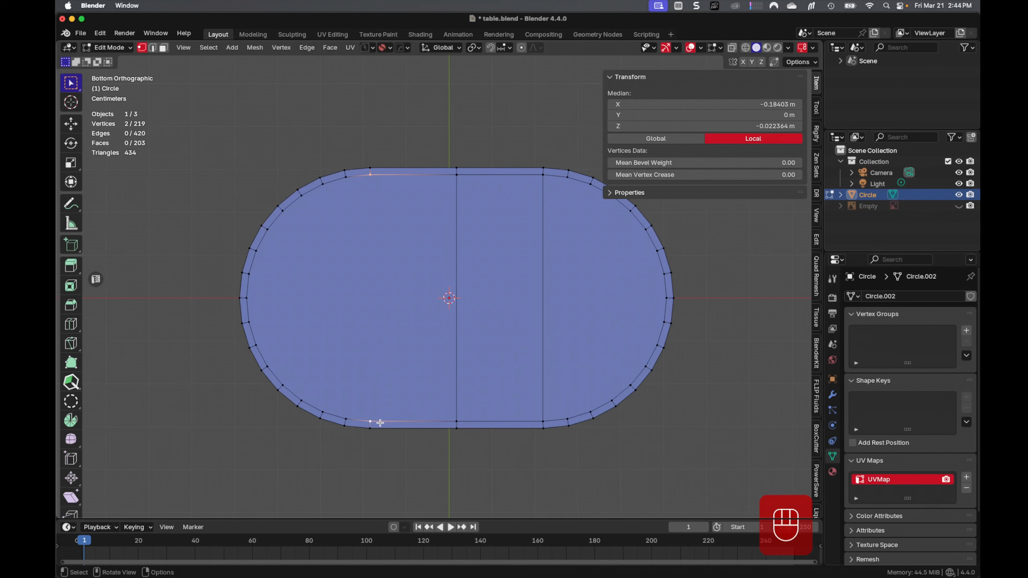
{"action": "key", "text": "j"}
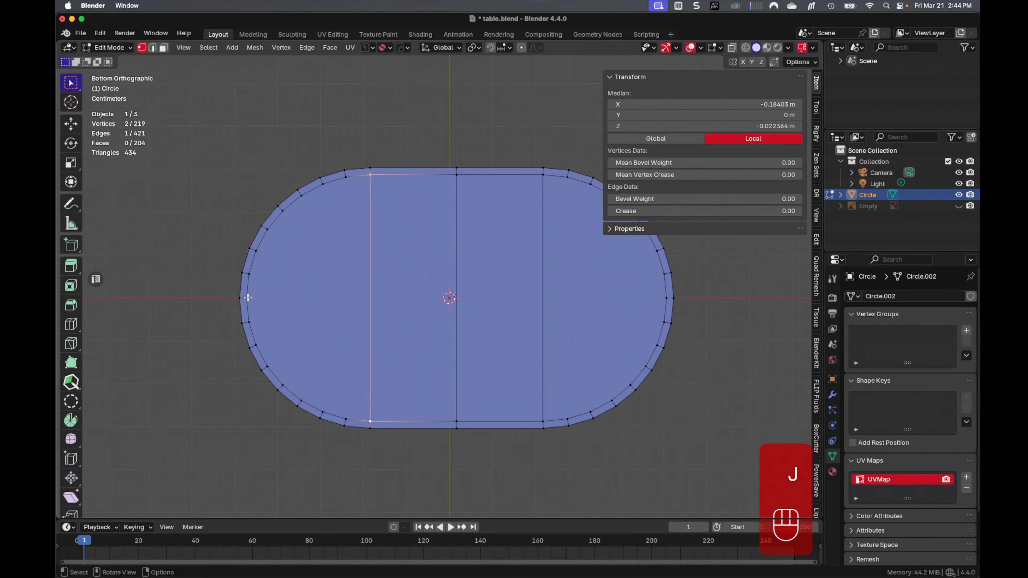
{"action": "left_click", "coordinate": [664, 296], "text": "shift"}
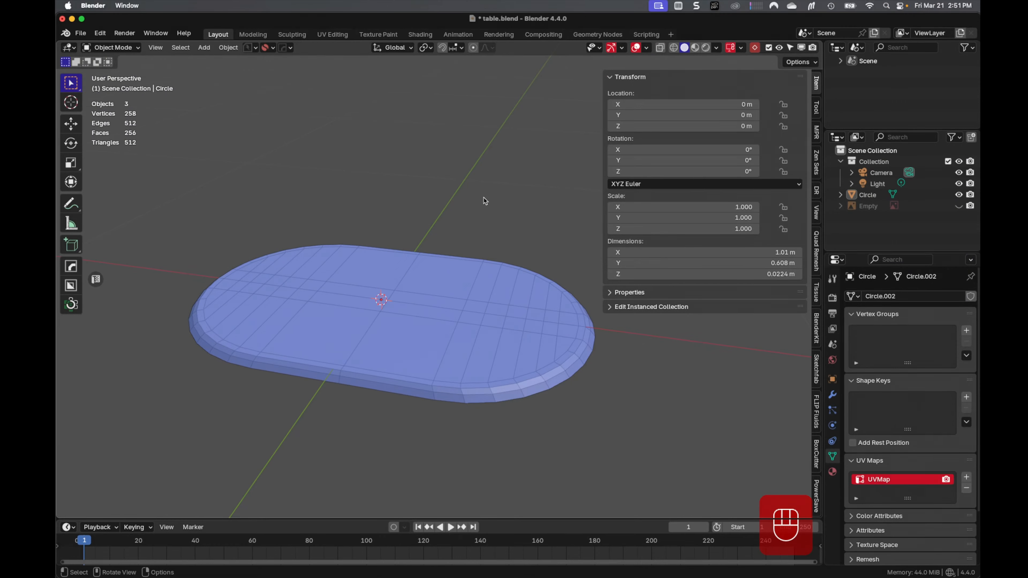
Step: In mesh editing, select all the top faces enclosed by the inner rim from the top view
{"action": "middle_click_drag", "start_coordinate": [484, 197], "coordinate": [439, 282]}
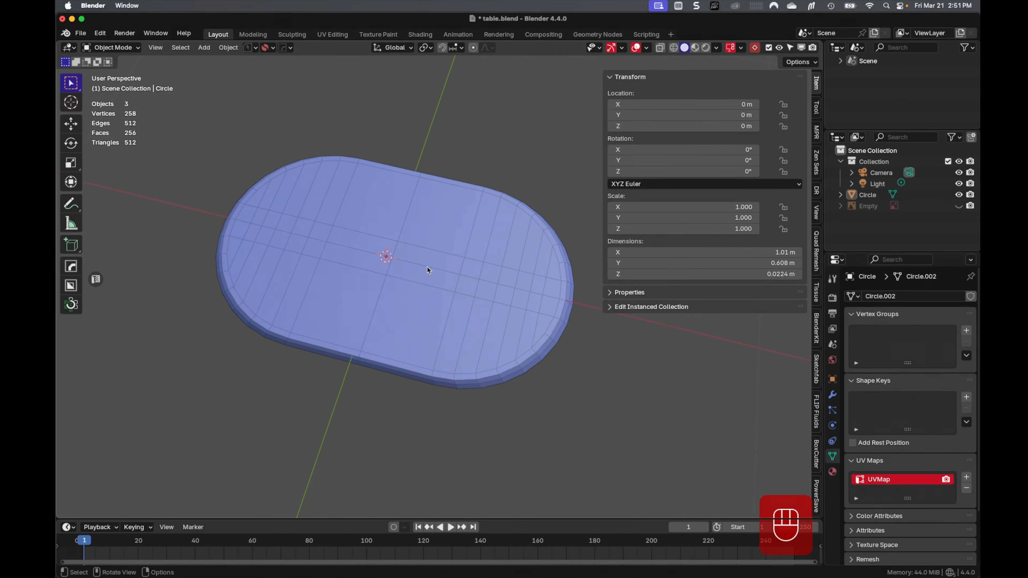
{"action": "key", "text": "KP_7"}
{"action": "key", "text": "Tab"}
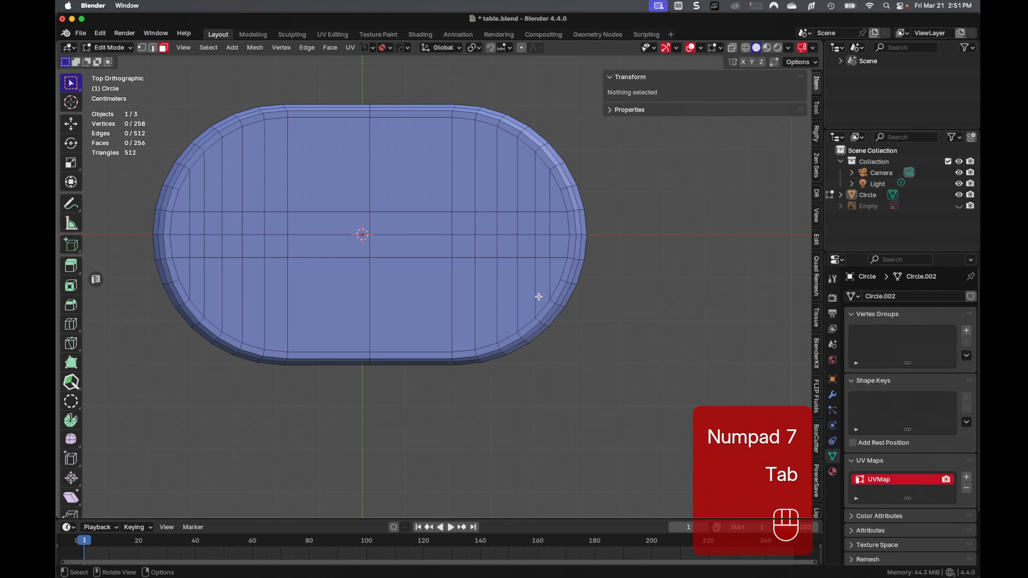
{"action": "middle_click_drag", "start_coordinate": [404, 245], "coordinate": [467, 292], "text": "shift"}
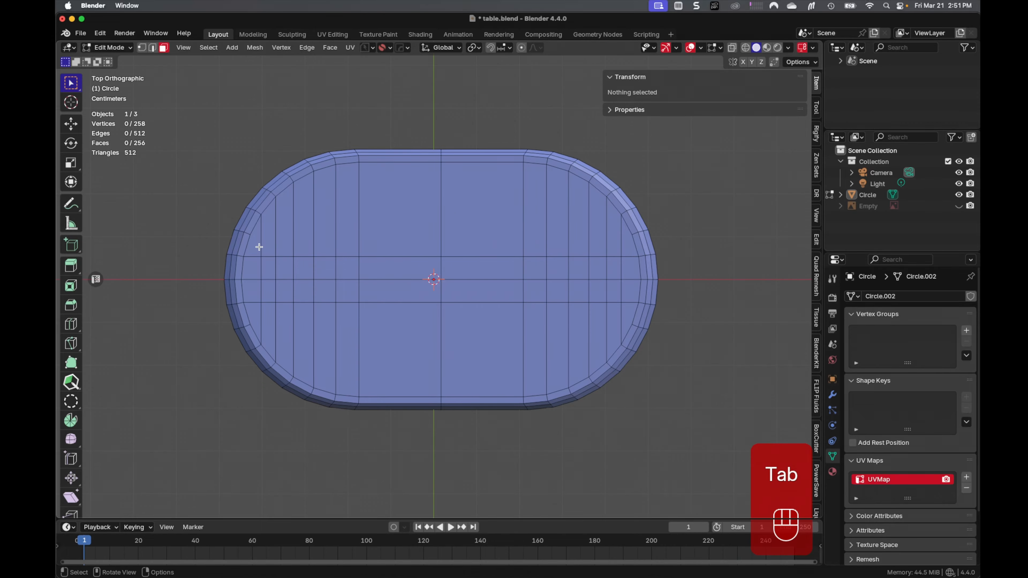
{"action": "left_click_drag", "start_coordinate": [259, 247], "coordinate": [631, 318]}
{"action": "middle_click_drag", "start_coordinate": [576, 367], "coordinate": [556, 275]}
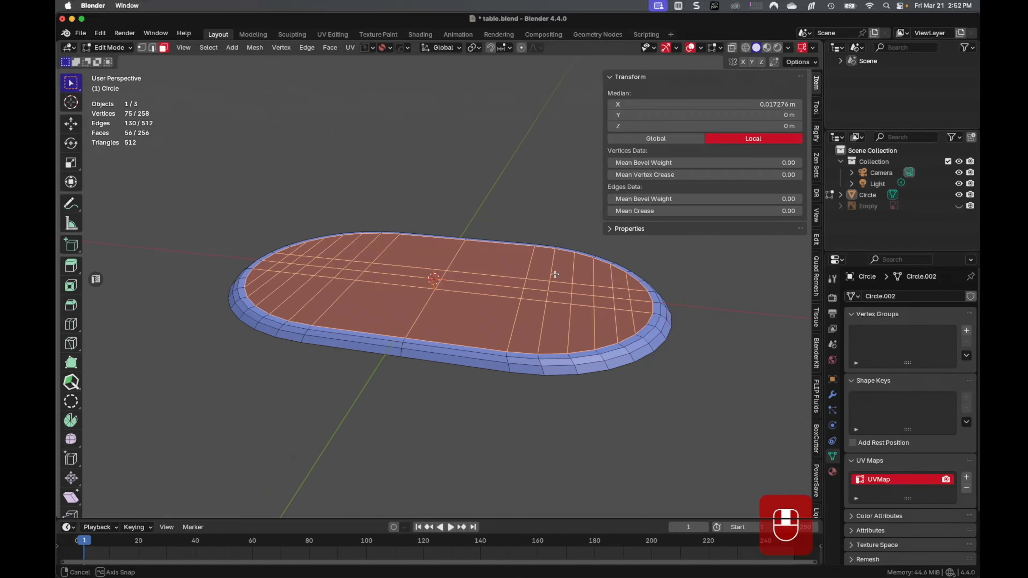
{"action": "middle_click_drag", "start_coordinate": [510, 317], "coordinate": [515, 288]}
Step: Show the reference photo temporarily and examine the groove between the tabletop surface and its rounded rim
{"action": "left_click", "coordinate": [963, 206]}
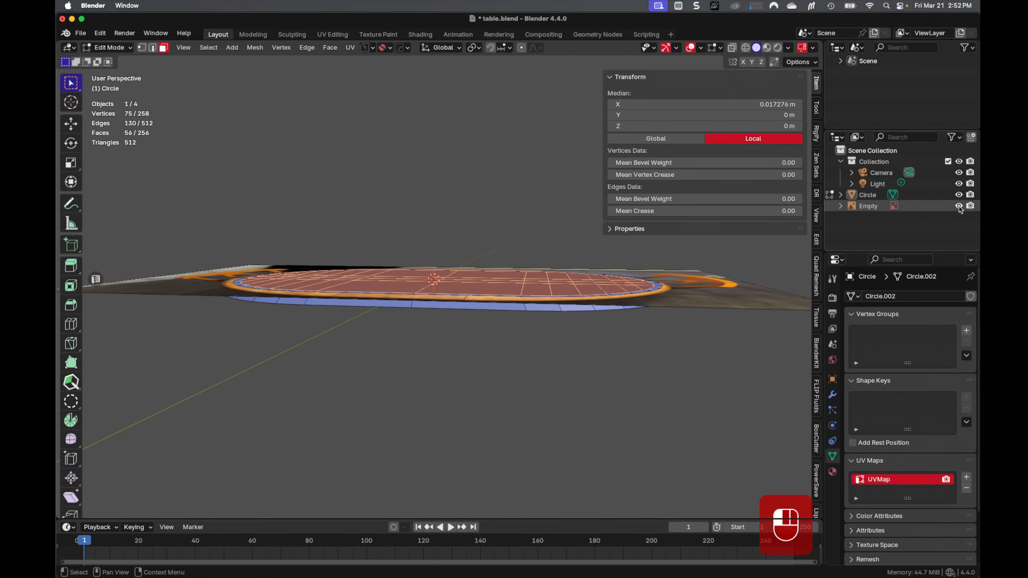
{"action": "middle_click_drag", "start_coordinate": [691, 322], "coordinate": [394, 377]}
{"action": "scroll", "coordinate": [403, 430], "scroll_direction": "up", "scroll_amount": 3}
{"action": "scroll", "coordinate": [425, 303], "scroll_direction": "up", "scroll_amount": 5}
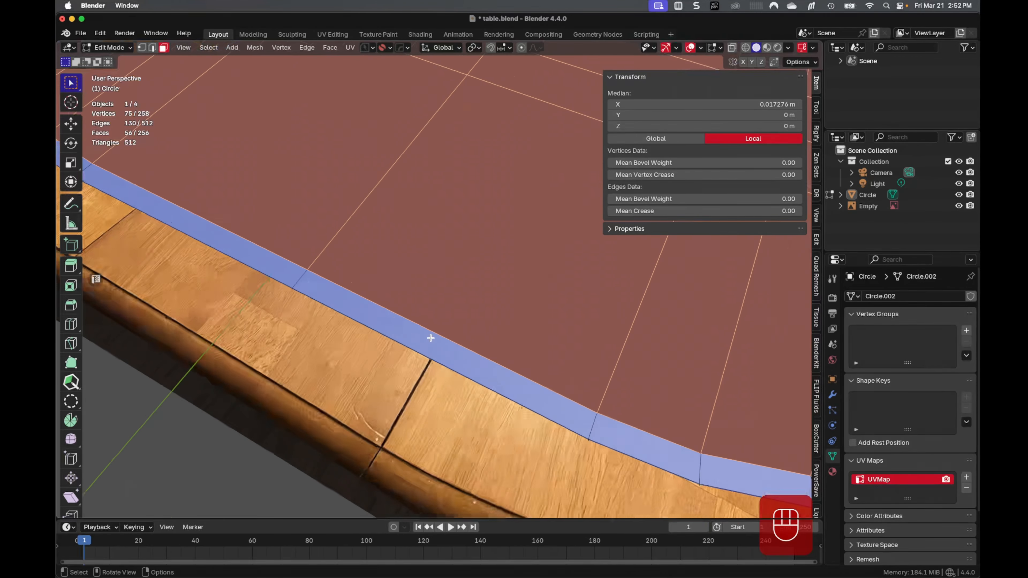
{"action": "middle_click_drag", "start_coordinate": [420, 453], "coordinate": [431, 330], "text": "shift"}
{"action": "scroll", "coordinate": [431, 331], "scroll_direction": "up", "scroll_amount": 4}
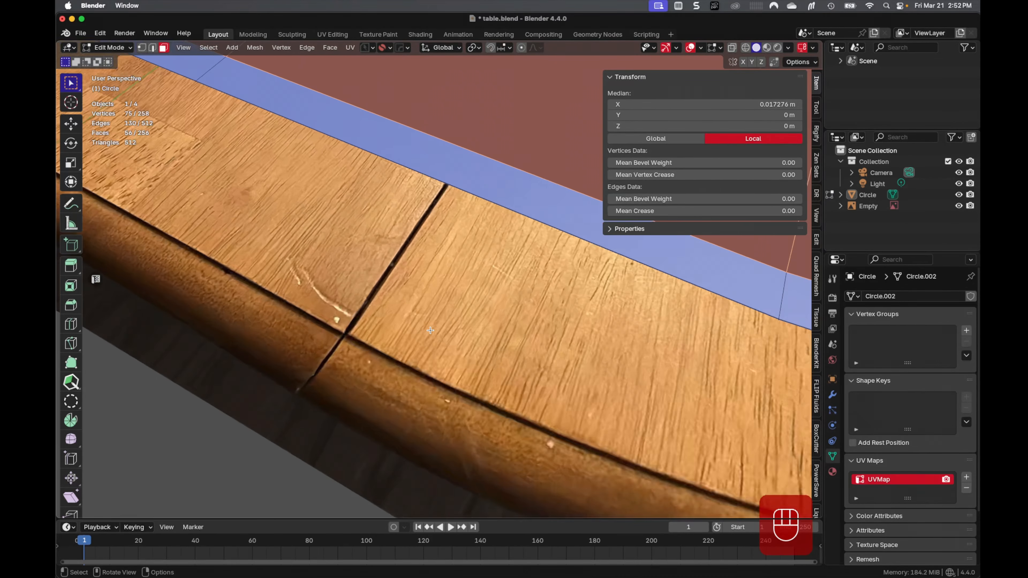
{"action": "middle_click_drag", "start_coordinate": [422, 377], "coordinate": [433, 322], "text": "shift"}
{"action": "scroll", "coordinate": [434, 322], "scroll_direction": "up", "scroll_amount": 3}
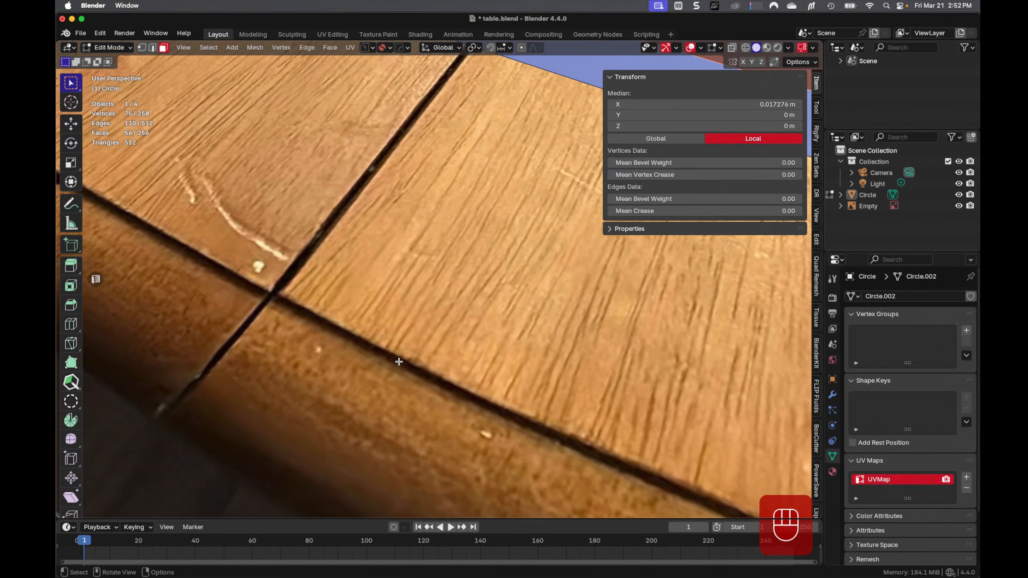
{"action": "scroll", "coordinate": [400, 353], "scroll_direction": "down", "scroll_amount": 10}
{"action": "mouse_move", "coordinate": [406, 306]}
{"action": "middle_mouse_down", "text": "shift"}
{"action": "mouse_move", "coordinate": [361, 416]}
{"action": "mouse_move", "coordinate": [387, 382]}
{"action": "mouse_move", "coordinate": [413, 313]}
{"action": "middle_mouse_up", "text": "shift"}
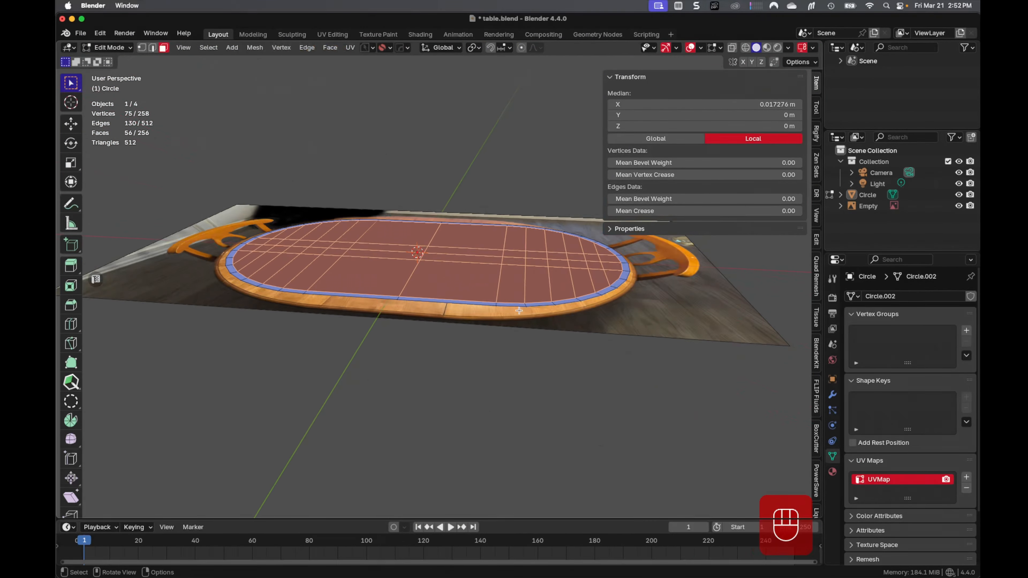
{"action": "left_click", "coordinate": [959, 206]}
Step: Extrude the selected top faces upward about 0.0036 m along their normal
{"action": "middle_click_drag", "start_coordinate": [671, 310], "coordinate": [593, 317]}
{"action": "scroll", "coordinate": [588, 317], "scroll_direction": "up", "scroll_amount": 5}
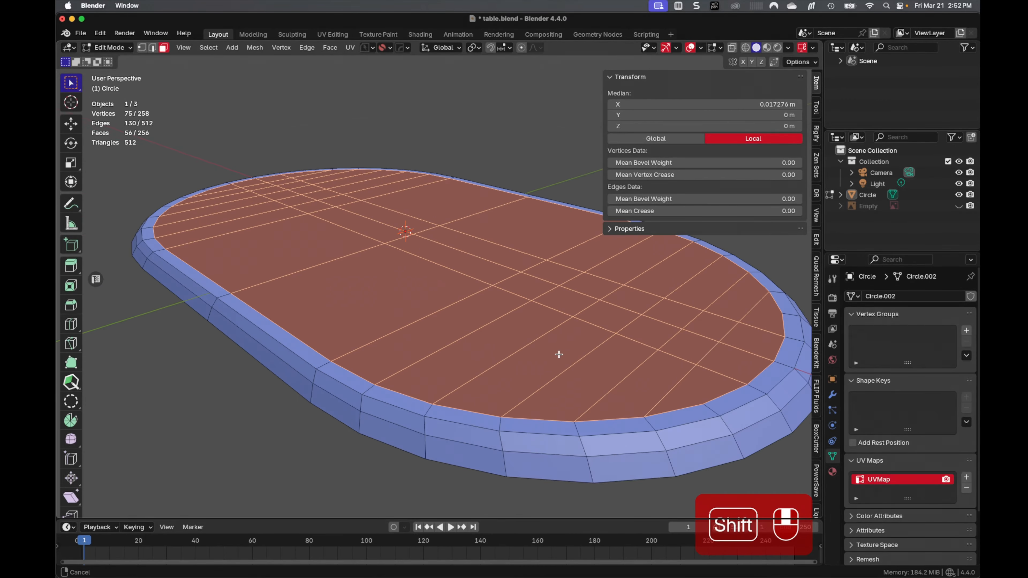
{"action": "middle_click_drag", "start_coordinate": [558, 353], "coordinate": [567, 344], "text": "shift"}
{"action": "key", "text": "e"}
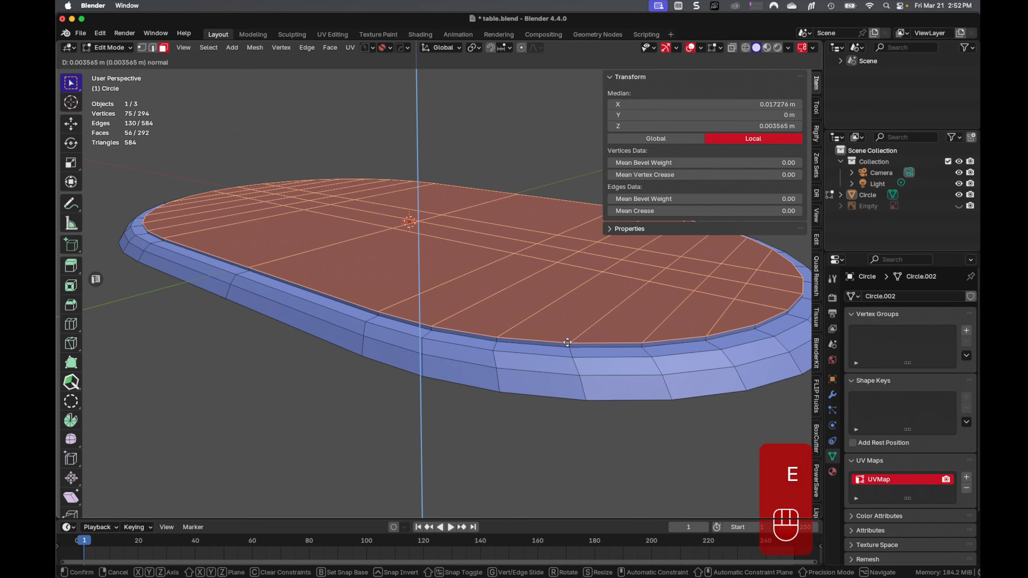
{"action": "left_click", "coordinate": [567, 342]}
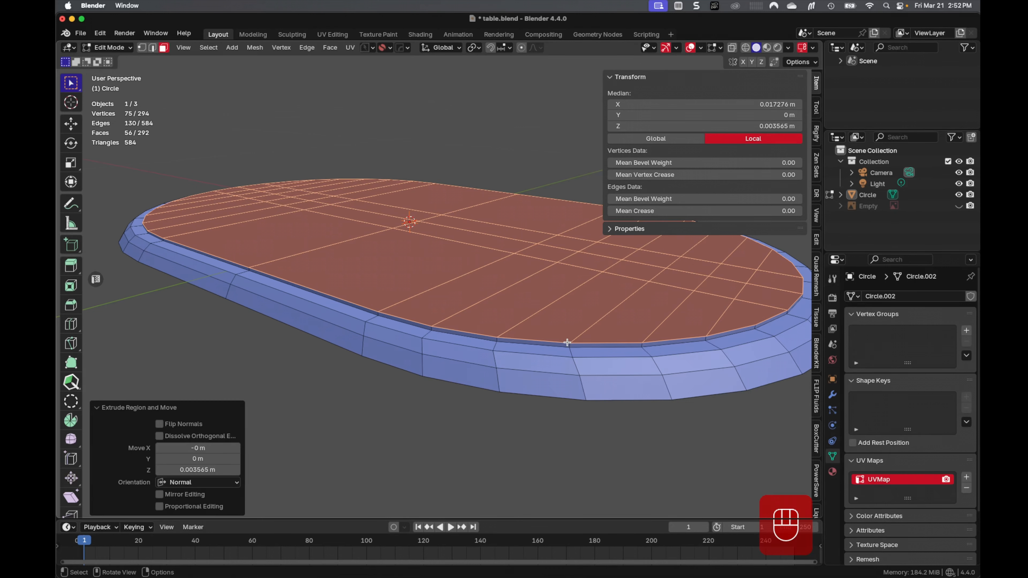
Step: Recalculate the normals of the entire tabletop mesh to face outward and leave mesh editing
{"action": "key", "text": "a"}
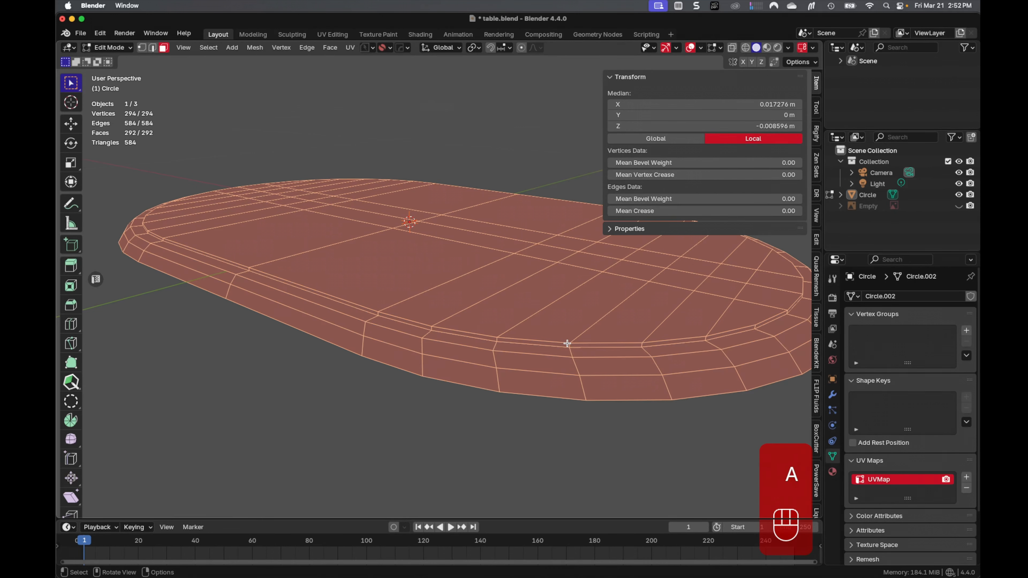
{"action": "key", "text": "shift+n"}
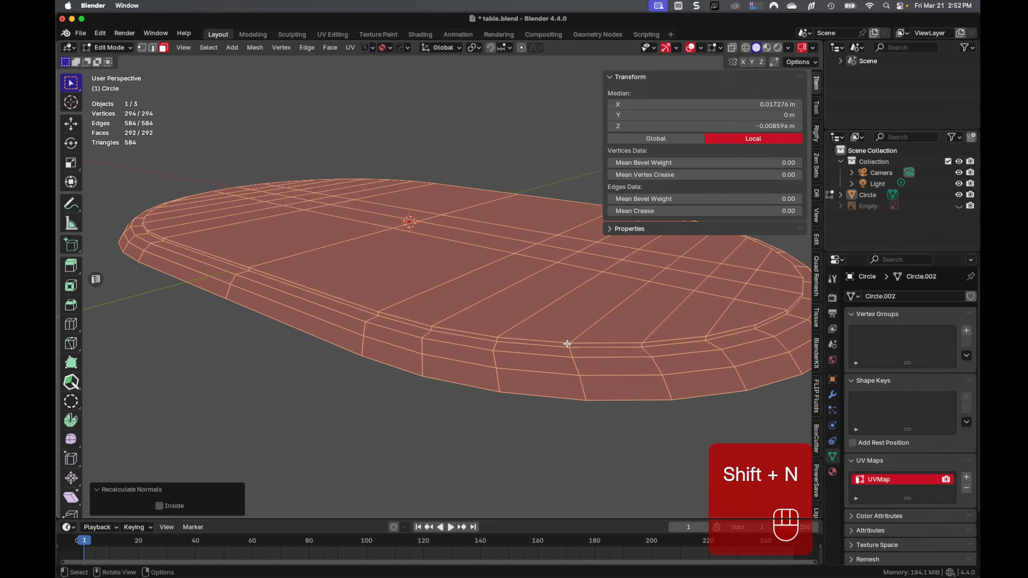
{"action": "key", "text": "Tab"}
{"action": "middle_click_drag", "start_coordinate": [532, 258], "coordinate": [473, 300], "text": "shift"}
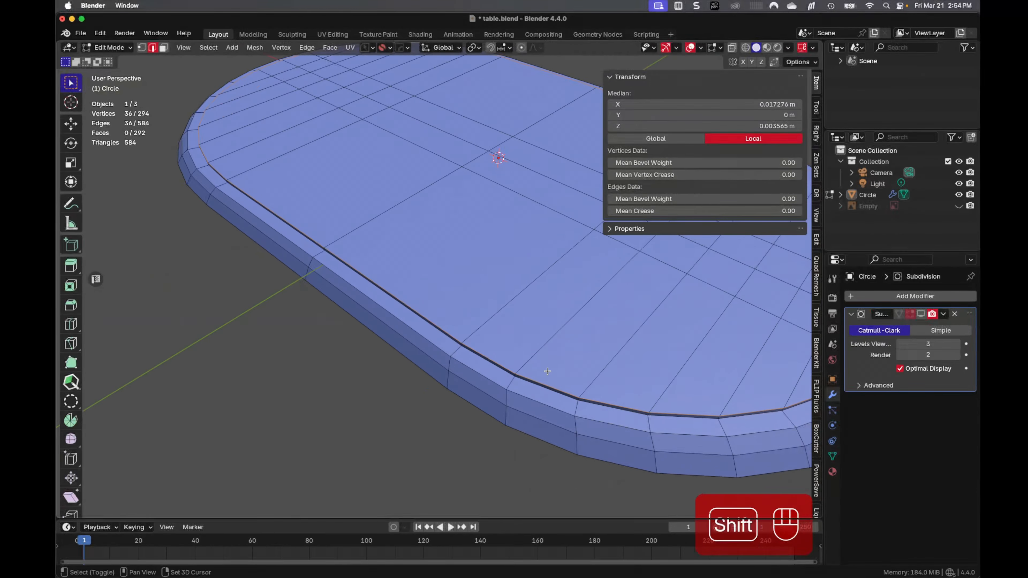
Step: Bevel the upper edge loop of the raised top surface with 2 segments and a width of about 0.00016 m
{"action": "middle_click_drag", "start_coordinate": [547, 371], "coordinate": [431, 301], "text": "shift"}
{"action": "scroll", "coordinate": [474, 407], "scroll_direction": "up", "scroll_amount": 4}
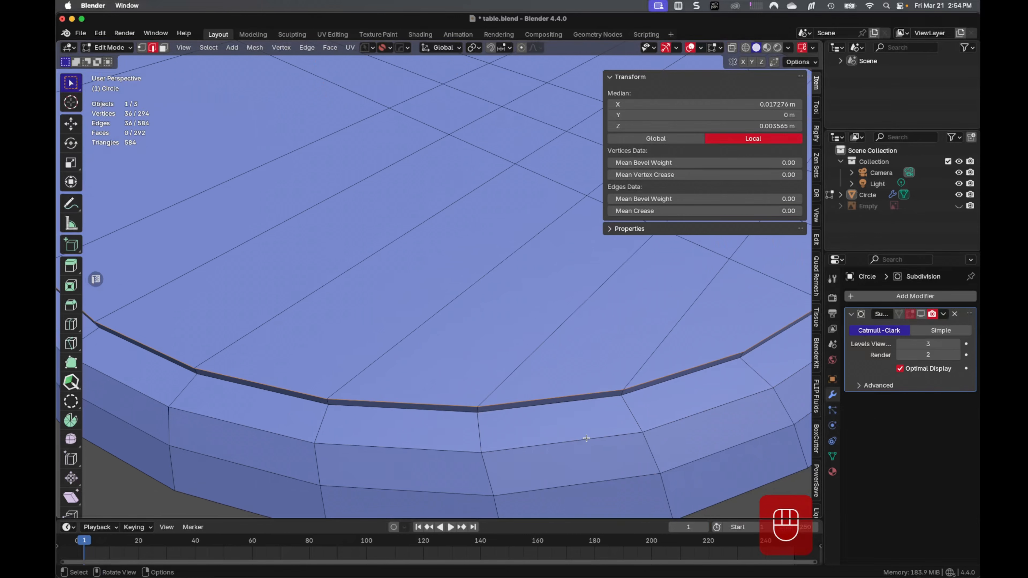
{"action": "key", "text": "ctrl+b"}
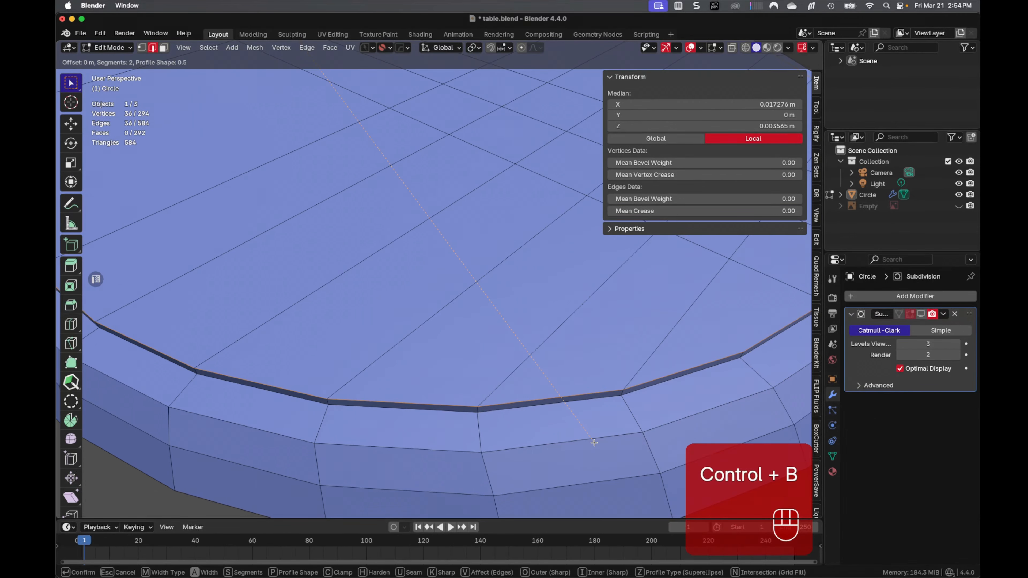
{"action": "left_click", "coordinate": [594, 443]}
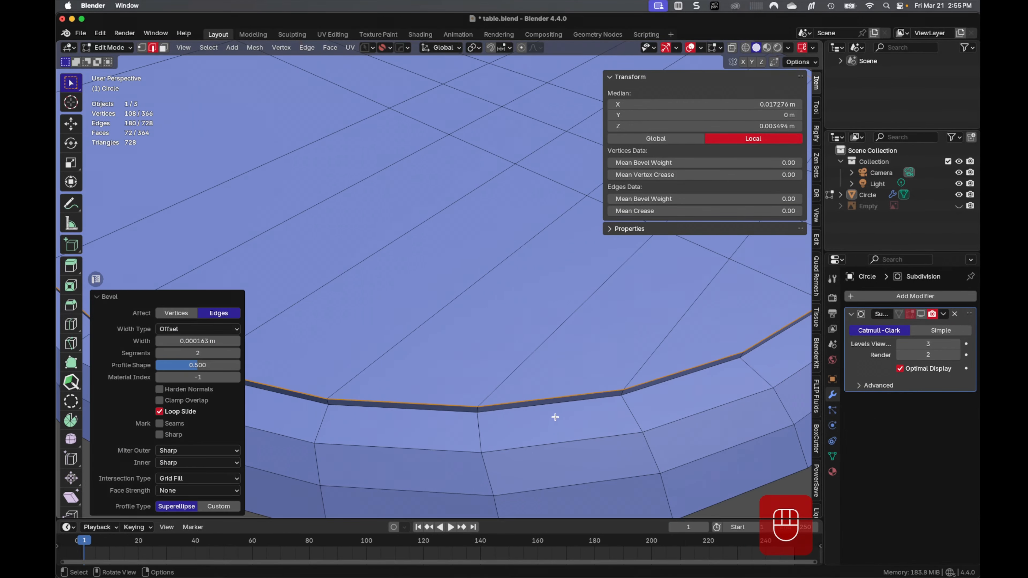
{"action": "middle_click_drag", "start_coordinate": [555, 416], "coordinate": [297, 355]}
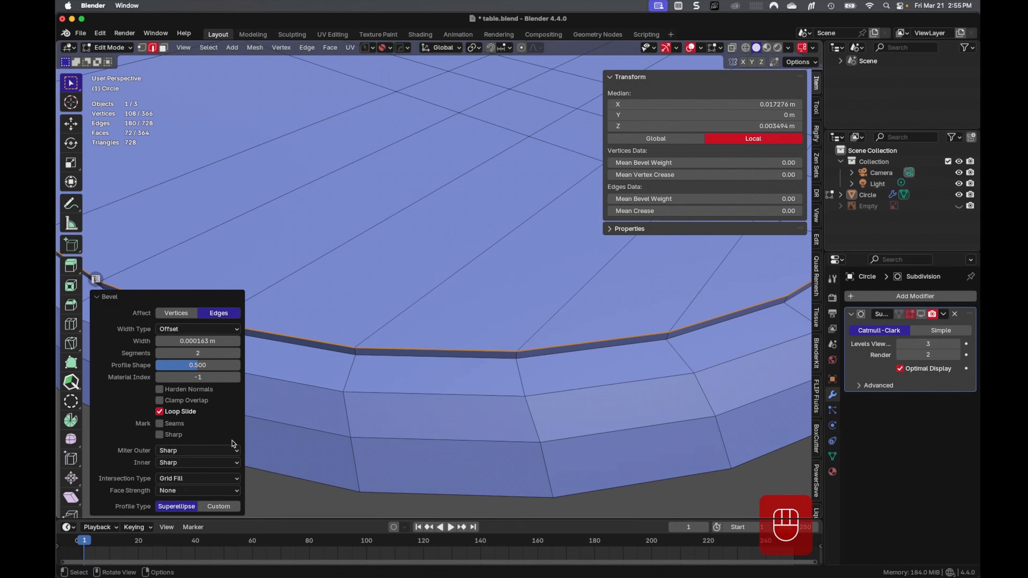
{"action": "left_click", "coordinate": [229, 451]}
{"action": "left_click", "coordinate": [194, 487]}
Step: Bevel the edge loop at the base of the raised top surface with 2 segments and a width of about 0.0002 m
{"action": "left_click", "coordinate": [500, 359]}
{"action": "left_click", "coordinate": [499, 359], "text": "alt"}
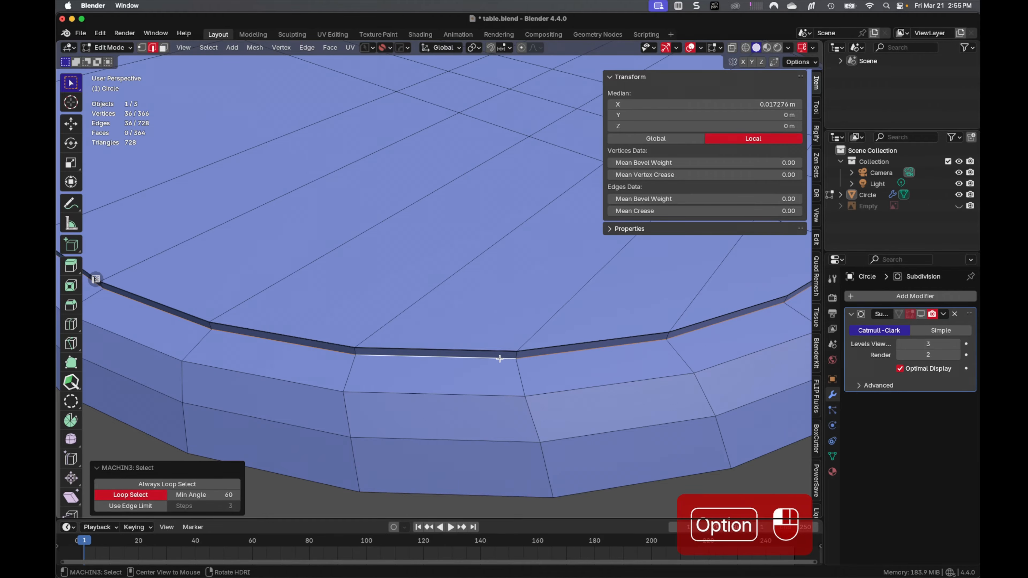
{"action": "scroll", "coordinate": [569, 377], "scroll_direction": "down", "scroll_amount": 5}
{"action": "middle_click_drag", "start_coordinate": [569, 377], "coordinate": [151, 366]}
{"action": "middle_click_drag", "start_coordinate": [442, 376], "coordinate": [407, 326]}
{"action": "scroll", "coordinate": [417, 401], "scroll_direction": "up", "scroll_amount": 6}
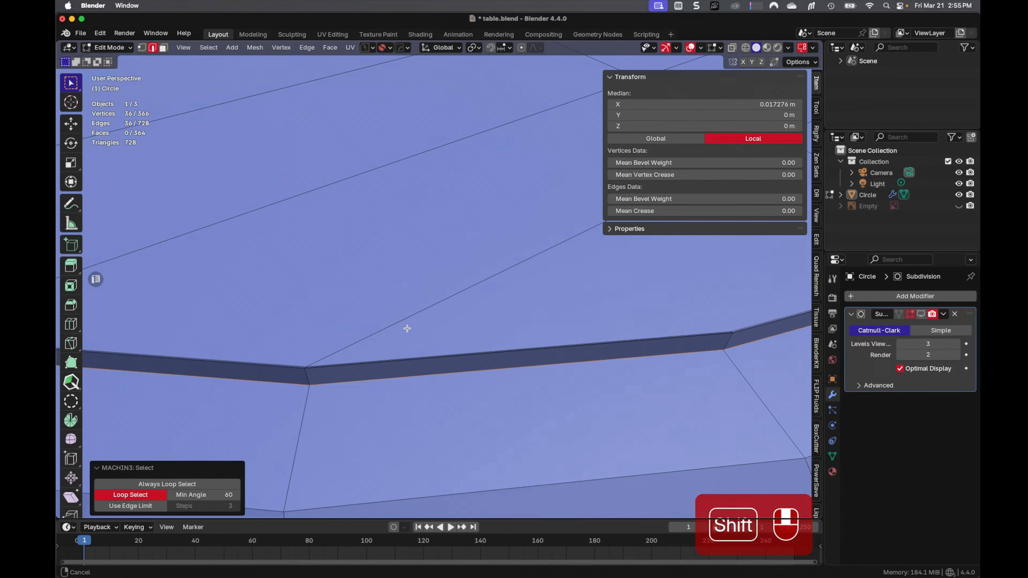
{"action": "key", "text": "ctrl+b"}
{"action": "key", "text": "Escape"}
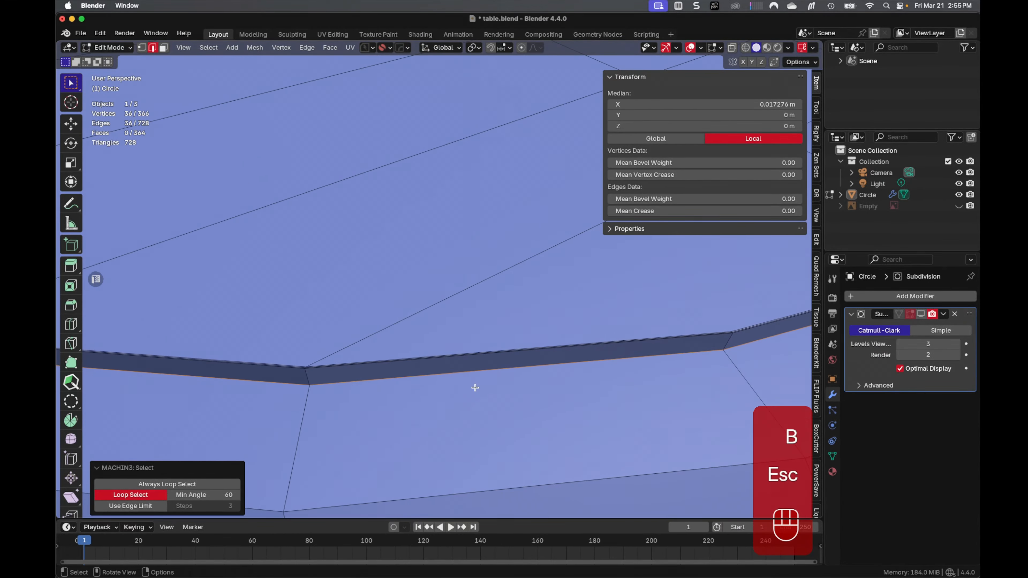
{"action": "key", "text": "ctrl+b"}
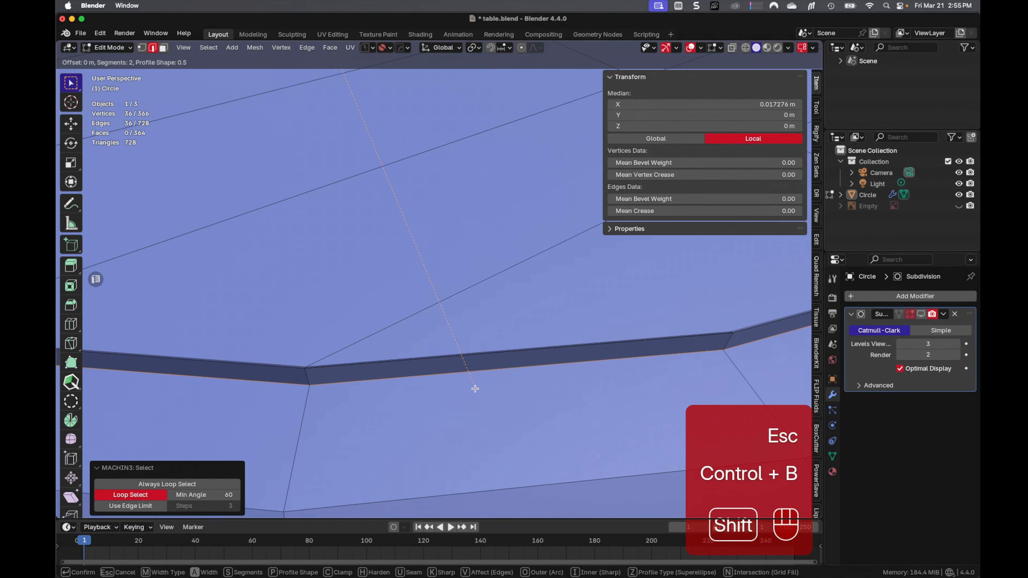
{"action": "left_click", "coordinate": [478, 393]}
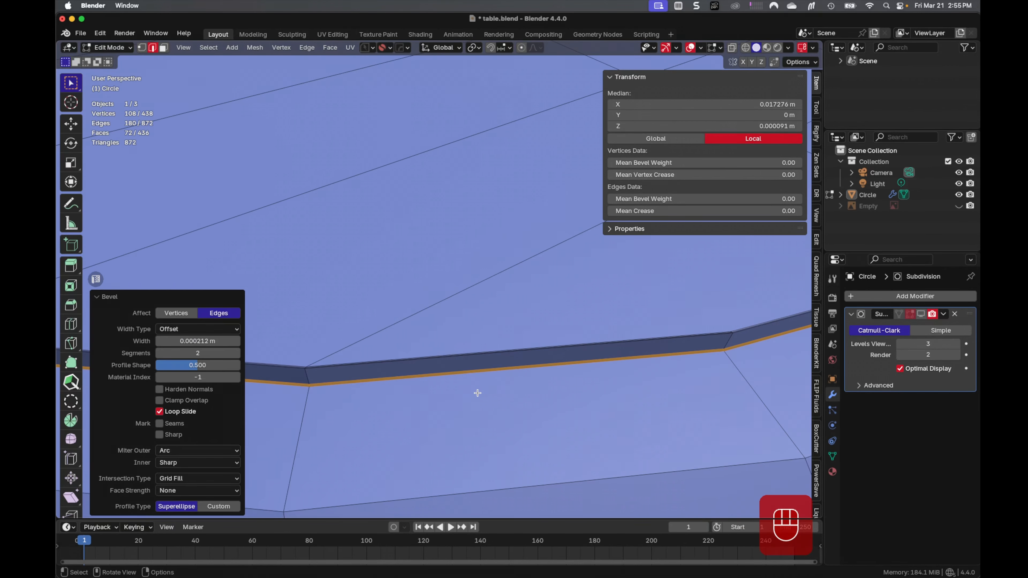
Step: Bevel the rim's upper outer edge loop, where its flat top turns down, with 2 segments and a width of about 0.0069 m
{"action": "key", "text": "Tab"}
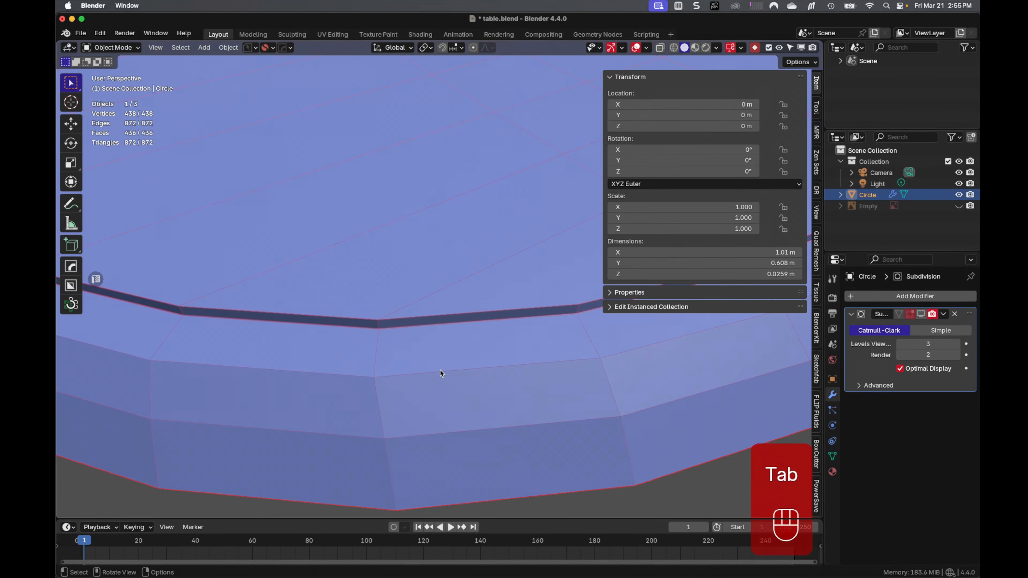
{"action": "key", "text": "Tab"}
{"action": "left_click", "coordinate": [443, 371]}
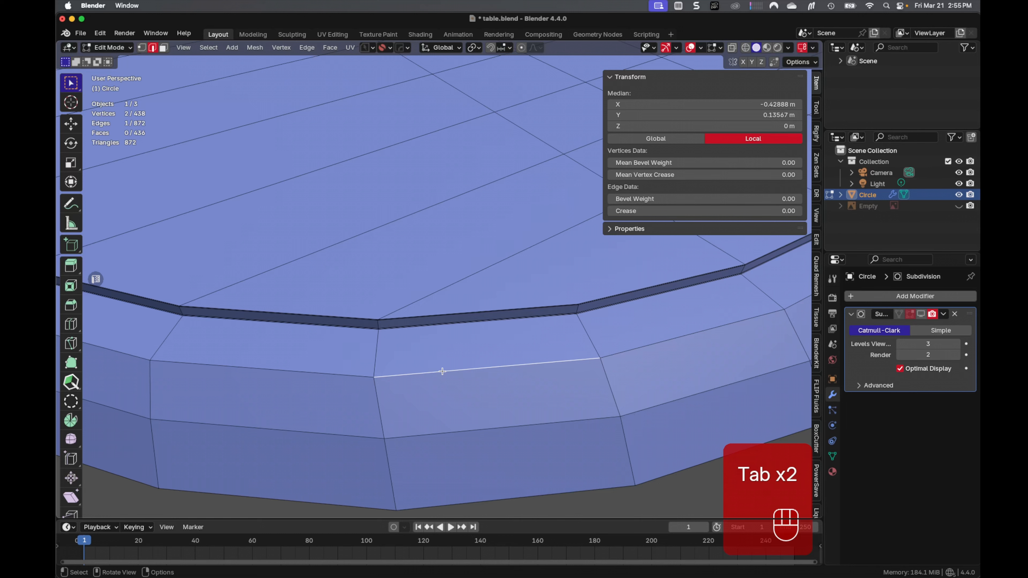
{"action": "left_click", "coordinate": [443, 371], "text": "alt"}
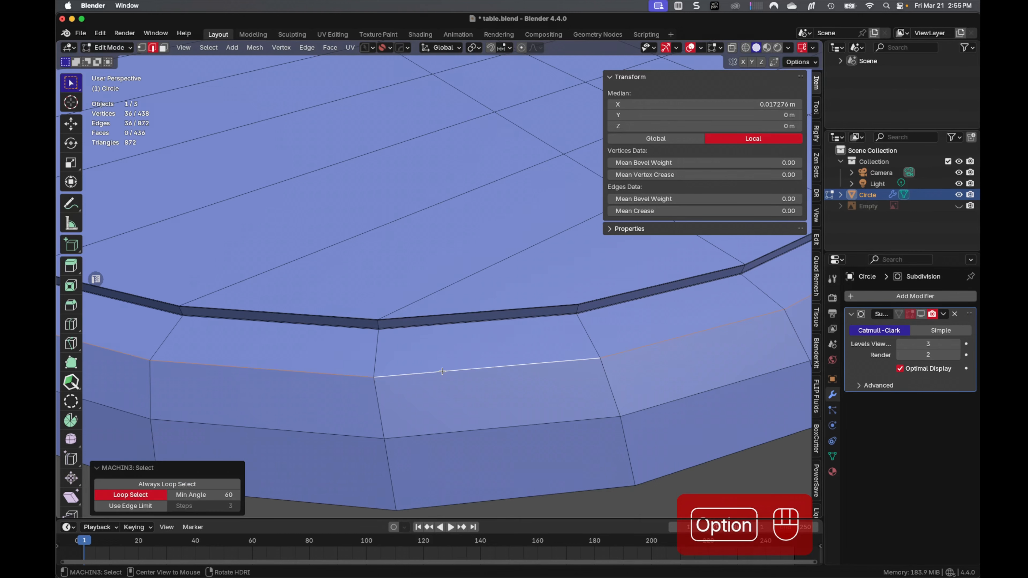
{"action": "key", "text": "b"}
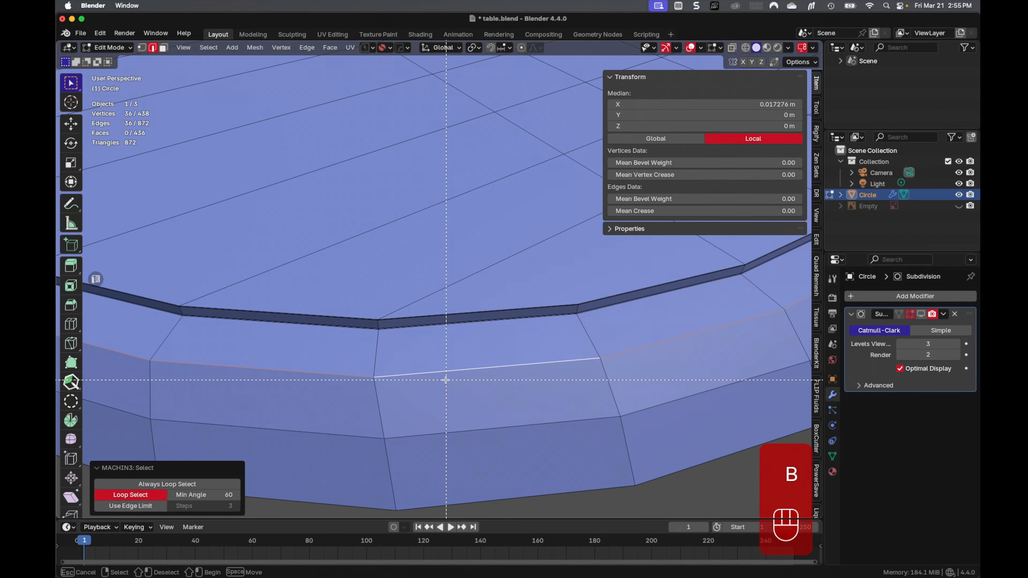
{"action": "key", "text": "ctrl+b"}
{"action": "key", "text": "Escape"}
{"action": "key", "text": "ctrl+b"}
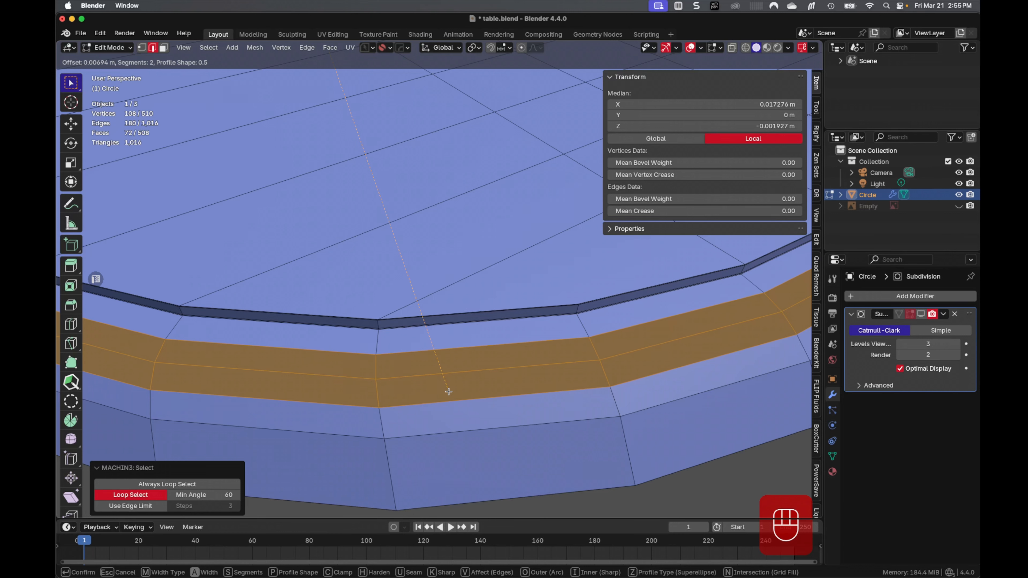
{"action": "left_click", "coordinate": [450, 395]}
{"action": "middle_click_drag", "start_coordinate": [452, 416], "coordinate": [452, 418]}
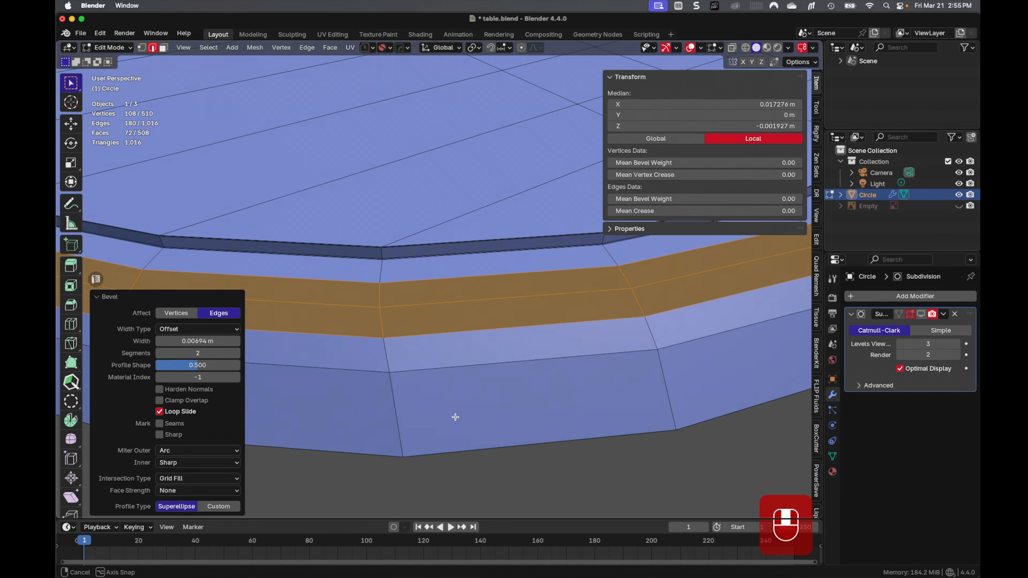
Step: Bevel the tabletop's bottom outer edge loop with 2 segments and a width of about 0.0003 m
{"action": "left_click", "coordinate": [460, 451], "text": "alt"}
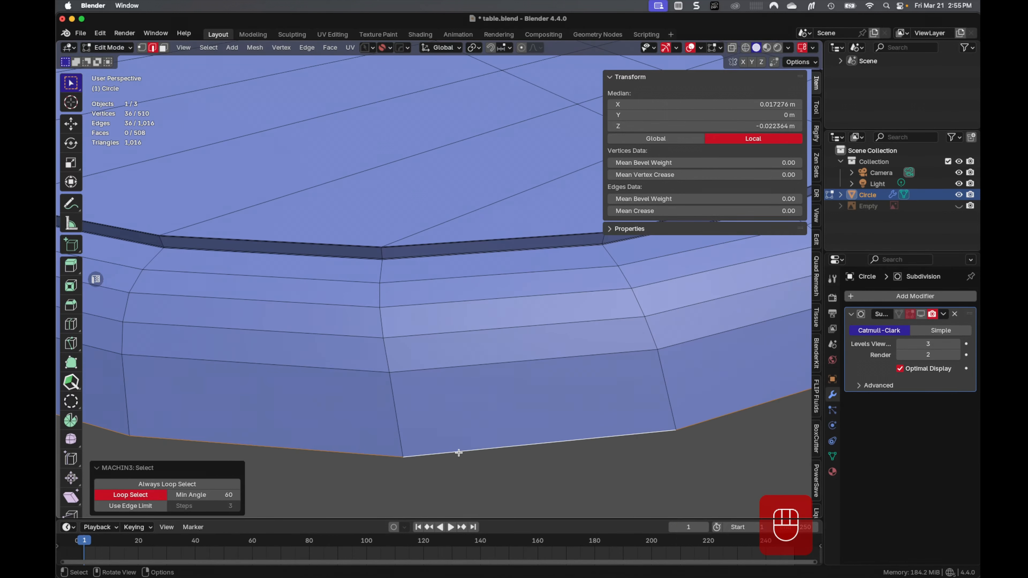
{"action": "key", "text": "ctrl+b"}
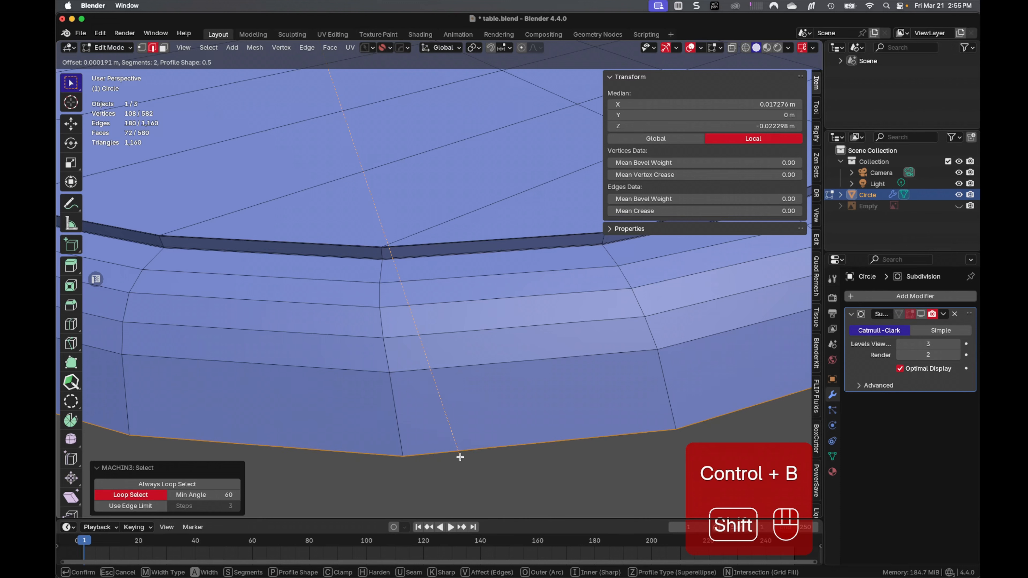
{"action": "left_click", "coordinate": [461, 458]}
{"action": "middle_click_drag", "start_coordinate": [461, 456], "coordinate": [470, 443]}
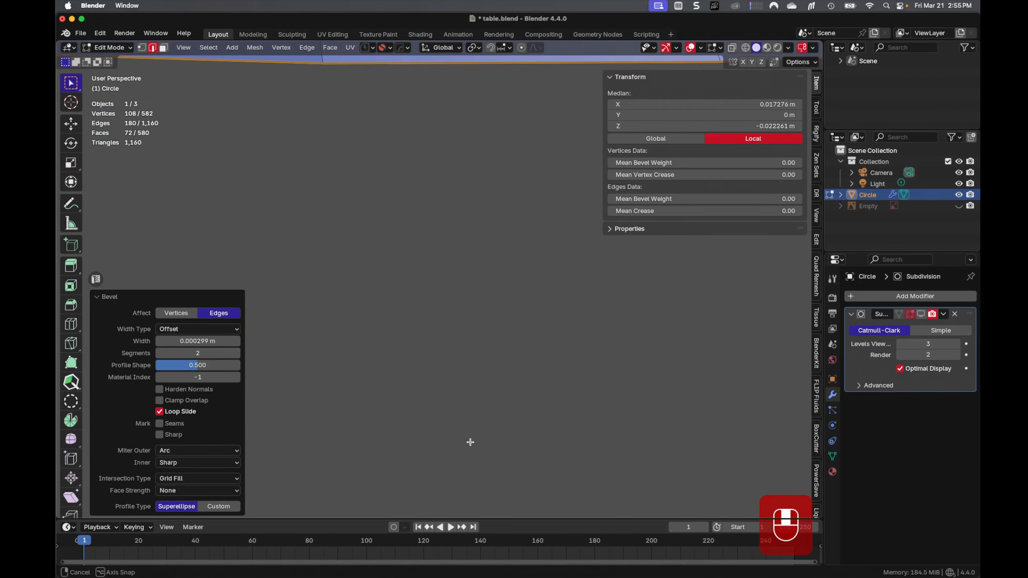
Step: Leave mesh editing, enable the Subdivision modifier's viewport display and apply Shade Smooth to the tabletop
{"action": "key", "text": "Tab"}
{"action": "middle_click_drag", "start_coordinate": [482, 281], "coordinate": [477, 322]}
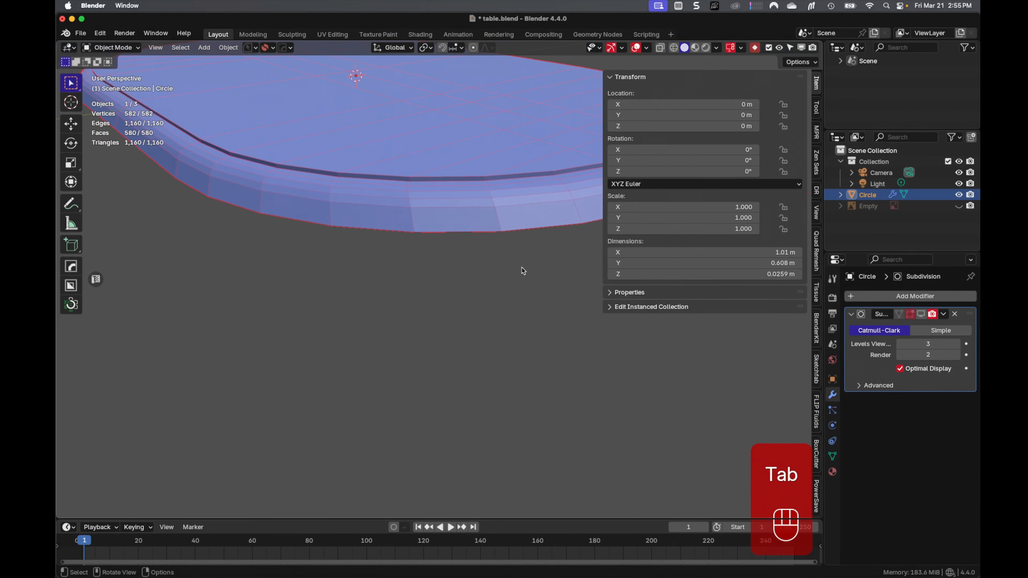
{"action": "left_click", "coordinate": [921, 314]}
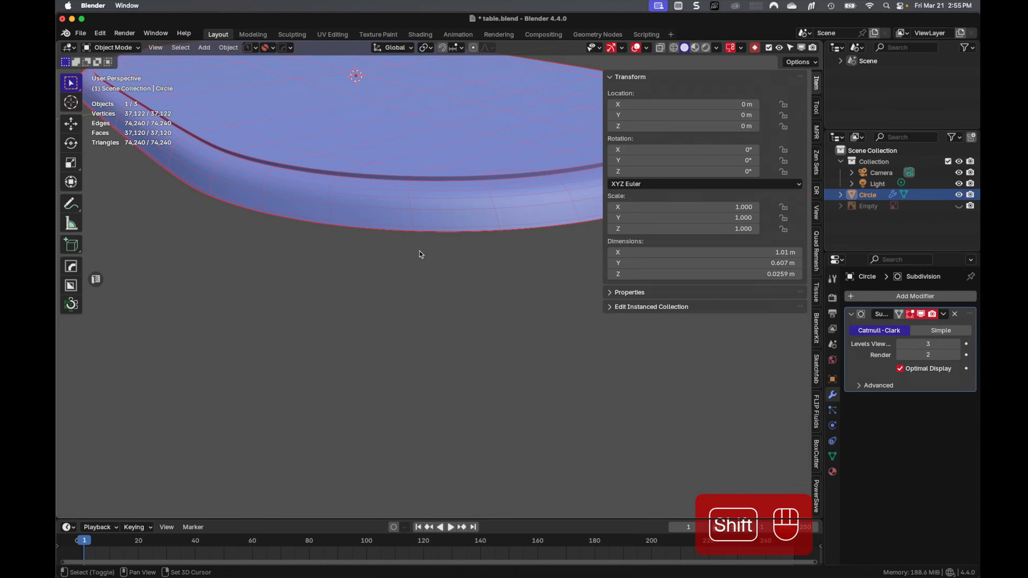
{"action": "middle_click_drag", "start_coordinate": [420, 253], "coordinate": [415, 351], "text": "shift"}
{"action": "right_click", "coordinate": [423, 336]}
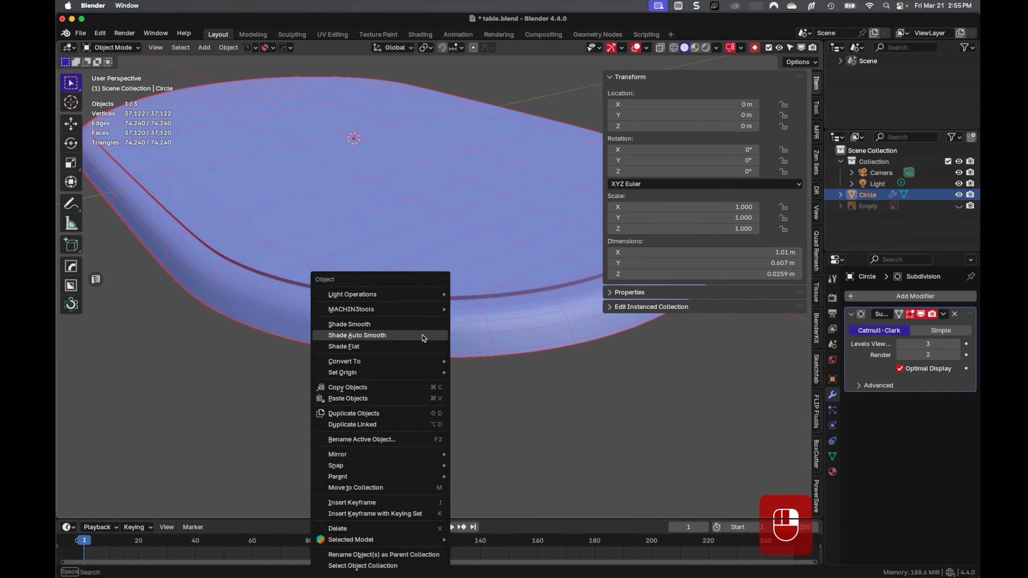
{"action": "left_click", "coordinate": [423, 325]}
{"action": "left_click", "coordinate": [423, 378]}
{"action": "middle_click_drag", "start_coordinate": [413, 391], "coordinate": [279, 394]}
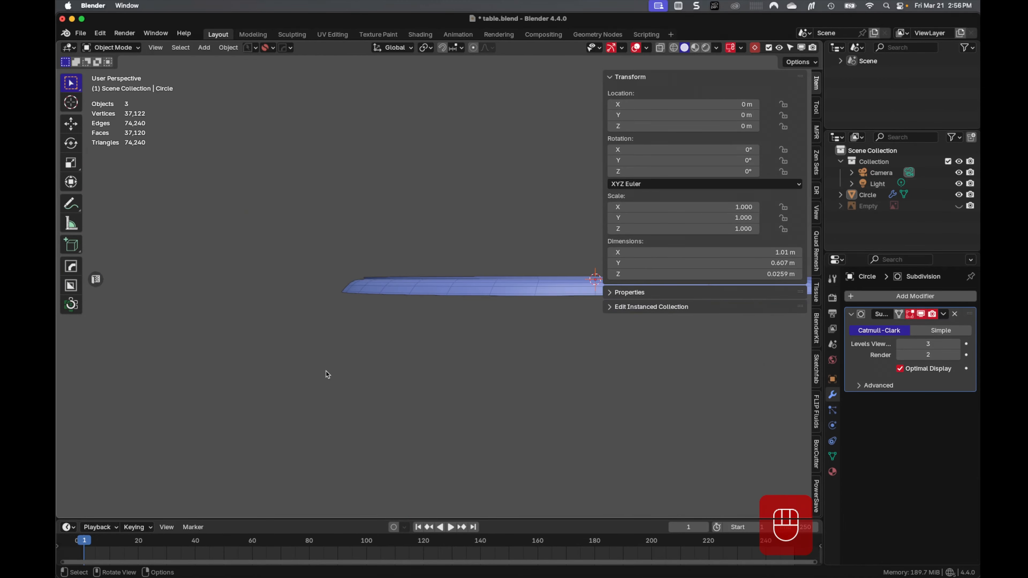
Step: Save the table.blend file with the smoothed tabletop
{"action": "key", "text": "super+s"}
{"action": "middle_click_drag", "start_coordinate": [405, 303], "coordinate": [459, 369]}
{"action": "middle_click_drag", "start_coordinate": [525, 373], "coordinate": [429, 336], "text": "shift"}
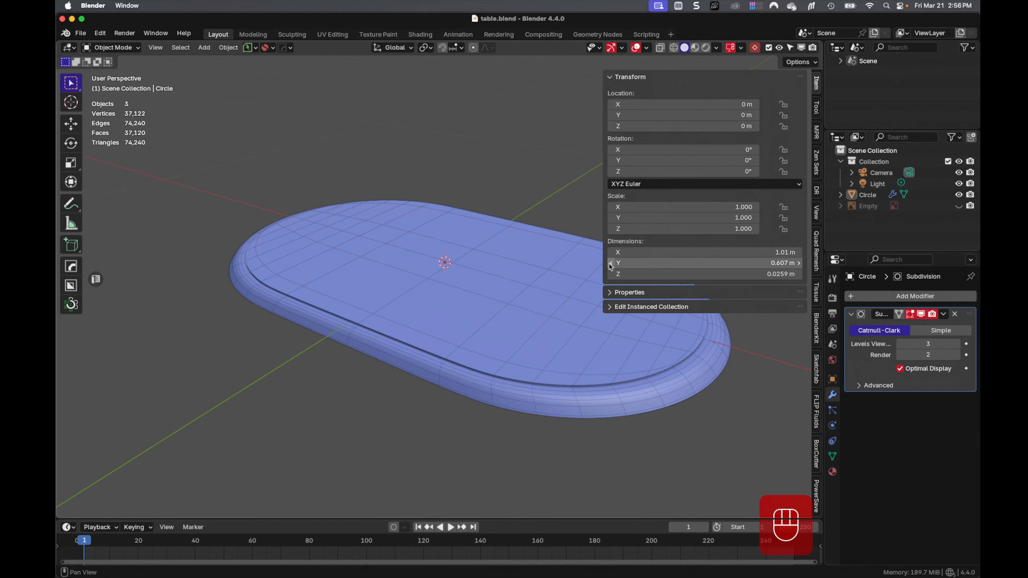
{"action": "mouse_move", "coordinate": [570, 365]}
{"action": "middle_mouse_down"}
{"action": "mouse_move", "coordinate": [572, 316]}
{"action": "mouse_move", "coordinate": [577, 372]}
{"action": "middle_mouse_up"}
{"action": "middle_click_drag", "start_coordinate": [410, 274], "coordinate": [431, 359]}
Step: Set the tabletop's X dimension to 60 inches
{"action": "left_click", "coordinate": [430, 359]}
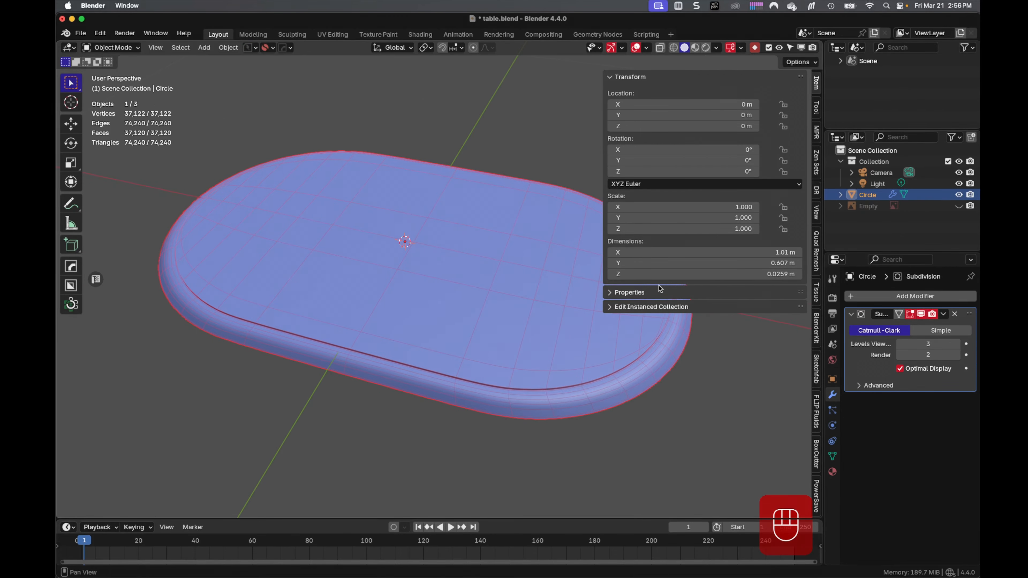
{"action": "key", "text": "KP_7"}
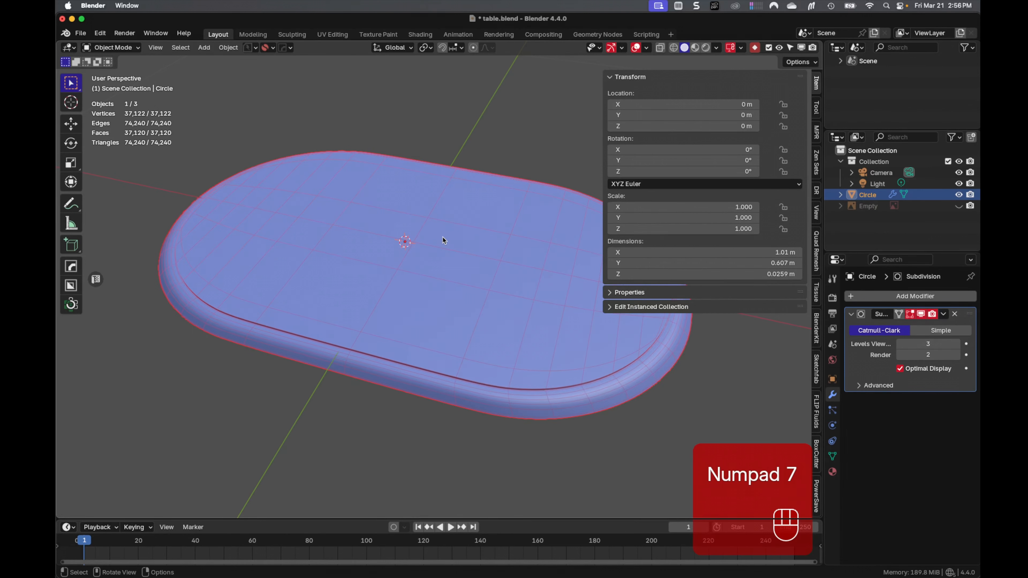
{"action": "key", "text": "KP_7"}
{"action": "middle_click_drag", "start_coordinate": [442, 237], "coordinate": [421, 306], "text": "shift"}
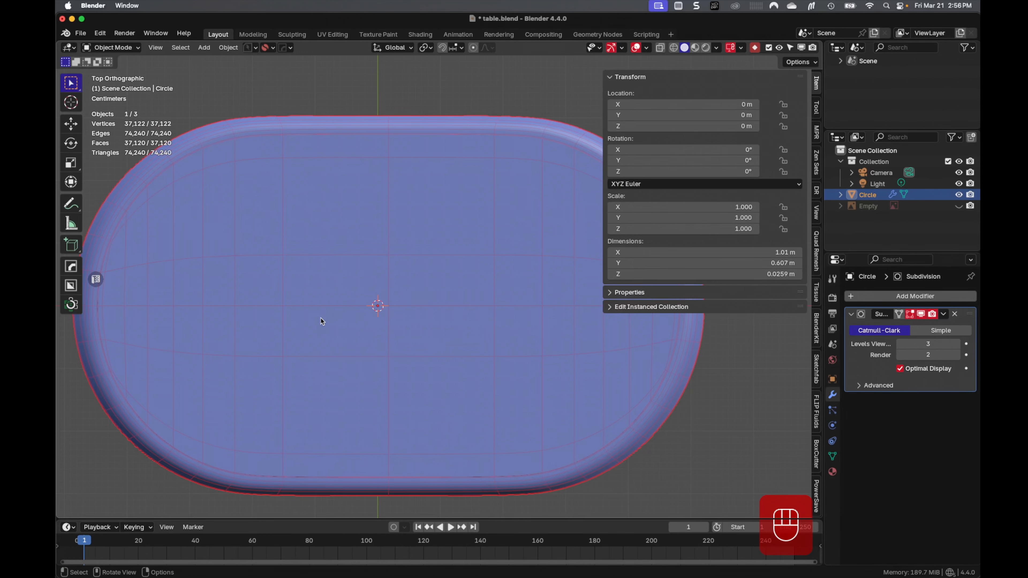
{"action": "scroll", "coordinate": [320, 318], "scroll_direction": "down", "scroll_amount": 3}
{"action": "middle_click_drag", "start_coordinate": [316, 315], "coordinate": [307, 355], "text": "shift"}
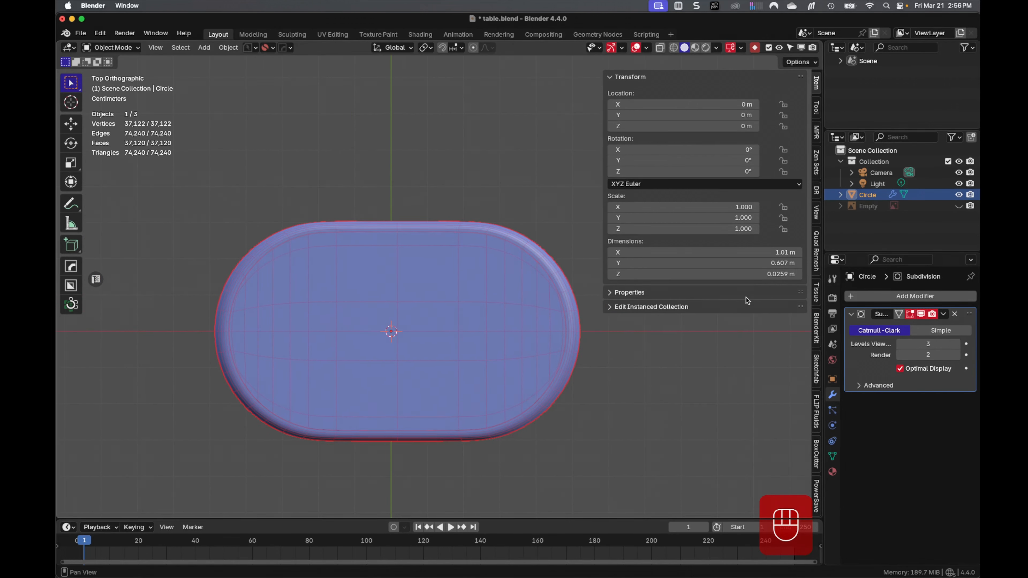
{"action": "left_click", "coordinate": [771, 253]}
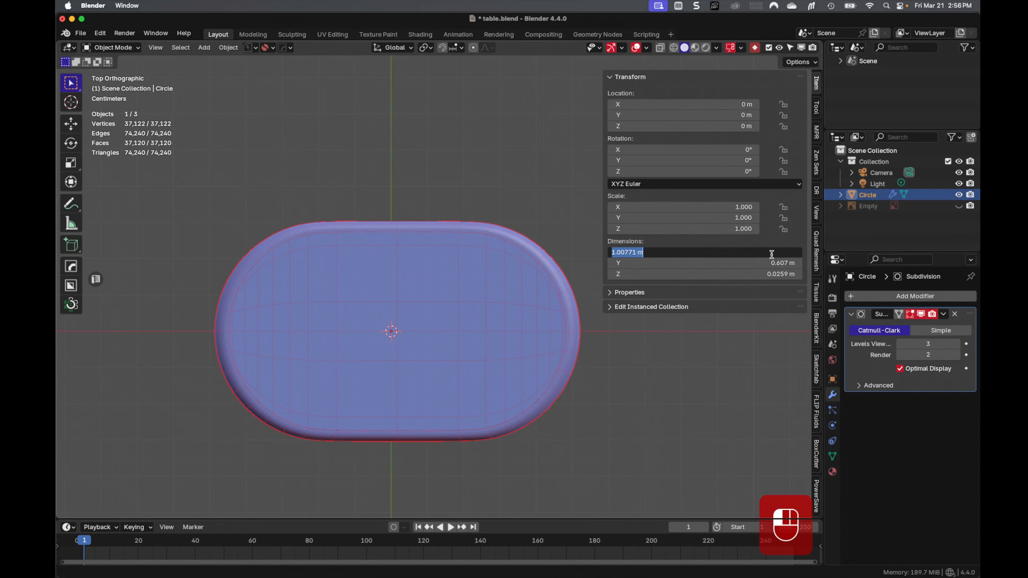
{"action": "type", "text": "60 inches"}
{"action": "key", "text": "Return"}
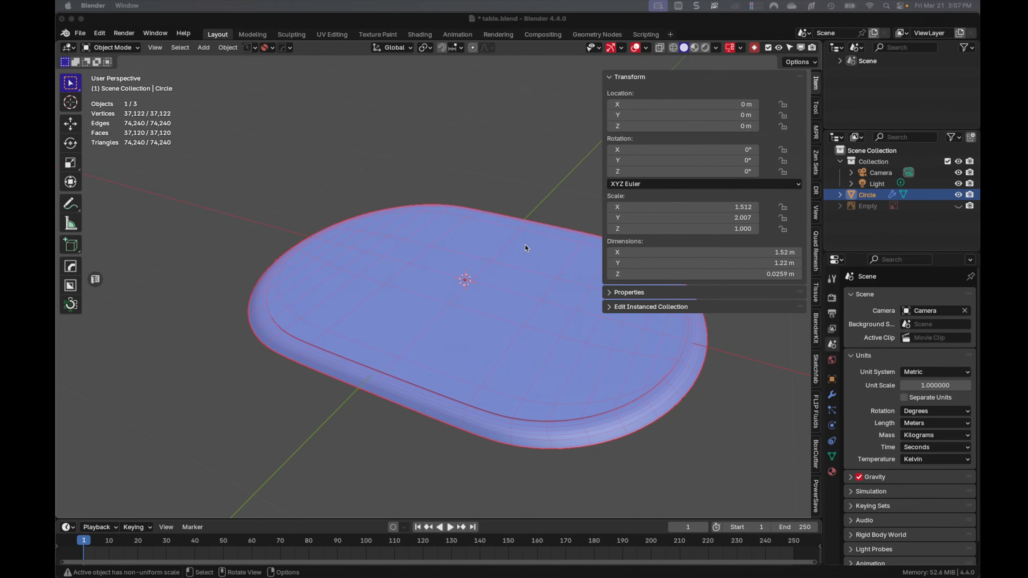
Step: Apply the scale of the resized tabletop object
{"action": "middle_click_drag", "start_coordinate": [526, 245], "coordinate": [423, 319]}
{"action": "scroll", "coordinate": [424, 317], "scroll_direction": "down", "scroll_amount": 3}
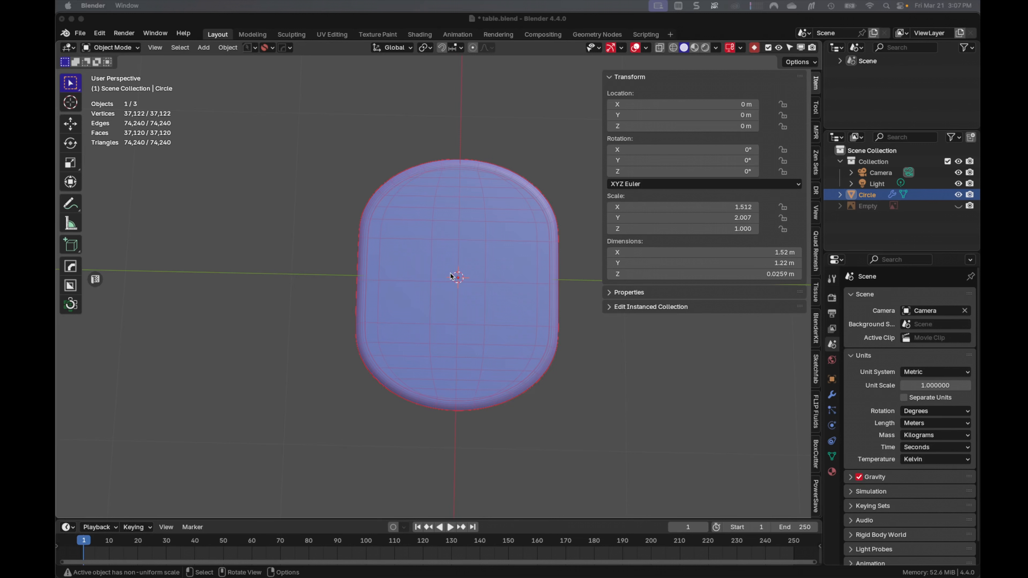
{"action": "key", "text": "alt+a"}
{"action": "key", "text": "KP_7"}
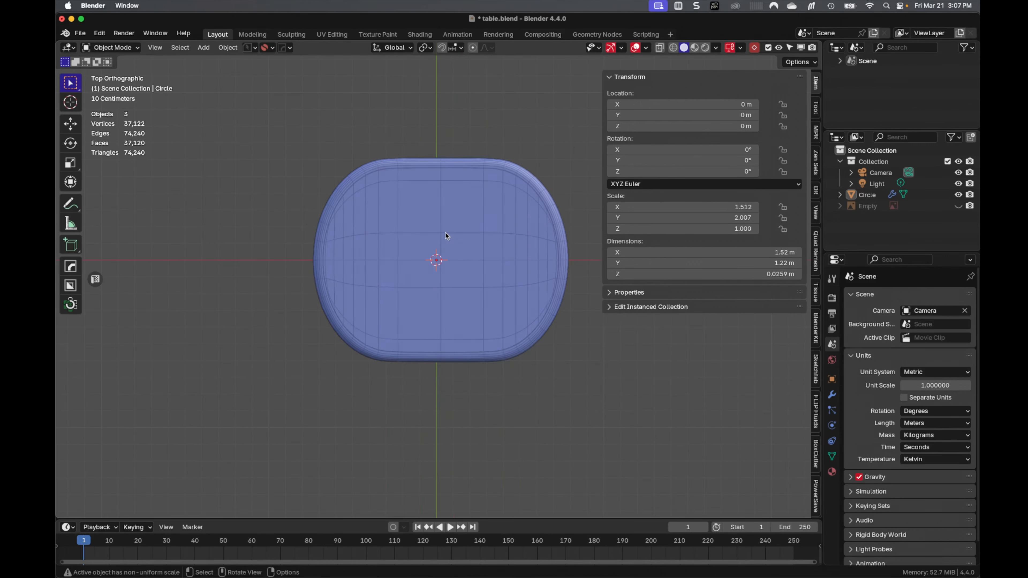
{"action": "scroll", "coordinate": [447, 239], "scroll_direction": "up", "scroll_amount": 3}
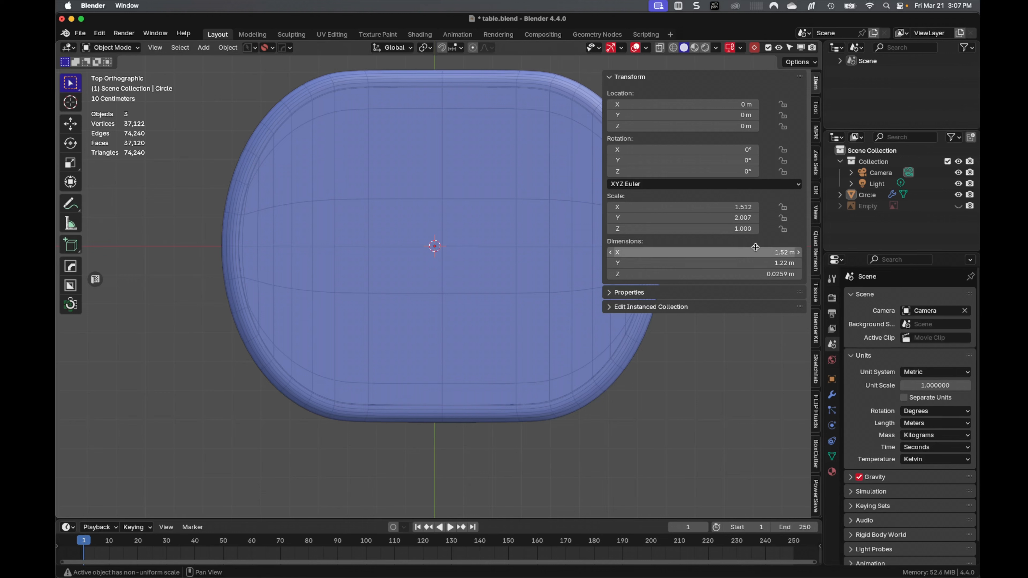
{"action": "middle_click_drag", "start_coordinate": [581, 411], "coordinate": [381, 362]}
{"action": "scroll", "coordinate": [533, 316], "scroll_direction": "down", "scroll_amount": 2}
{"action": "left_click", "coordinate": [382, 361]}
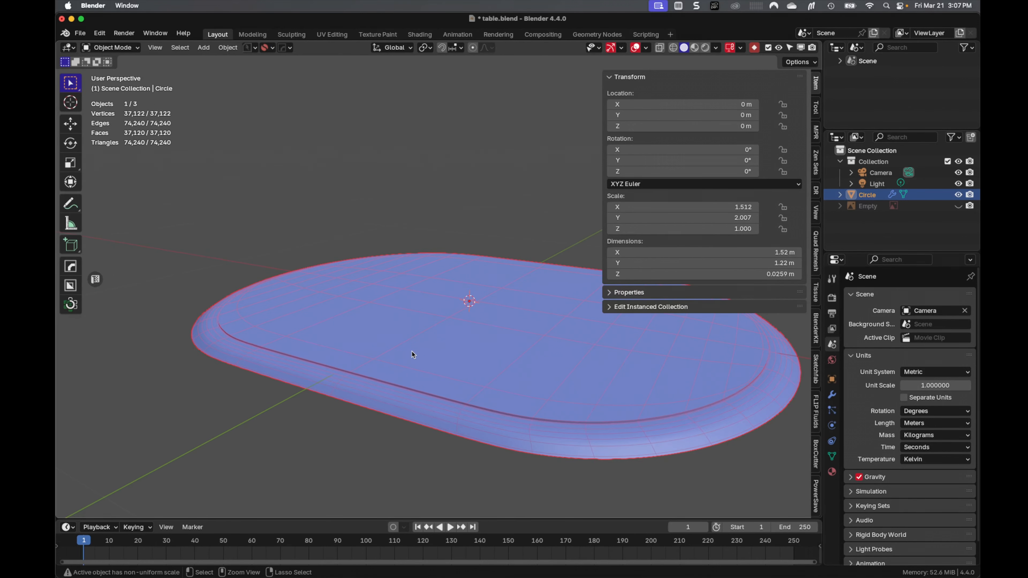
{"action": "key", "text": "ctrl+a"}
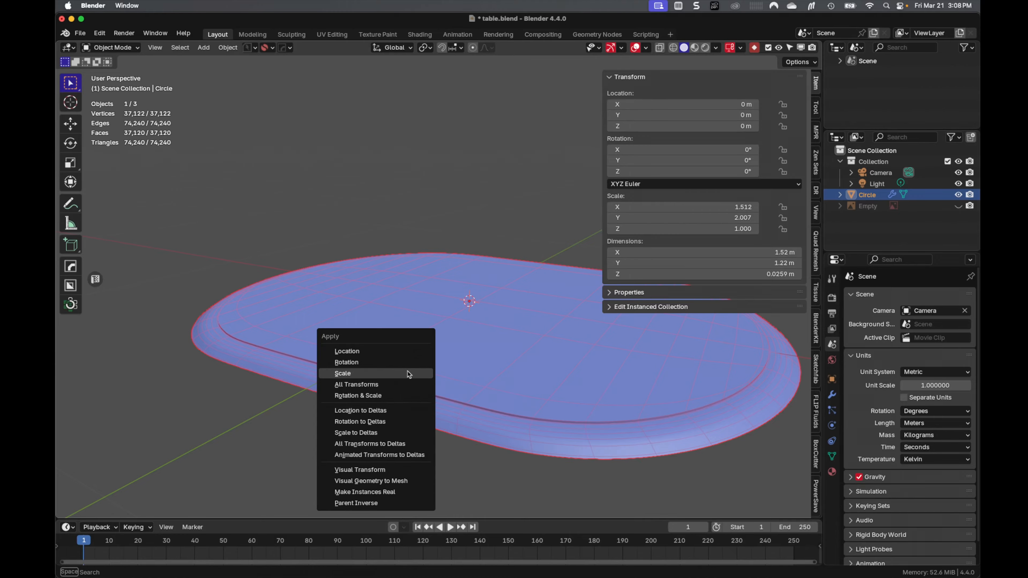
{"action": "left_click", "coordinate": [409, 374]}
{"action": "middle_click_drag", "start_coordinate": [424, 368], "coordinate": [464, 359]}
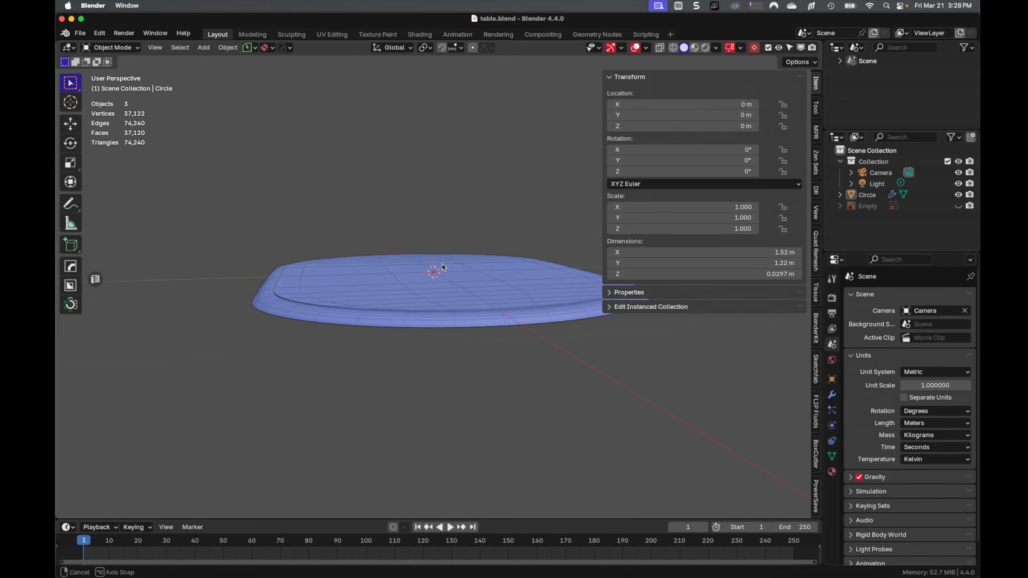
Step: Add a cube and scale it down to form a base block about 1.09 m wide beneath the tabletop
{"action": "middle_click_drag", "start_coordinate": [436, 268], "coordinate": [527, 241]}
{"action": "key", "text": "KP_3"}
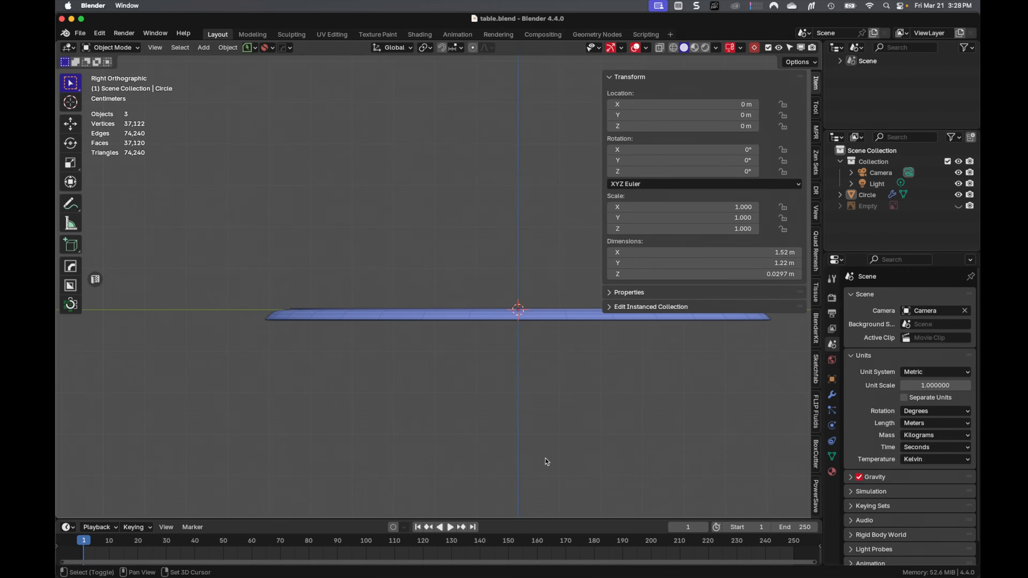
{"action": "key", "text": "shift+a"}
{"action": "mouse_move", "coordinate": [540, 349]}
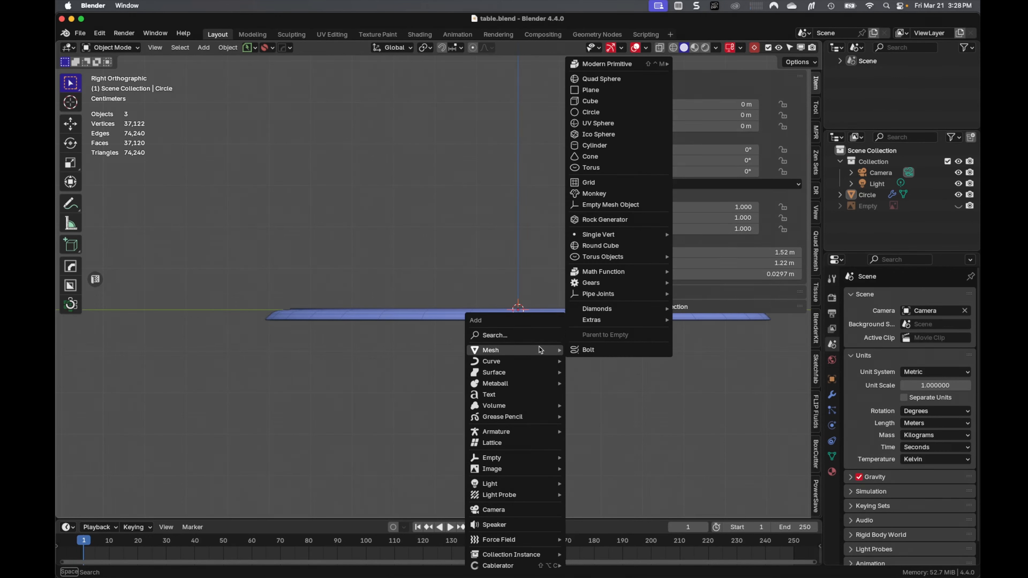
{"action": "left_click", "coordinate": [618, 102]}
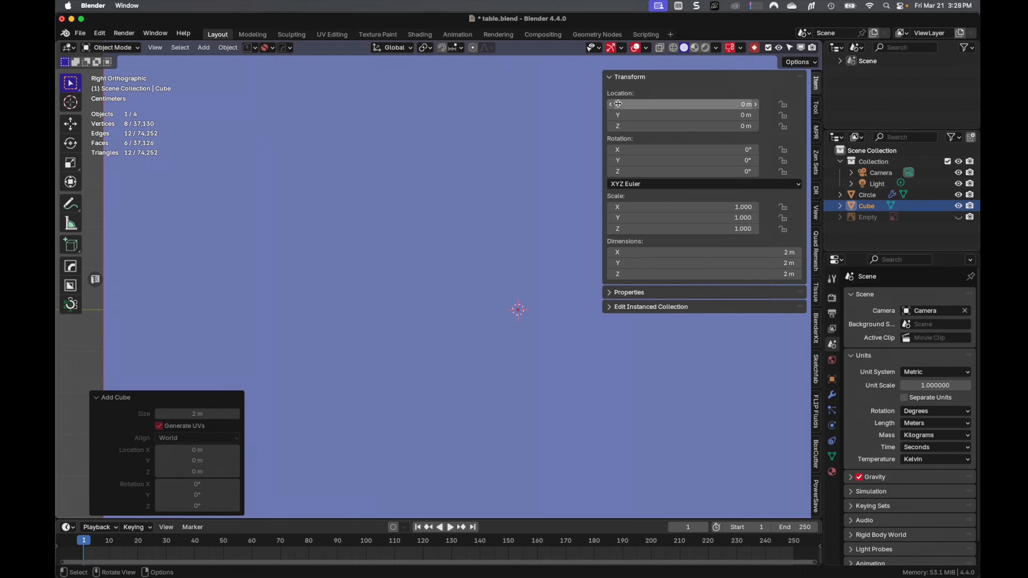
{"action": "key", "text": "s"}
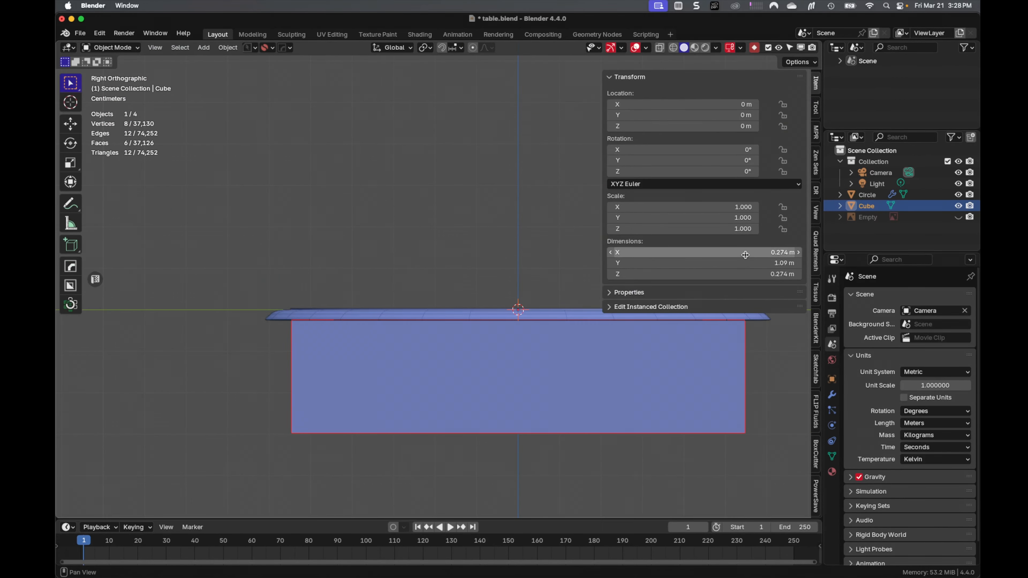
Step: Set the base block's Z dimension to 3.5 inches
{"action": "left_click", "coordinate": [747, 274]}
{"action": "type", "text": "3.5 inches"}
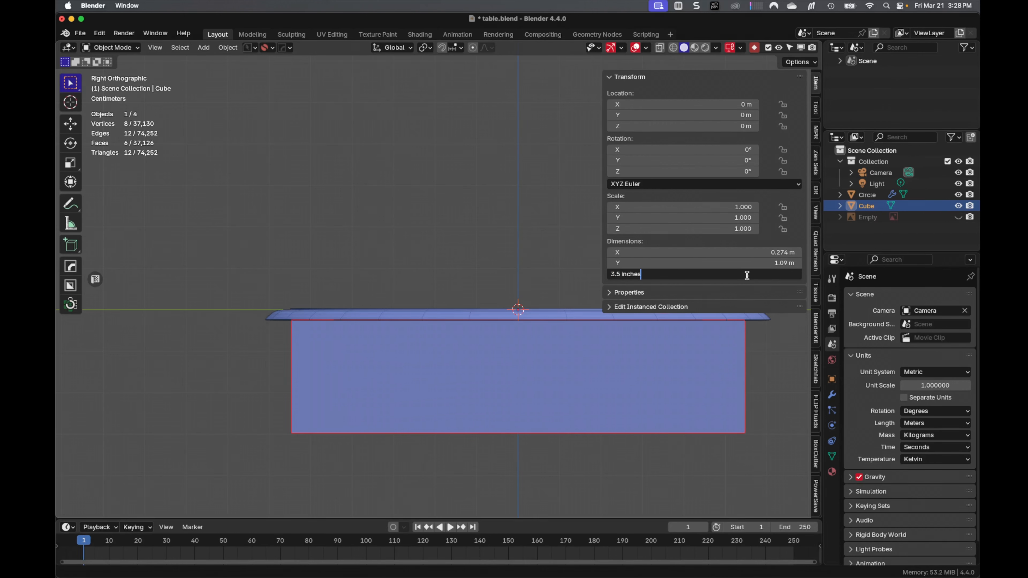
{"action": "key", "text": "Return"}
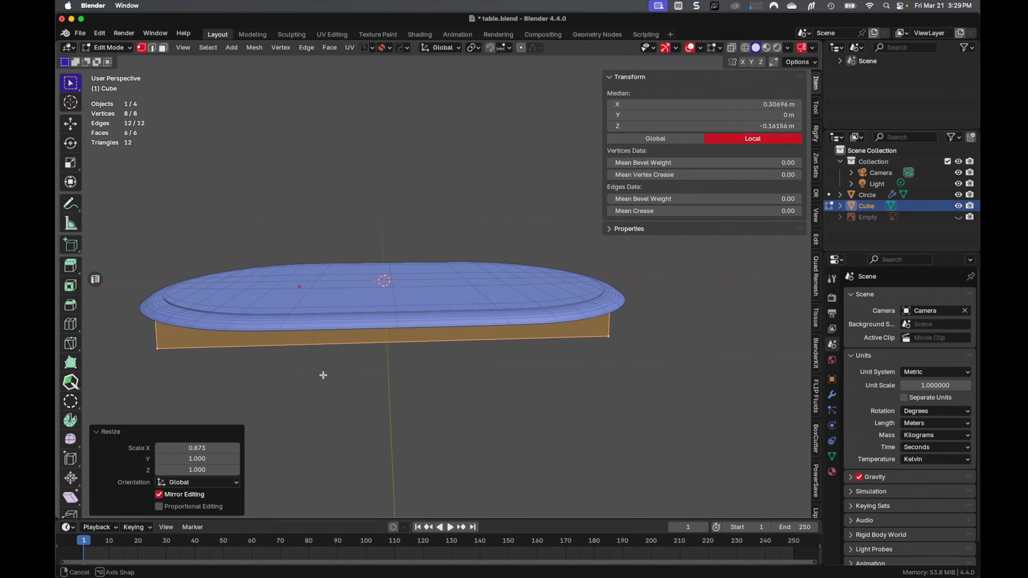
Step: Leave mesh editing, deselect the base block and save the table.blend file
{"action": "middle_click_drag", "start_coordinate": [321, 371], "coordinate": [335, 358]}
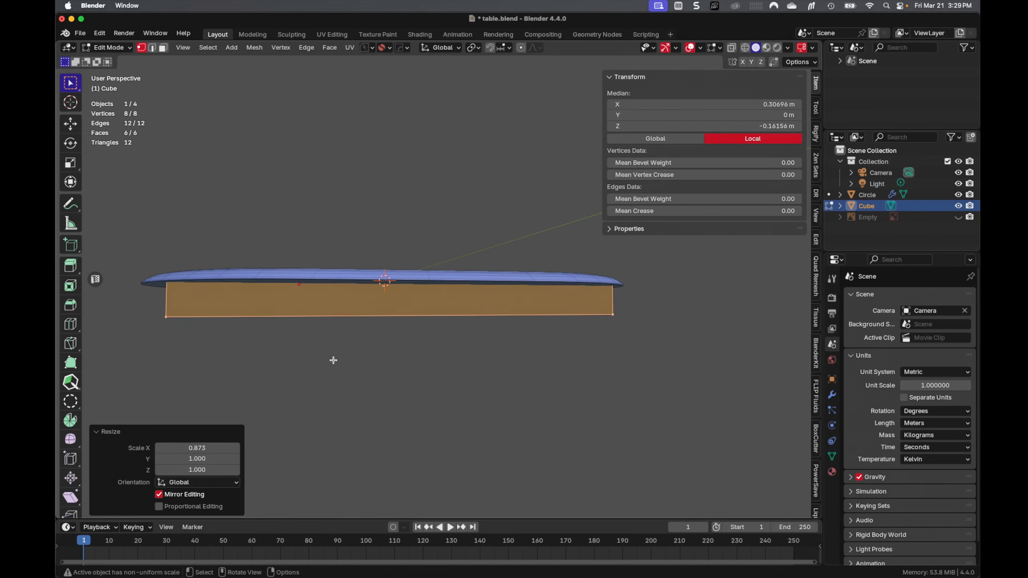
{"action": "key", "text": "KP_3"}
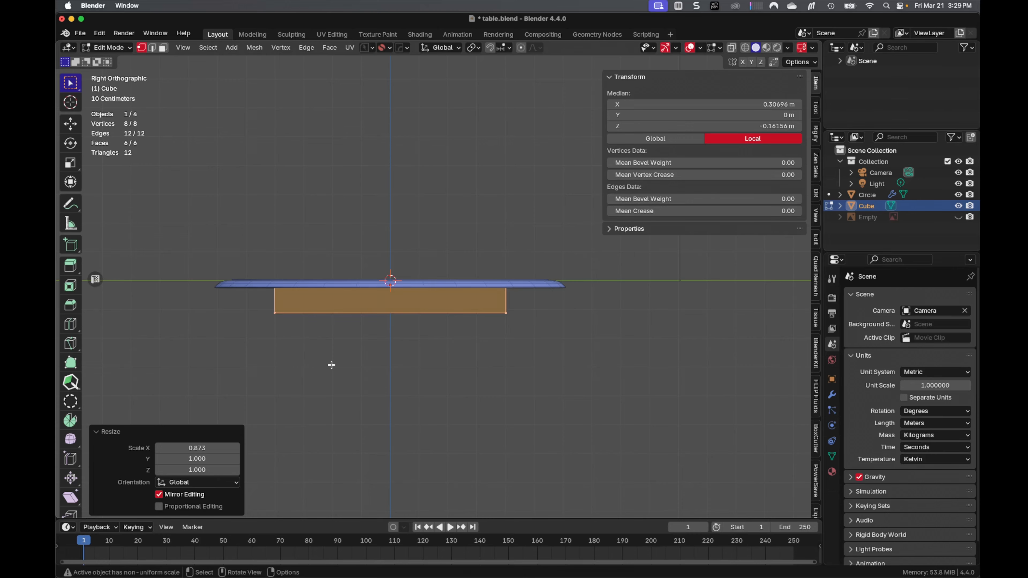
{"action": "middle_click_drag", "start_coordinate": [332, 365], "coordinate": [265, 430]}
{"action": "middle_click_drag", "start_coordinate": [266, 447], "coordinate": [367, 424]}
{"action": "key", "text": "KP_3"}
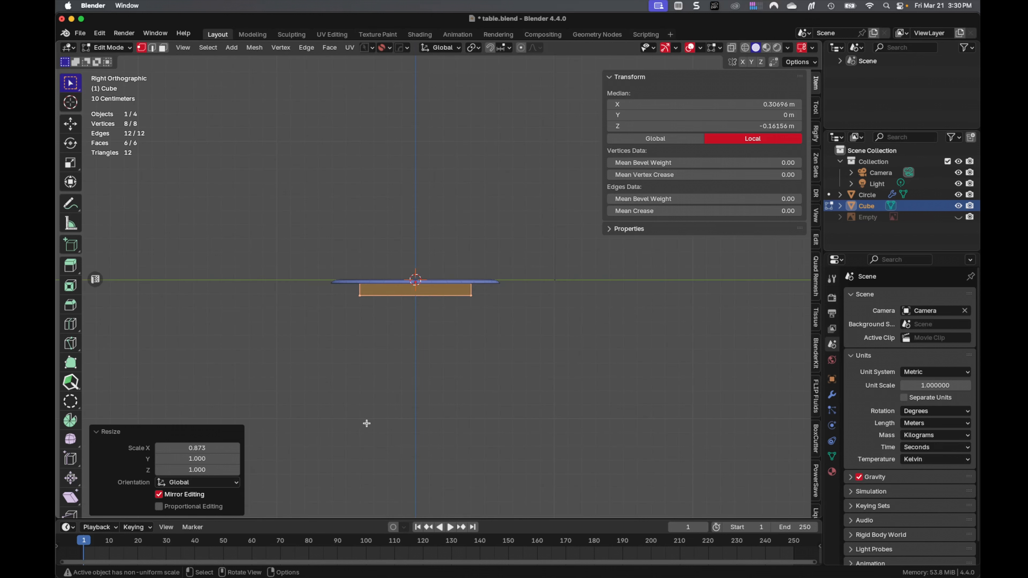
{"action": "key", "text": "KP_1"}
{"action": "key", "text": "ctrl+KP_7"}
{"action": "key", "text": "Tab"}
{"action": "left_click", "coordinate": [566, 349]}
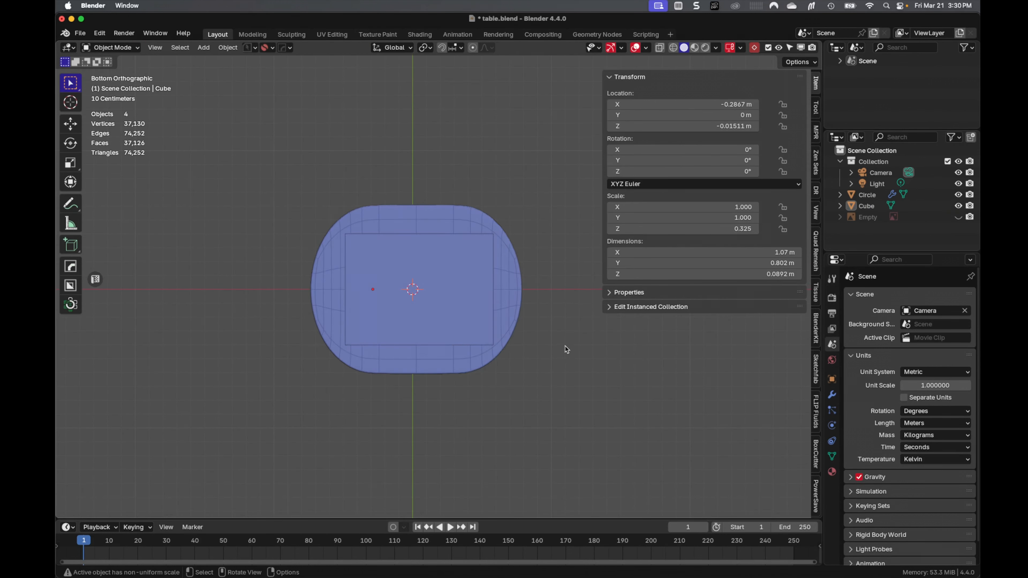
{"action": "middle_click_drag", "start_coordinate": [567, 349], "coordinate": [506, 352]}
{"action": "key", "text": "super+s"}
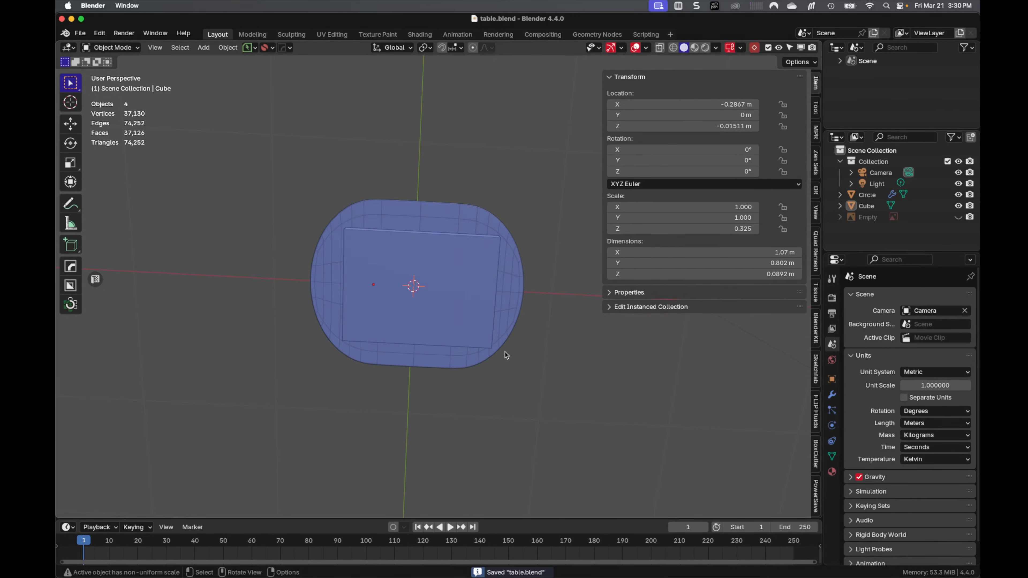
Step: Duplicate the base block and move the copy about 0.375 m down along the Z axis
{"action": "middle_click_drag", "start_coordinate": [467, 285], "coordinate": [444, 267]}
{"action": "left_click", "coordinate": [445, 262]}
{"action": "key", "text": "shift+d"}
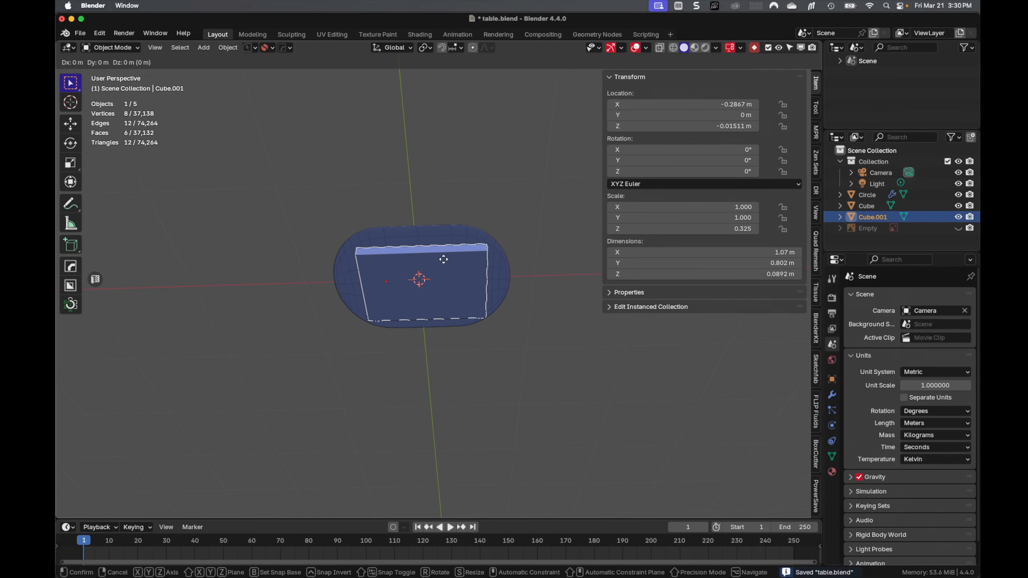
{"action": "key", "text": "z"}
{"action": "left_click", "coordinate": [444, 294]}
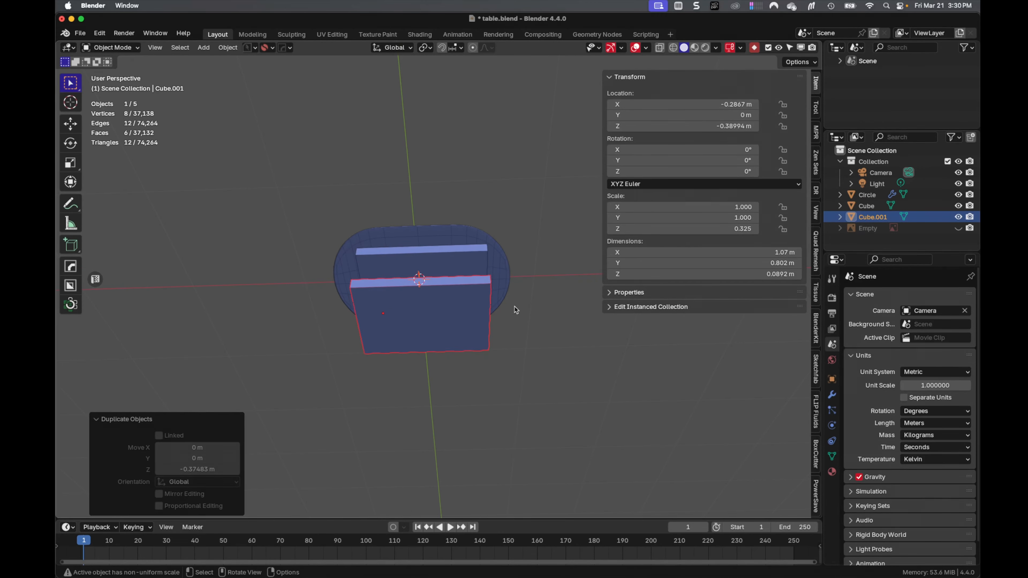
Step: Scale the duplicate block's mesh down uniformly to about 0.92 by 0.69 m, fitting inside the base block's outline as seen from below
{"action": "key", "text": "ctrl+Tab"}
{"action": "left_click", "coordinate": [433, 308]}
{"action": "key", "text": "s"}
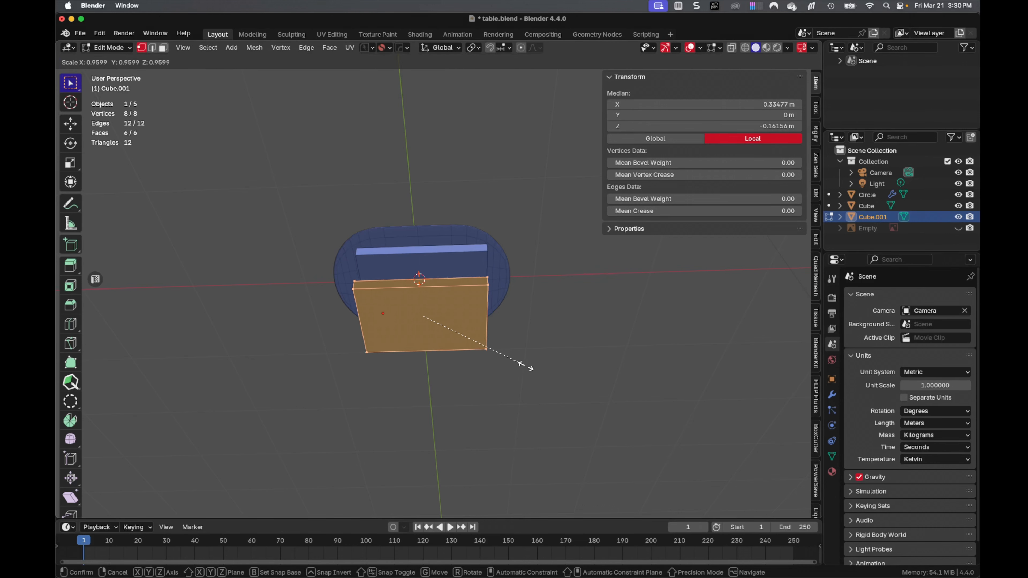
{"action": "left_click", "coordinate": [507, 348]}
{"action": "middle_click_drag", "start_coordinate": [507, 347], "coordinate": [523, 306]}
{"action": "key", "text": "ctrl+KP_7"}
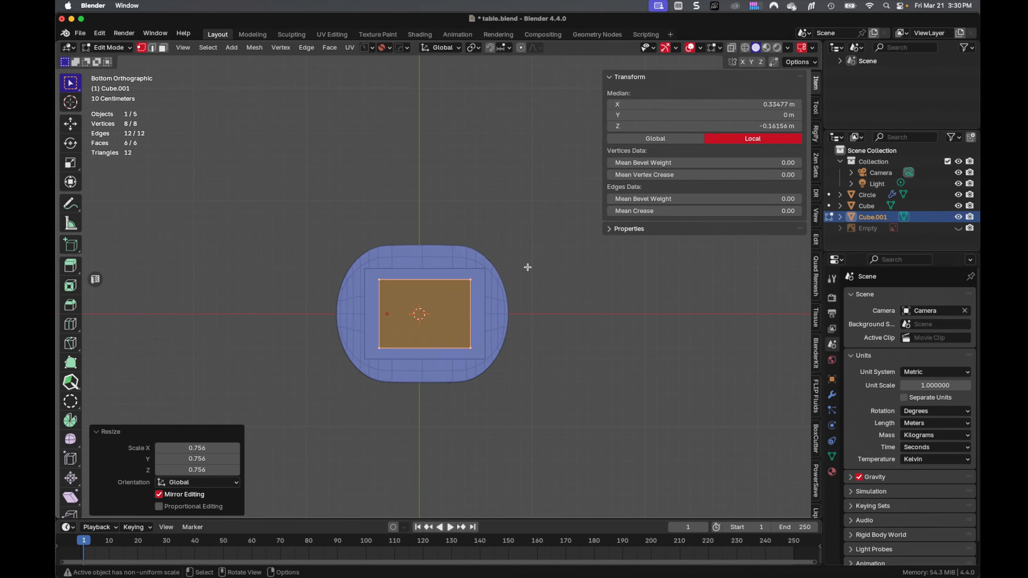
{"action": "scroll", "coordinate": [523, 306], "scroll_direction": "up", "scroll_amount": 5}
{"action": "key", "text": "s"}
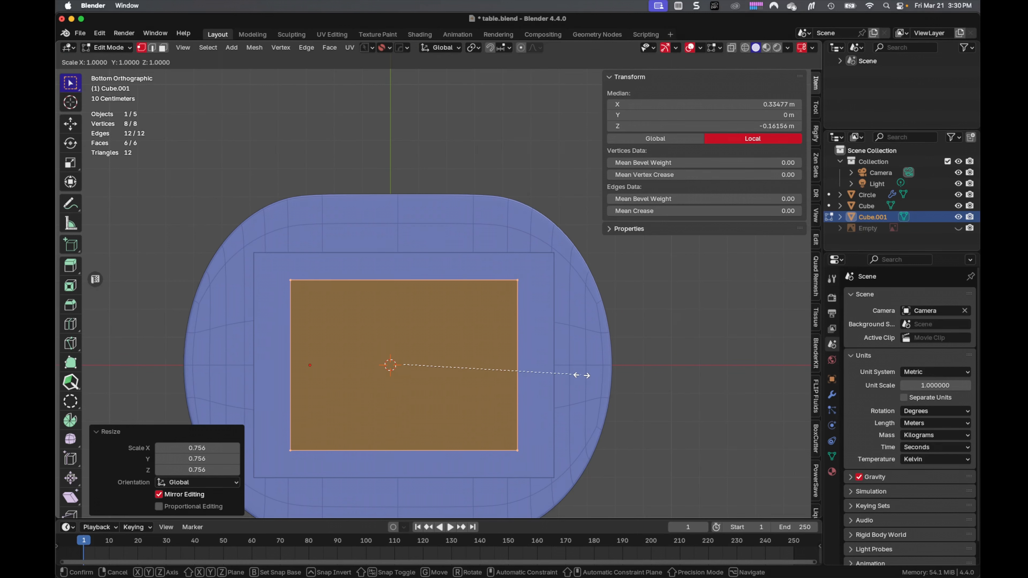
{"action": "left_click", "coordinate": [607, 384]}
{"action": "middle_click_drag", "start_coordinate": [592, 361], "coordinate": [595, 375]}
{"action": "key", "text": "Tab"}
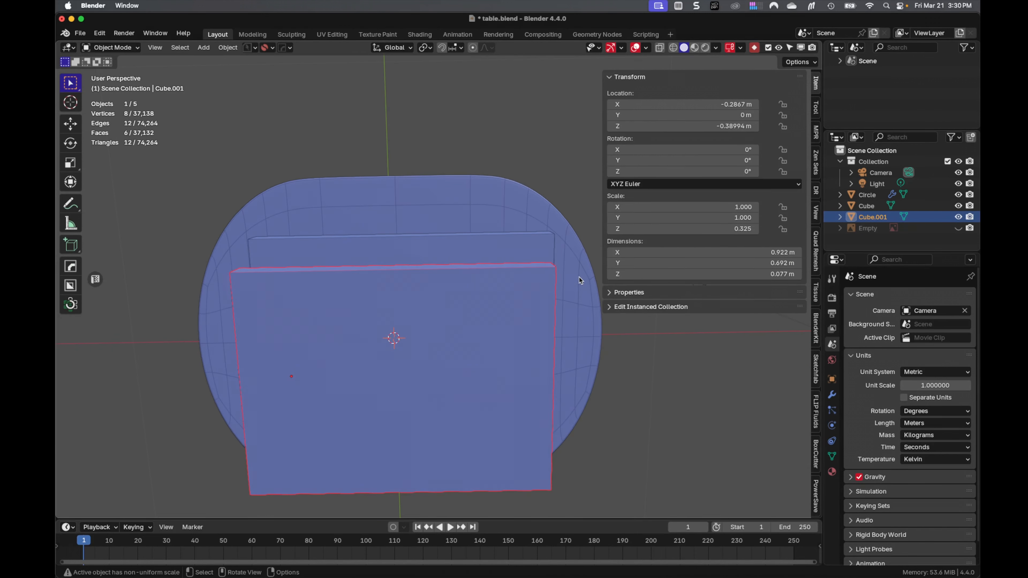
Step: Move the duplicate block about 0.084 m up along the Z axis, toward the base block
{"action": "middle_click_drag", "start_coordinate": [580, 277], "coordinate": [509, 345]}
{"action": "key", "text": "g"}
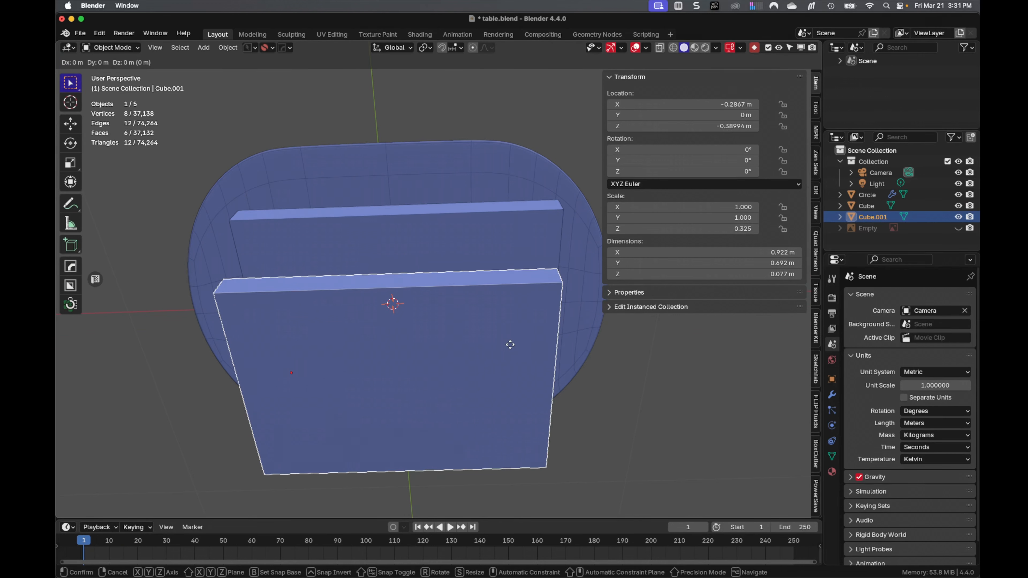
{"action": "key", "text": "z"}
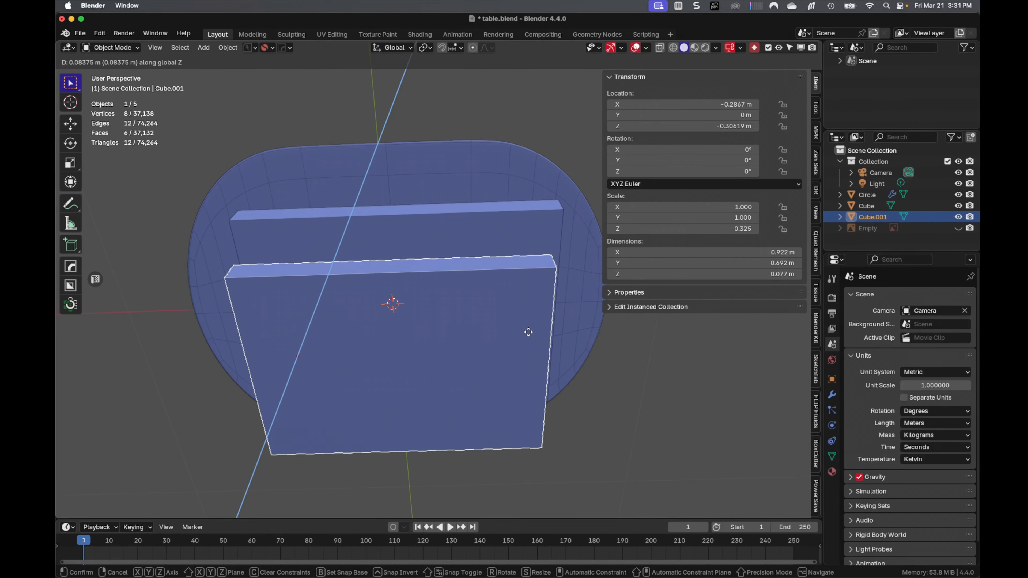
{"action": "left_click", "coordinate": [530, 335]}
Step: Scale the duplicate block's mesh along Z by about 2.9 to make it taller than the base block
{"action": "key", "text": "Tab"}
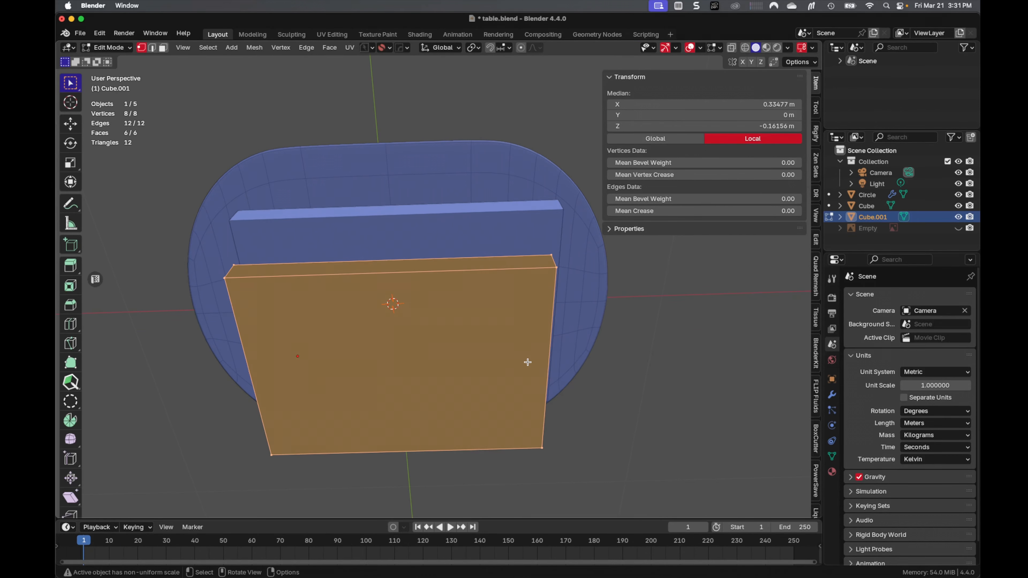
{"action": "key", "text": "s"}
{"action": "key", "text": "z"}
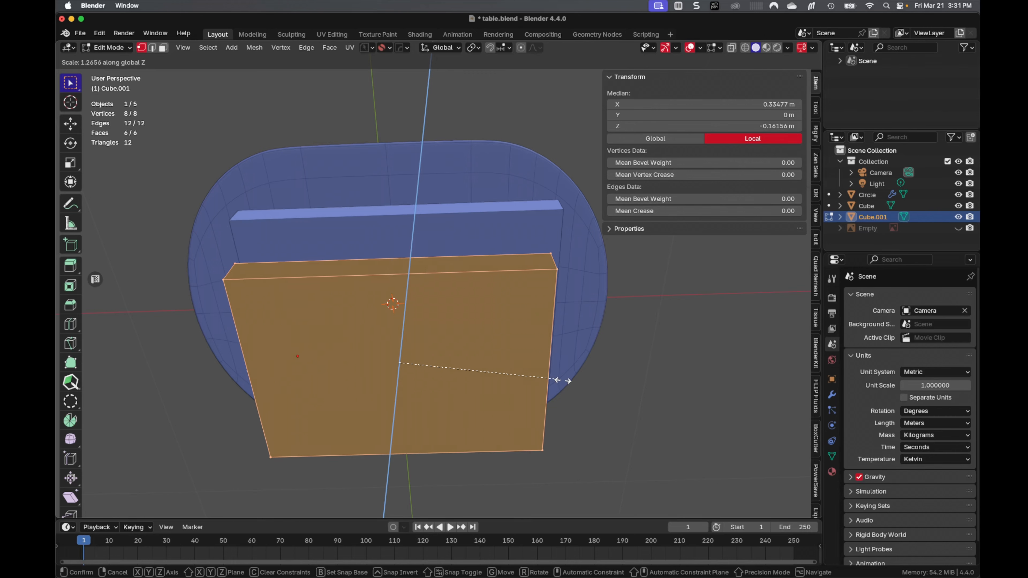
{"action": "left_click", "coordinate": [762, 453]}
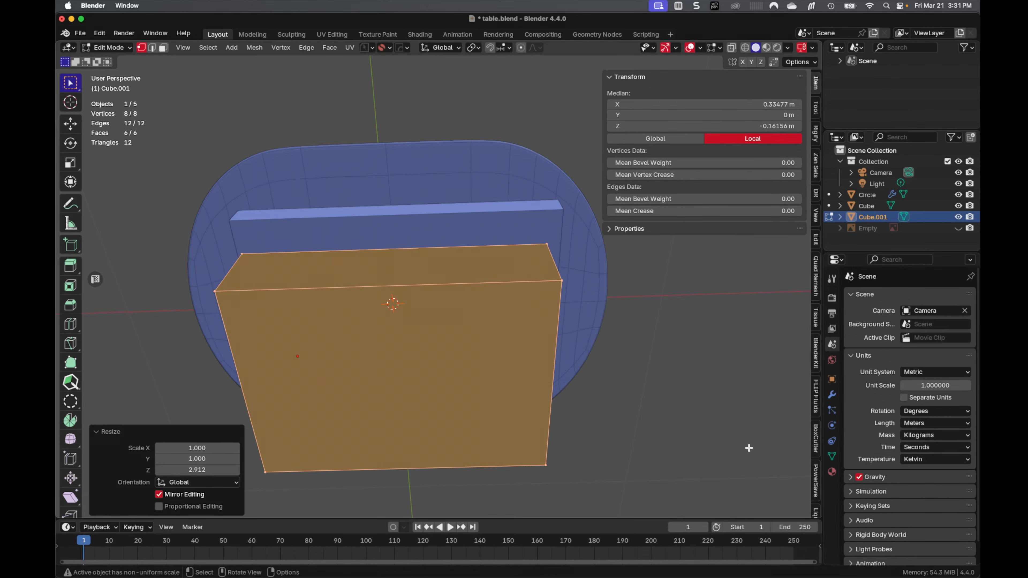
{"action": "key", "text": "Tab"}
Step: Raise the tall duplicate block about 0.303 m along Z so it passes through the base block
{"action": "middle_click_drag", "start_coordinate": [660, 401], "coordinate": [457, 415]}
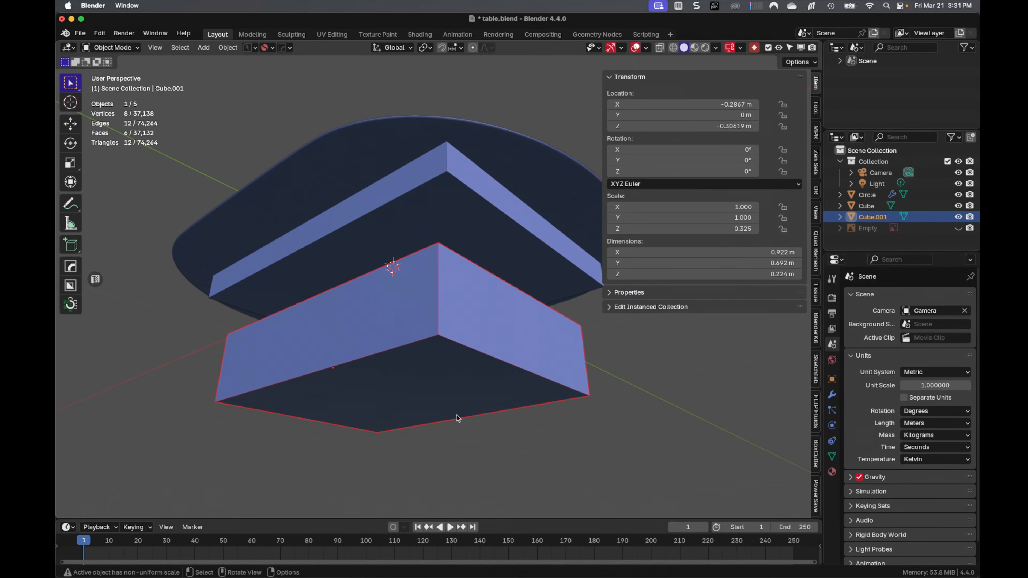
{"action": "key", "text": "g"}
{"action": "key", "text": "z"}
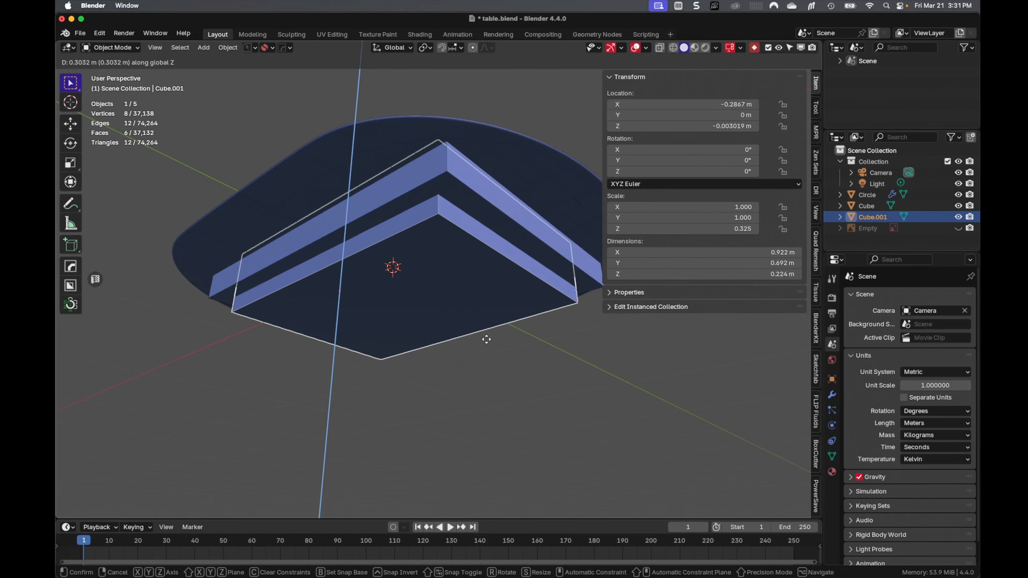
{"action": "left_click", "coordinate": [486, 341]}
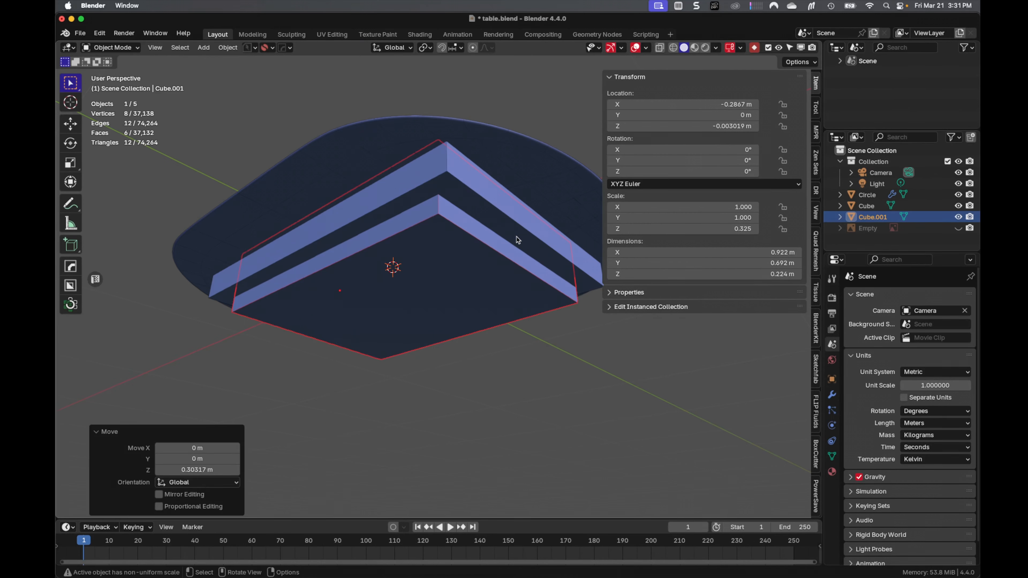
Step: Add a Boolean Difference modifier to the base block, using the duplicate block as the cutting object
{"action": "left_click", "coordinate": [517, 229], "text": "shift"}
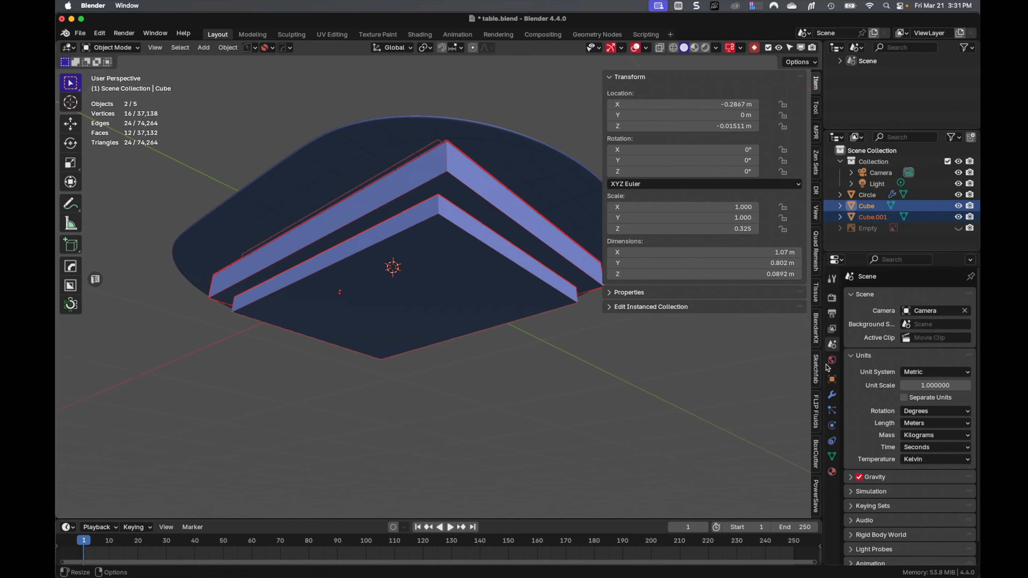
{"action": "left_click", "coordinate": [833, 396]}
{"action": "left_click", "coordinate": [915, 294]}
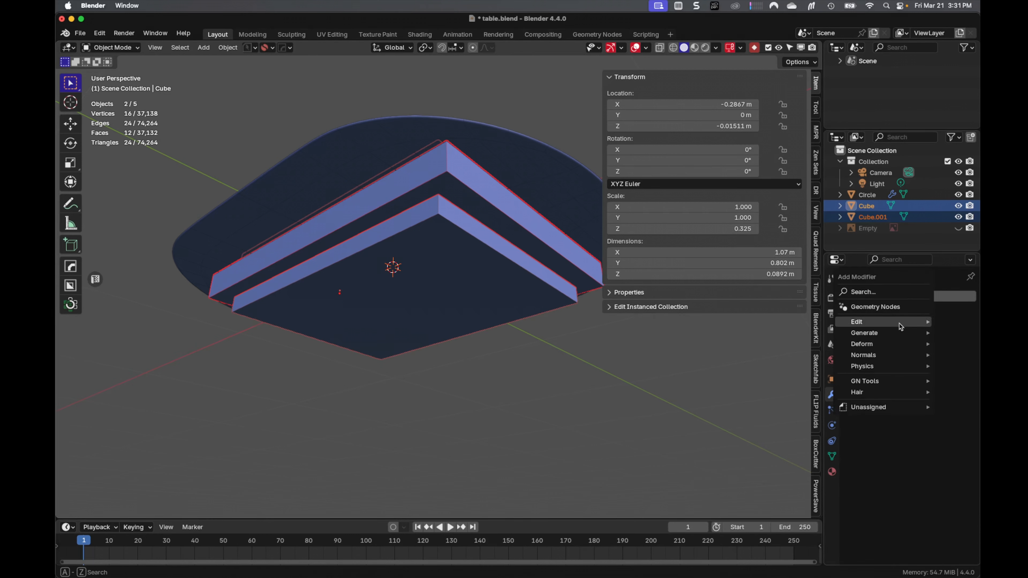
{"action": "mouse_move", "coordinate": [899, 334]}
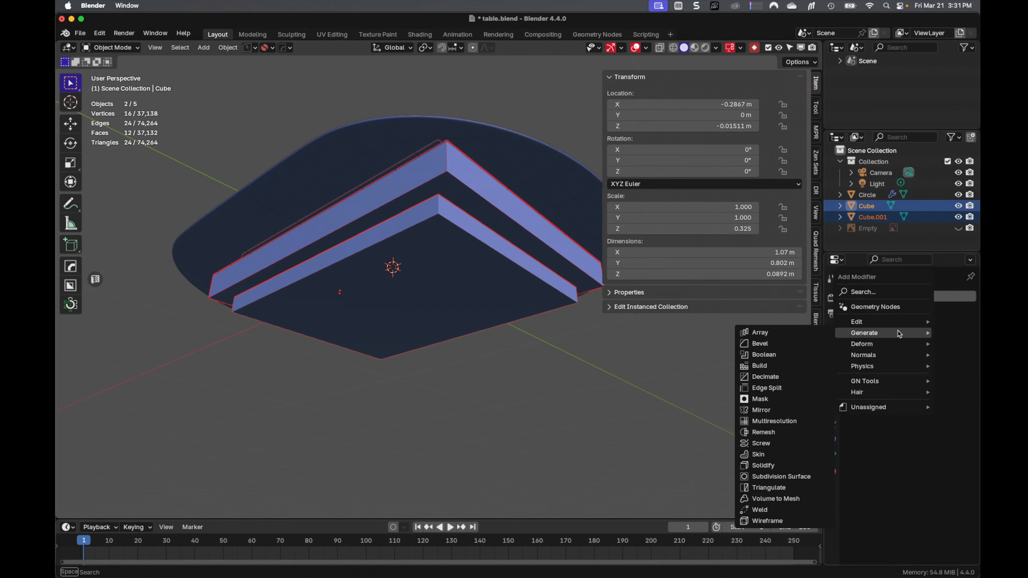
{"action": "left_click", "coordinate": [770, 355]}
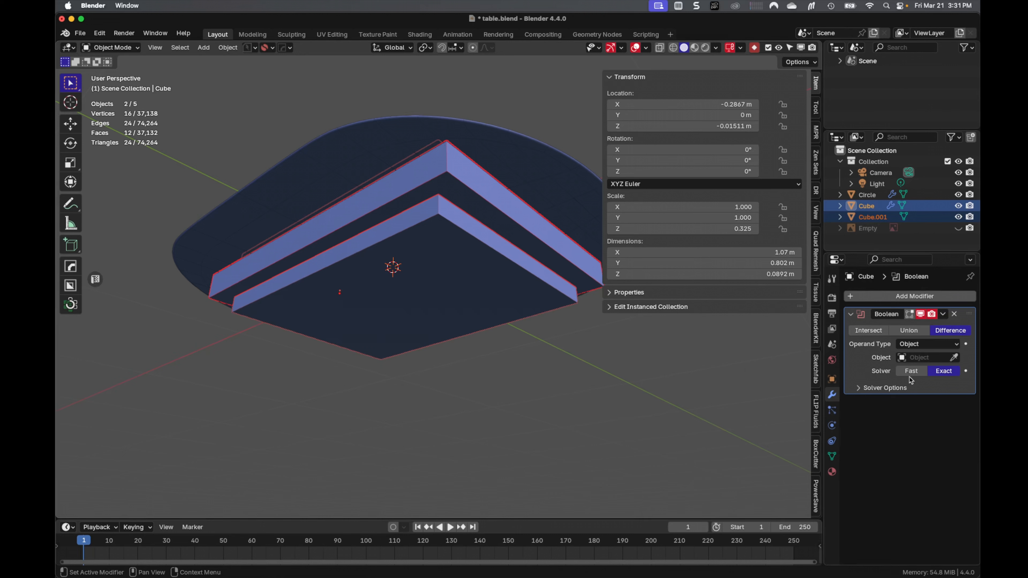
{"action": "left_click", "coordinate": [507, 277]}
{"action": "middle_click_drag", "start_coordinate": [494, 295], "coordinate": [505, 309]}
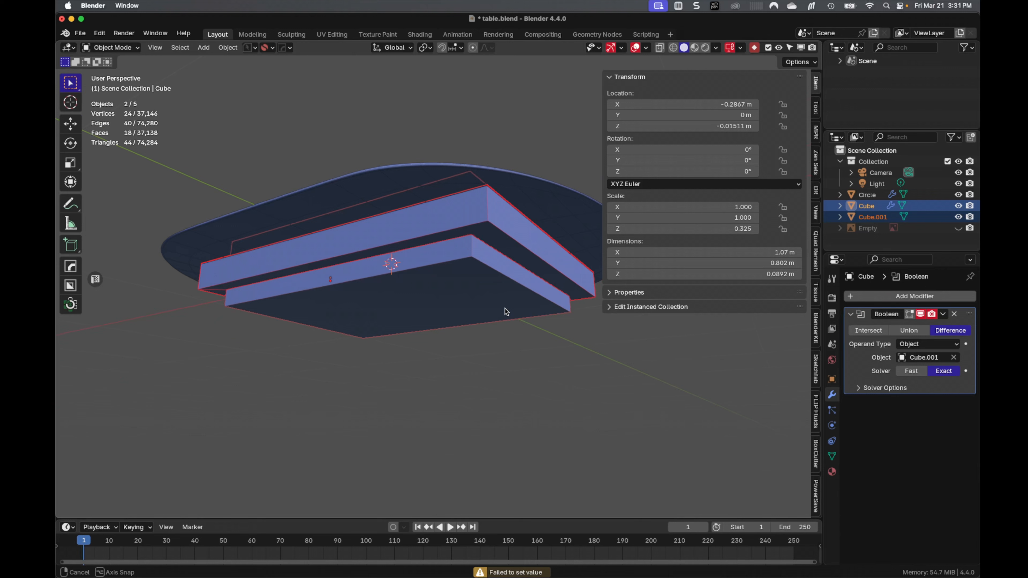
Step: Hide the inner cutter block and inspect the hollowed base frame from below
{"action": "left_click", "coordinate": [500, 288]}
{"action": "key", "text": "h"}
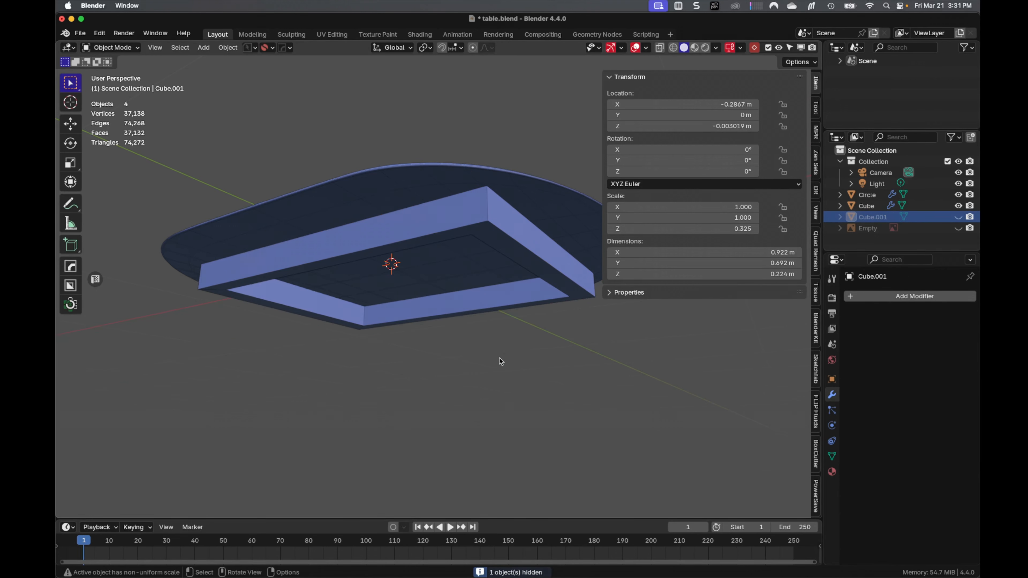
{"action": "middle_click_drag", "start_coordinate": [500, 358], "coordinate": [520, 345]}
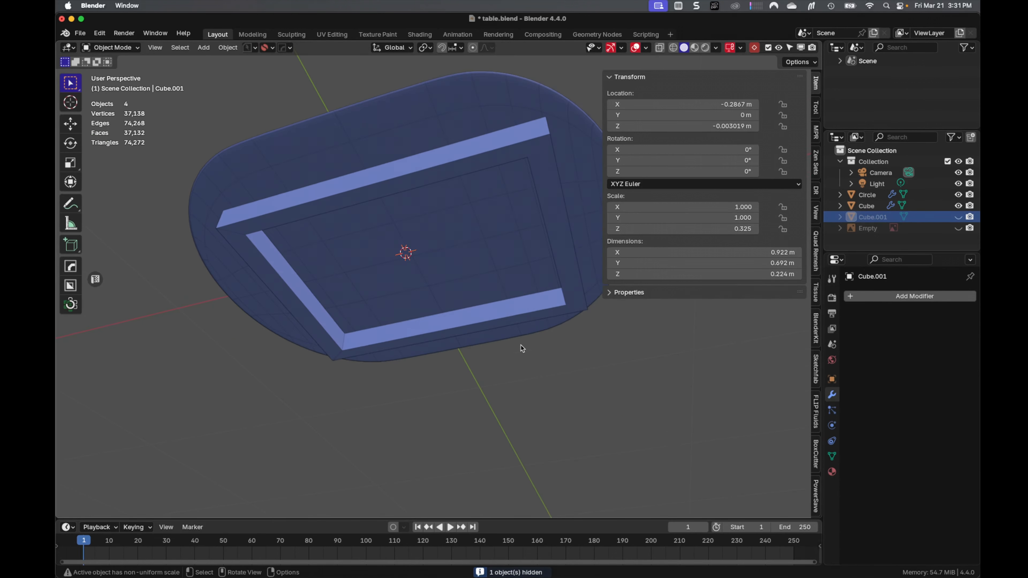
{"action": "left_click", "coordinate": [864, 247]}
{"action": "middle_click_drag", "start_coordinate": [546, 389], "coordinate": [540, 421]}
{"action": "scroll", "coordinate": [541, 422], "scroll_direction": "down", "scroll_amount": 1}
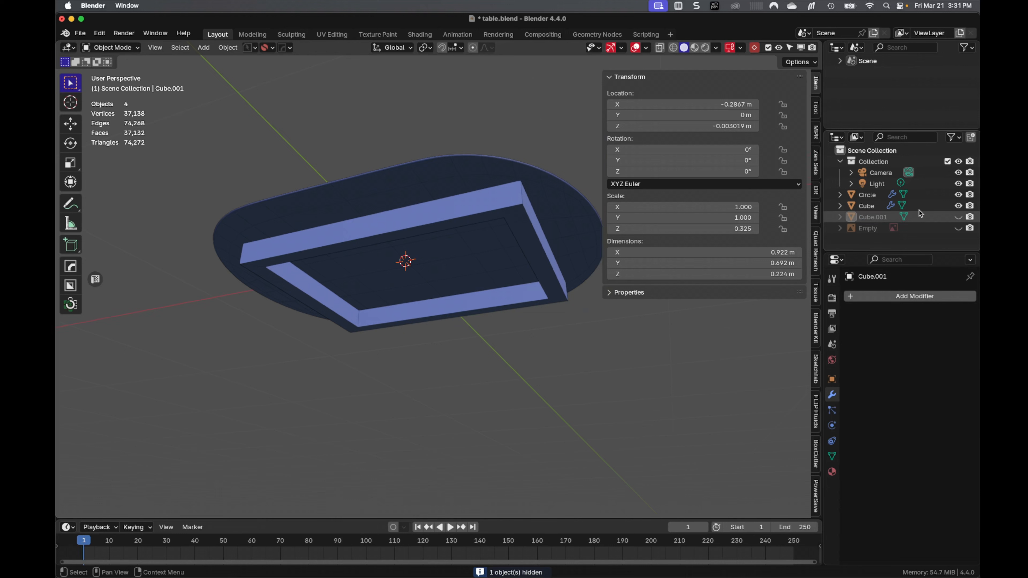
Step: Move the hidden cutter block into a new collection named Cutter
{"action": "left_click", "coordinate": [878, 219]}
{"action": "key", "text": "m"}
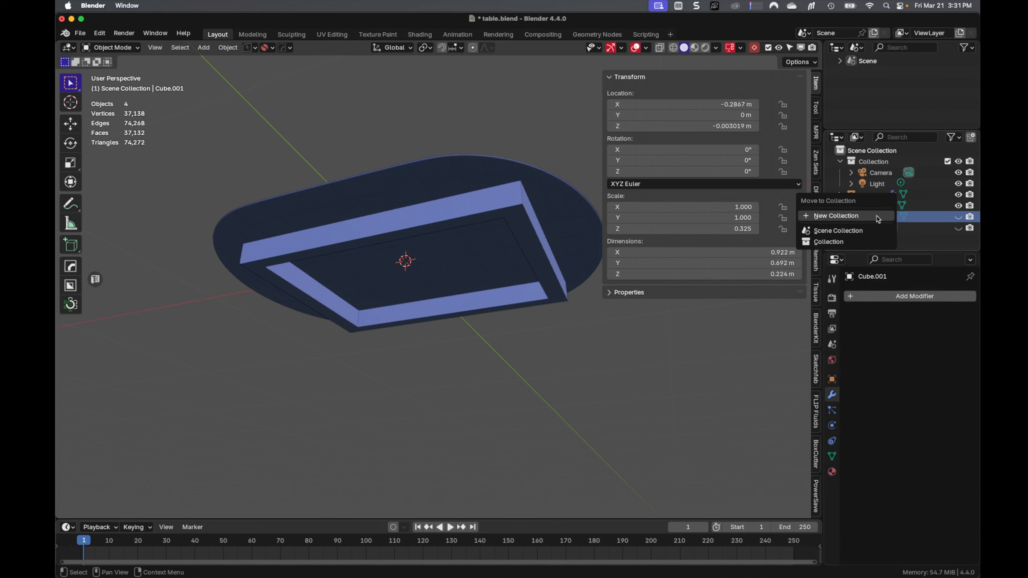
{"action": "left_click", "coordinate": [878, 219]}
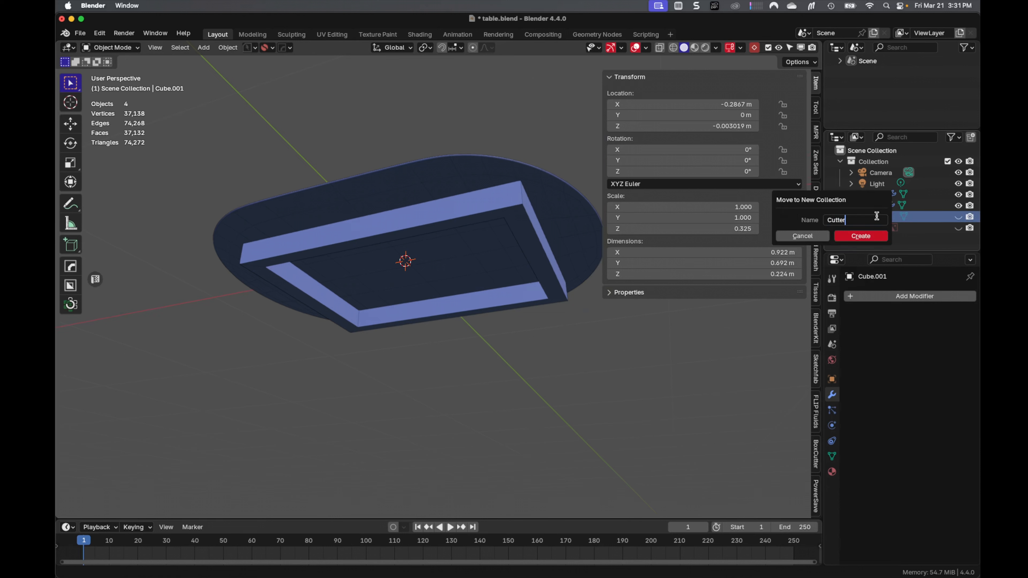
{"action": "key", "text": "Return"}
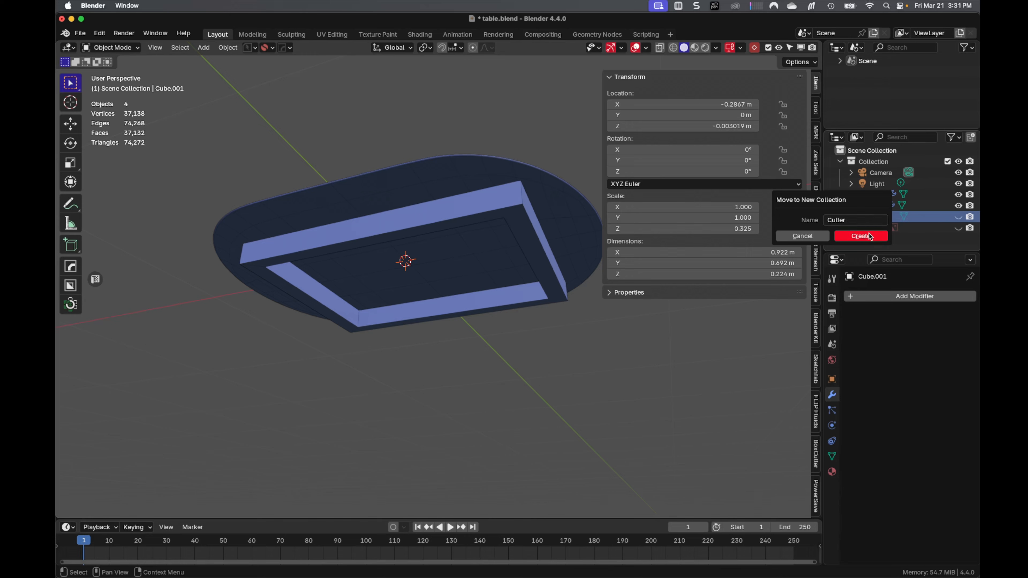
{"action": "left_click", "coordinate": [870, 236]}
Step: Give the Cutter collection a red colour tag and collapse it in the outliner
{"action": "right_click", "coordinate": [875, 200]}
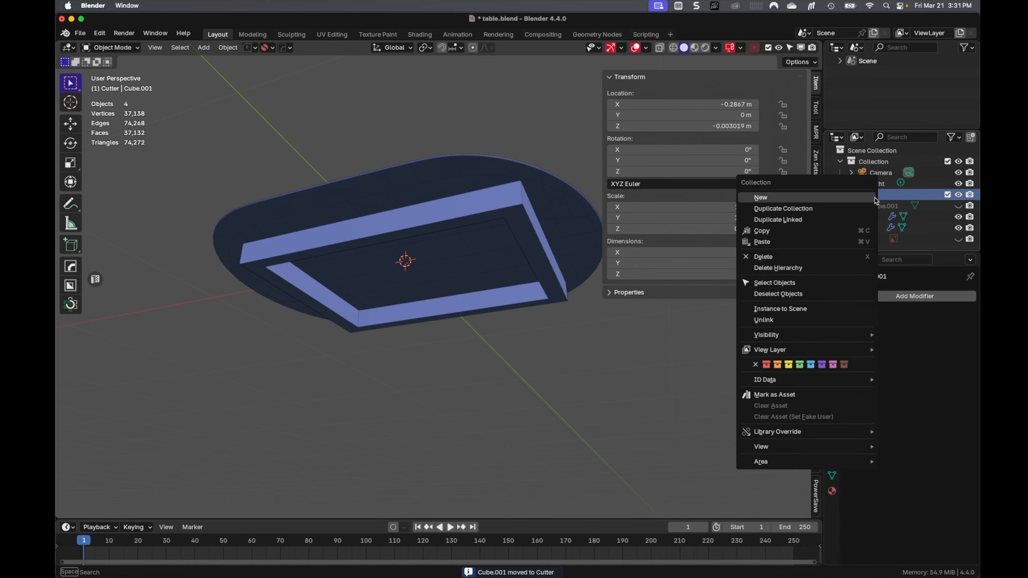
{"action": "left_click", "coordinate": [766, 365]}
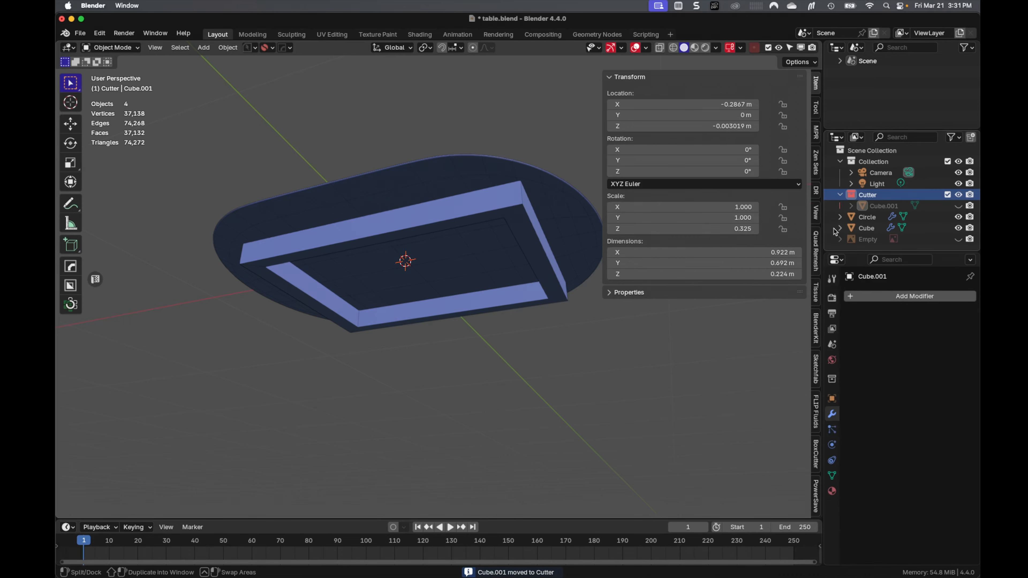
{"action": "left_click", "coordinate": [839, 195]}
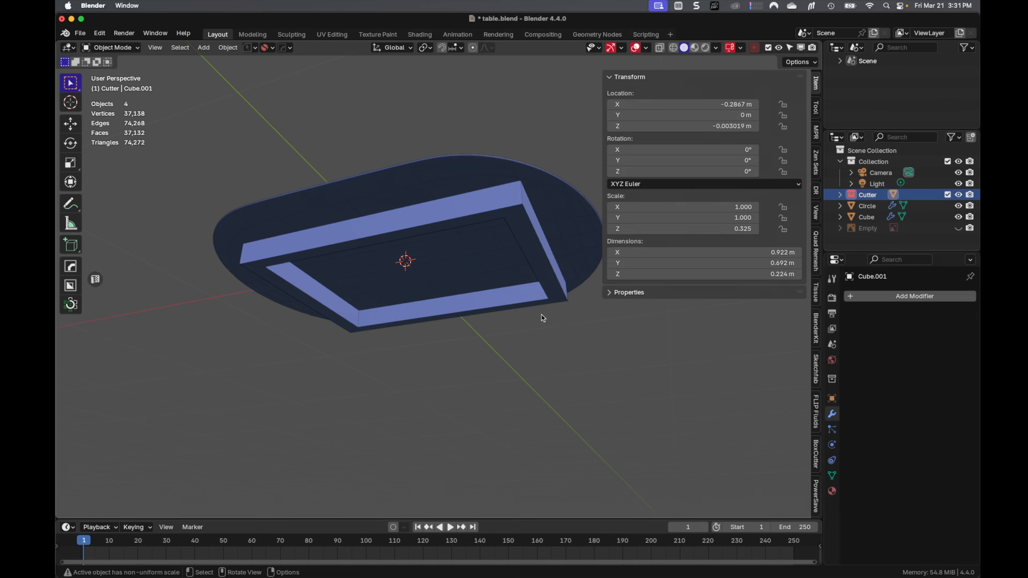
Step: Check the apron frame's Boolean modifier, clear the selection and save the file
{"action": "middle_click_drag", "start_coordinate": [541, 314], "coordinate": [533, 253]}
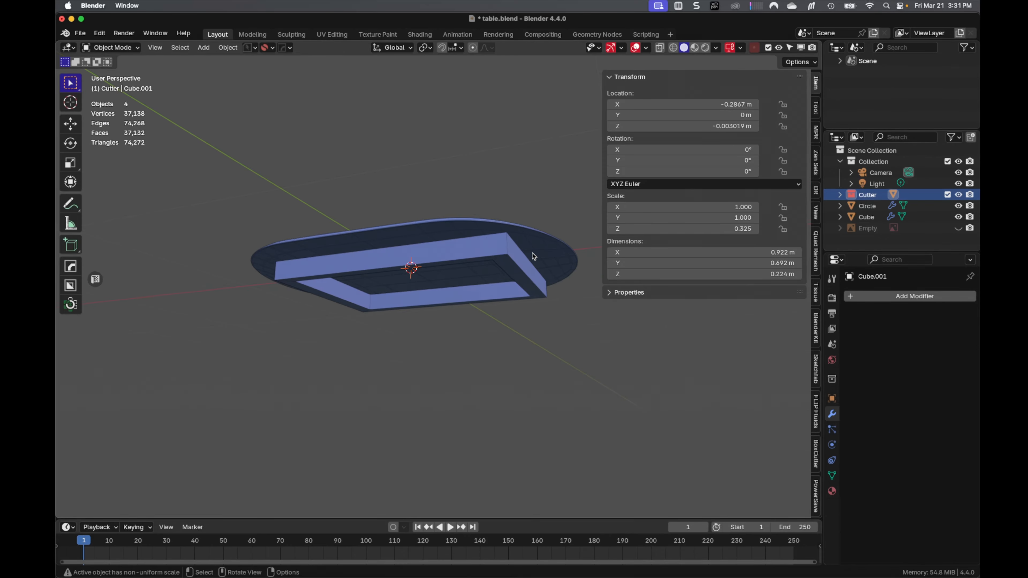
{"action": "left_click", "coordinate": [520, 259]}
{"action": "middle_click_drag", "start_coordinate": [497, 373], "coordinate": [491, 202]}
{"action": "left_click", "coordinate": [492, 394]}
{"action": "key", "text": "super+s"}
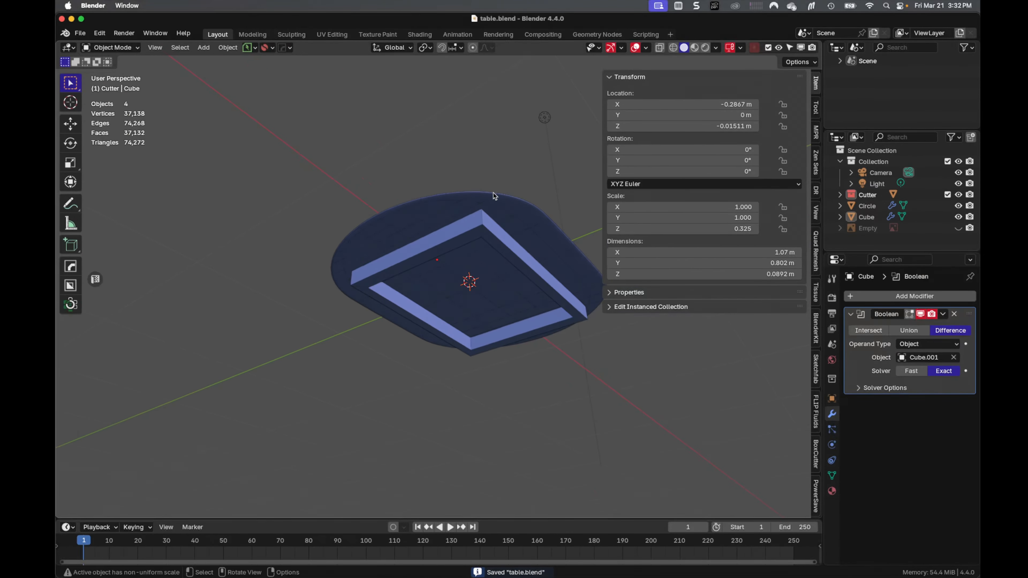
Step: Parent the apron frame to the tabletop using Object (Keep Transform)
{"action": "scroll", "coordinate": [490, 259], "scroll_direction": "up", "scroll_amount": 6}
{"action": "middle_click_drag", "start_coordinate": [411, 298], "coordinate": [387, 335]}
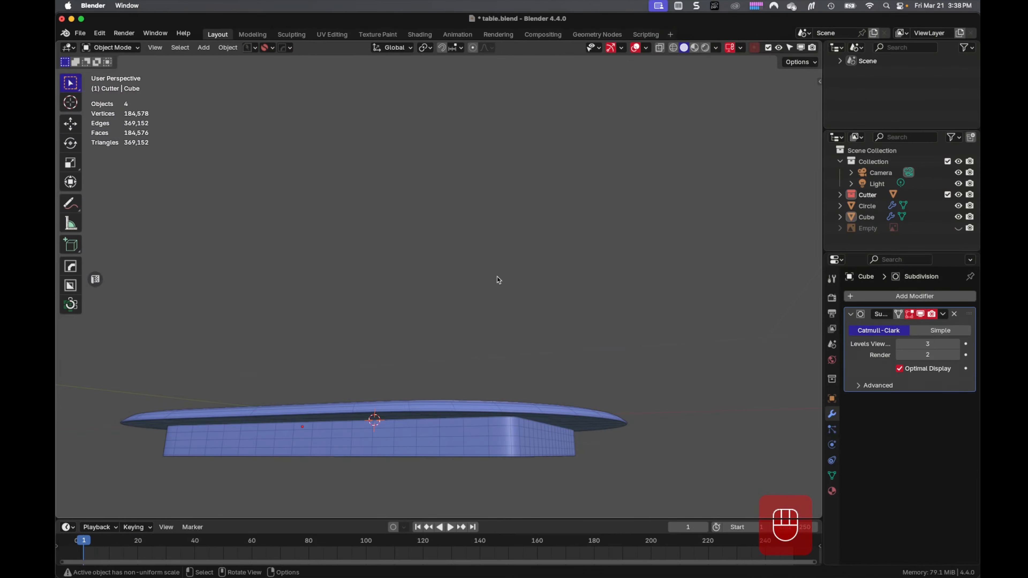
{"action": "middle_click_drag", "start_coordinate": [497, 277], "coordinate": [488, 238]}
{"action": "middle_click_drag", "start_coordinate": [475, 355], "coordinate": [475, 168], "text": "shift"}
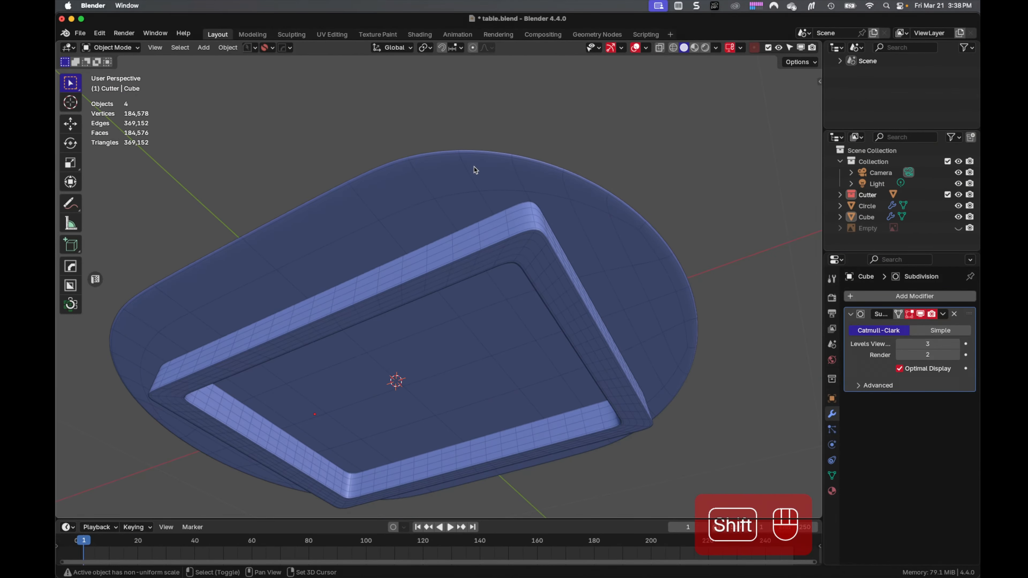
{"action": "middle_click_drag", "start_coordinate": [514, 287], "coordinate": [588, 301]}
{"action": "middle_click_drag", "start_coordinate": [554, 377], "coordinate": [615, 363], "text": "shift"}
{"action": "middle_click_drag", "start_coordinate": [572, 310], "coordinate": [511, 266], "text": "shift"}
{"action": "left_click", "coordinate": [511, 266], "text": "shift"}
{"action": "left_click", "coordinate": [514, 173], "text": "shift"}
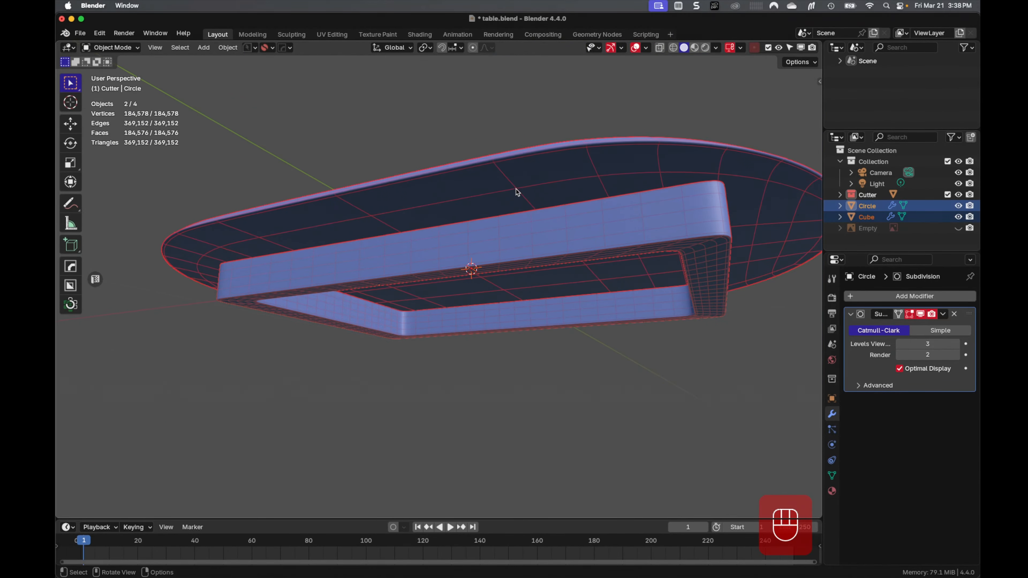
{"action": "middle_click_drag", "start_coordinate": [516, 190], "coordinate": [521, 220]}
{"action": "key", "text": "ctrl+p"}
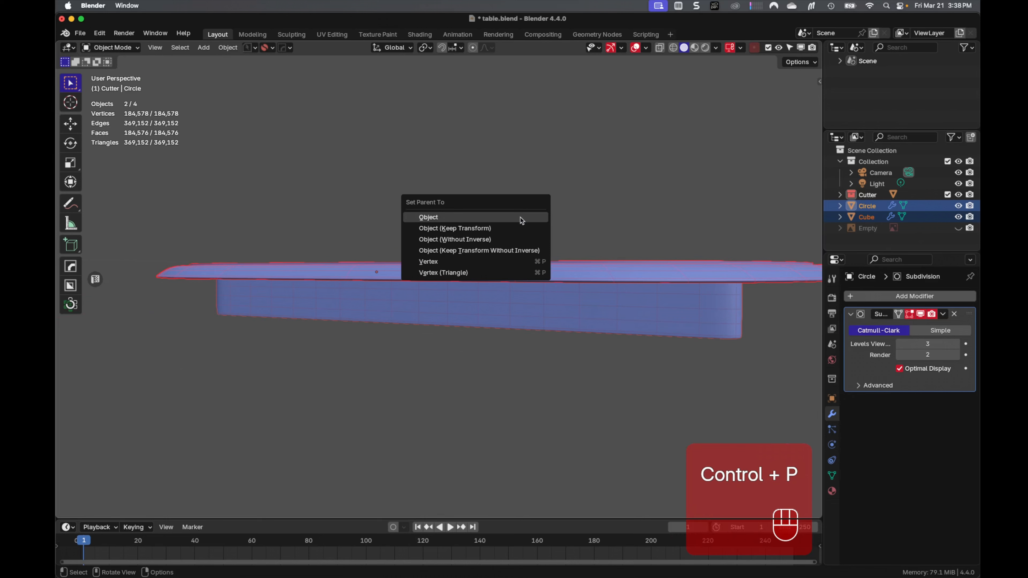
{"action": "left_click", "coordinate": [524, 228]}
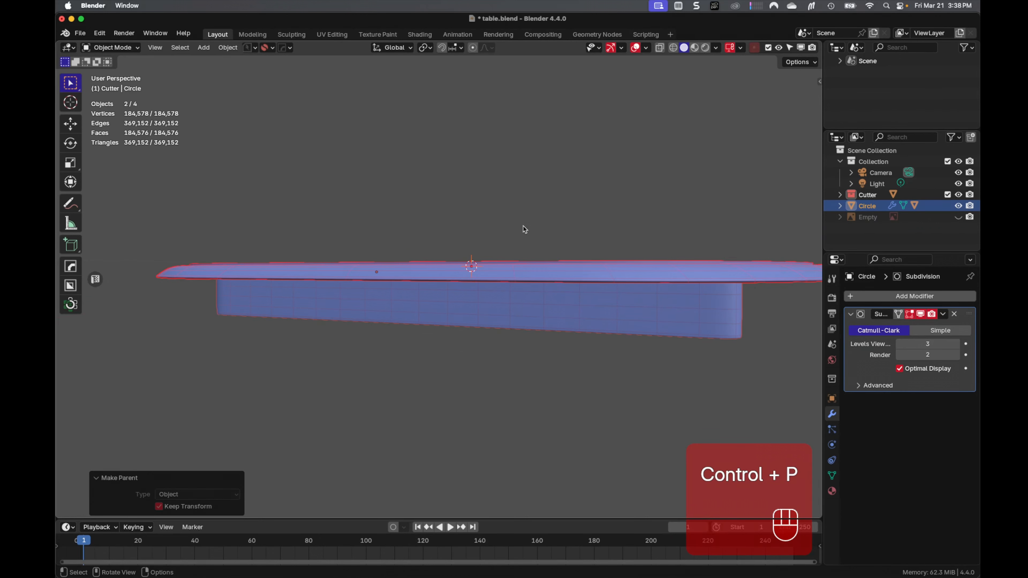
Step: Deselect both table parts and save the file
{"action": "left_click", "coordinate": [661, 237]}
{"action": "scroll", "coordinate": [632, 253], "scroll_direction": "down", "scroll_amount": 3}
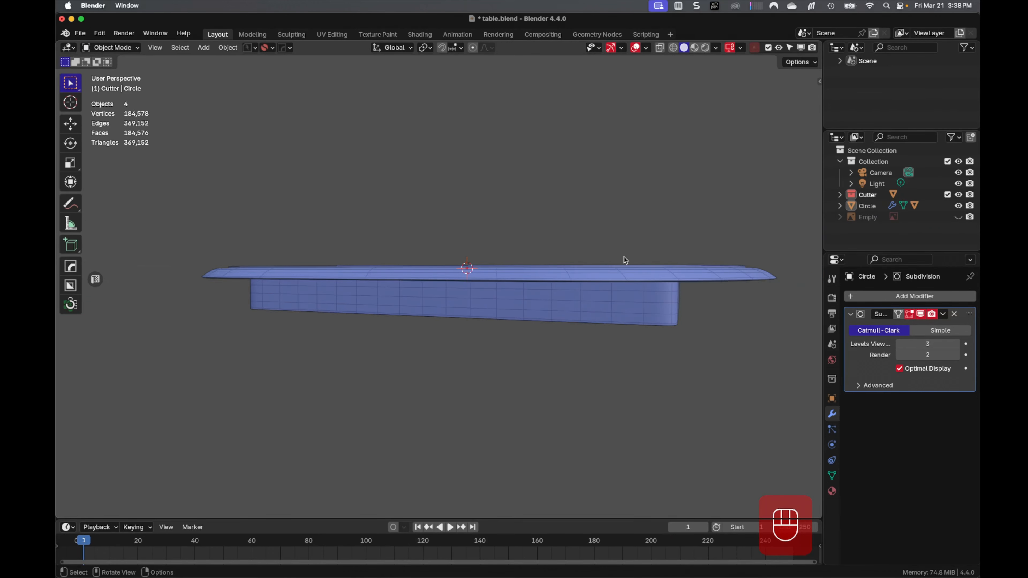
{"action": "middle_click_drag", "start_coordinate": [631, 244], "coordinate": [550, 242]}
{"action": "key", "text": "super+s"}
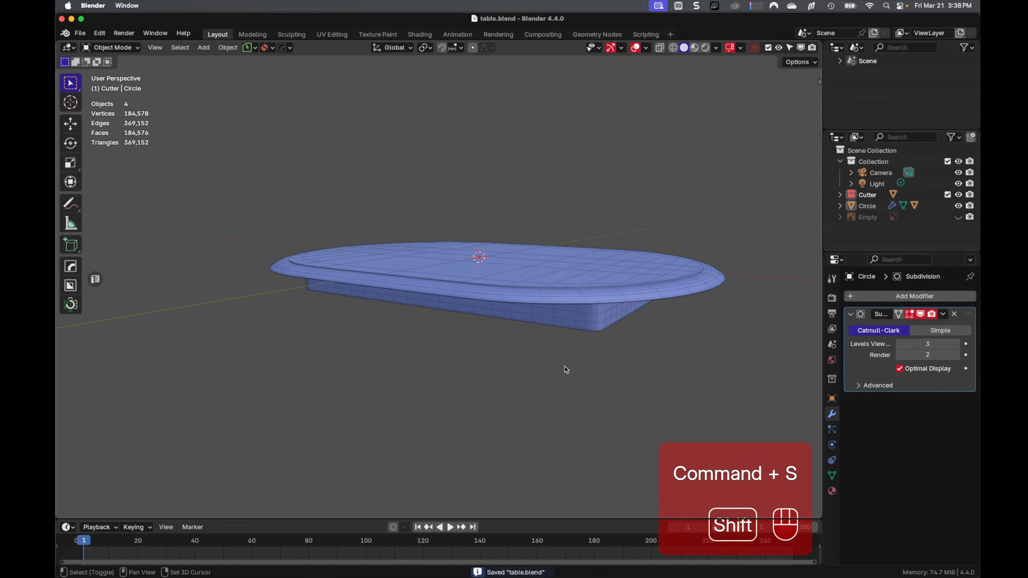
Step: Rename the tabletop object as model.table.top
{"action": "middle_click_drag", "start_coordinate": [564, 367], "coordinate": [454, 375]}
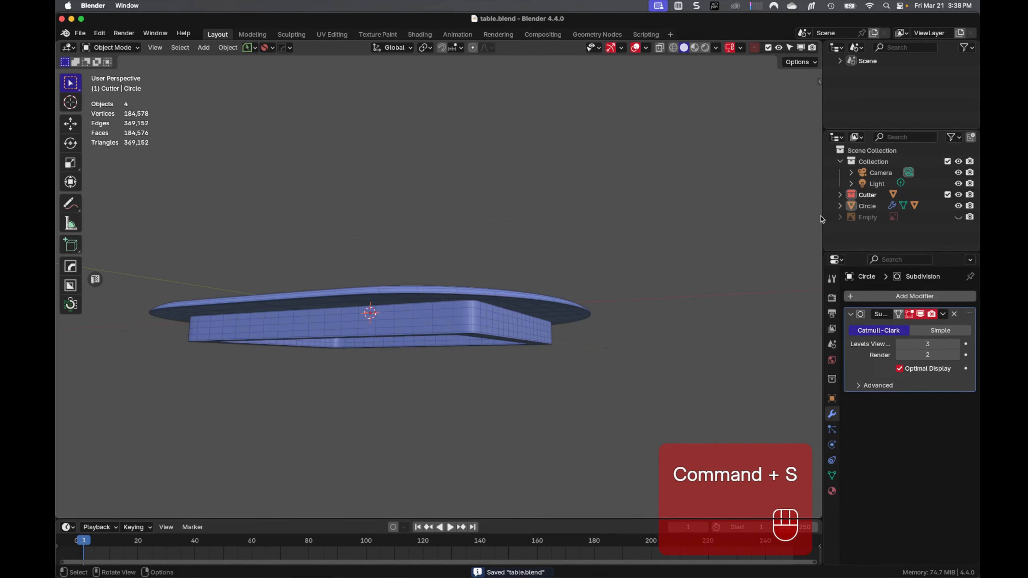
{"action": "left_click", "coordinate": [862, 206]}
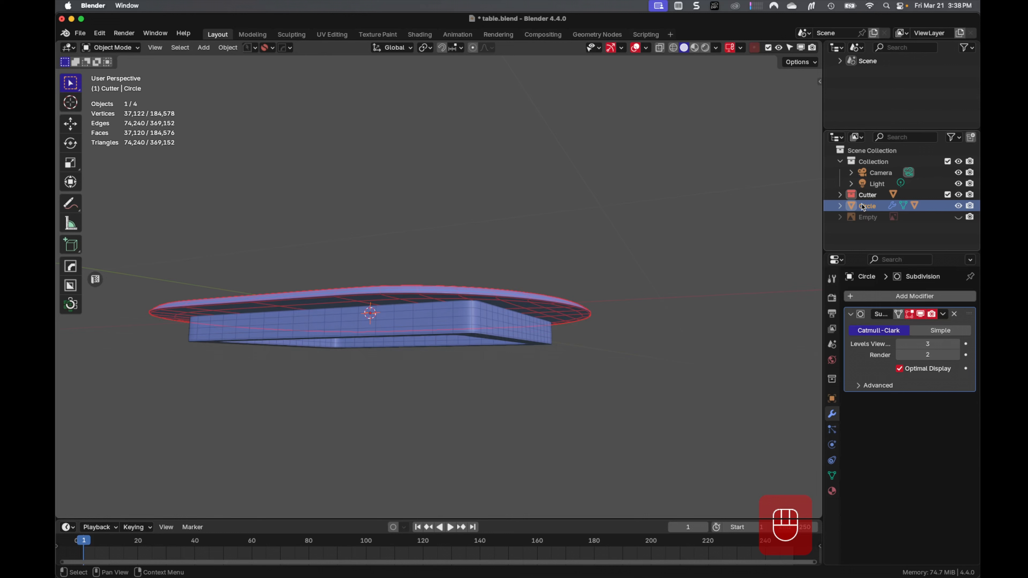
{"action": "double_click", "coordinate": [863, 205]}
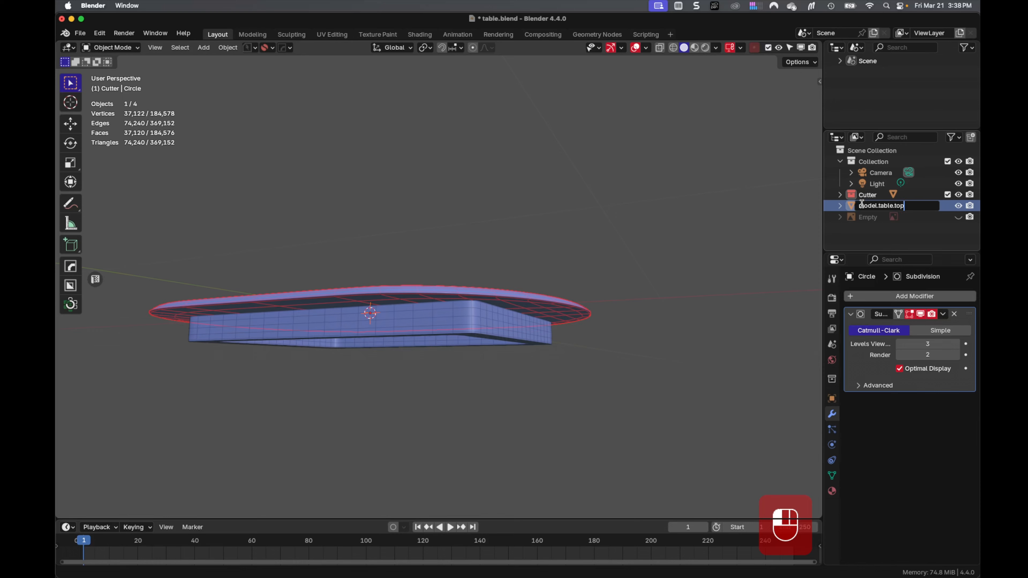
{"action": "key", "text": "Return"}
Step: Move the tabletop into a new collection named model.table
{"action": "key", "text": "m"}
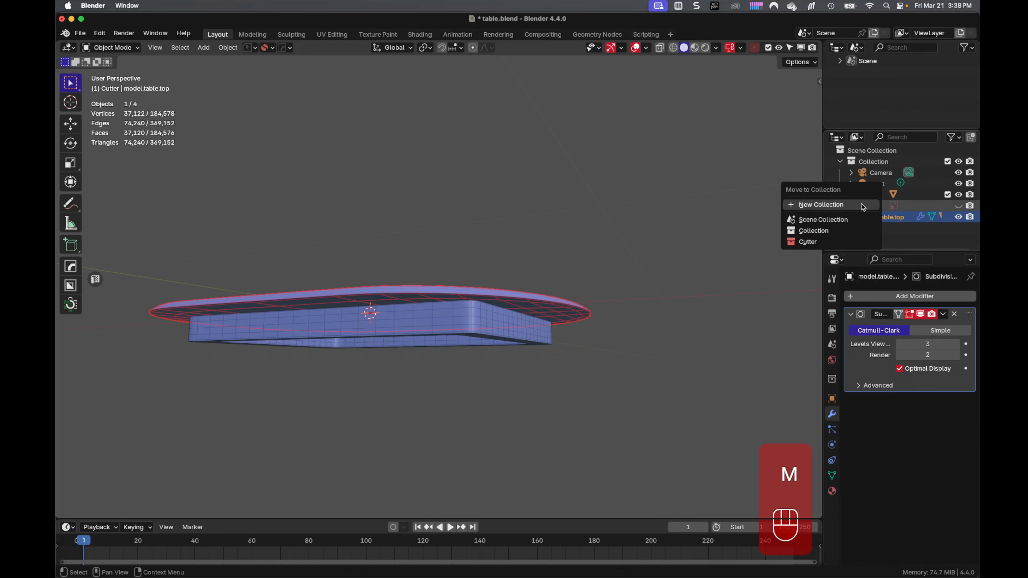
{"action": "left_click", "coordinate": [863, 205]}
{"action": "type", "text": "model."}
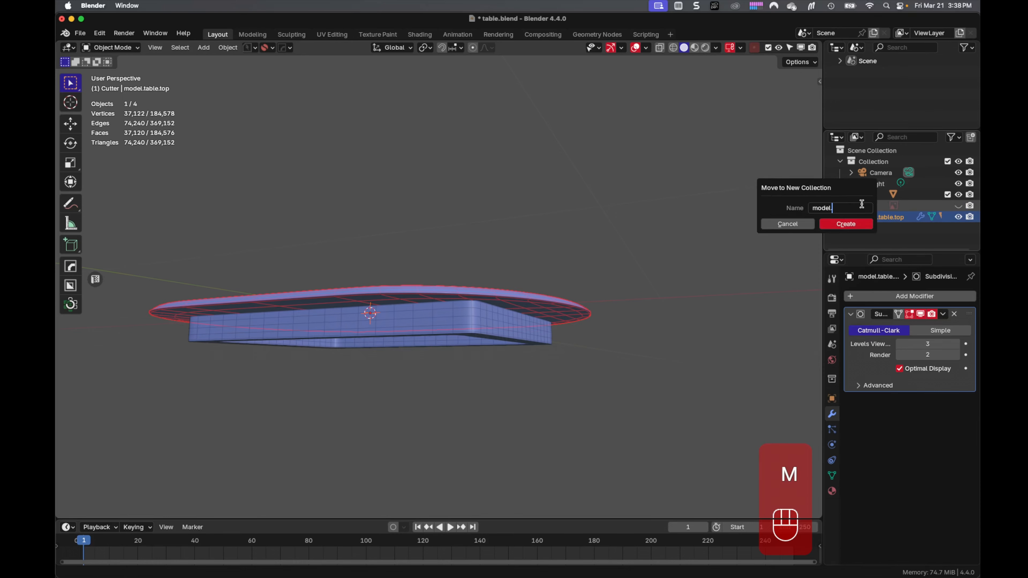
{"action": "type", "text": "table"}
{"action": "key", "text": "Return"}
{"action": "left_click", "coordinate": [857, 224]}
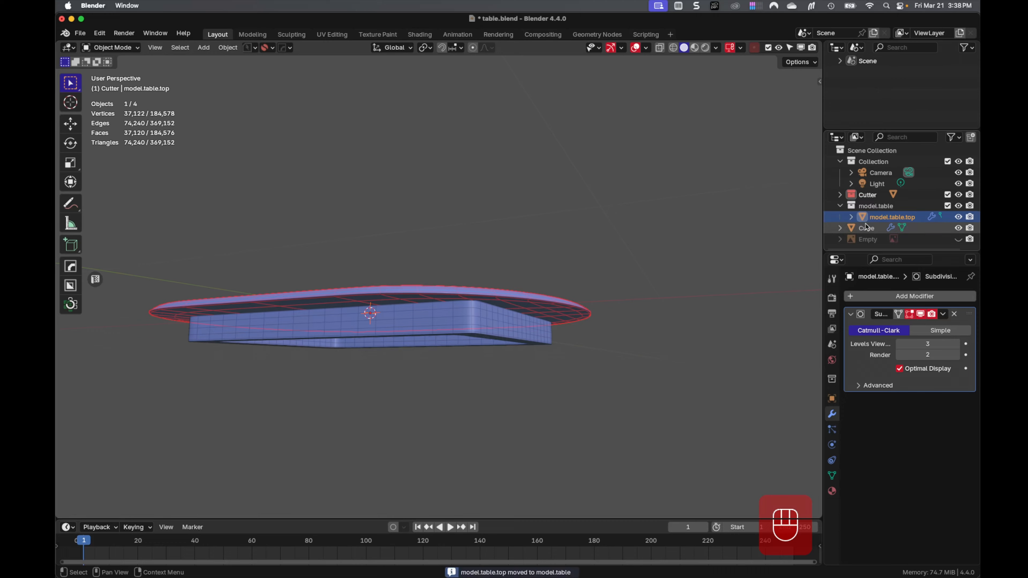
Step: Give the model.table collection a blue colour tag and collapse it in the outliner
{"action": "right_click", "coordinate": [883, 206]}
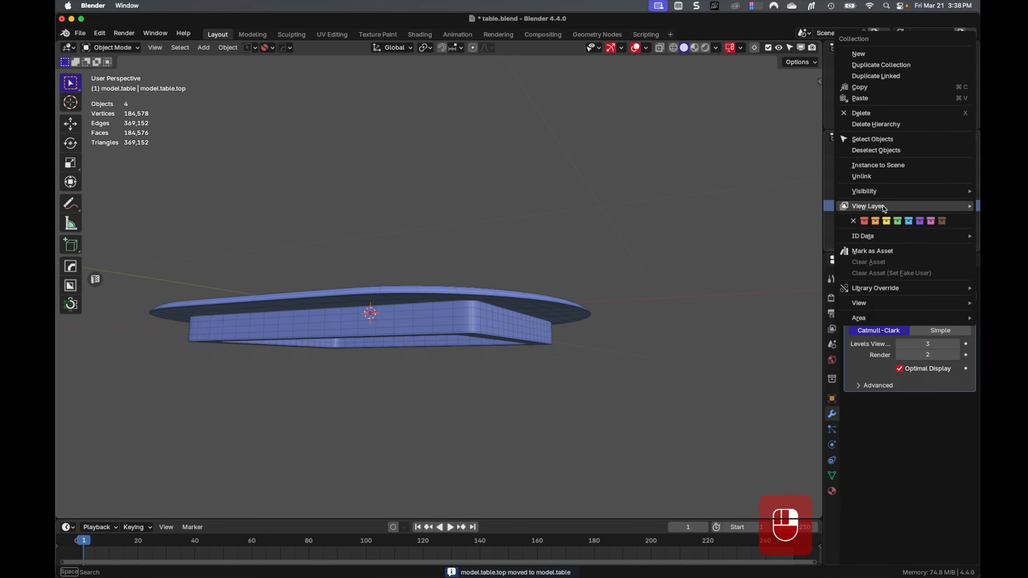
{"action": "left_click", "coordinate": [909, 220]}
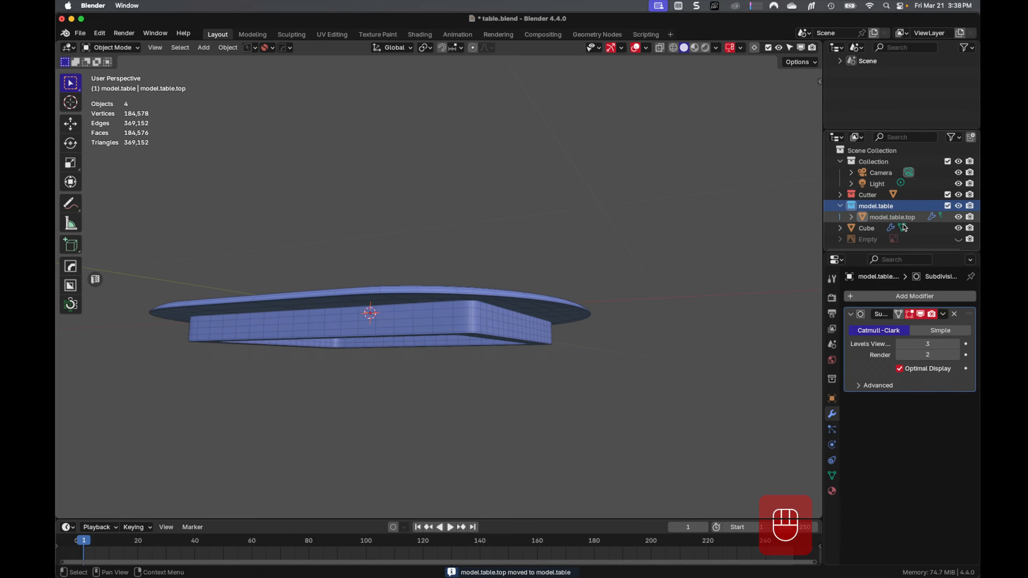
{"action": "left_click", "coordinate": [838, 205]}
Step: Move the apron frame object into the model.table collection
{"action": "left_click", "coordinate": [853, 218]}
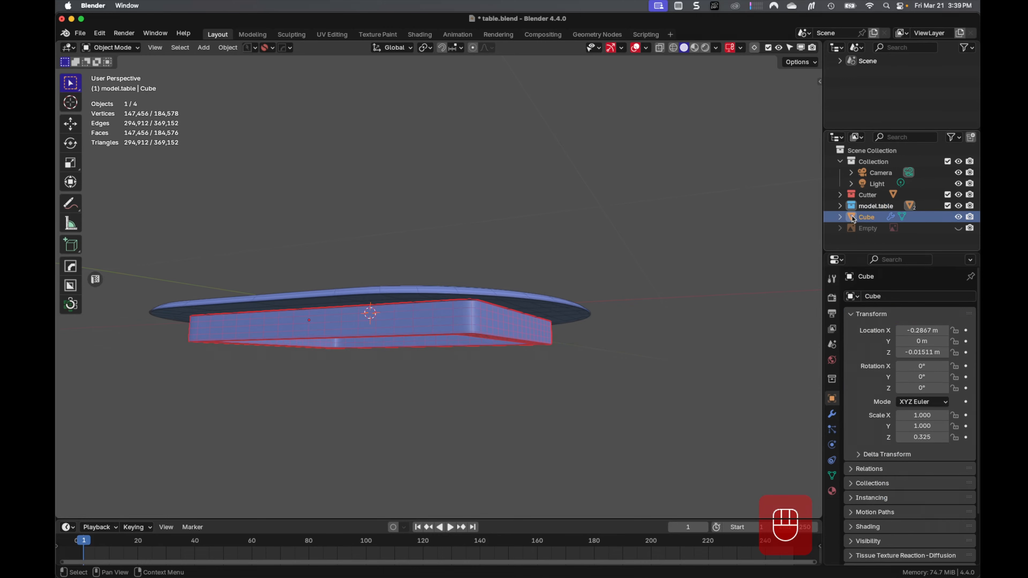
{"action": "left_click_drag", "start_coordinate": [857, 219], "coordinate": [865, 207]}
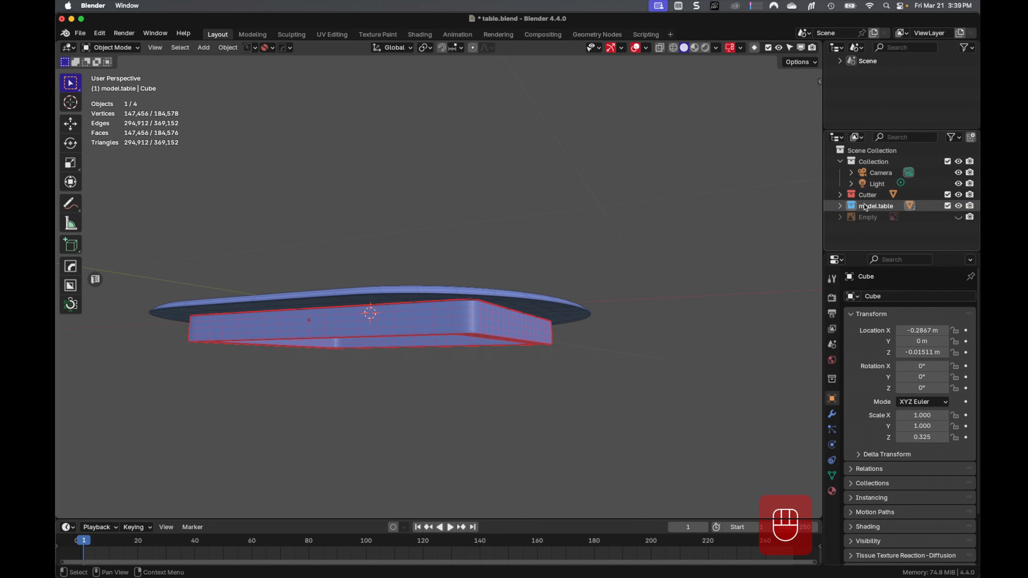
{"action": "left_click", "coordinate": [842, 207]}
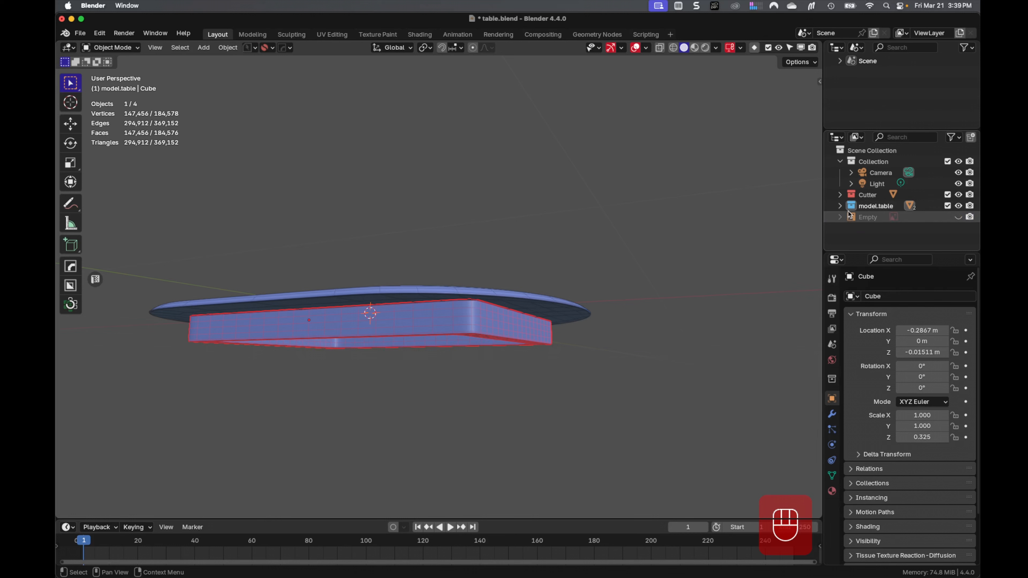
Step: Collapse the collection holding the camera and light, clear the selection and save the file
{"action": "left_click", "coordinate": [841, 163]}
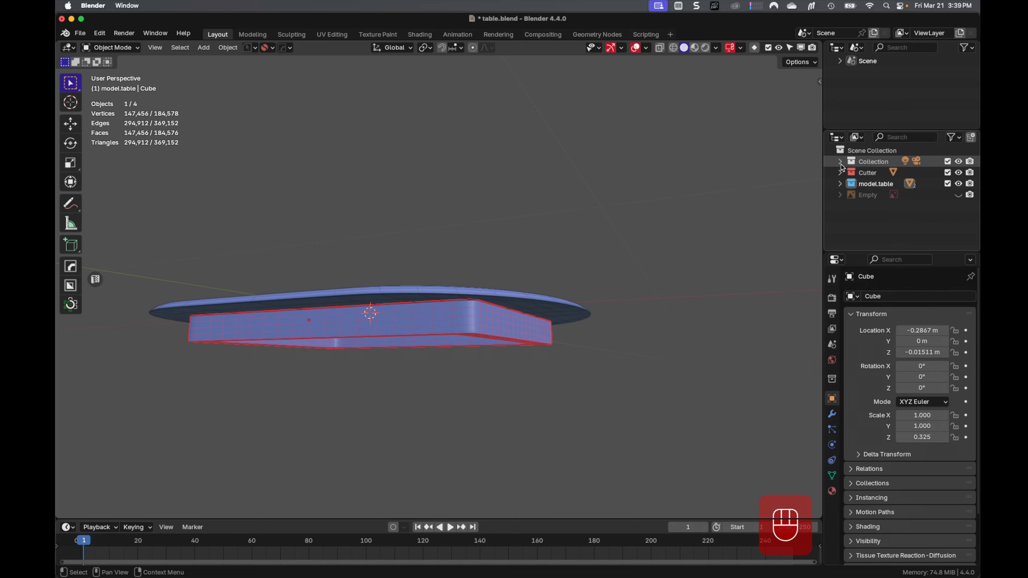
{"action": "left_click", "coordinate": [851, 233]}
{"action": "key", "text": "super+s"}
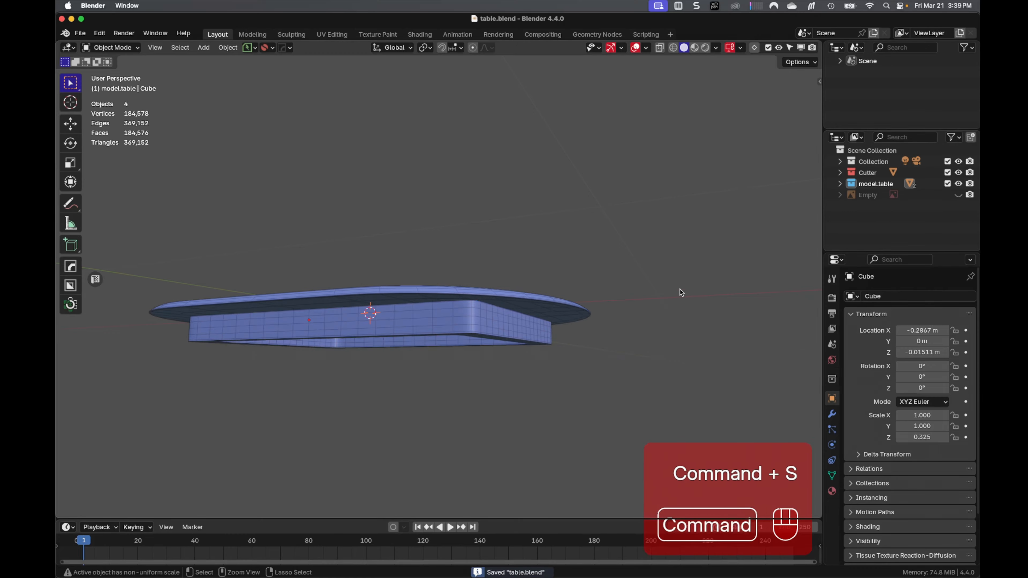
Step: Set the tabletop's origin to its geometry
{"action": "middle_click_drag", "start_coordinate": [680, 289], "coordinate": [460, 290]}
{"action": "left_click", "coordinate": [460, 289]}
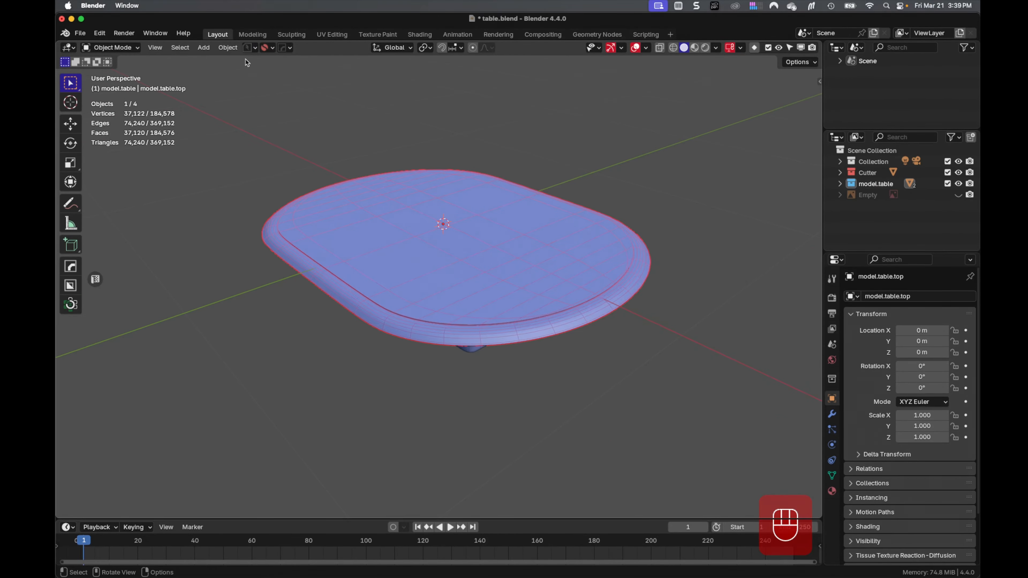
{"action": "right_click", "coordinate": [509, 296]}
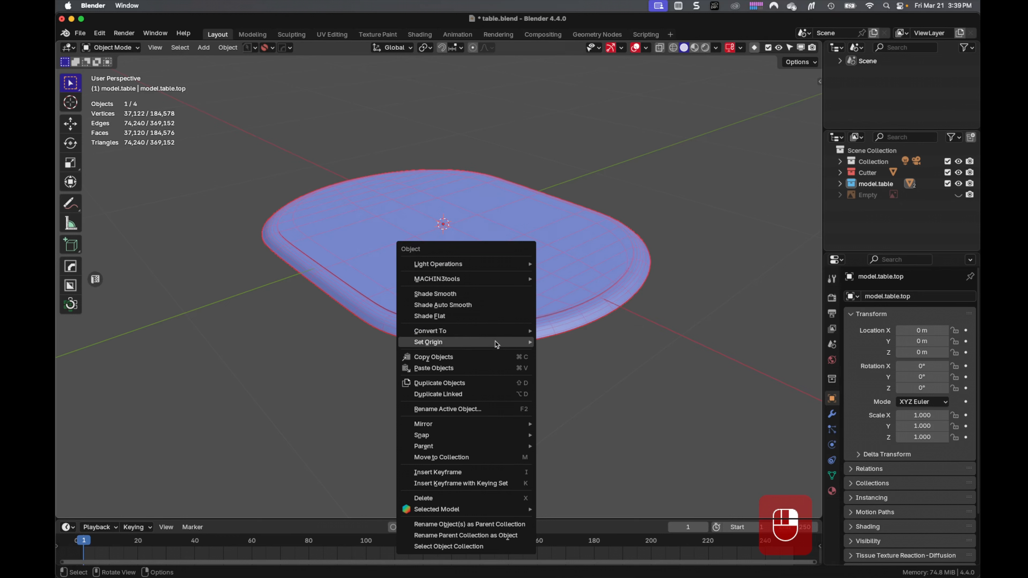
{"action": "mouse_move", "coordinate": [499, 344]}
{"action": "left_click", "coordinate": [580, 354]}
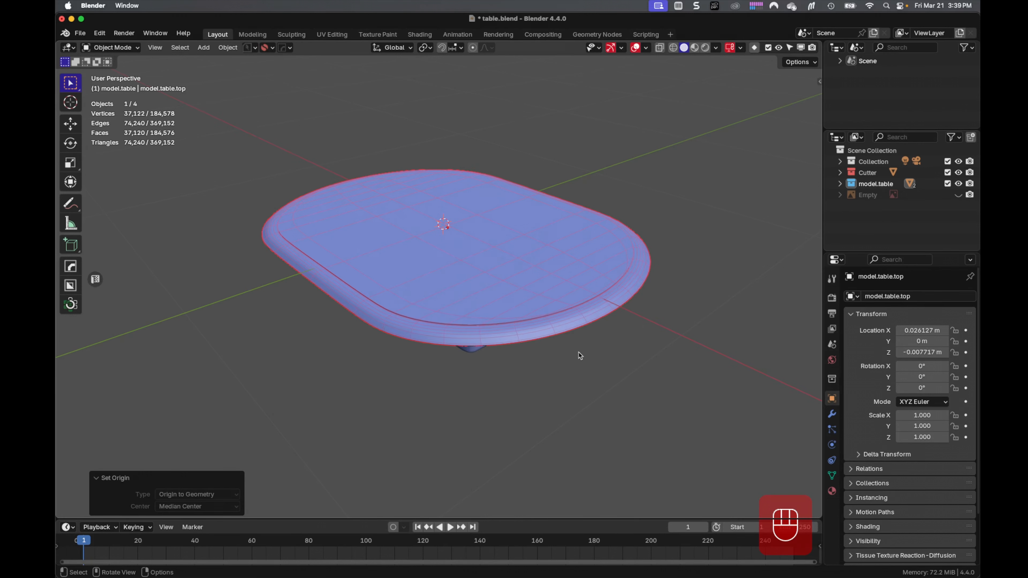
{"action": "left_click", "coordinate": [557, 379]}
Step: Set the apron frame's origin to its geometry
{"action": "middle_click_drag", "start_coordinate": [456, 260], "coordinate": [486, 190]}
{"action": "left_click", "coordinate": [474, 214]}
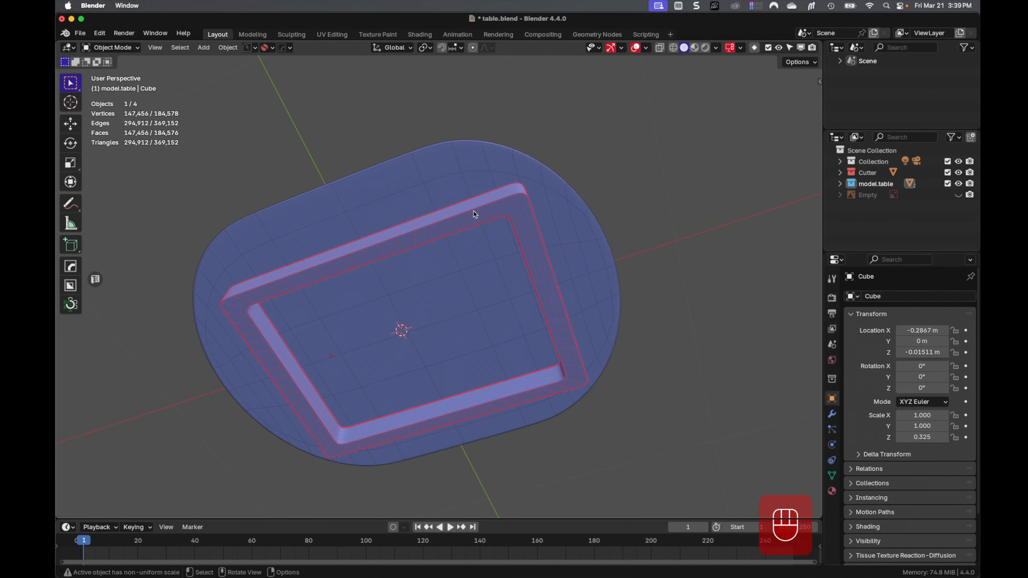
{"action": "right_click", "coordinate": [474, 211]}
{"action": "mouse_move", "coordinate": [475, 212]}
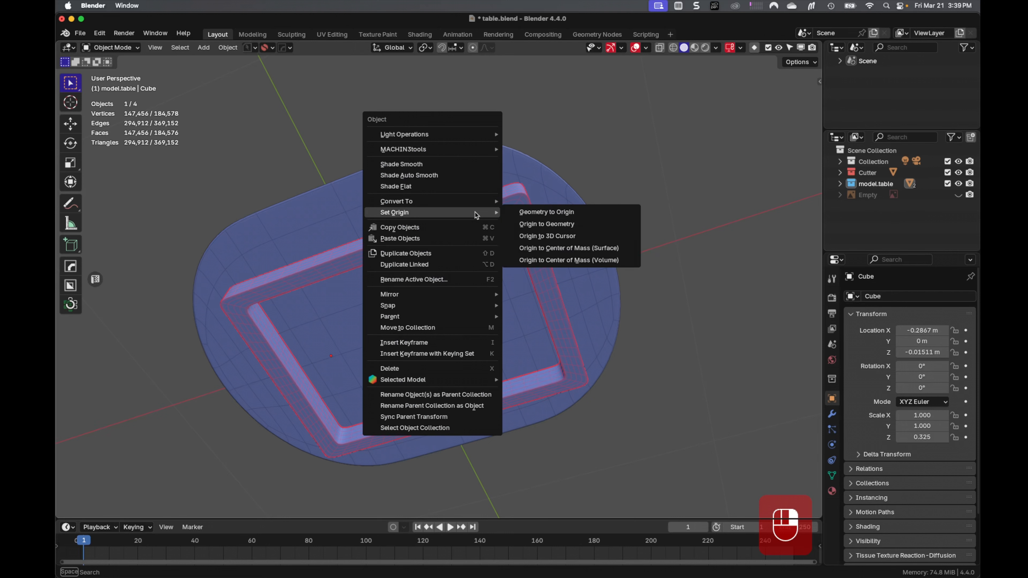
{"action": "left_click", "coordinate": [228, 48]}
{"action": "mouse_move", "coordinate": [251, 74]}
{"action": "left_click", "coordinate": [401, 83]}
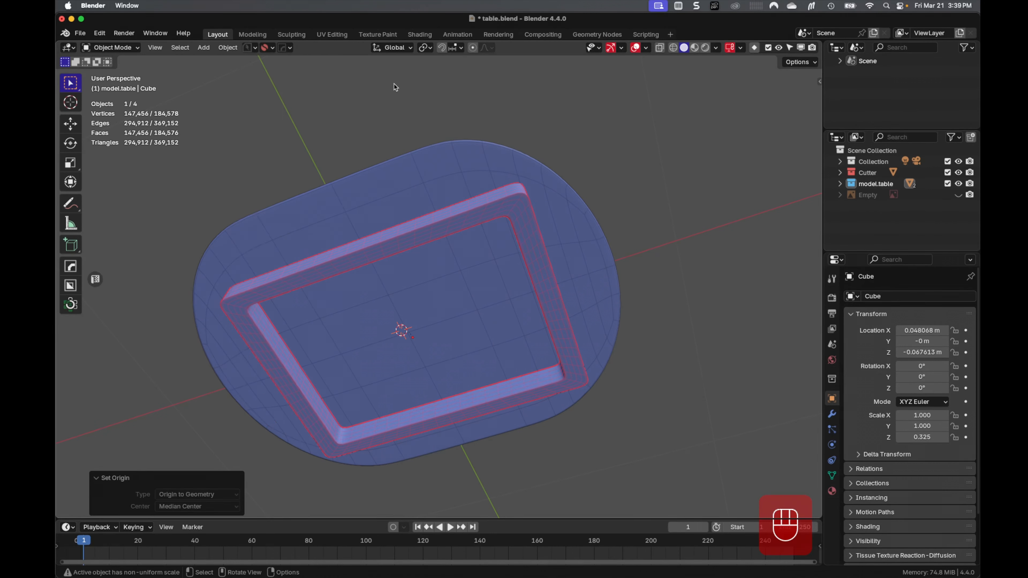
Step: Clear the selection and save the table file
{"action": "middle_click_drag", "start_coordinate": [472, 181], "coordinate": [502, 260]}
{"action": "left_click", "coordinate": [525, 226]}
{"action": "key", "text": "super+s"}
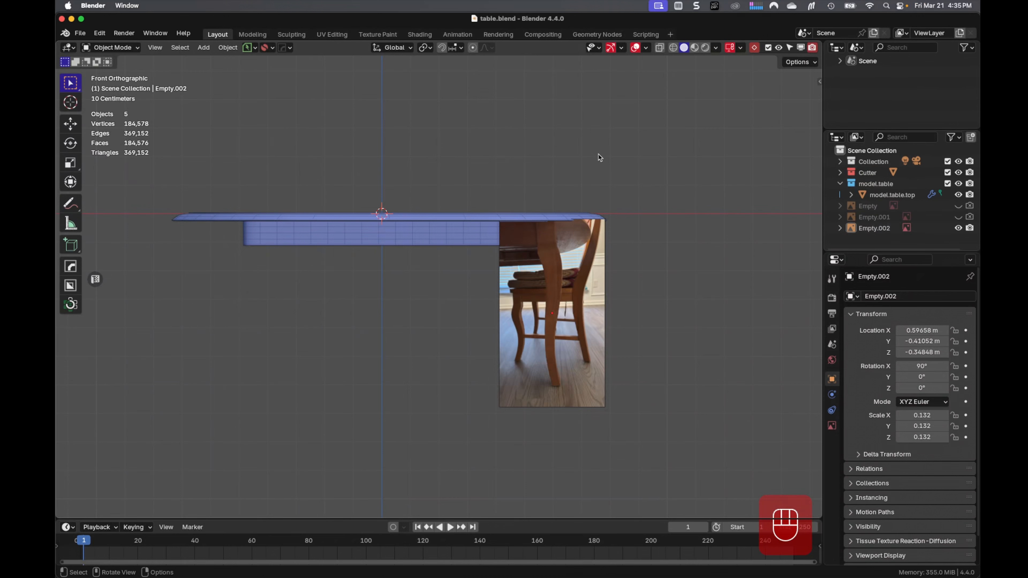
Step: Save the table file and rename the visible leg reference image to ref.leg
{"action": "scroll", "coordinate": [598, 160], "scroll_direction": "up", "scroll_amount": 2}
{"action": "middle_click_drag", "start_coordinate": [599, 161], "coordinate": [648, 128], "text": "shift"}
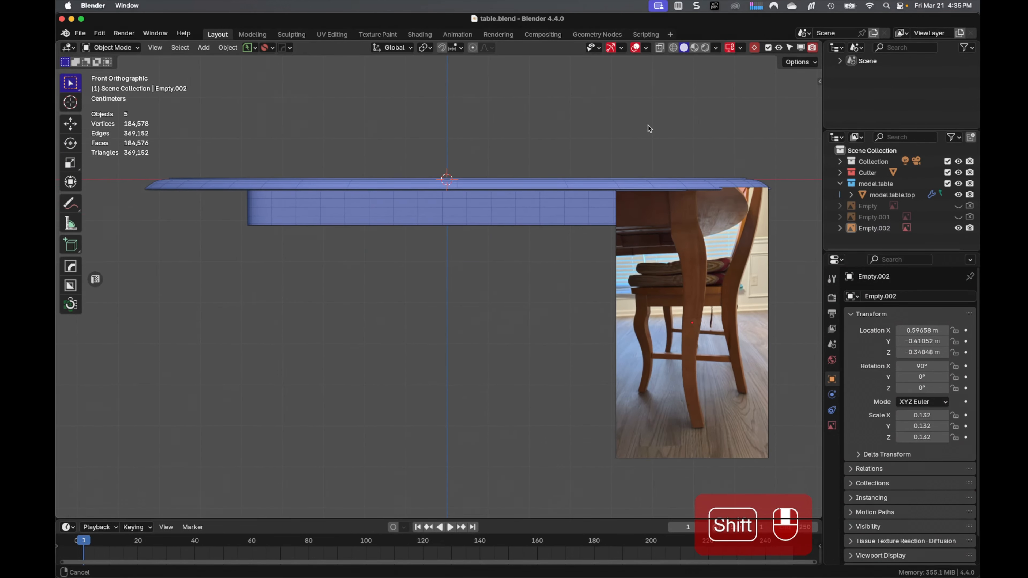
{"action": "key", "text": "super+s"}
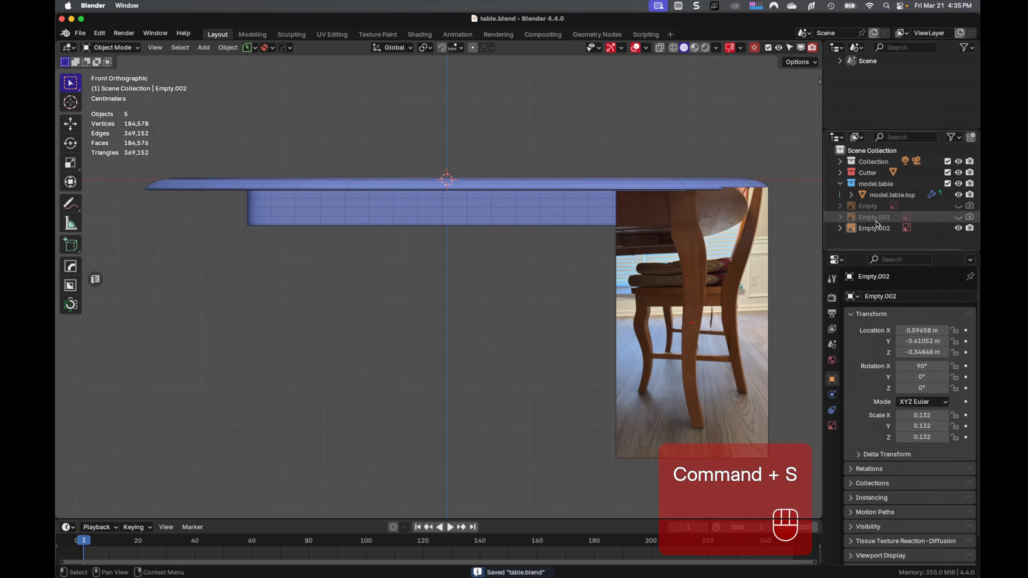
{"action": "double_click", "coordinate": [876, 228]}
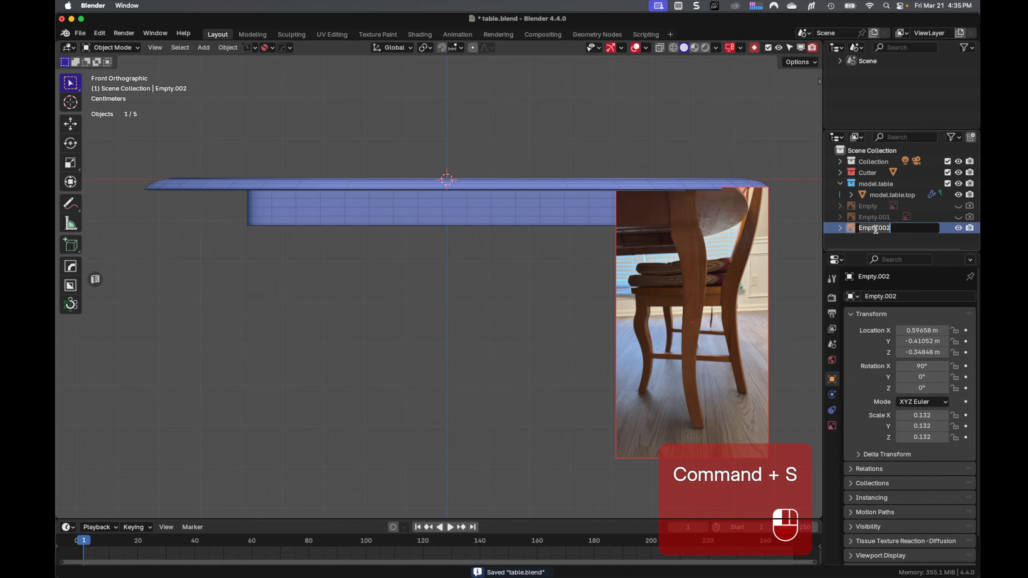
{"action": "type", "text": "ref.leg"}
{"action": "key", "text": "Return"}
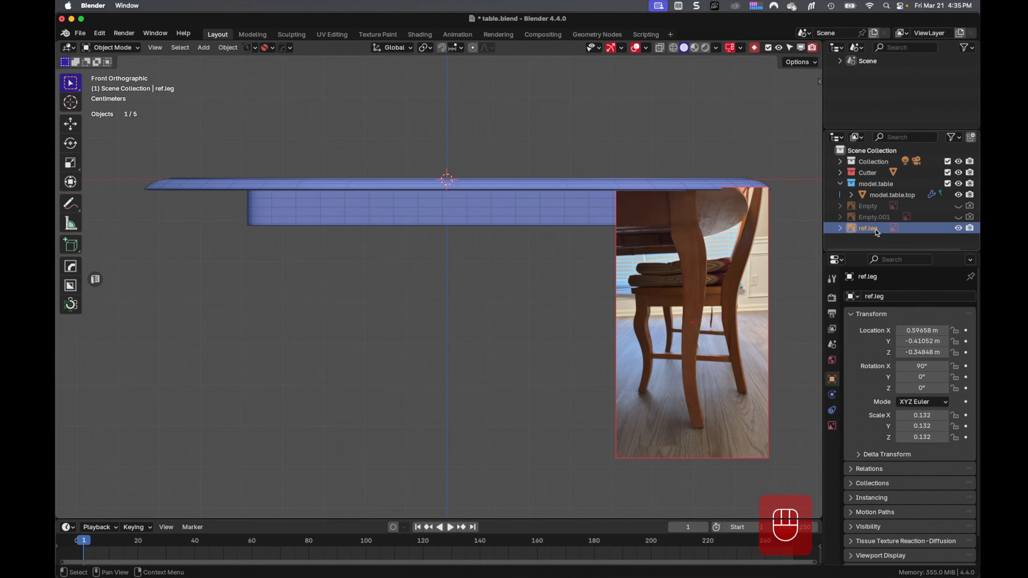
Step: Move the three reference images into a new collection named Reference
{"action": "left_click", "coordinate": [863, 211], "text": "shift"}
{"action": "key", "text": "m"}
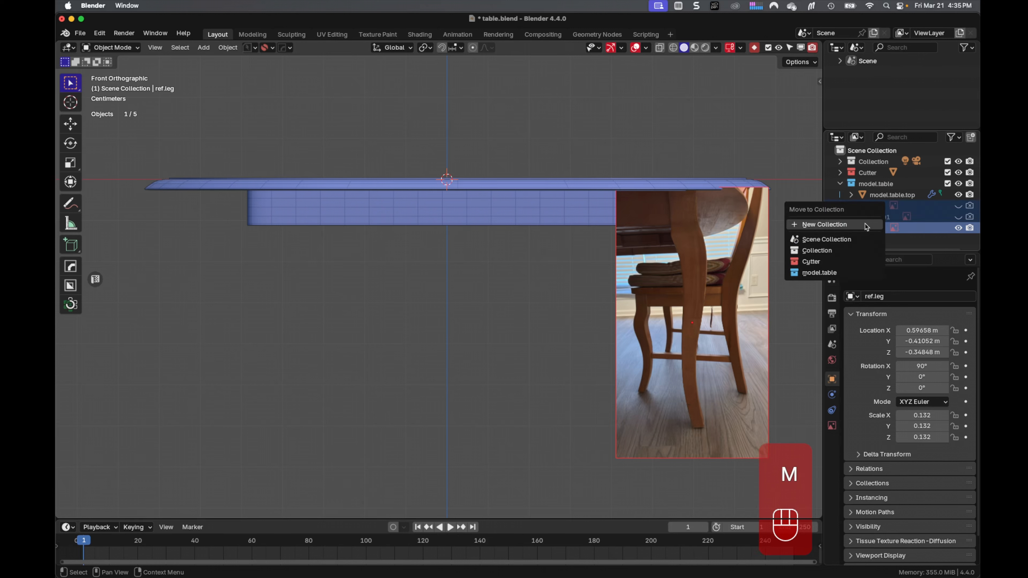
{"action": "left_click", "coordinate": [865, 225]}
{"action": "type", "text": "Reference"}
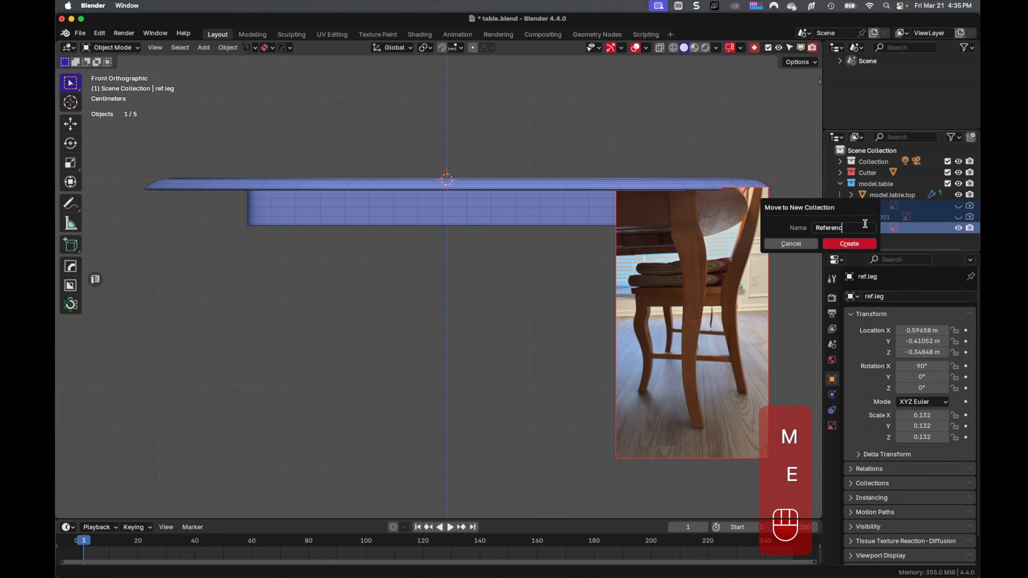
{"action": "key", "text": "Return"}
{"action": "left_click", "coordinate": [862, 245]}
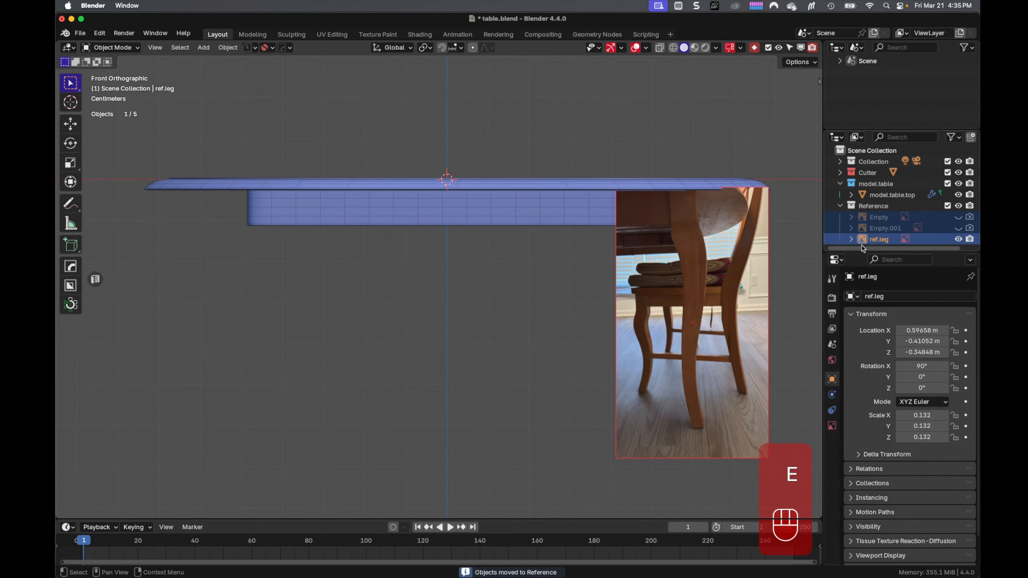
Step: Give the Reference collection a purple color tag and collapse it in the outliner
{"action": "right_click", "coordinate": [886, 204]}
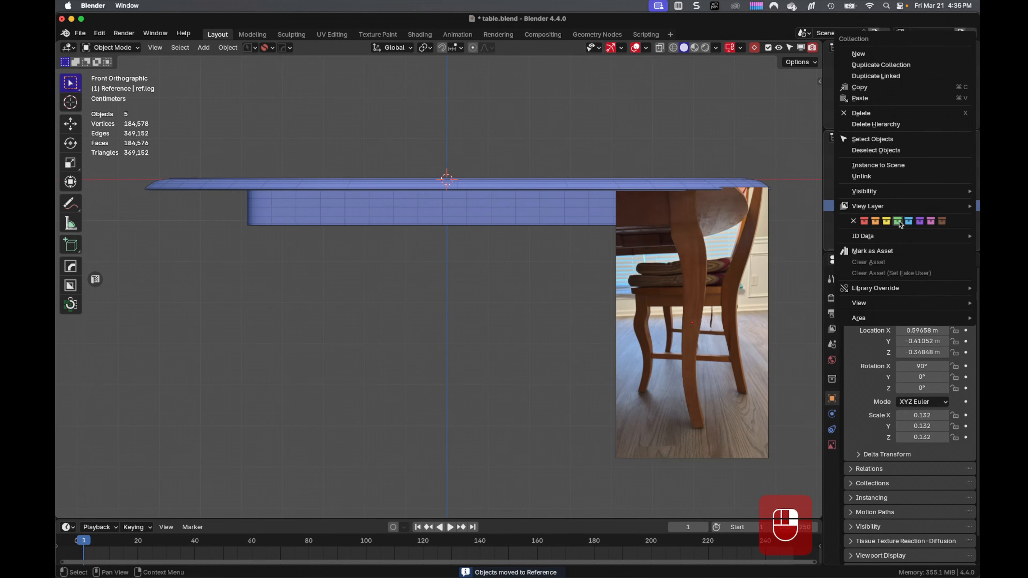
{"action": "left_click", "coordinate": [928, 223]}
{"action": "left_click", "coordinate": [881, 238]}
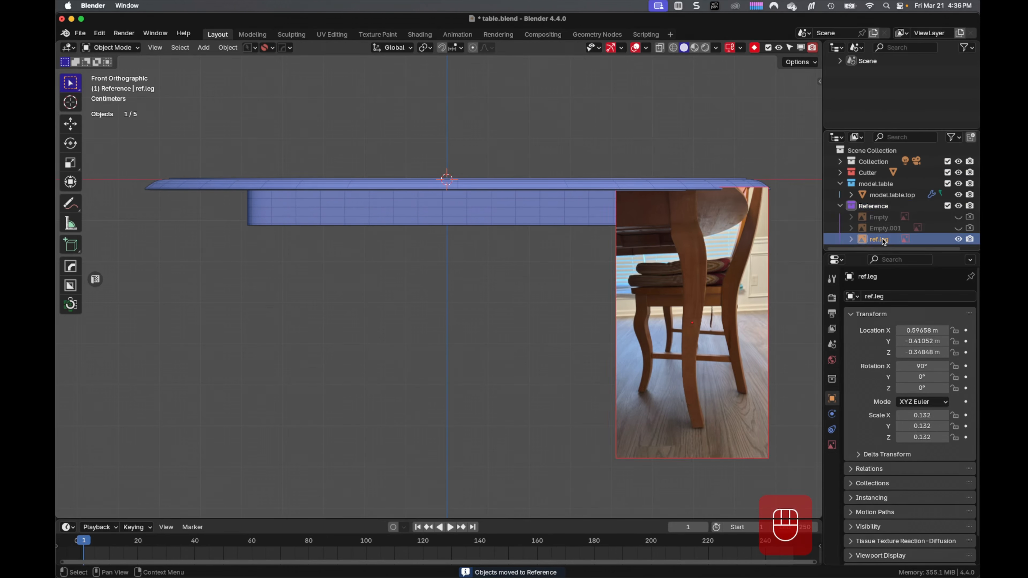
{"action": "left_click", "coordinate": [839, 207]}
Step: Show the Selectable restriction toggles in the outliner, make the Reference collection unselectable and save the file
{"action": "left_click", "coordinate": [958, 139]}
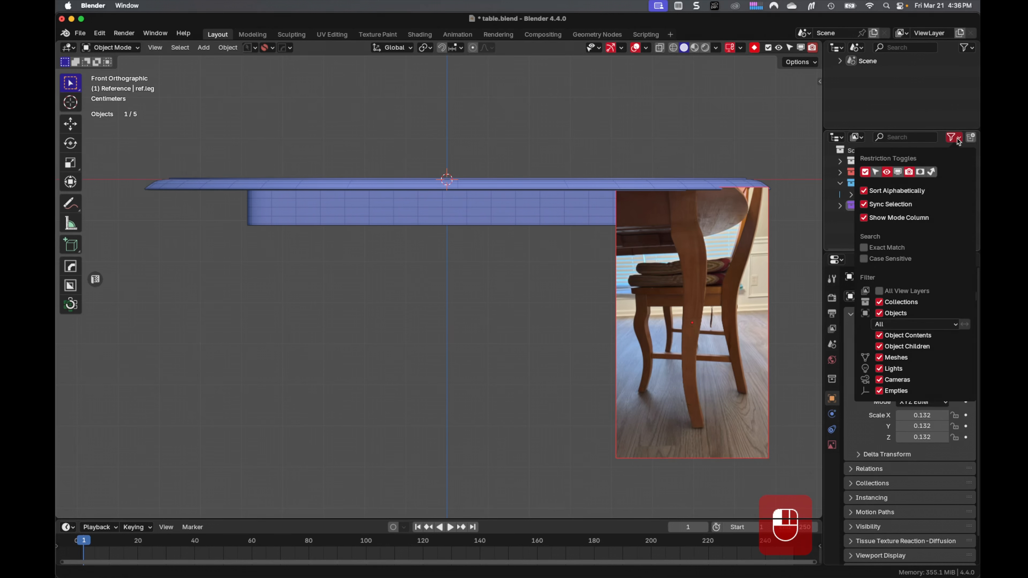
{"action": "left_click", "coordinate": [876, 172]}
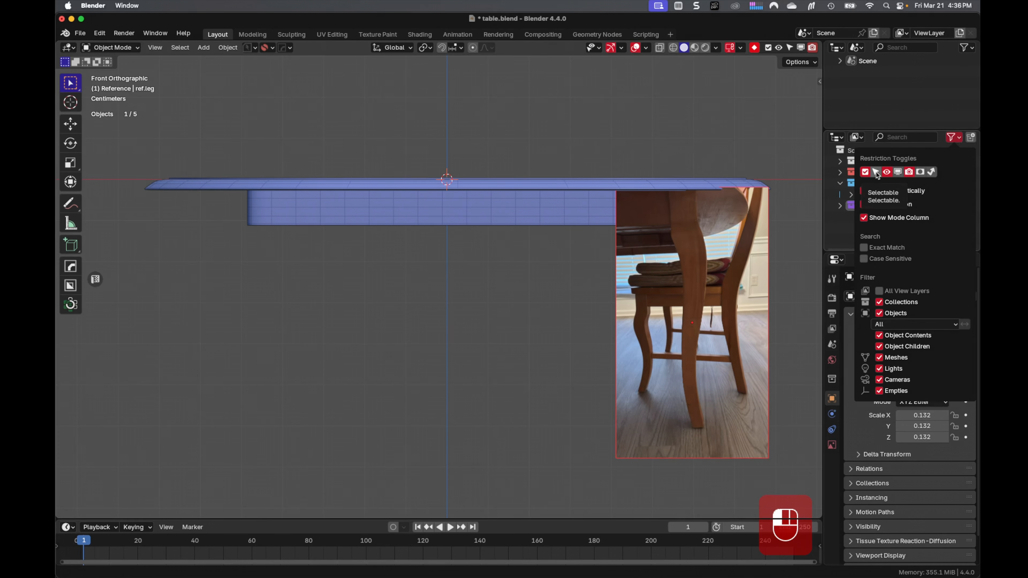
{"action": "left_click", "coordinate": [955, 139]}
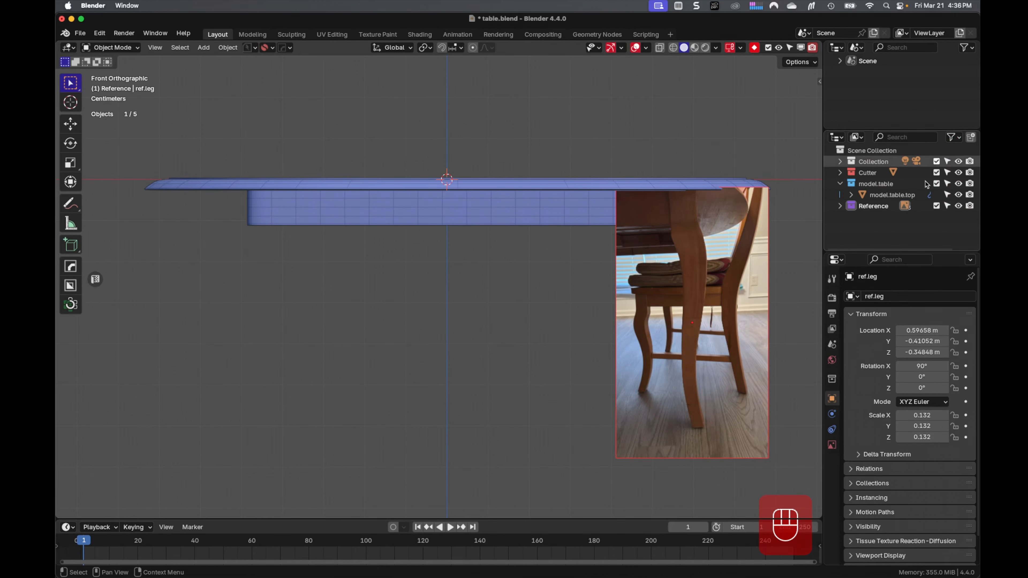
{"action": "left_click", "coordinate": [948, 206]}
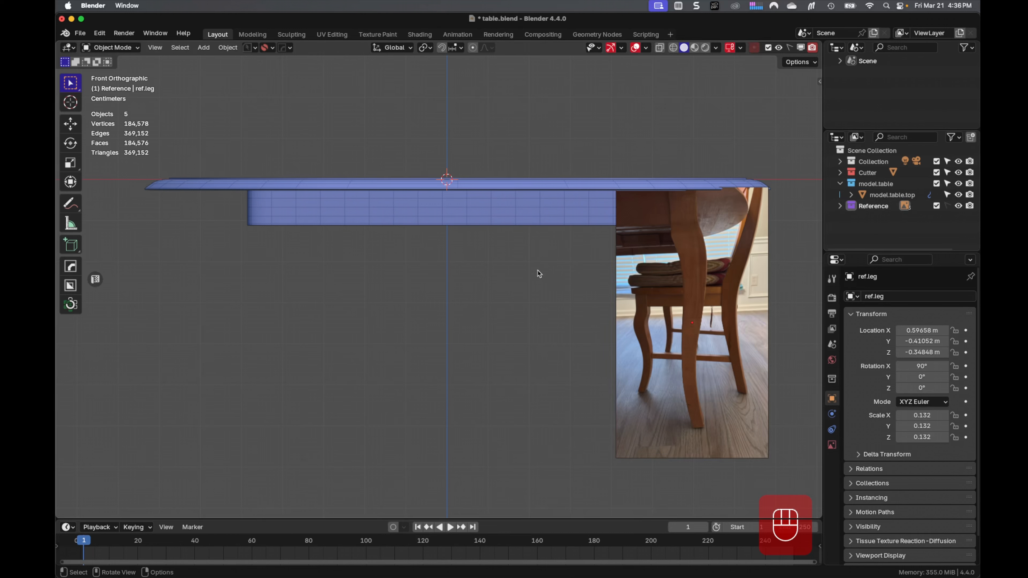
{"action": "key", "text": "super+s"}
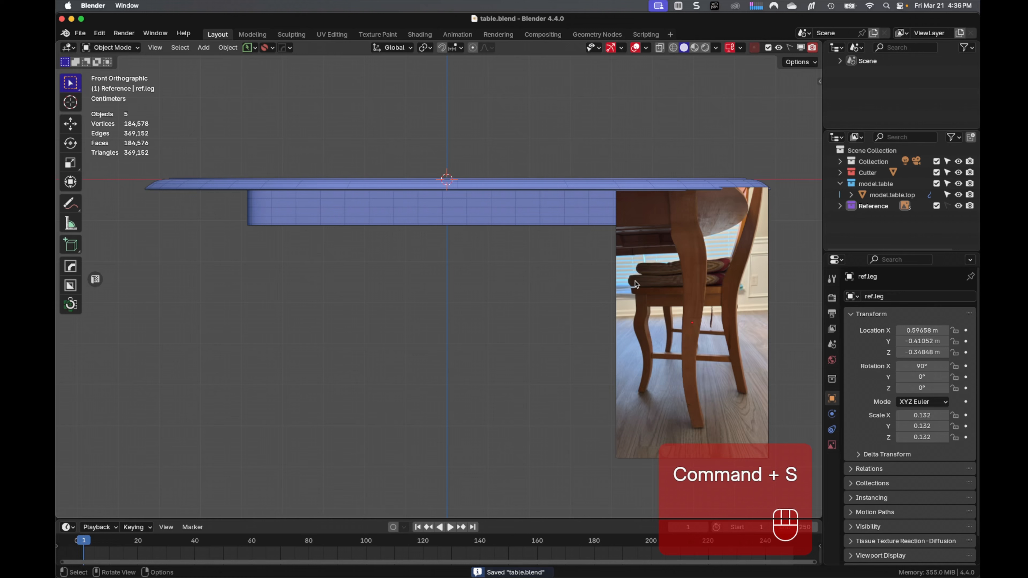
Step: Place the 3D cursor at the top of the reference leg, under the tabletop, and add a cube there
{"action": "key", "text": "shift"}
{"action": "key", "text": "shift"}
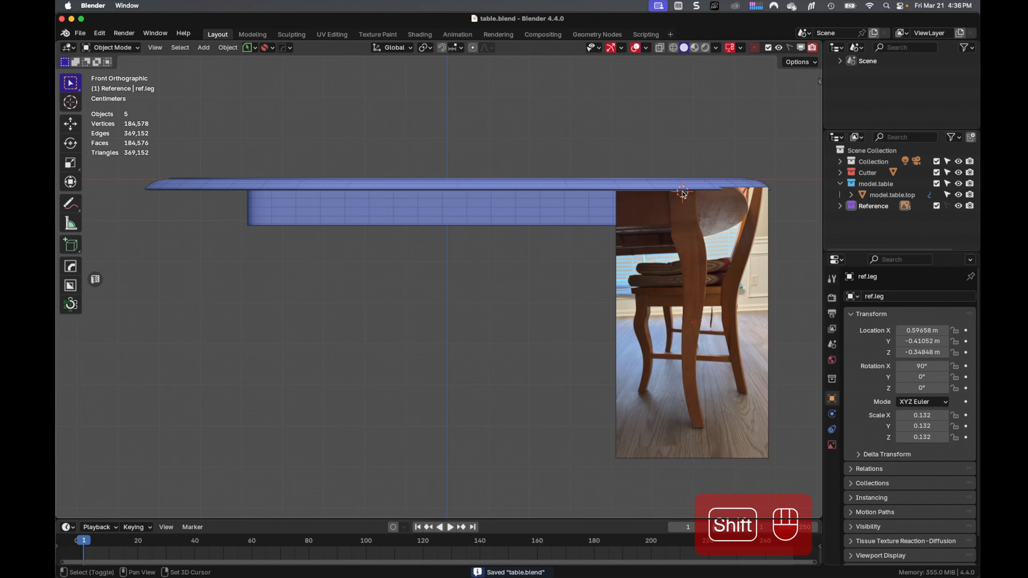
{"action": "key", "text": "shift+a"}
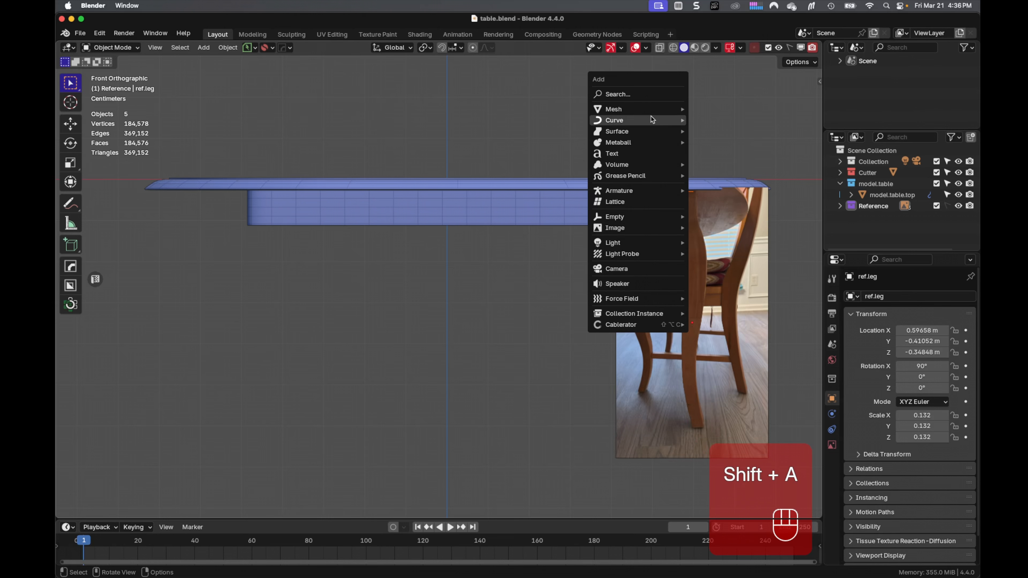
{"action": "mouse_move", "coordinate": [647, 109]}
{"action": "left_click", "coordinate": [720, 147]}
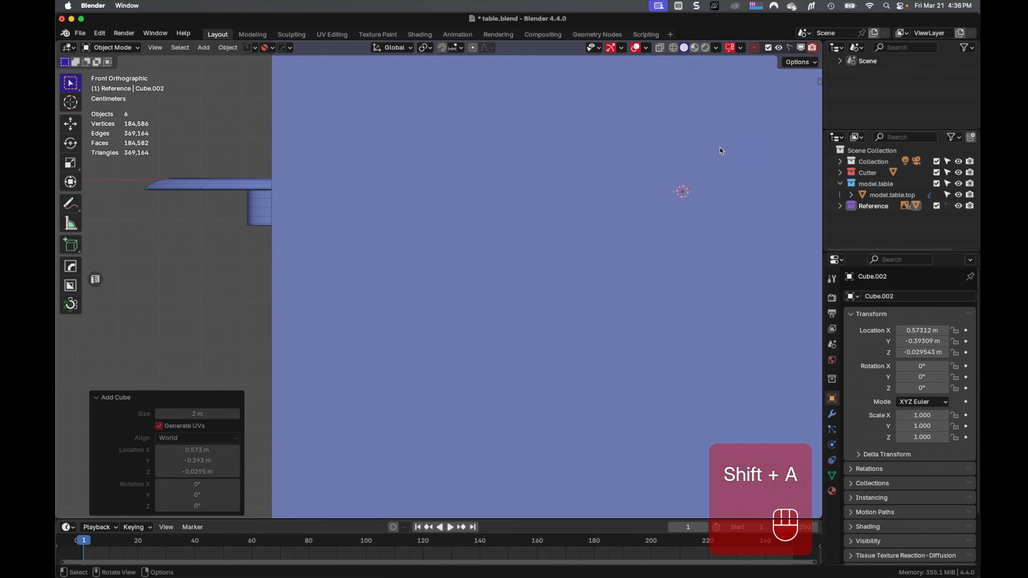
Step: In Edit Mode, scale the cube to about 0.051 and move it down about 0.068 m onto the reference leg
{"action": "key", "text": "Tab"}
{"action": "key", "text": "s"}
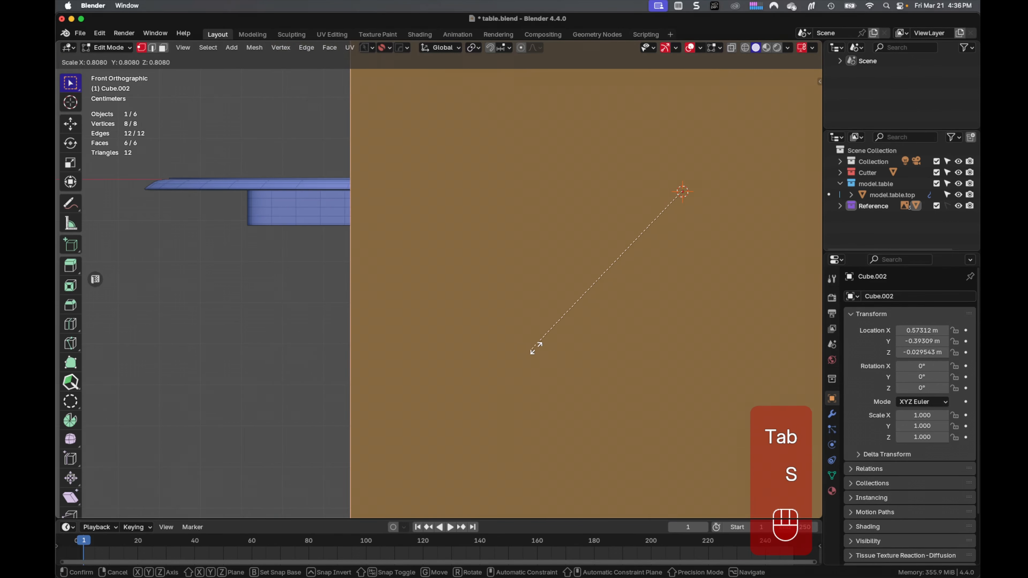
{"action": "left_click", "coordinate": [672, 198]}
{"action": "key", "text": "g"}
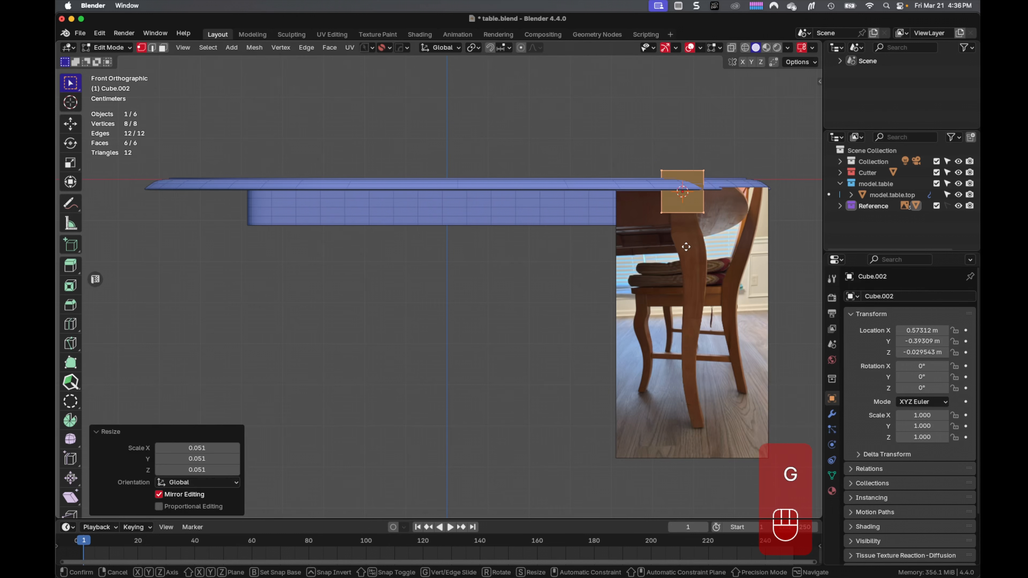
{"action": "left_click", "coordinate": [688, 278]}
Step: Scale the cube's mesh by about 0.68 to match the width of the reference leg
{"action": "scroll", "coordinate": [684, 279], "scroll_direction": "up", "scroll_amount": 5}
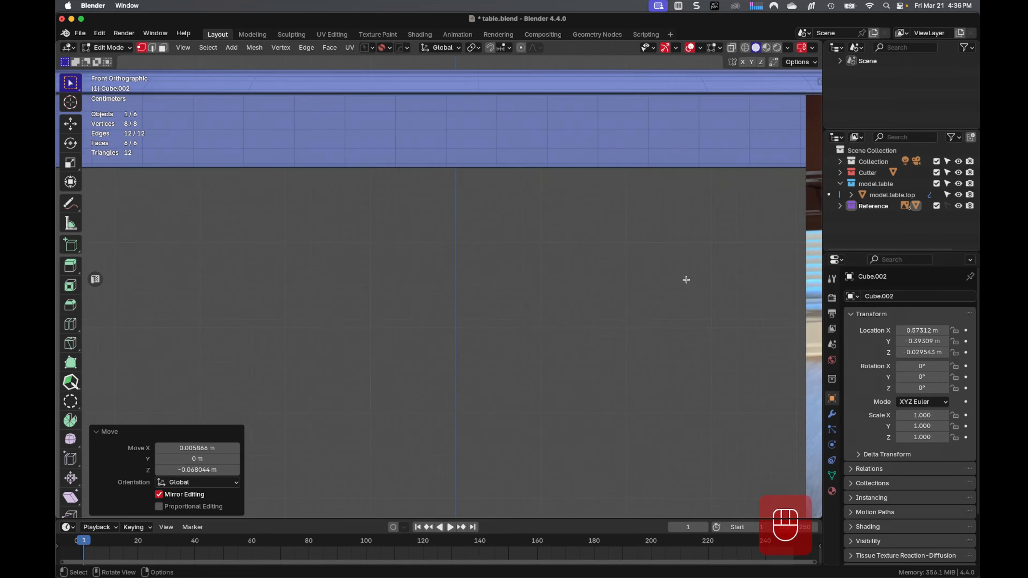
{"action": "middle_click_drag", "start_coordinate": [685, 279], "coordinate": [389, 363], "text": "shift"}
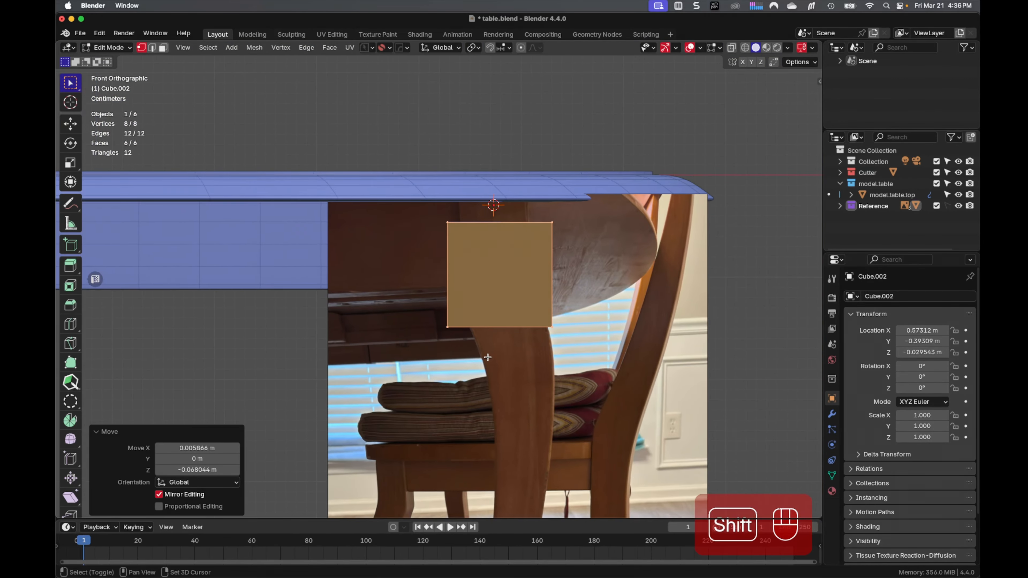
{"action": "key", "text": "s"}
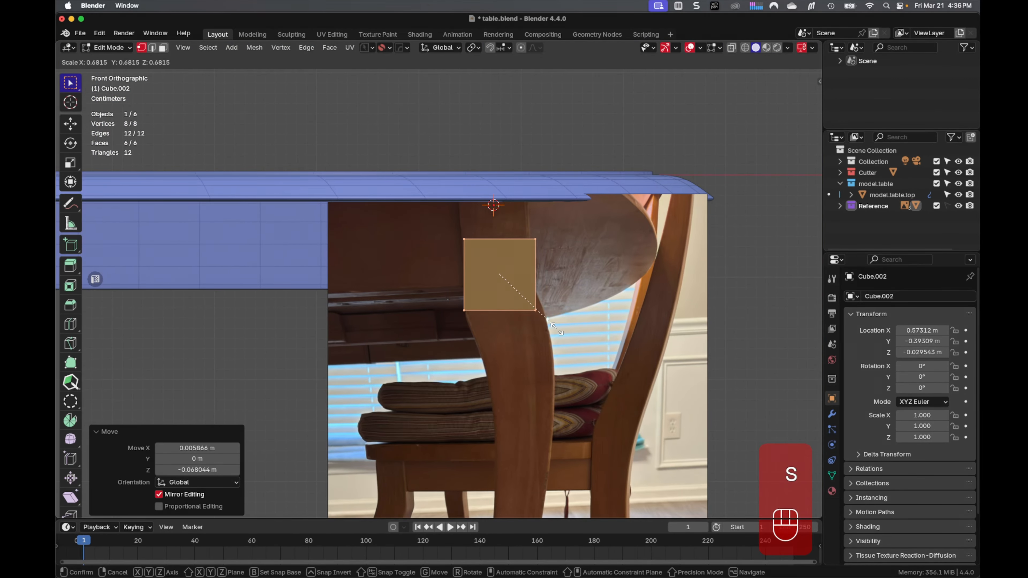
{"action": "left_click", "coordinate": [556, 329]}
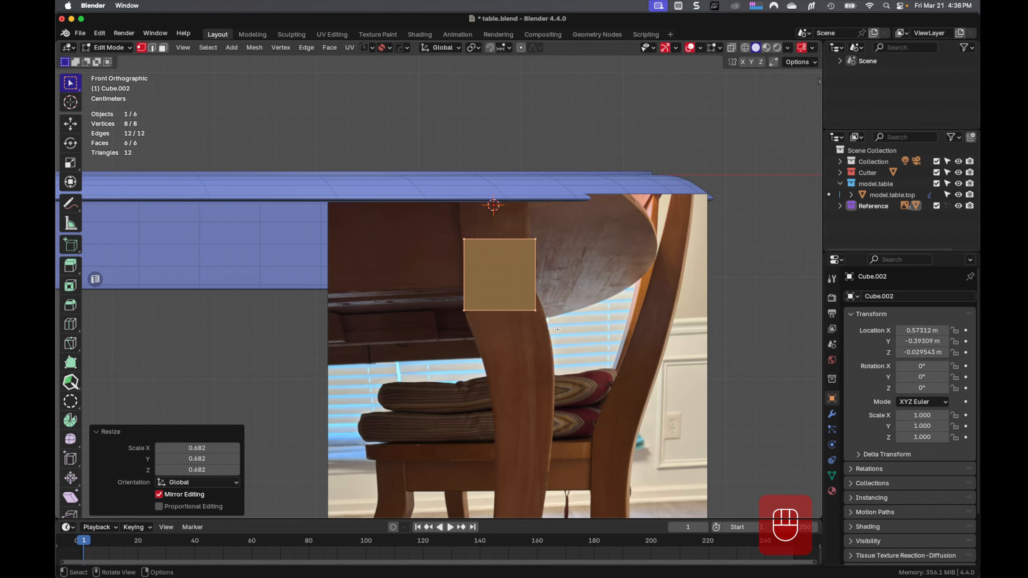
Step: With X-ray on, move the cube's top face up about 0.039 m and −0.008 m in X to meet the tabletop's underside
{"action": "key", "text": "alt+z"}
{"action": "left_click_drag", "start_coordinate": [452, 223], "coordinate": [564, 257]}
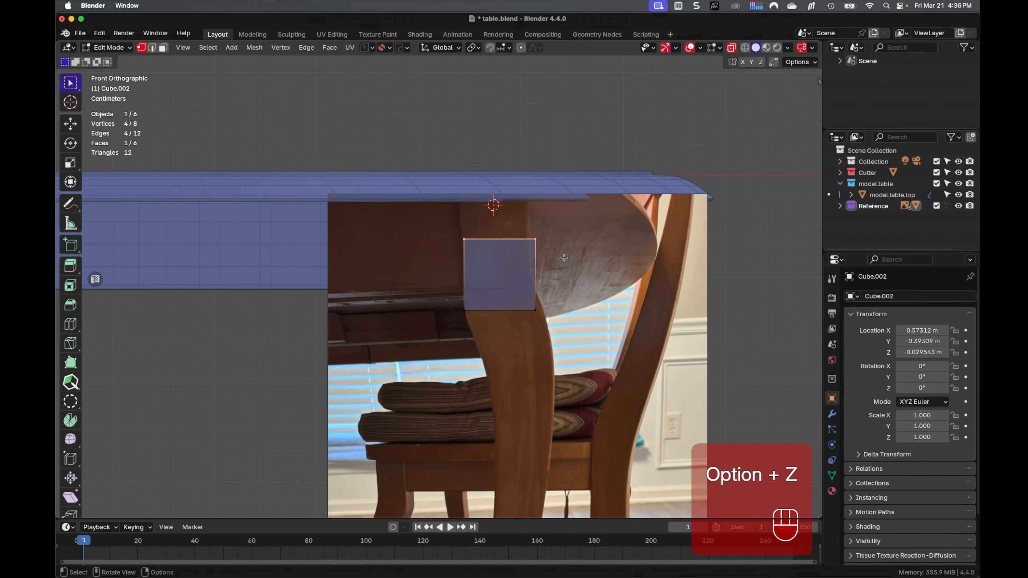
{"action": "key", "text": "g"}
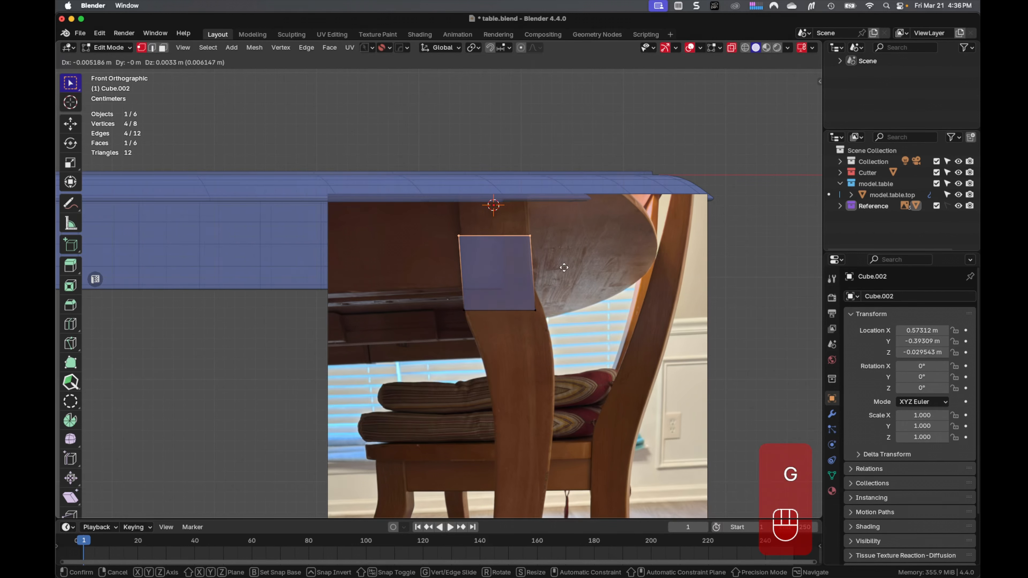
{"action": "left_click", "coordinate": [561, 232]}
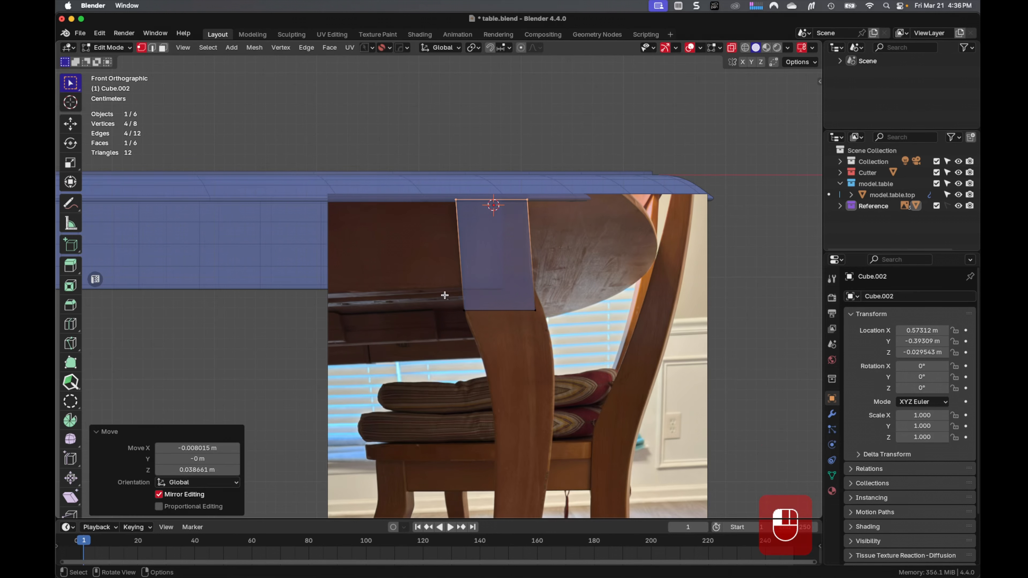
Step: Move the cube's bottom face up about 0.029 m to just above the bend in the reference leg
{"action": "left_click_drag", "start_coordinate": [445, 295], "coordinate": [575, 328]}
{"action": "key", "text": "g"}
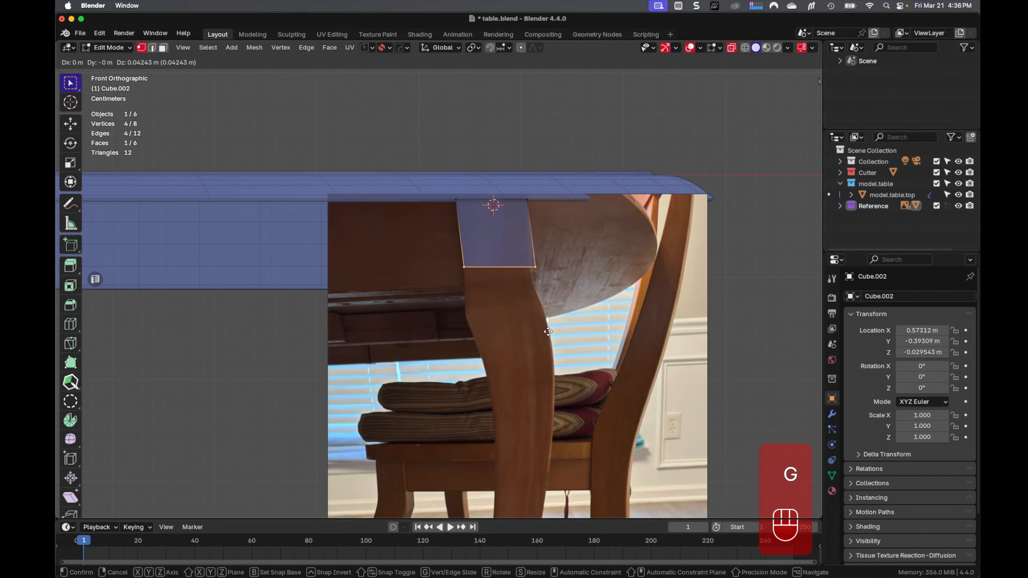
{"action": "left_click", "coordinate": [553, 355]}
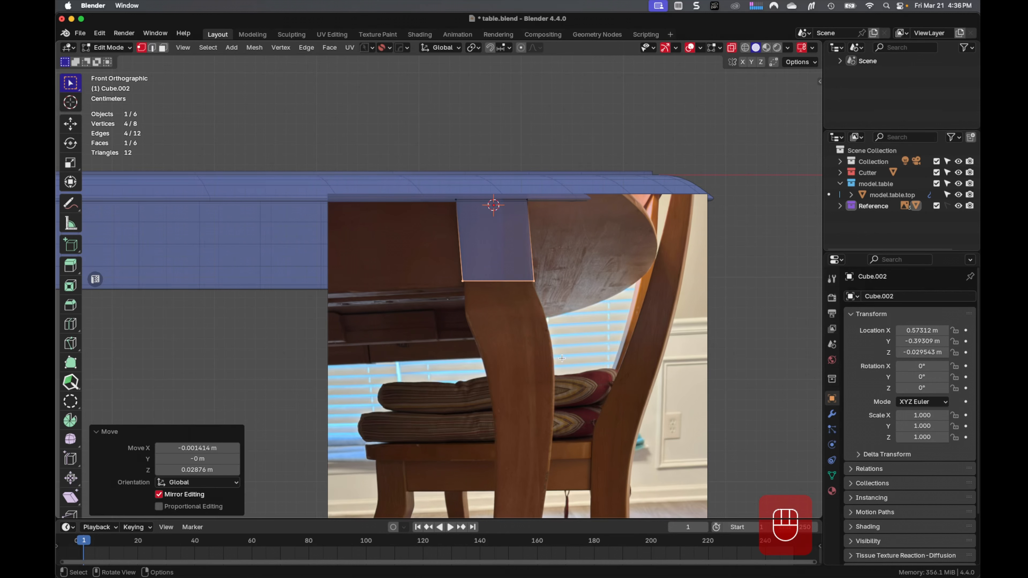
Step: Scale the leg block's bottom face along X only by about 0.94 to fit the photographed leg's width
{"action": "key", "text": "s"}
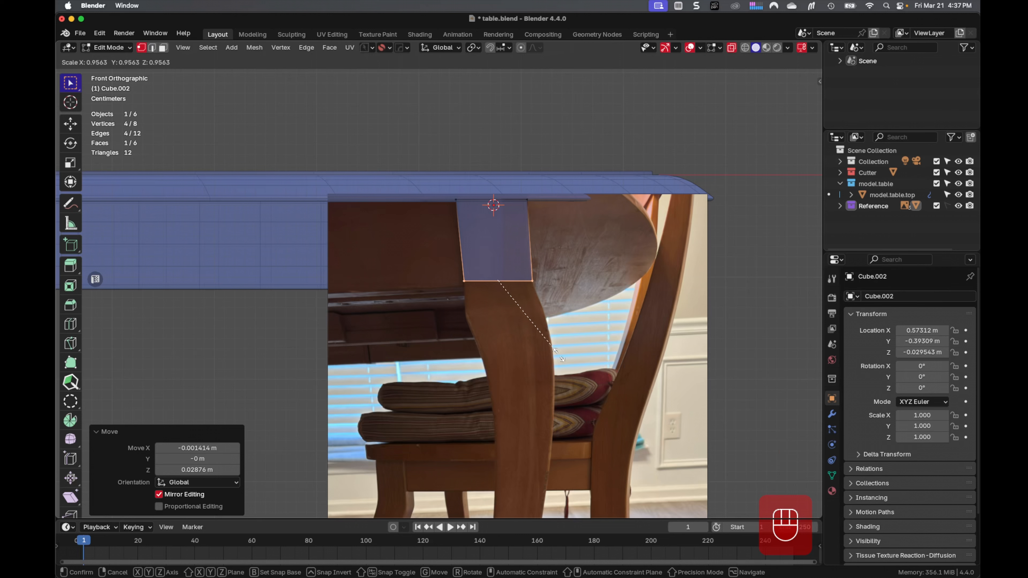
{"action": "left_click", "coordinate": [559, 354]}
{"action": "key", "text": "s"}
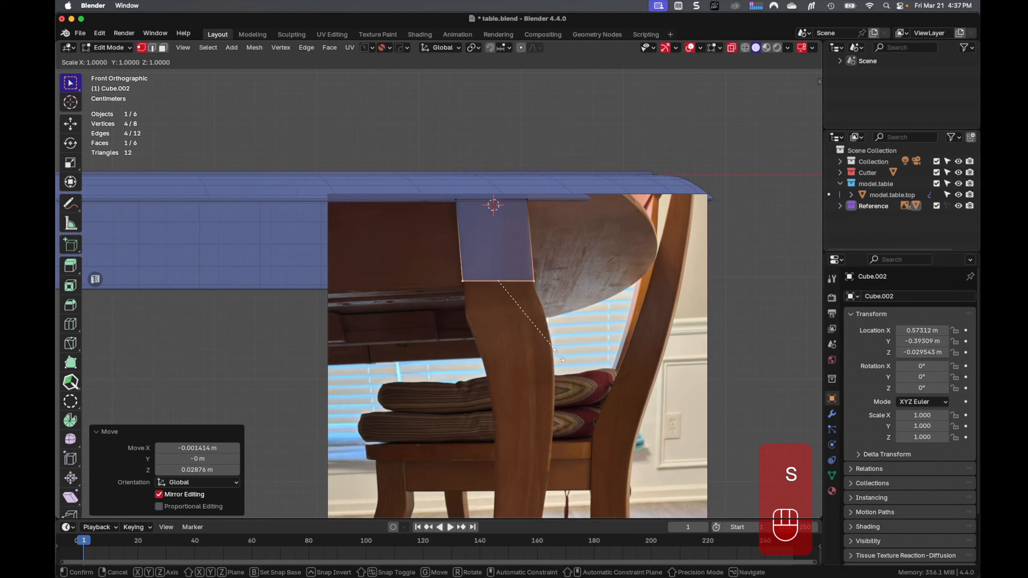
{"action": "key", "text": "y"}
{"action": "key", "text": "x"}
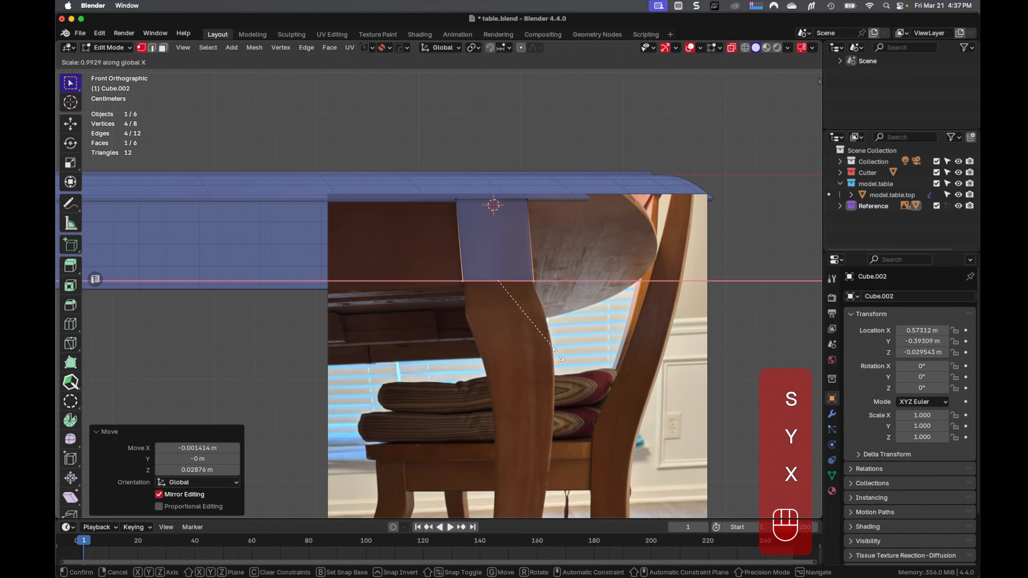
{"action": "left_click", "coordinate": [551, 346]}
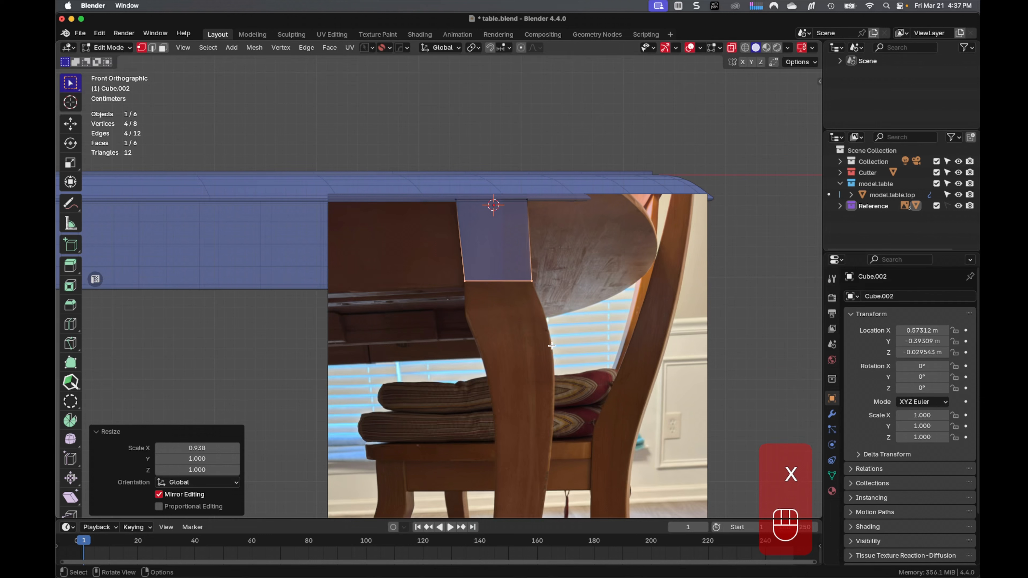
Step: Extrude the leg's bottom face down about 0.022 m and shift the new end about 0.007 m in X to follow the curve
{"action": "key", "text": "e"}
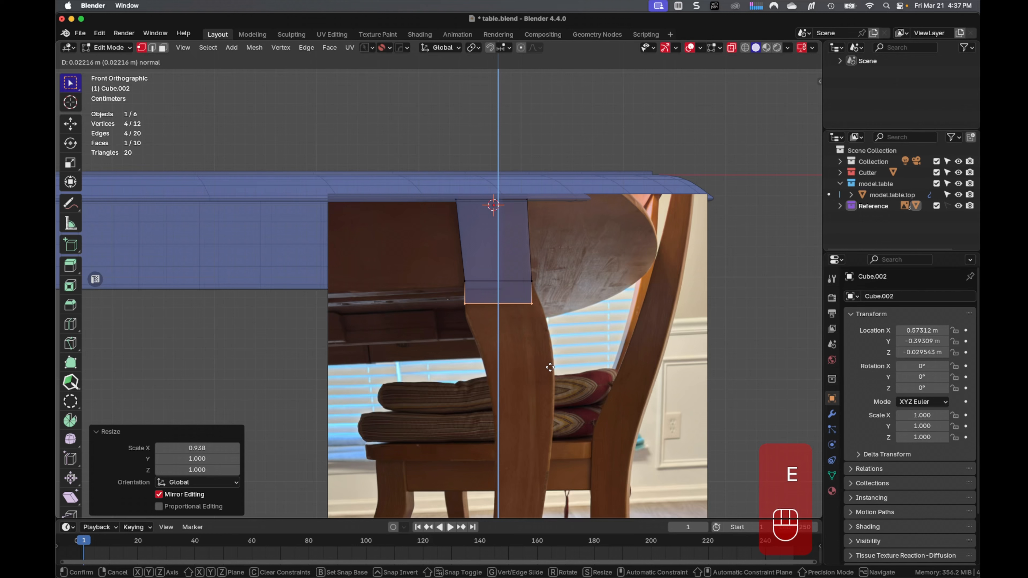
{"action": "left_click", "coordinate": [550, 367]}
{"action": "key", "text": "g"}
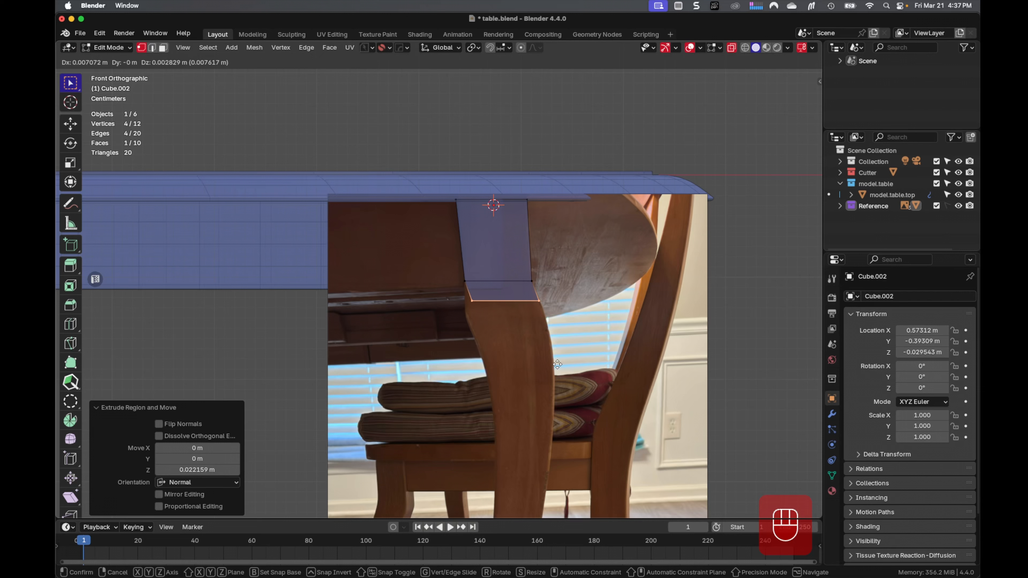
{"action": "left_click", "coordinate": [557, 364]}
Step: Extrude the leg's bottom face down about 0.043 m and about 0.012 m in X to follow the photographed bend
{"action": "key", "text": "e"}
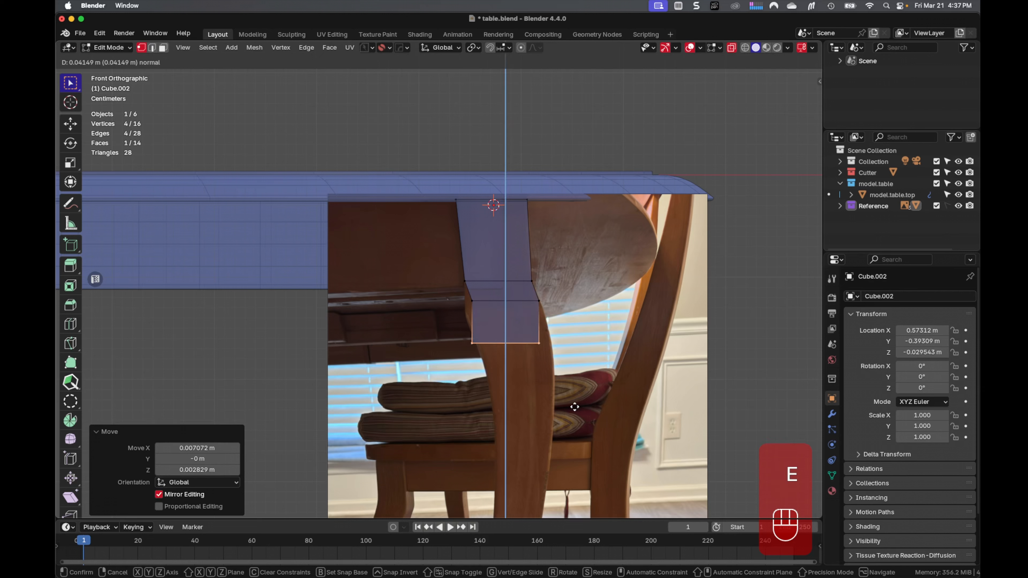
{"action": "key", "text": "z"}
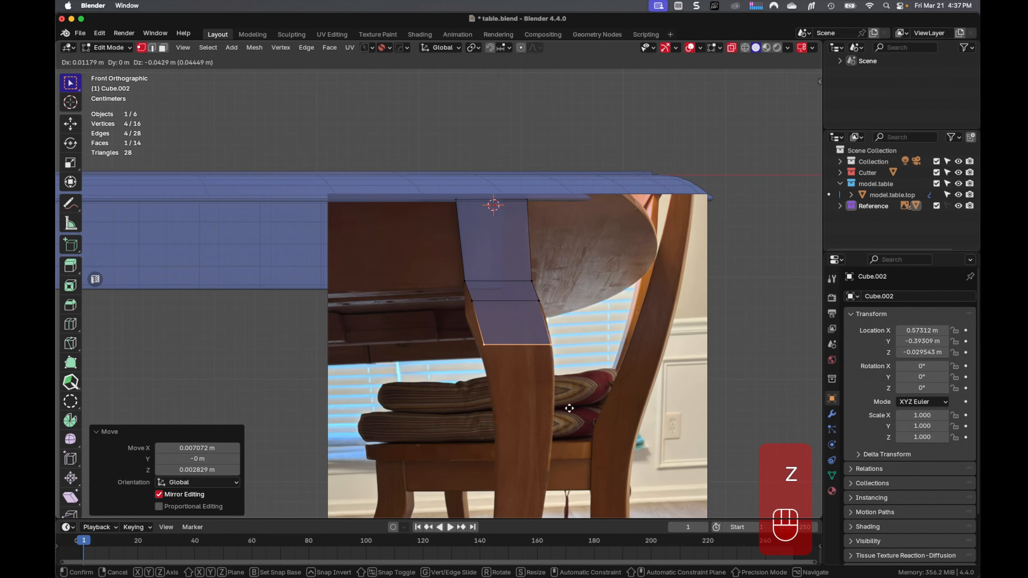
{"action": "left_click", "coordinate": [569, 409]}
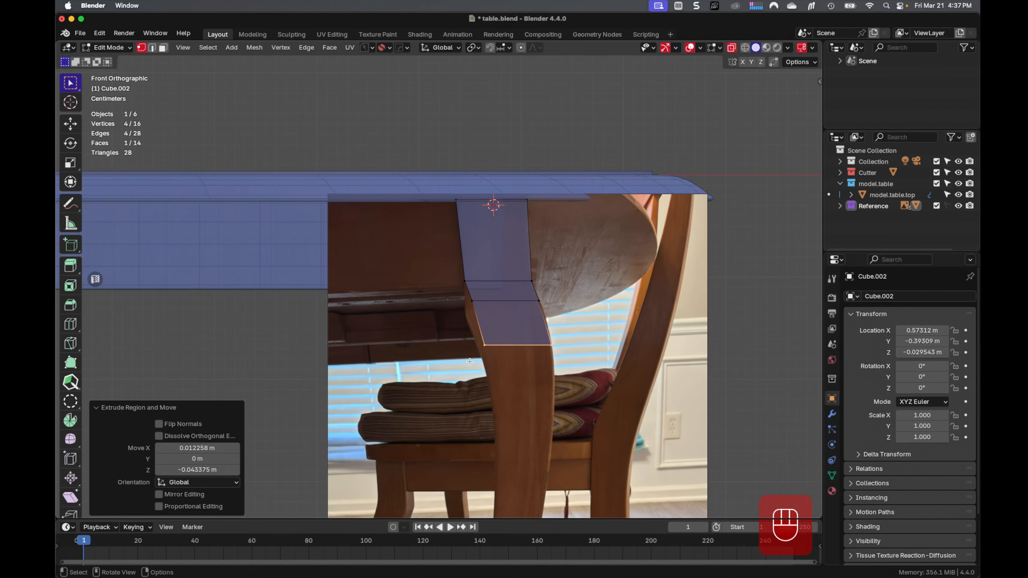
Step: Lower the inner edge of the leg's end about 0.013 m and that of the ring above about 0.016 m, slanting both across the bend
{"action": "left_click", "coordinate": [502, 339]}
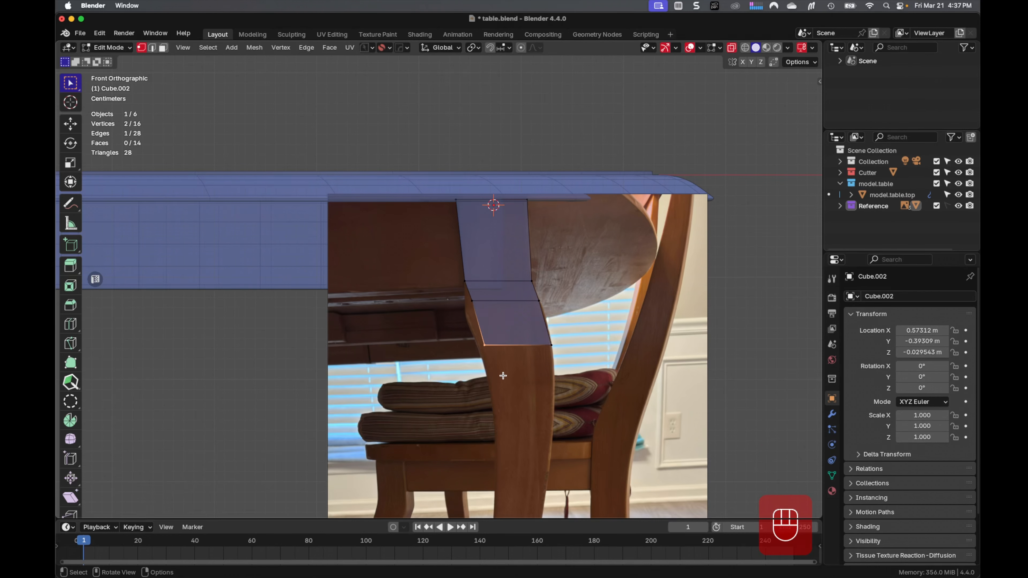
{"action": "key", "text": "g"}
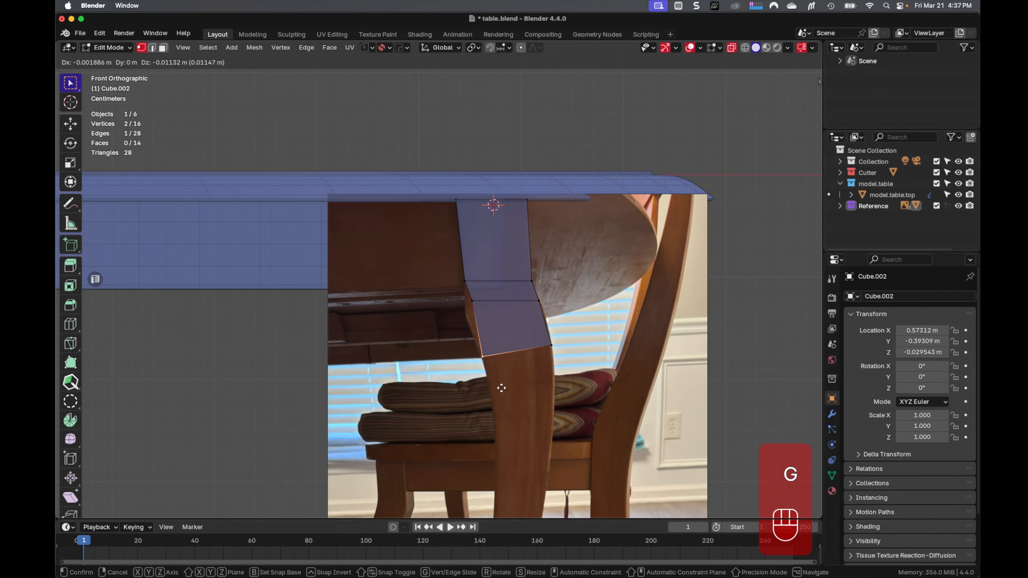
{"action": "left_click", "coordinate": [498, 381]}
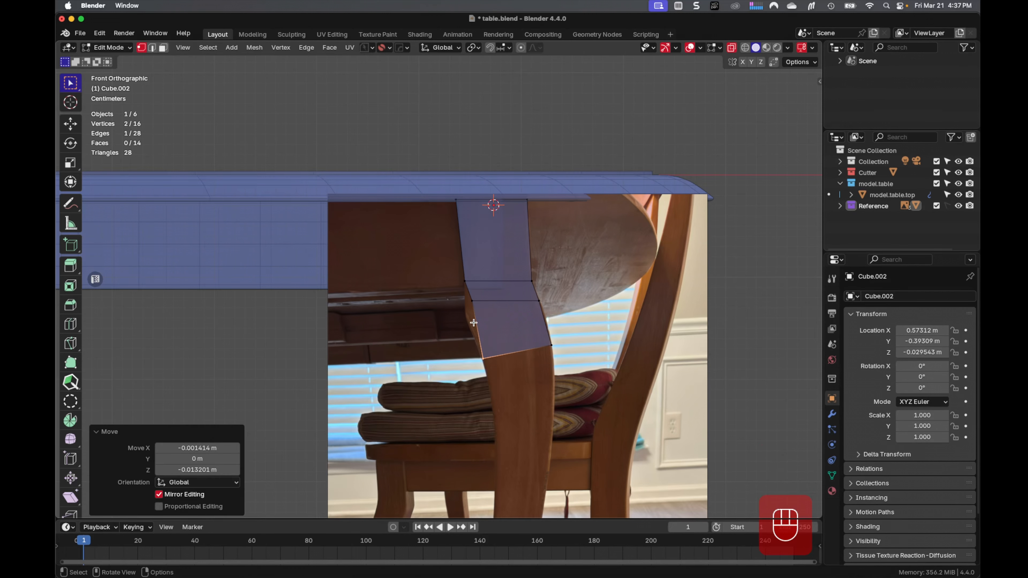
{"action": "left_click", "coordinate": [482, 310]}
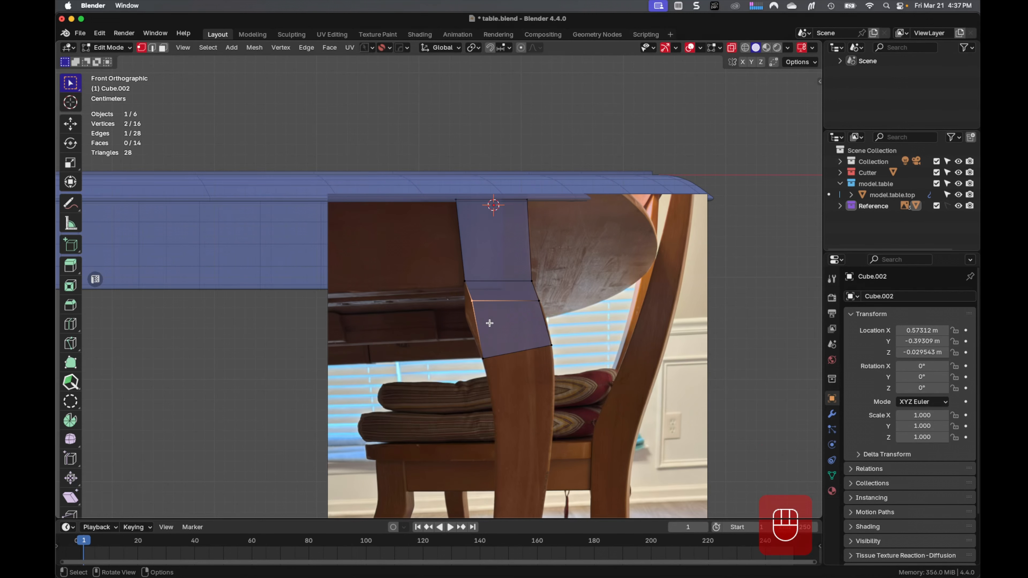
{"action": "key", "text": "g"}
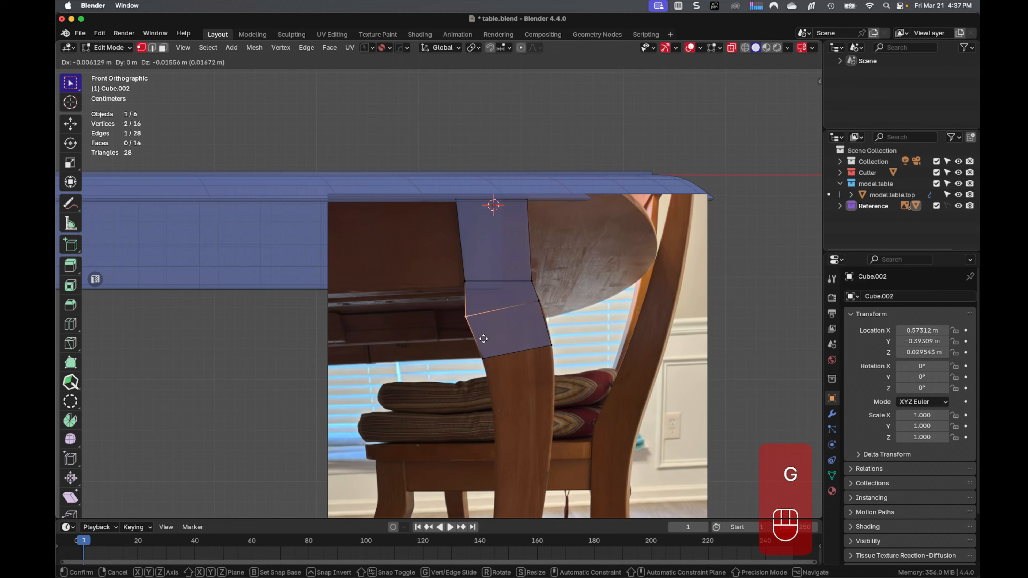
{"action": "left_click", "coordinate": [484, 339]}
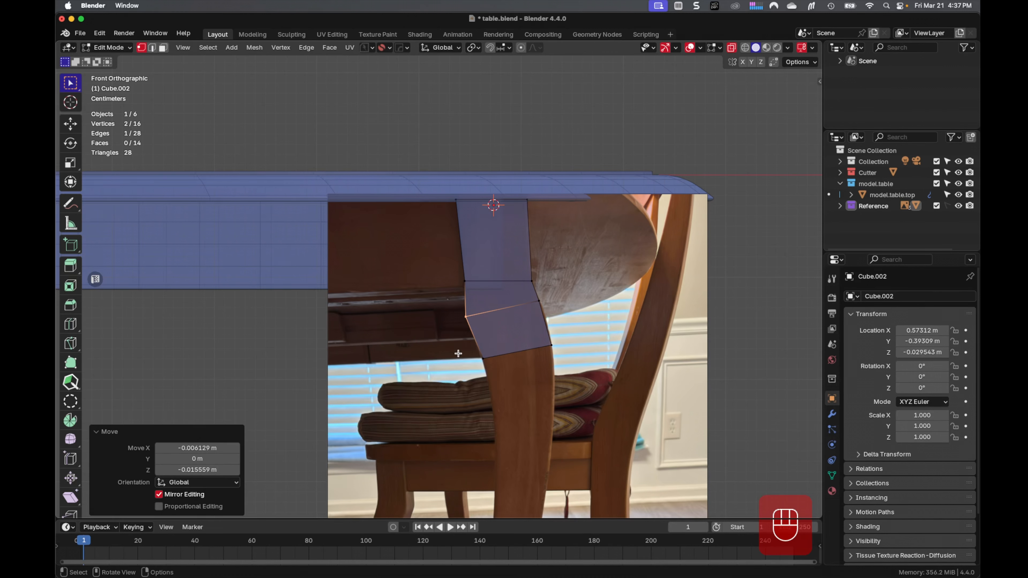
Step: Extrude the slanted end face of the leg along its normal down to about the chair seat in the photo
{"action": "left_click_drag", "start_coordinate": [459, 354], "coordinate": [554, 375]}
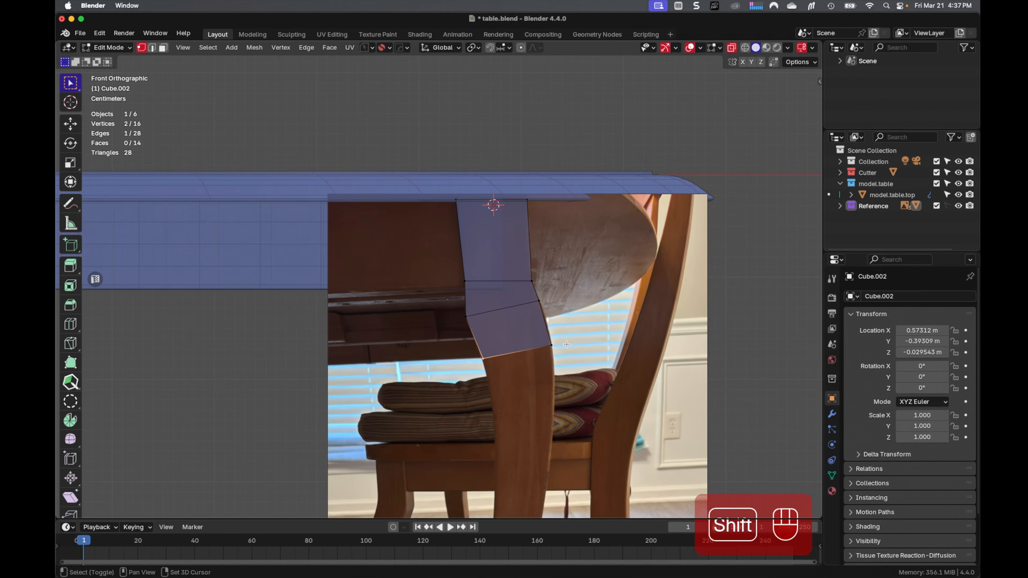
{"action": "left_click_drag", "start_coordinate": [566, 336], "coordinate": [537, 359], "text": "shift"}
{"action": "key", "text": "e"}
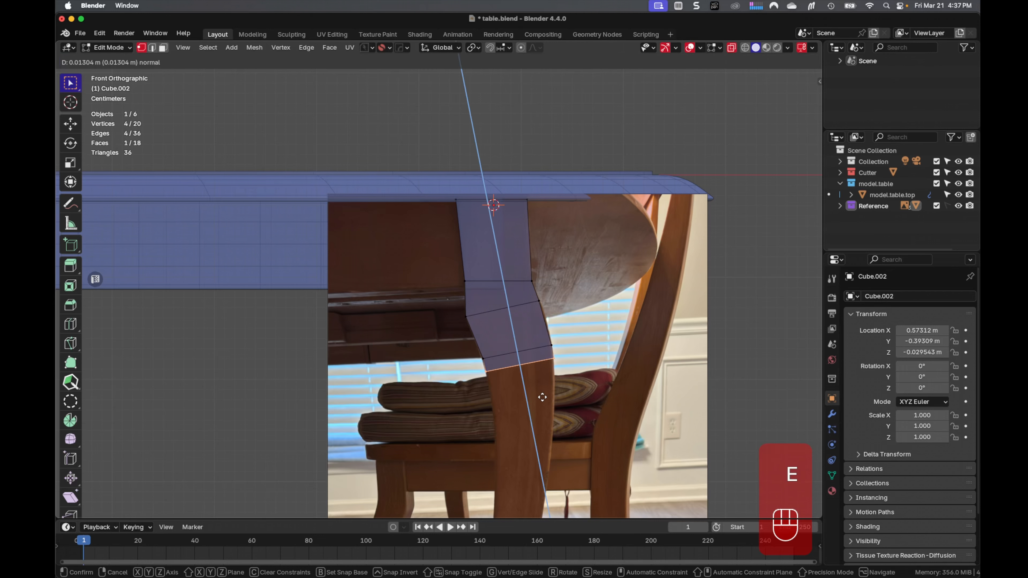
{"action": "left_click", "coordinate": [534, 461]}
Step: Pull the new end's outer edge in to the photographed leg's outline and shift its inner edge about −0.002 m in X
{"action": "left_click_drag", "start_coordinate": [581, 420], "coordinate": [558, 442]}
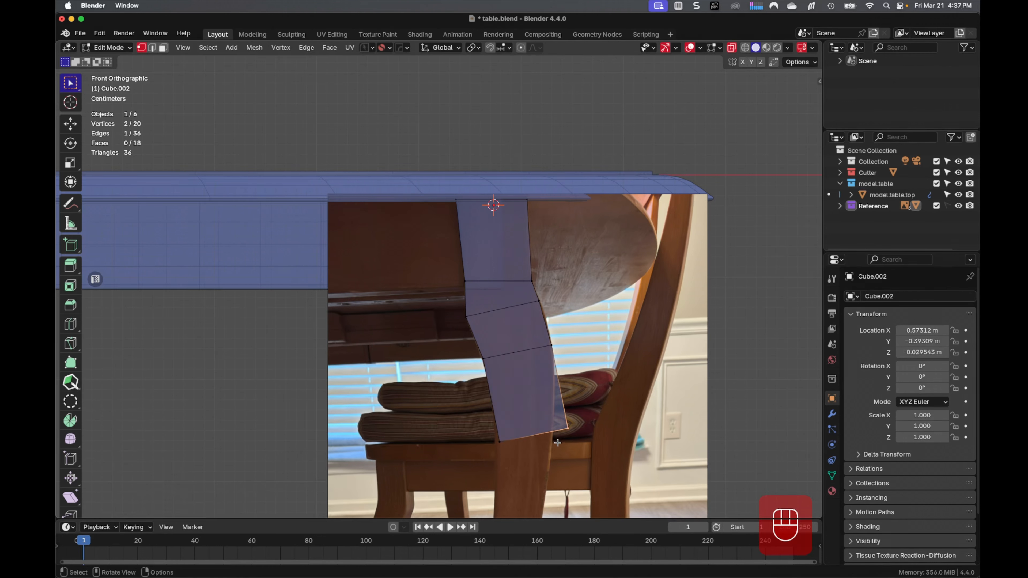
{"action": "key", "text": "g"}
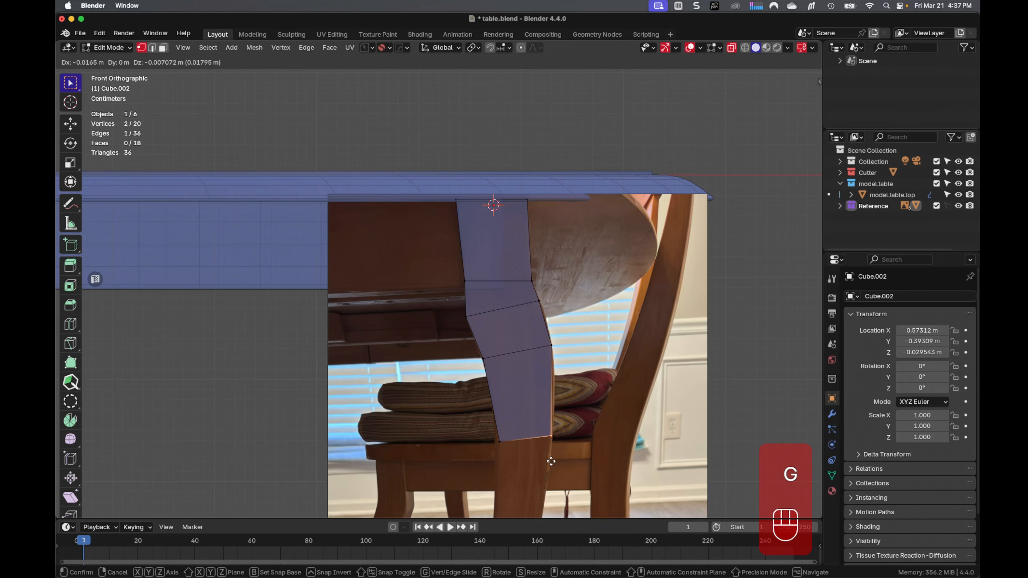
{"action": "left_click", "coordinate": [553, 460]}
{"action": "left_click_drag", "start_coordinate": [489, 434], "coordinate": [512, 449]}
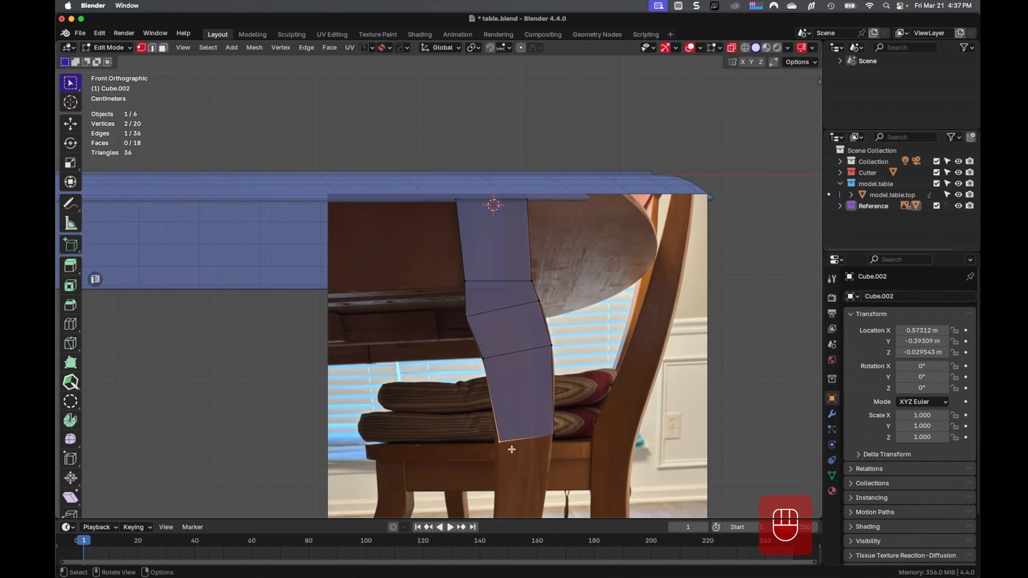
{"action": "key", "text": "g"}
{"action": "left_click", "coordinate": [510, 457]}
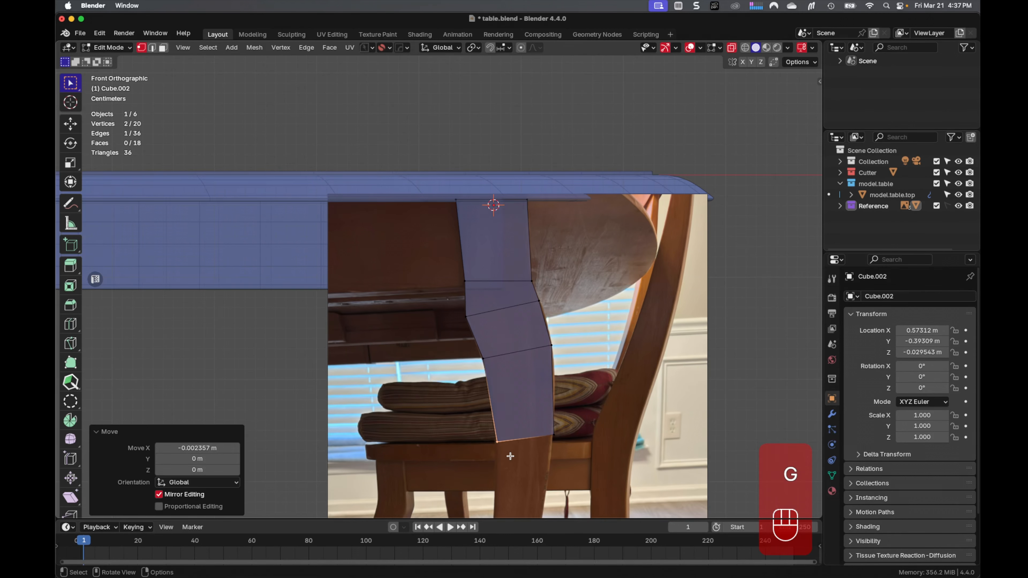
Step: Extrude the leg's end face down about 0.115 m and shift the new end about −0.020 m in X over the reference
{"action": "middle_click_drag", "start_coordinate": [555, 478], "coordinate": [570, 347], "text": "shift"}
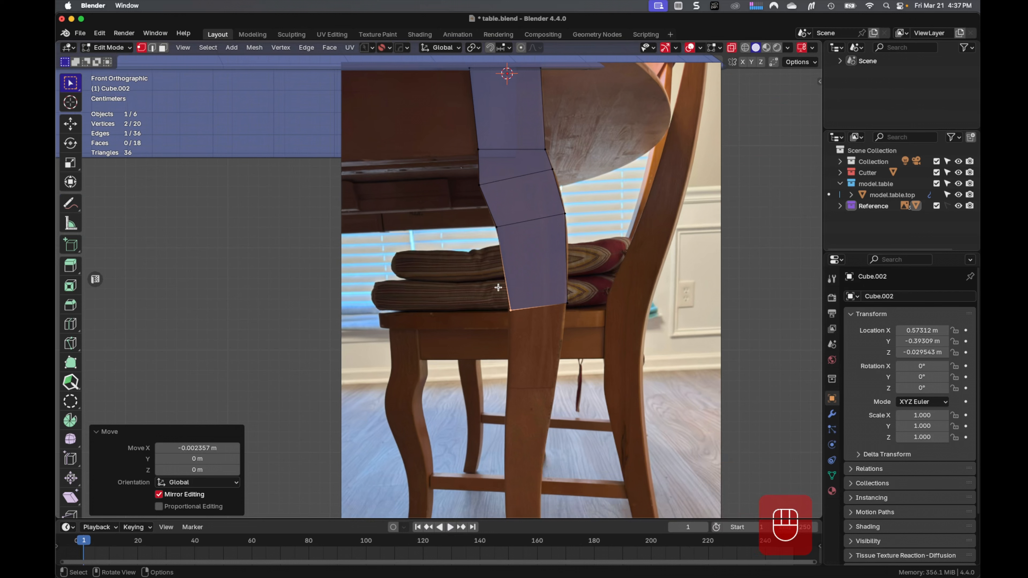
{"action": "left_click_drag", "start_coordinate": [485, 281], "coordinate": [626, 327]}
{"action": "key", "text": "e"}
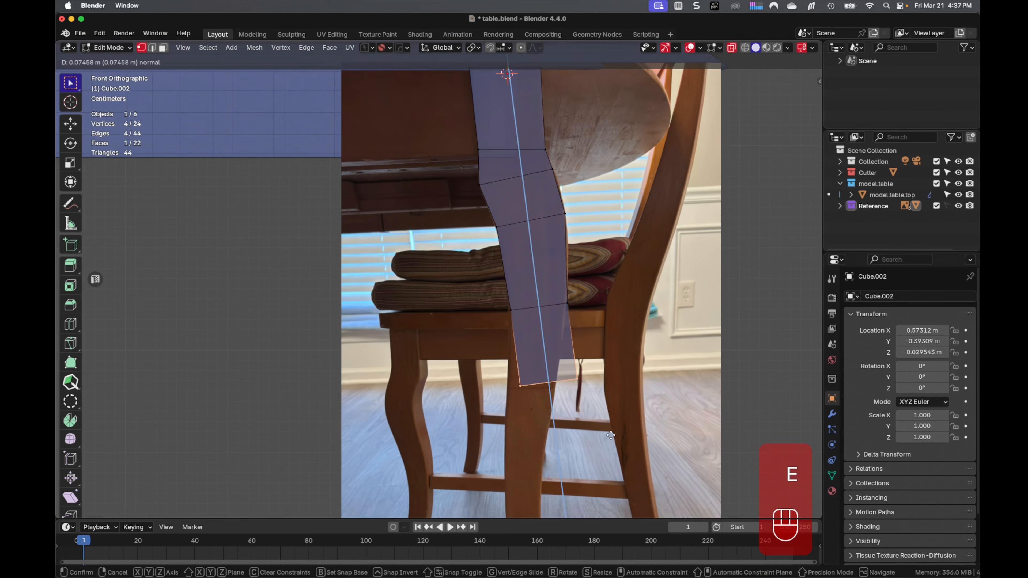
{"action": "left_click", "coordinate": [600, 472]}
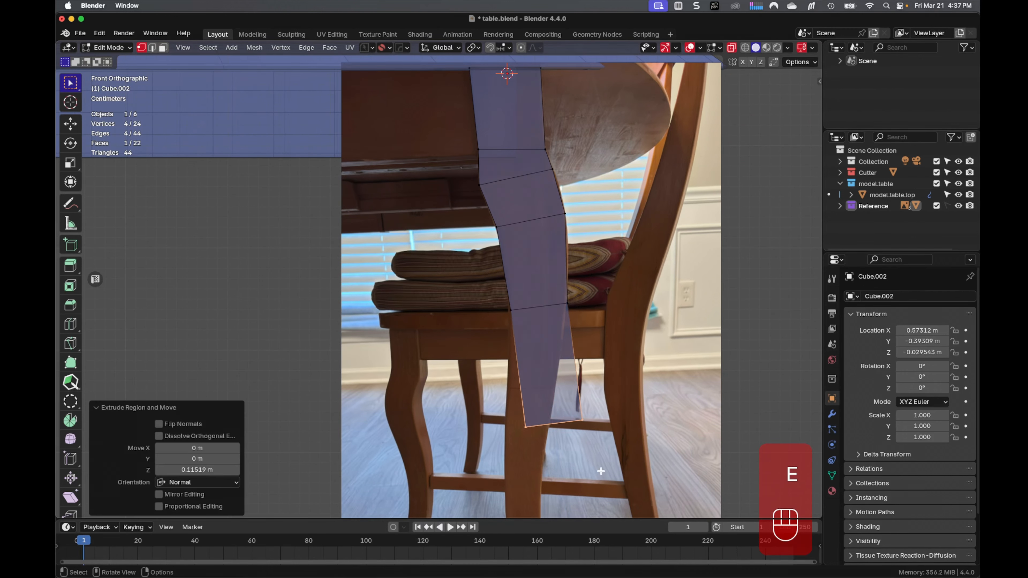
{"action": "key", "text": "g"}
{"action": "left_click", "coordinate": [580, 465]}
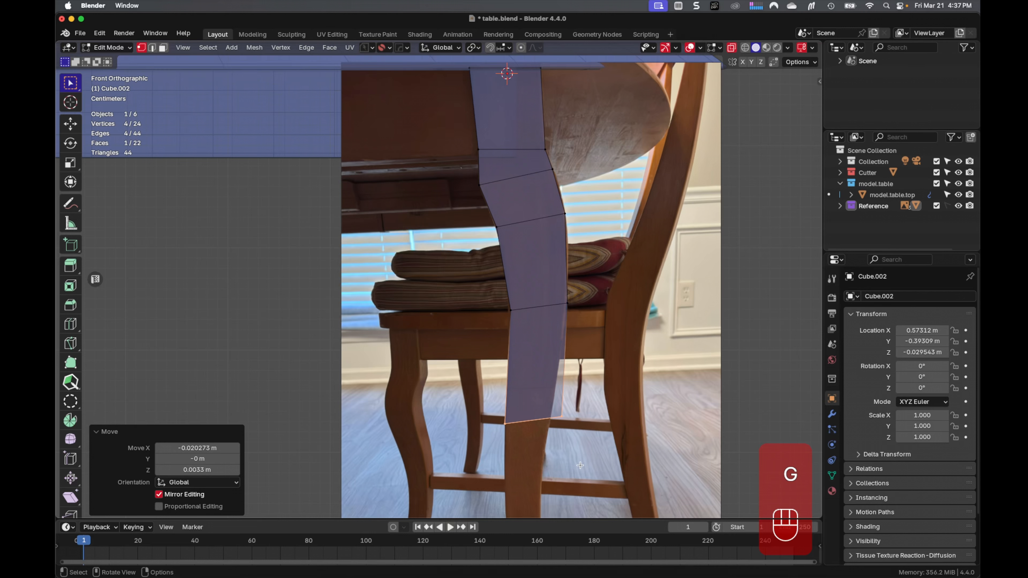
Step: Move the outer edge of the new end inward and slightly down to level it and match the photographed leg's width
{"action": "left_click", "coordinate": [555, 438]}
{"action": "key", "text": "g"}
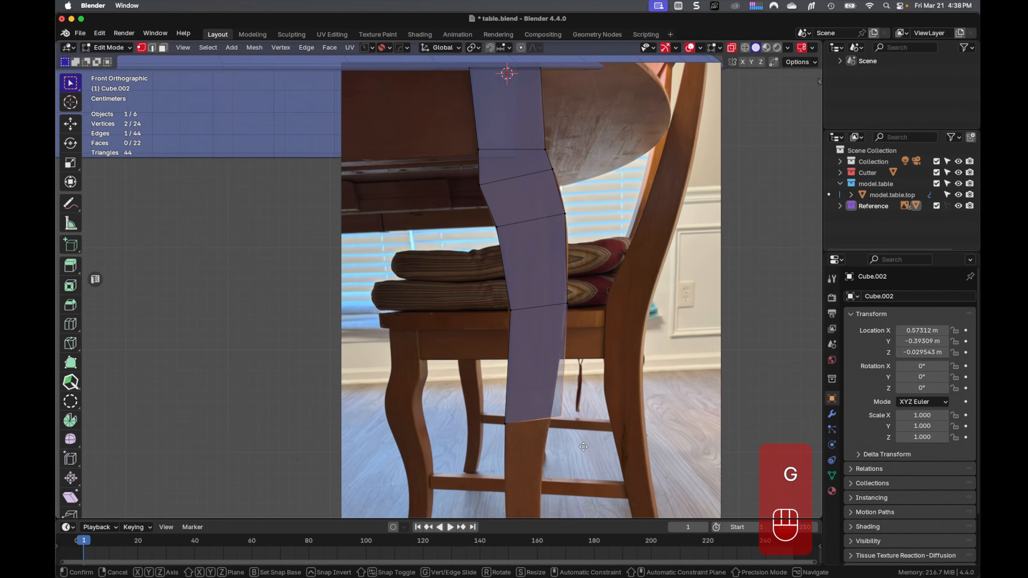
{"action": "left_click", "coordinate": [571, 456]}
Step: Extrude the leg's end face down about 0.122 m and scale the new end uniformly to about 0.82
{"action": "middle_click_drag", "start_coordinate": [571, 456], "coordinate": [592, 307], "text": "shift"}
{"action": "left_click_drag", "start_coordinate": [508, 244], "coordinate": [594, 303]}
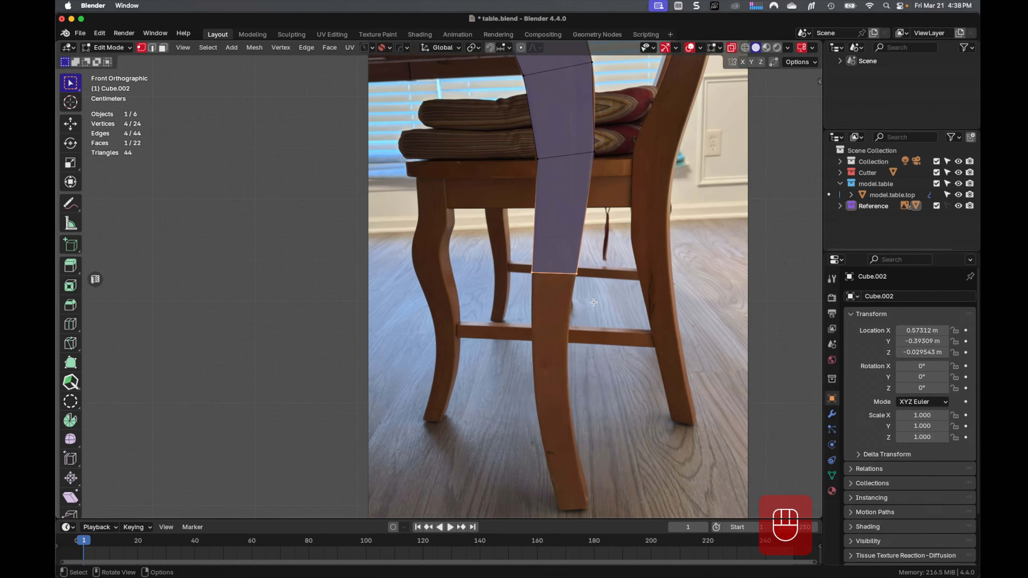
{"action": "key", "text": "e"}
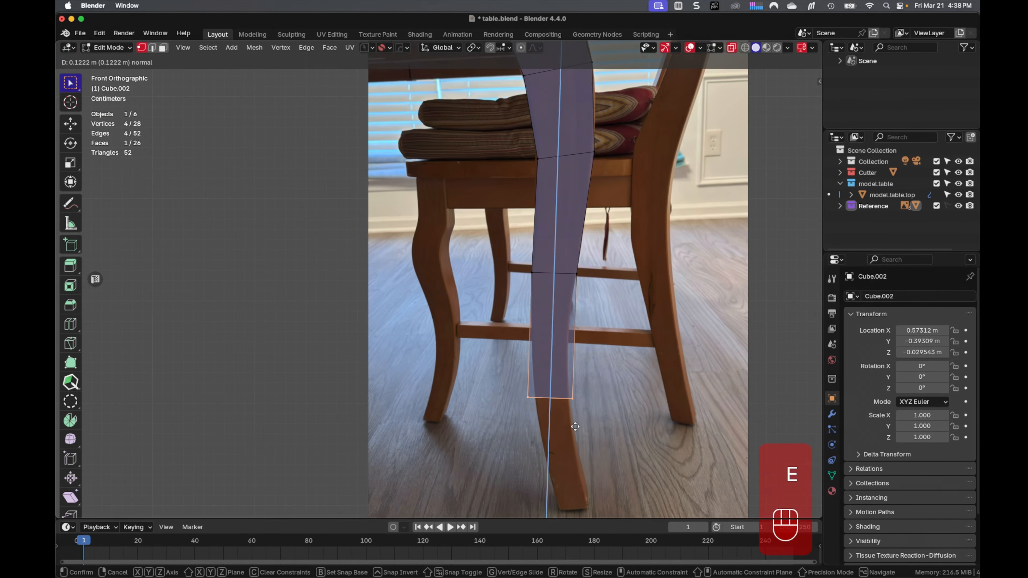
{"action": "left_click", "coordinate": [576, 427]}
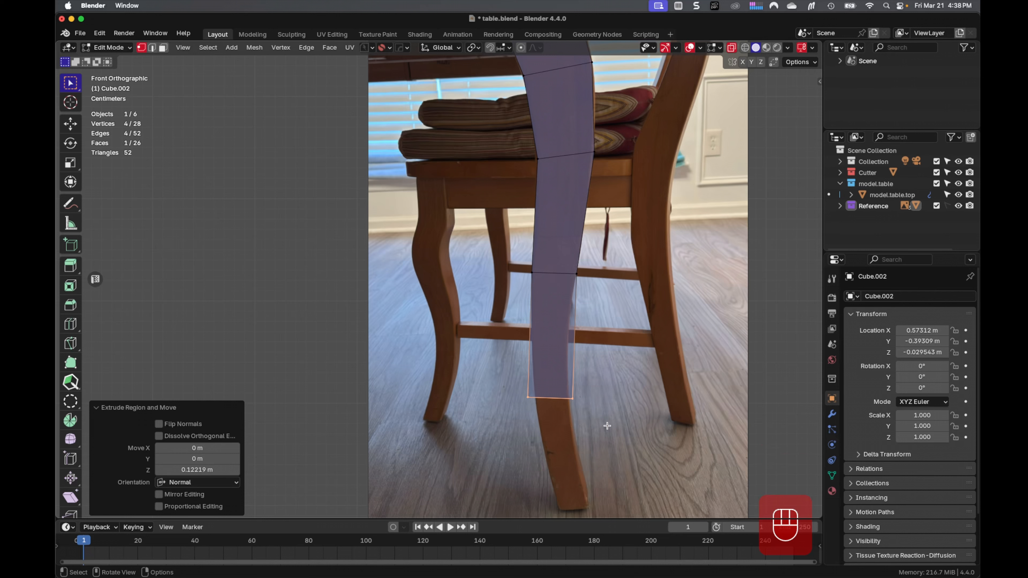
{"action": "key", "text": "s"}
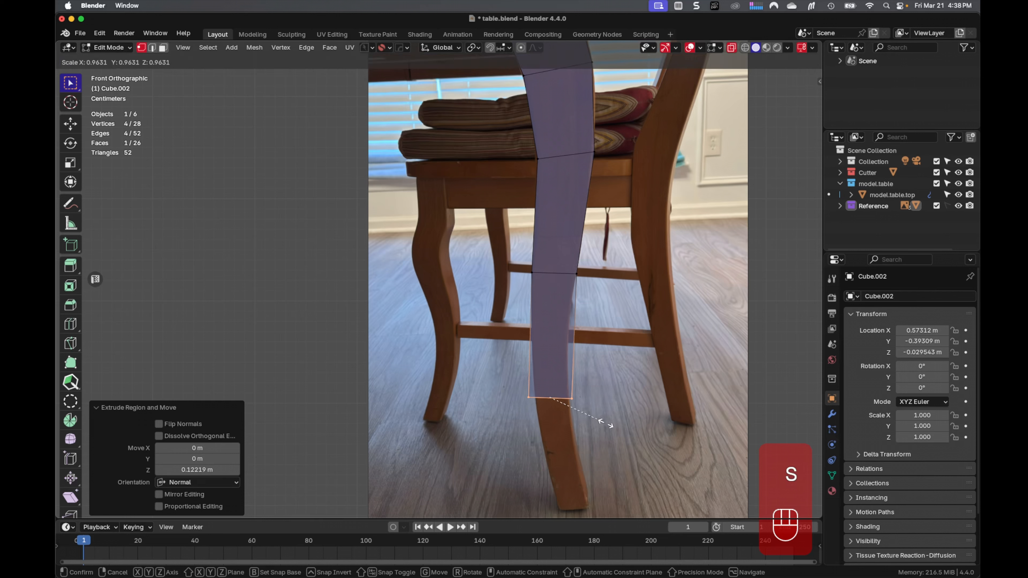
{"action": "left_click", "coordinate": [597, 418]}
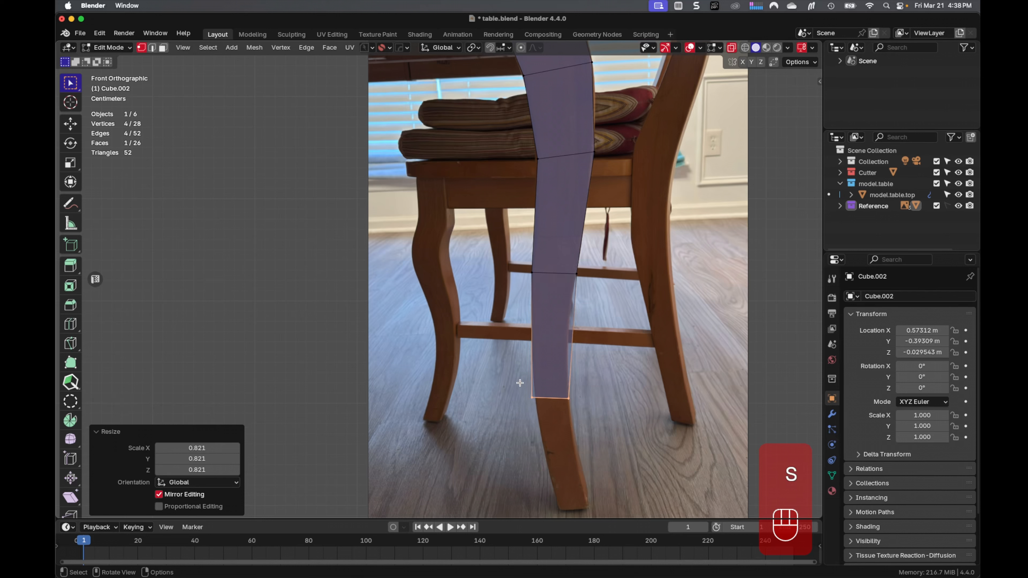
Step: Nudge the new end's inner edge about 0.002 m in X and its outer edge about −0.0005 m in X onto the photographed outline
{"action": "left_click_drag", "start_coordinate": [519, 383], "coordinate": [539, 408]}
{"action": "key", "text": "g"}
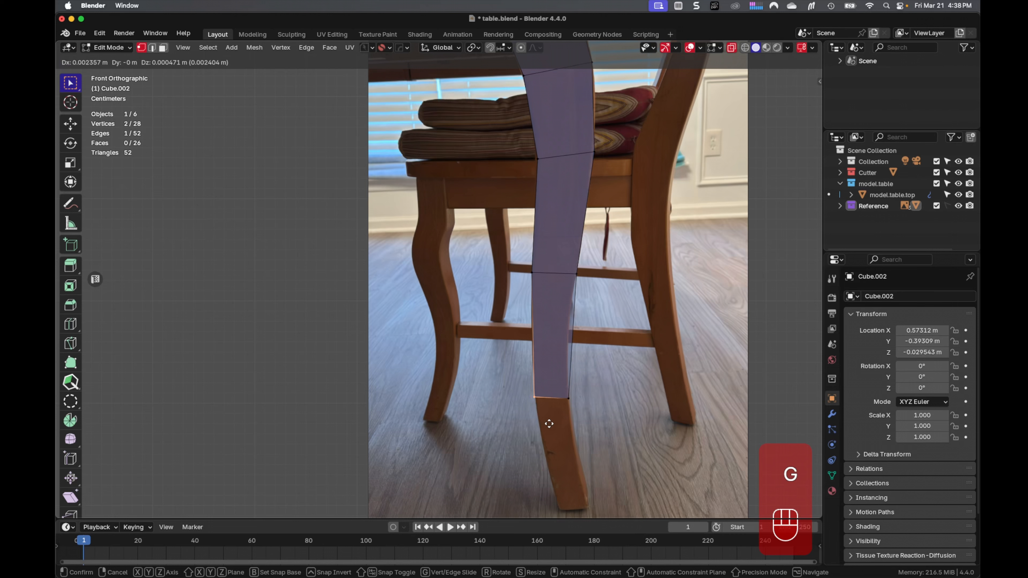
{"action": "left_click", "coordinate": [550, 424]}
{"action": "left_click_drag", "start_coordinate": [587, 386], "coordinate": [562, 402]}
{"action": "key", "text": "g"}
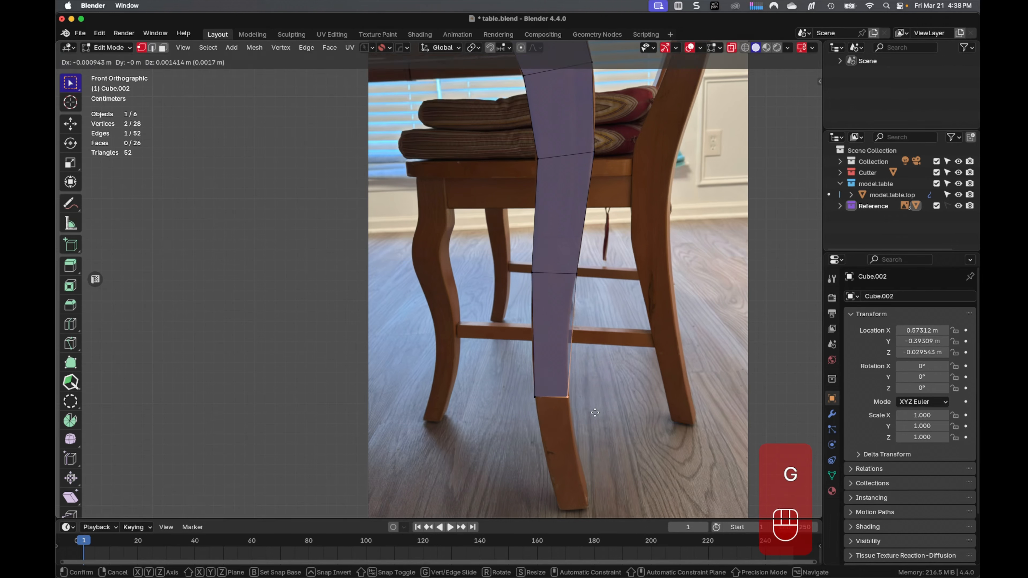
{"action": "left_click", "coordinate": [594, 412]}
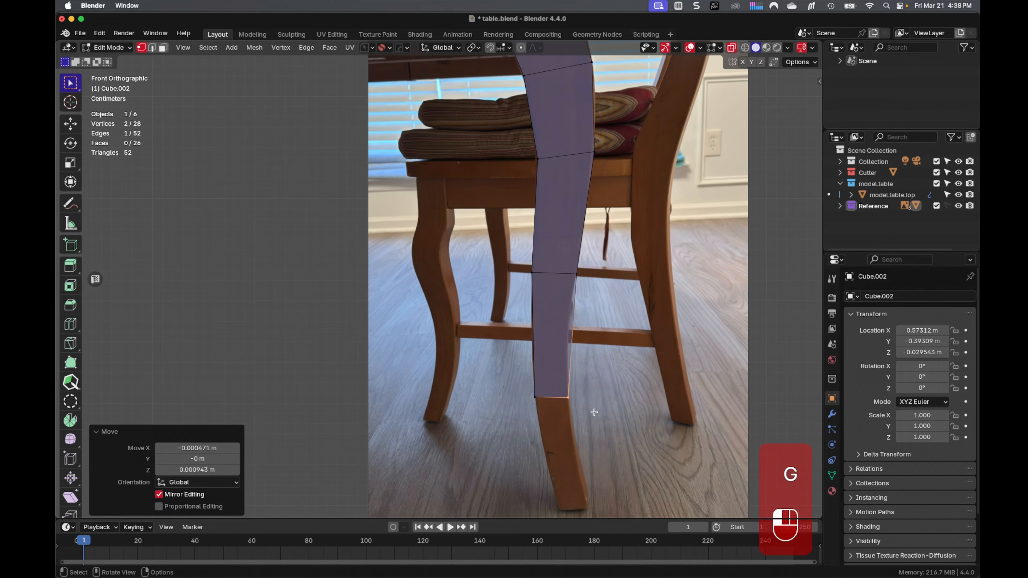
Step: Add a loop cut to the lowest leg segment, slid up by a factor of about 0.26, and move its outer edge about −0.004 m in X
{"action": "key", "text": "ctrl+r"}
{"action": "left_click", "coordinate": [553, 316]}
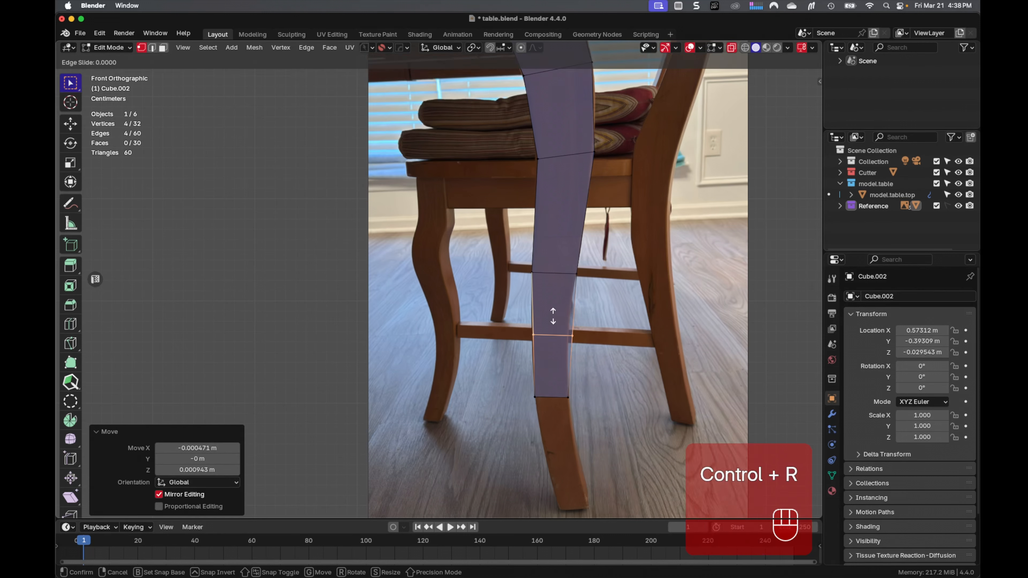
{"action": "left_click", "coordinate": [552, 298]}
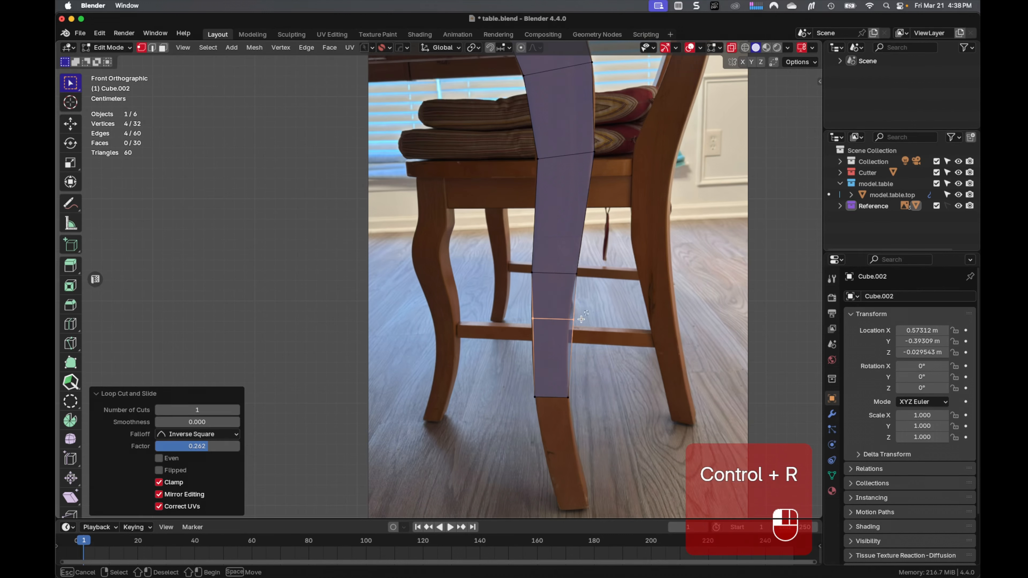
{"action": "left_click", "coordinate": [569, 333]}
{"action": "key", "text": "g"}
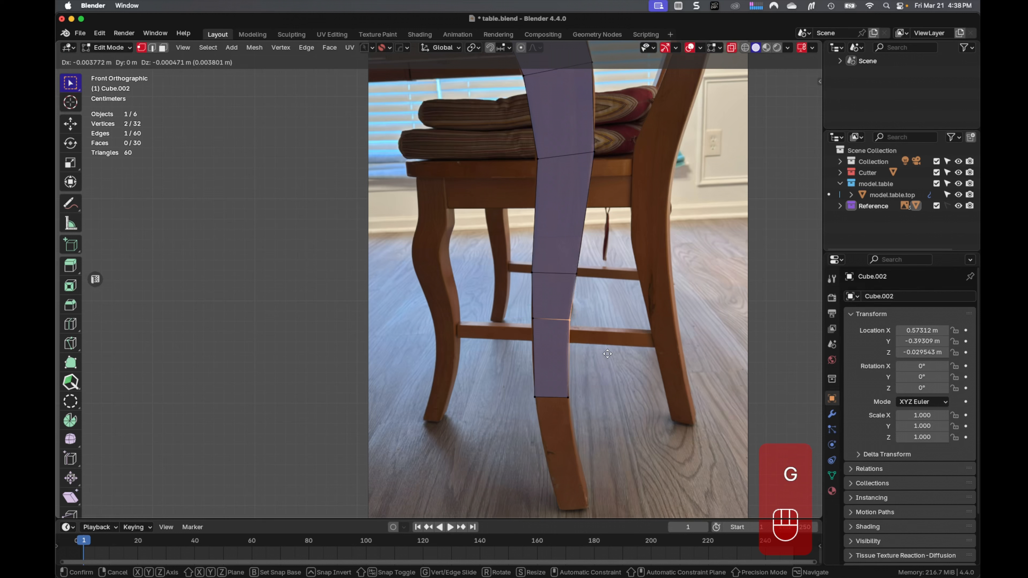
{"action": "left_click", "coordinate": [607, 354]}
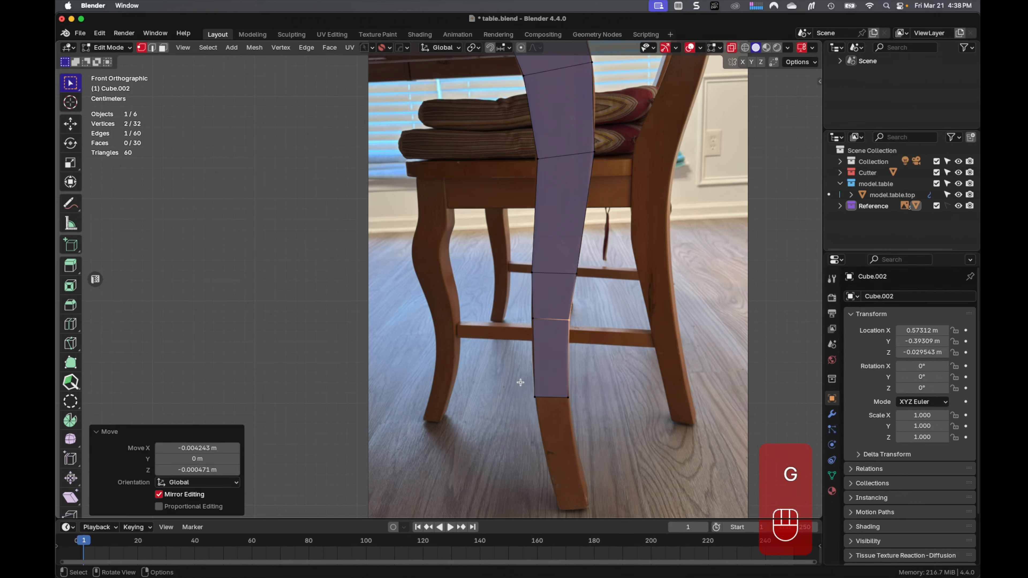
Step: Extrude the leg's end face down about 0.067 m and shift the new end about 0.014 m in X toward the flared foot
{"action": "left_click_drag", "start_coordinate": [520, 382], "coordinate": [573, 420]}
{"action": "key", "text": "e"}
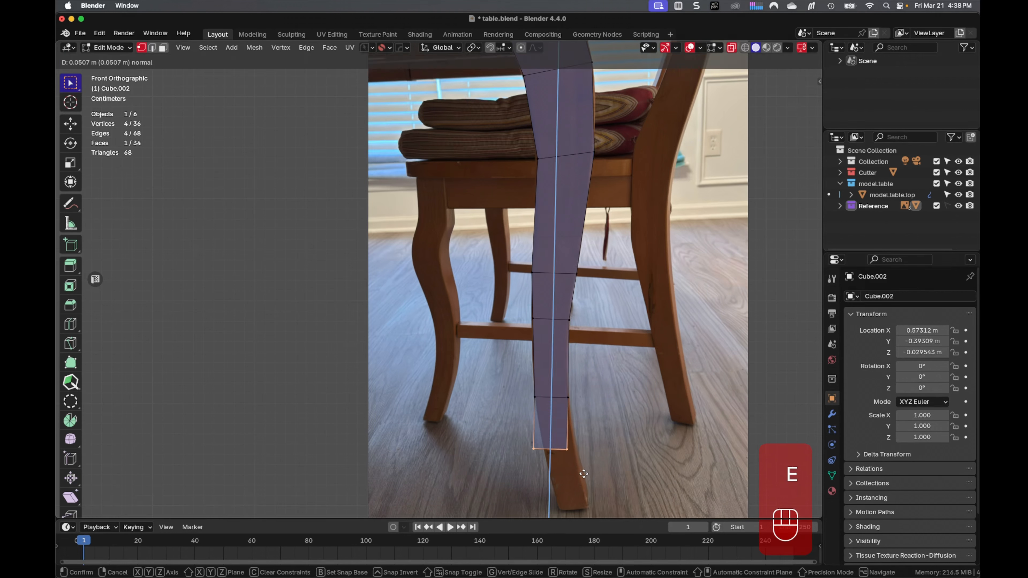
{"action": "left_click", "coordinate": [593, 491]}
{"action": "key", "text": "g"}
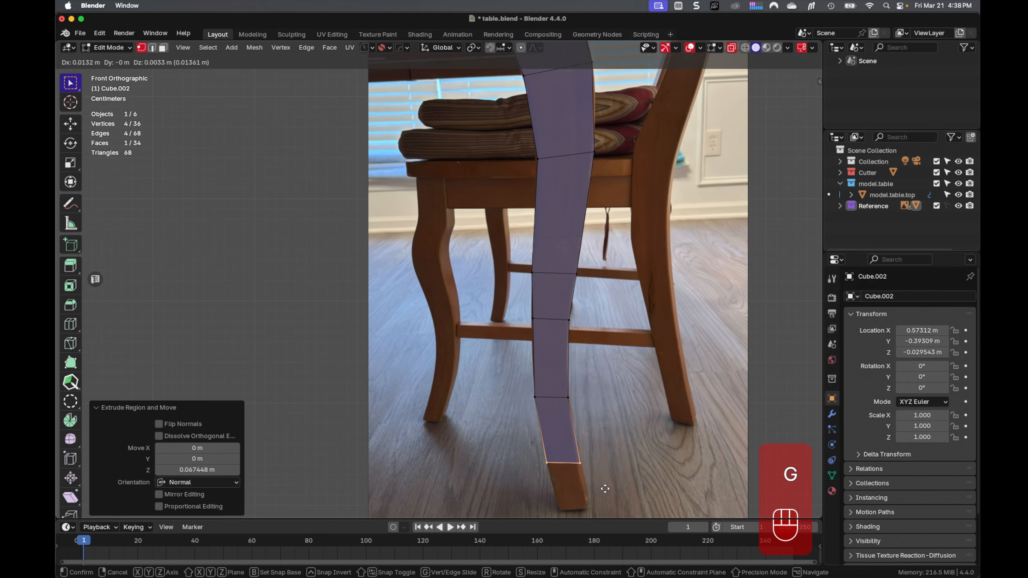
{"action": "left_click", "coordinate": [605, 489]}
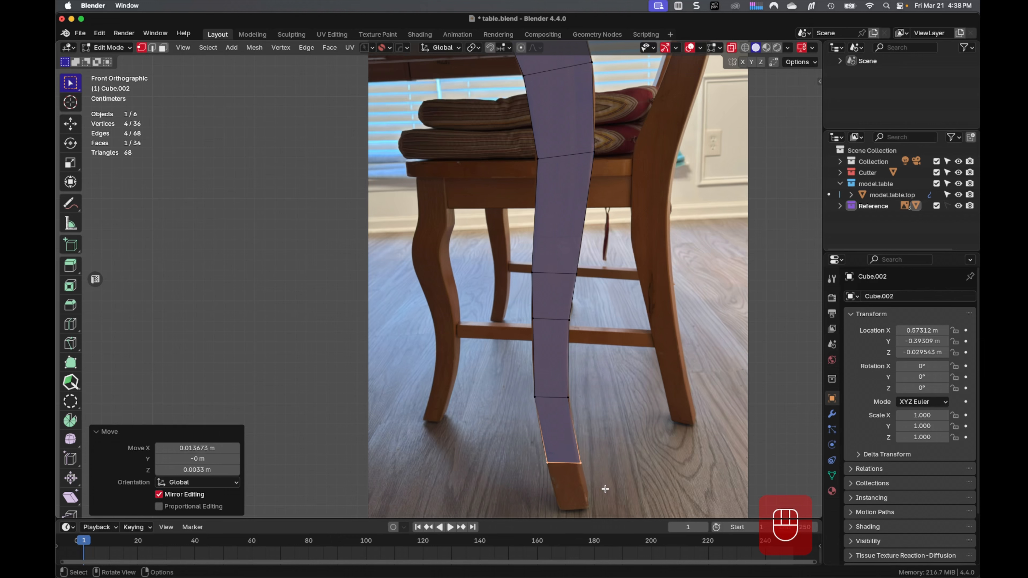
Step: Extrude the leg's end face down about 0.046 m to form the foot and shift the new end about 0.011 m in X
{"action": "left_click_drag", "start_coordinate": [530, 447], "coordinate": [618, 480]}
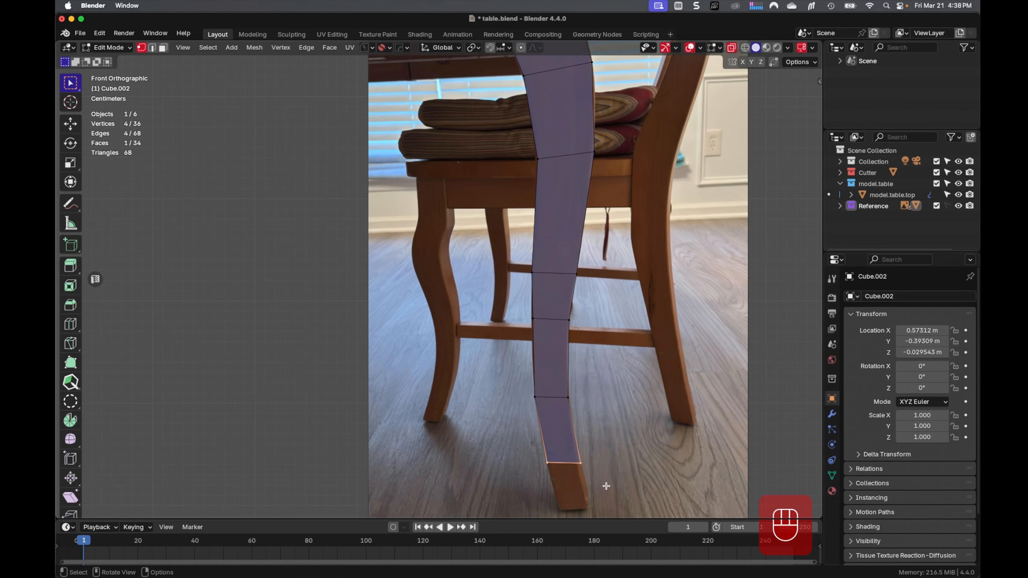
{"action": "key", "text": "e"}
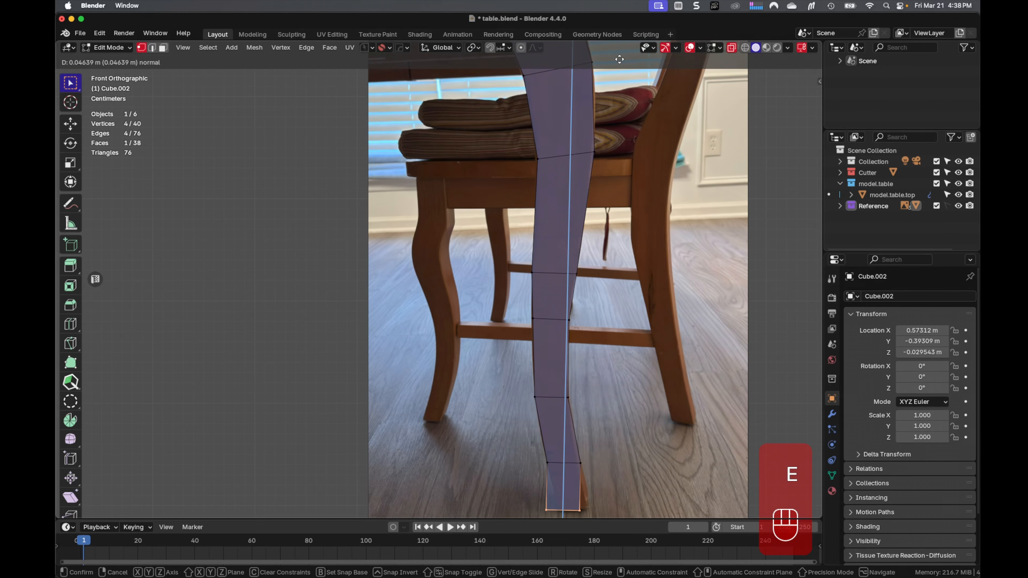
{"action": "left_click", "coordinate": [619, 59]}
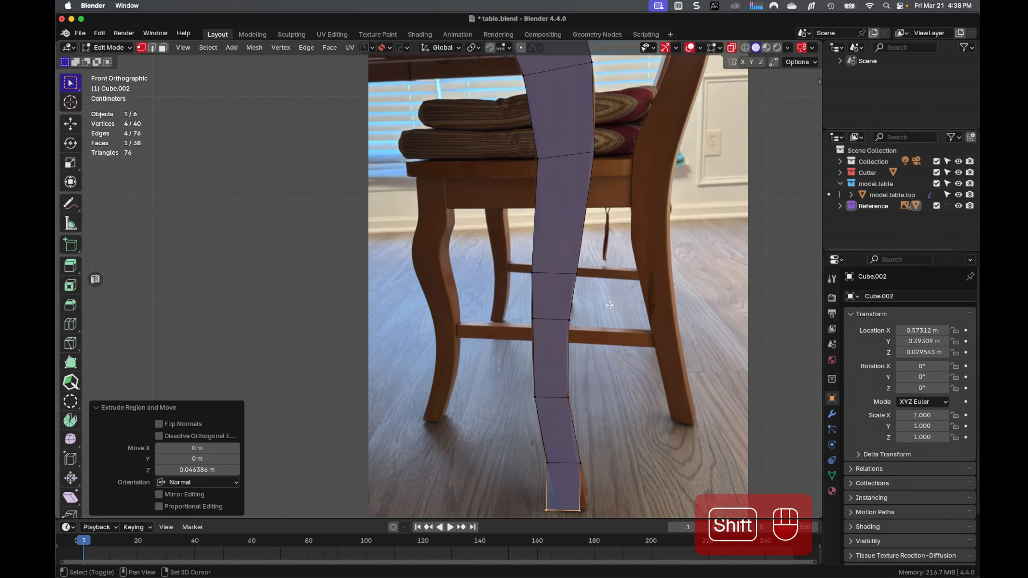
{"action": "scroll", "coordinate": [610, 304], "scroll_direction": "down", "scroll_amount": 5, "text": "shift"}
{"action": "key", "text": "g"}
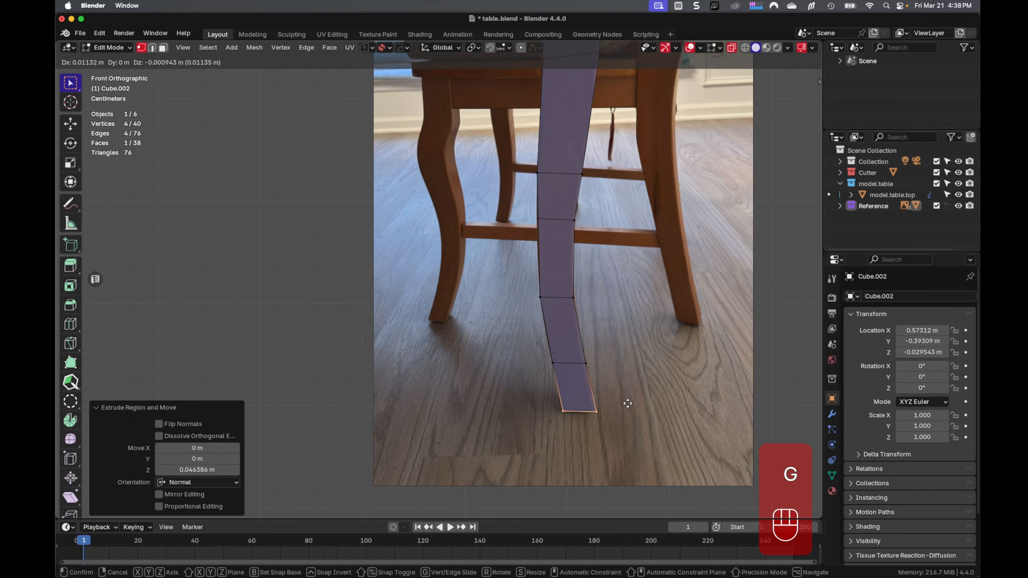
{"action": "left_click", "coordinate": [628, 406]}
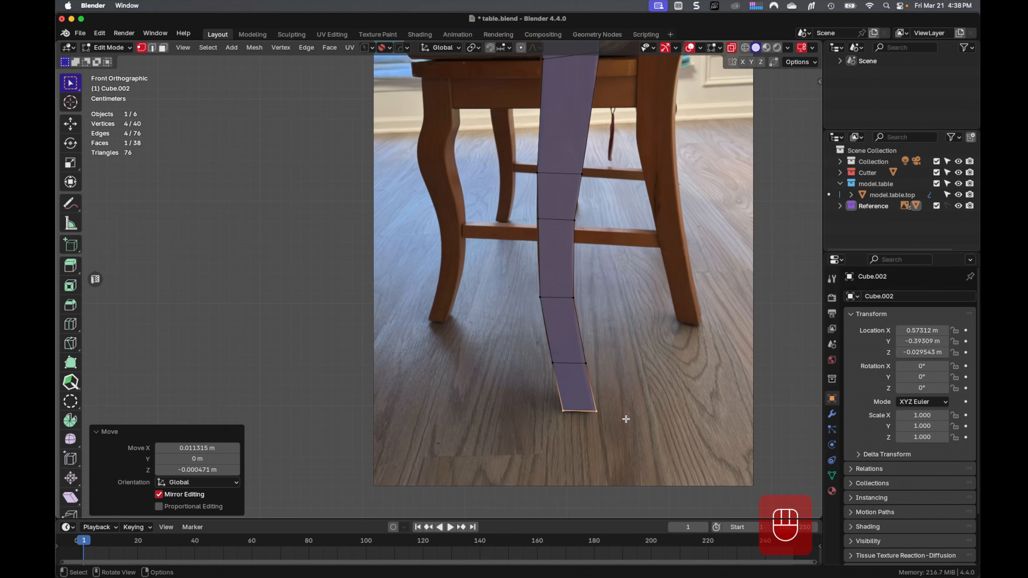
Step: Rotate the foot's end face about −1.24° in the front view and turn off X-ray display
{"action": "key", "text": "r"}
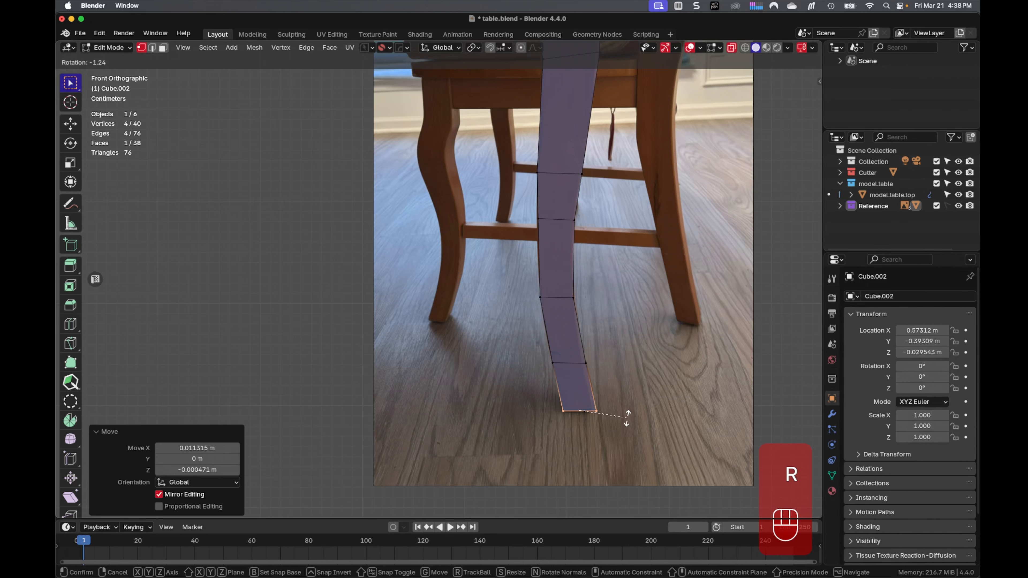
{"action": "left_click", "coordinate": [628, 418]}
{"action": "middle_click_drag", "start_coordinate": [612, 380], "coordinate": [522, 364]}
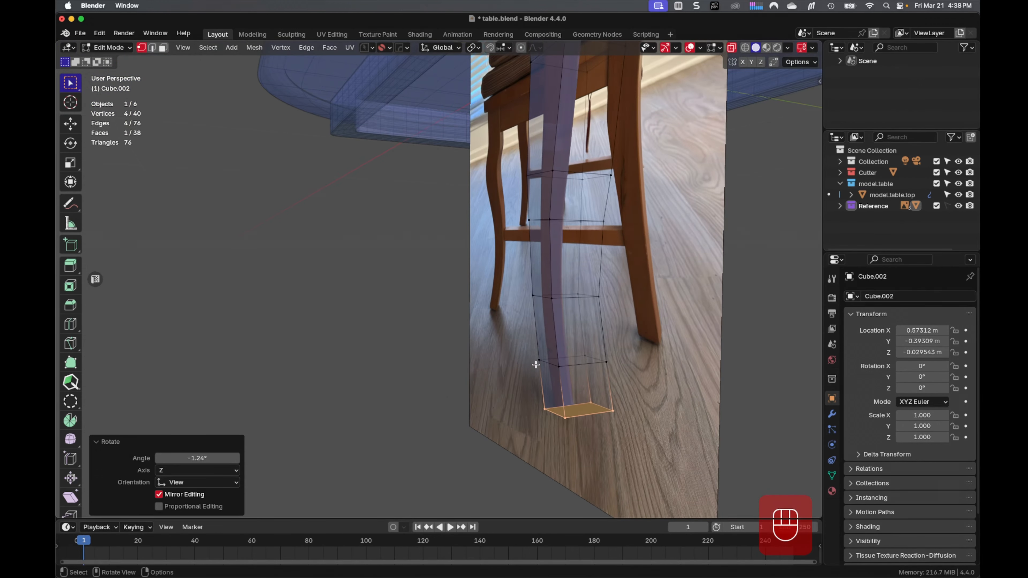
{"action": "key", "text": "alt+z"}
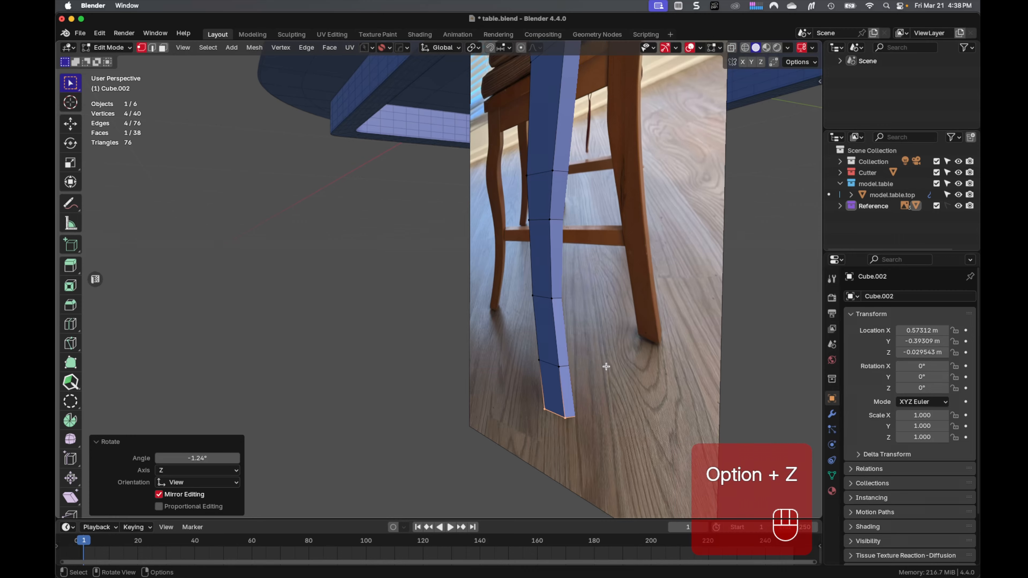
{"action": "mouse_move", "coordinate": [583, 367]}
{"action": "middle_mouse_down"}
{"action": "mouse_move", "coordinate": [544, 370]}
{"action": "mouse_move", "coordinate": [574, 368]}
{"action": "mouse_move", "coordinate": [551, 367]}
{"action": "mouse_move", "coordinate": [557, 314]}
{"action": "mouse_move", "coordinate": [534, 326]}
{"action": "mouse_move", "coordinate": [700, 326]}
{"action": "middle_mouse_up"}
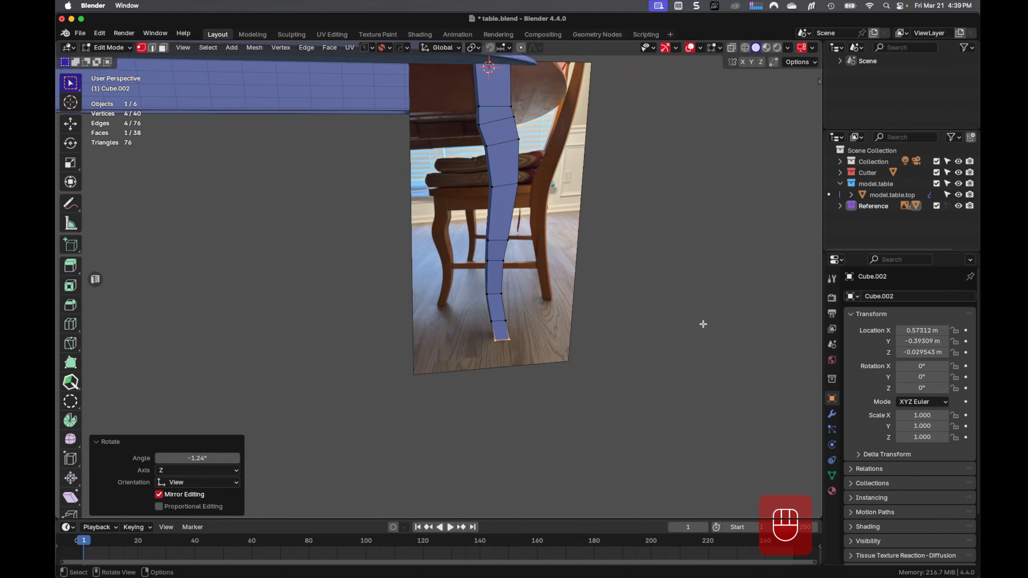
Step: In the Reference collection, hide the ref.leg image and show the Empty.001 reference image
{"action": "left_click", "coordinate": [841, 207]}
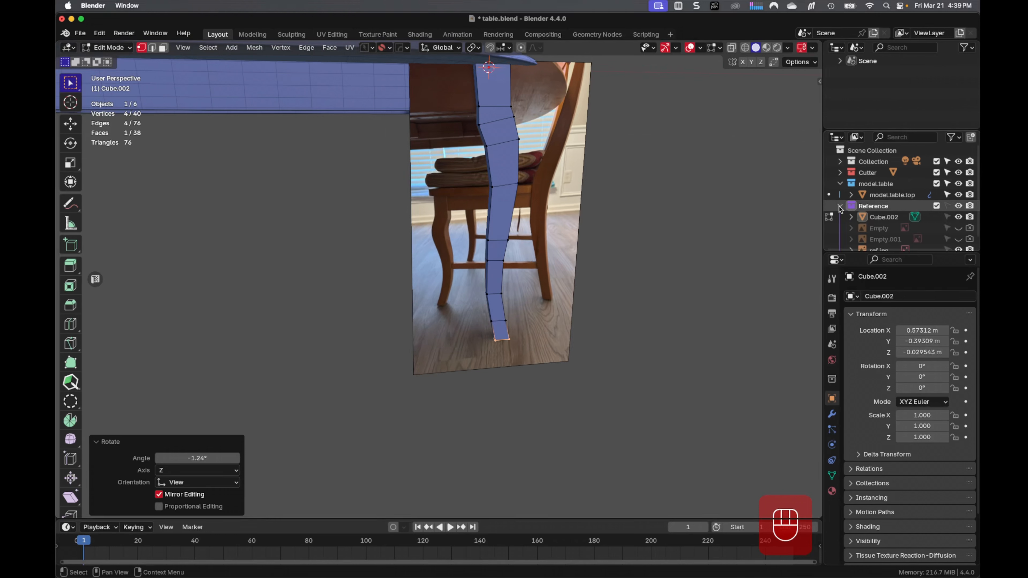
{"action": "scroll", "coordinate": [903, 223], "scroll_direction": "down", "scroll_amount": 1}
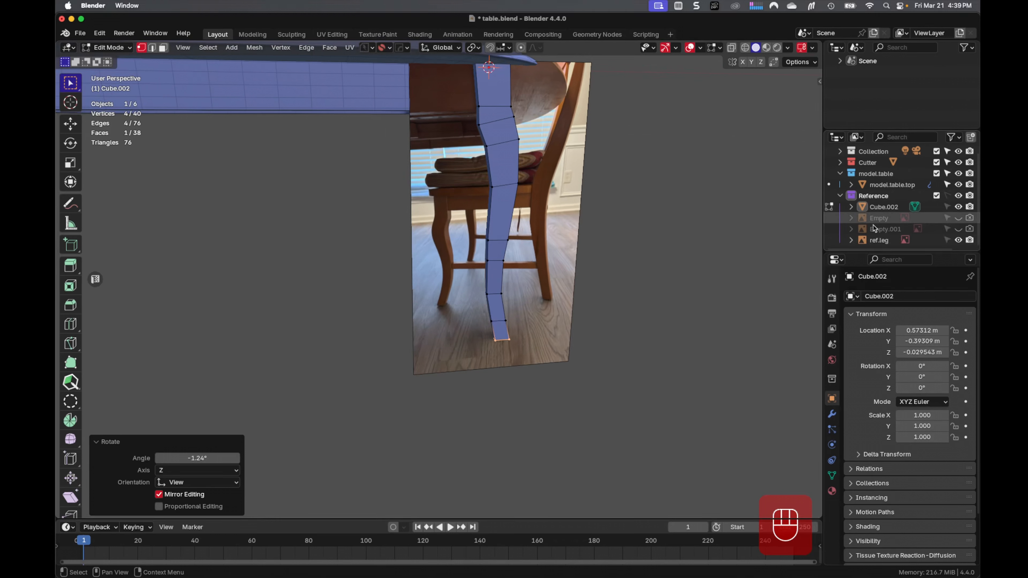
{"action": "left_click", "coordinate": [959, 240]}
{"action": "left_click", "coordinate": [959, 229]}
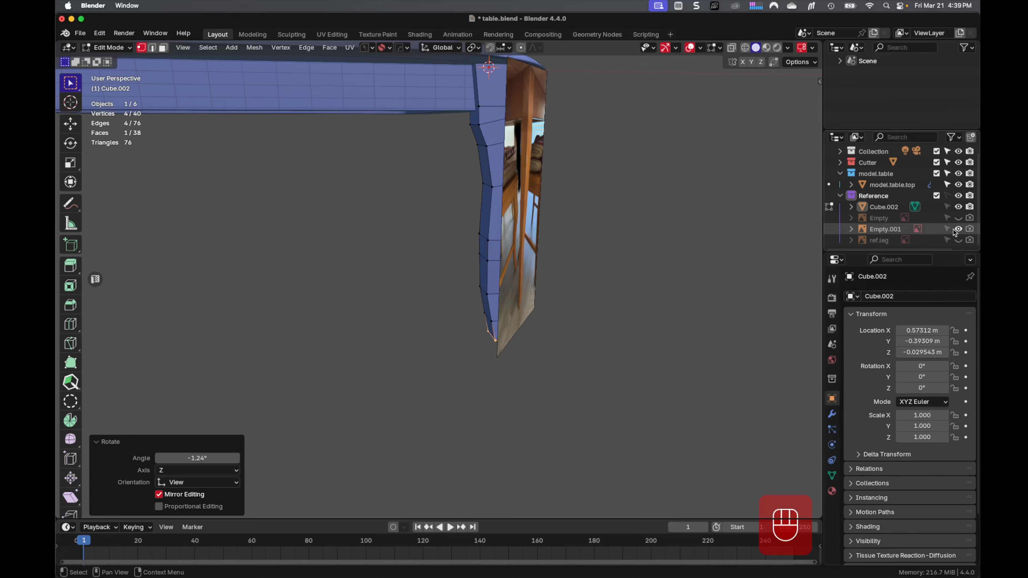
{"action": "middle_click_drag", "start_coordinate": [684, 236], "coordinate": [579, 237]}
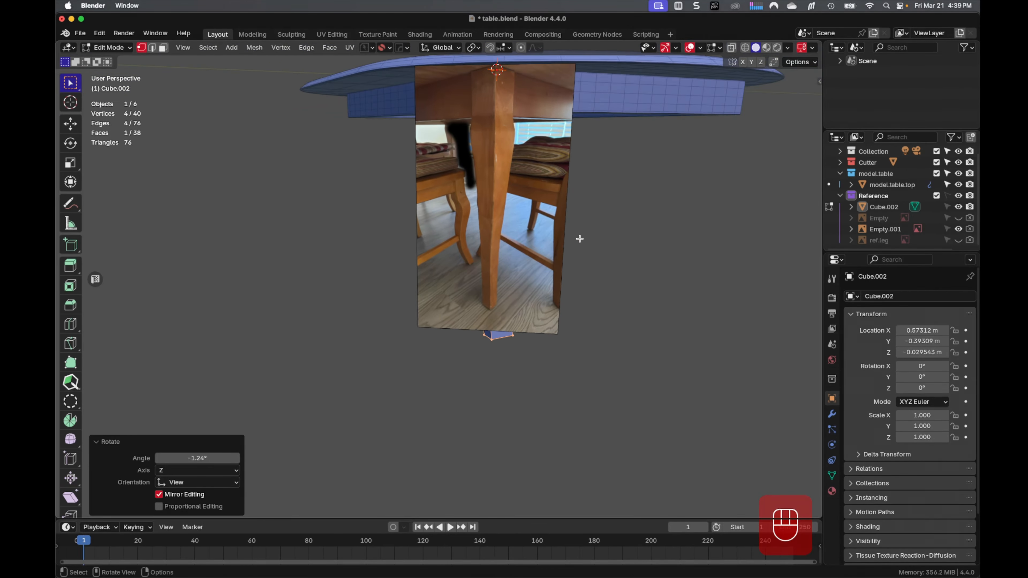
Step: Leave Edit Mode on the leg and make the Reference collection's objects selectable
{"action": "left_click", "coordinate": [876, 229]}
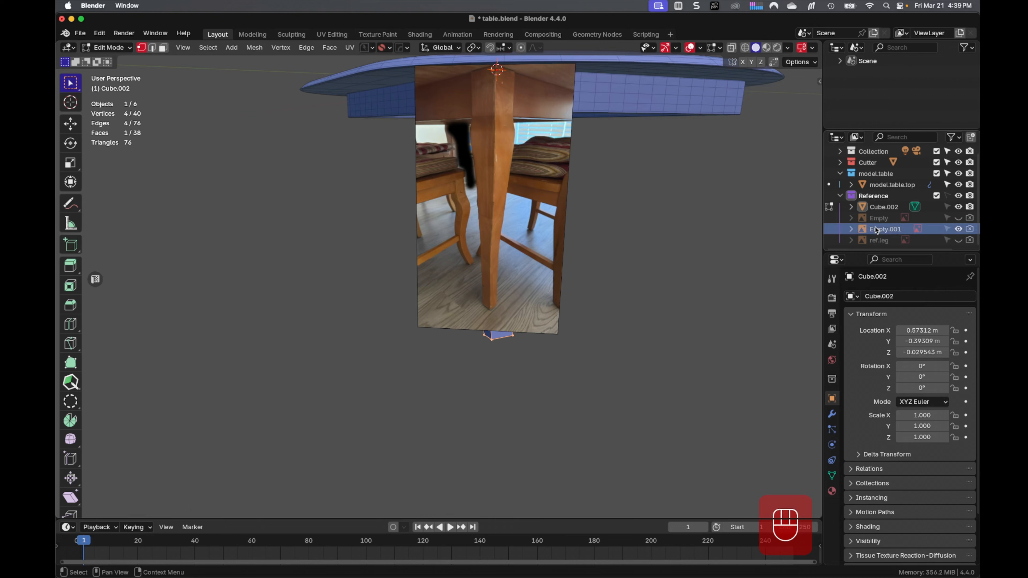
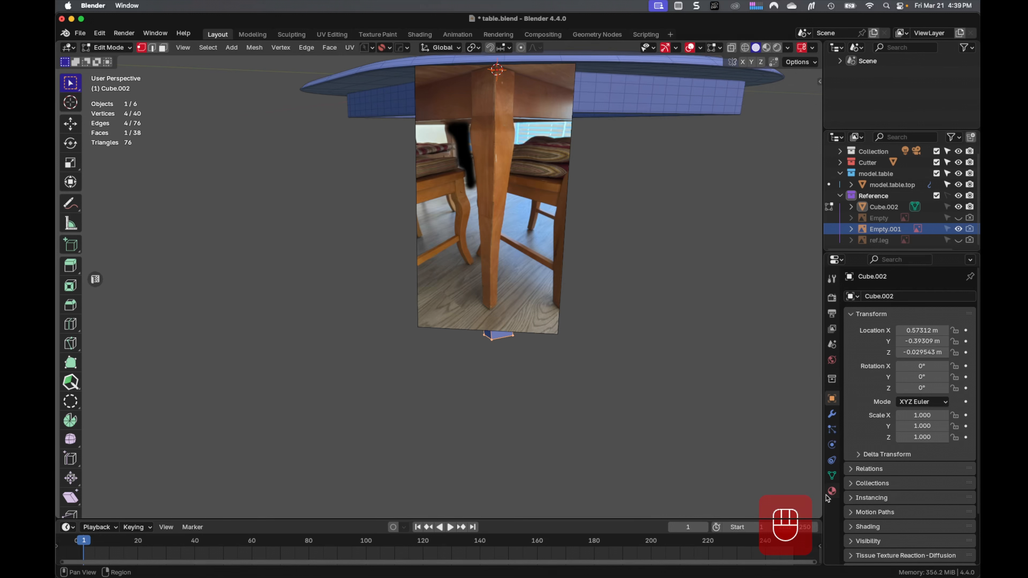
{"action": "left_click", "coordinate": [880, 241]}
{"action": "left_click", "coordinate": [882, 230]}
{"action": "middle_click_drag", "start_coordinate": [506, 342], "coordinate": [586, 363]}
{"action": "key", "text": "Tab"}
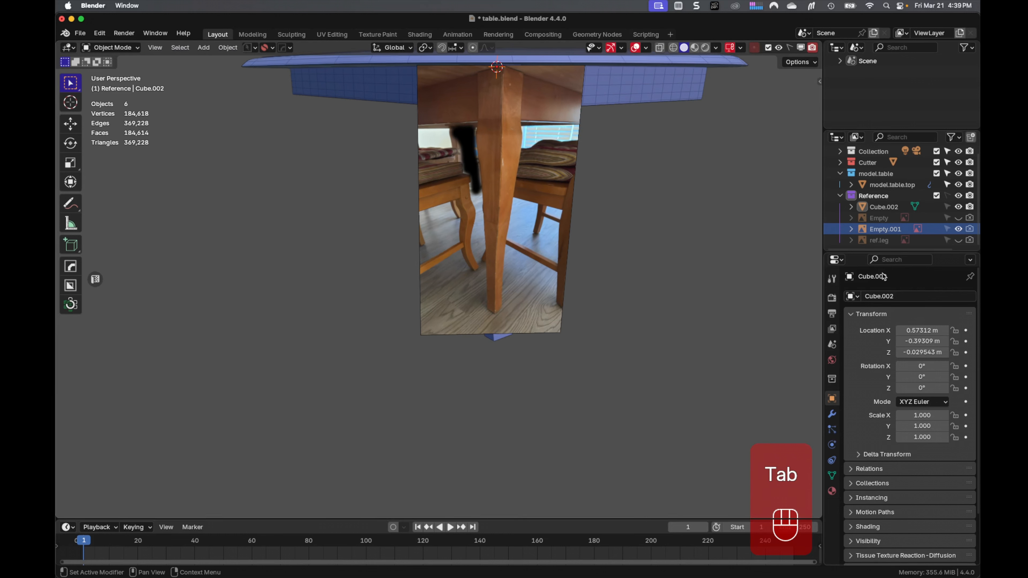
{"action": "left_click", "coordinate": [947, 197]}
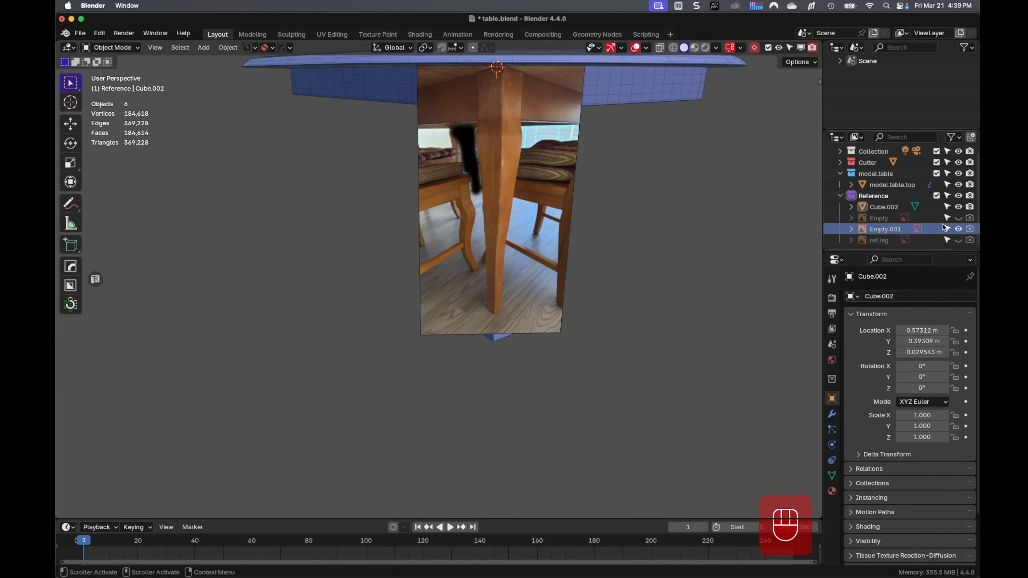
Step: Select the Empty.001 reference image and open its image display settings
{"action": "left_click", "coordinate": [883, 231]}
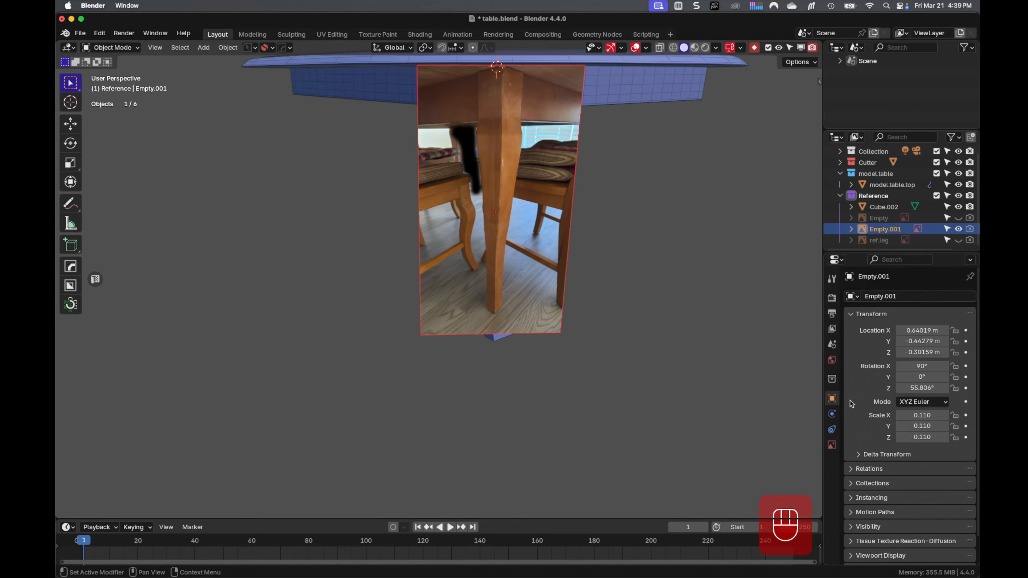
{"action": "left_click", "coordinate": [832, 445]}
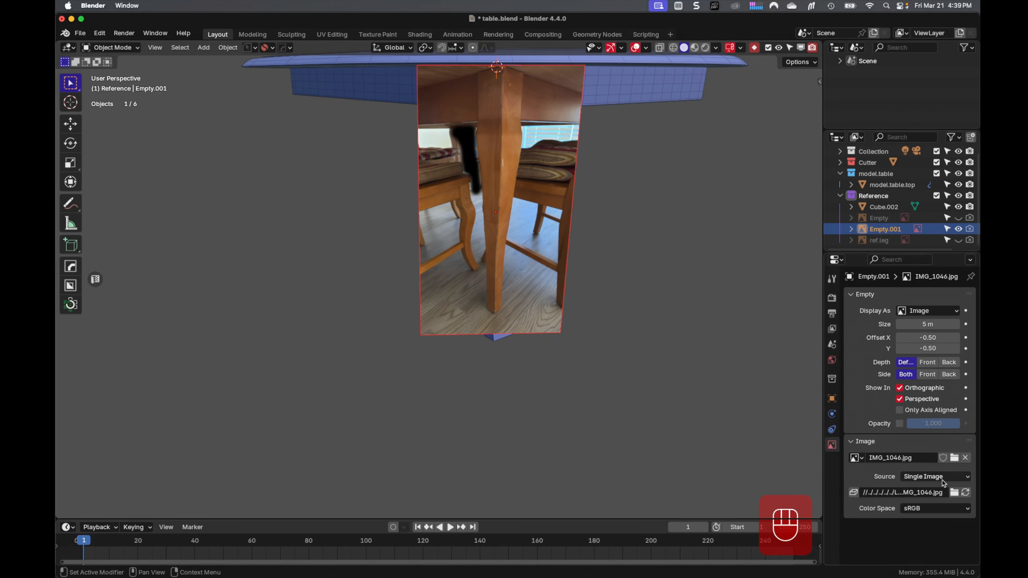
Step: Enable opacity on the Empty.001 reference image and lower it to about 0.446
{"action": "left_click", "coordinate": [899, 423]}
{"action": "left_click_drag", "start_coordinate": [944, 423], "coordinate": [928, 423]}
{"action": "mouse_move", "coordinate": [631, 409]}
{"action": "middle_mouse_down"}
{"action": "mouse_move", "coordinate": [600, 410]}
{"action": "mouse_move", "coordinate": [620, 407]}
{"action": "mouse_move", "coordinate": [615, 427]}
{"action": "mouse_move", "coordinate": [625, 420]}
{"action": "mouse_move", "coordinate": [603, 412]}
{"action": "mouse_move", "coordinate": [429, 397]}
{"action": "mouse_move", "coordinate": [597, 413]}
{"action": "mouse_move", "coordinate": [645, 405]}
{"action": "middle_mouse_up"}
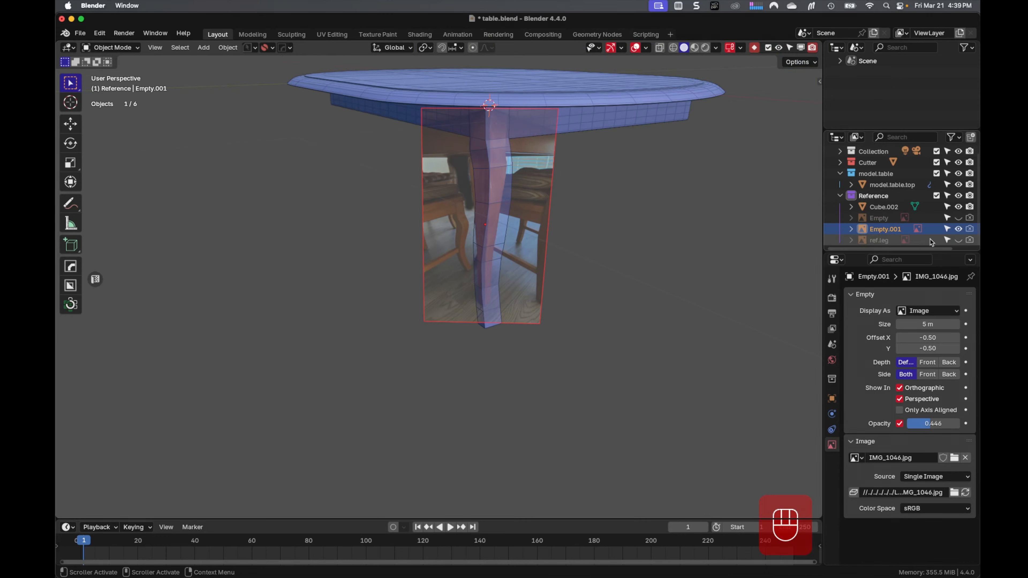
Step: Hide the Empty.001 reference image and show the Empty reference instead
{"action": "left_click", "coordinate": [959, 229]}
{"action": "left_click", "coordinate": [958, 218]}
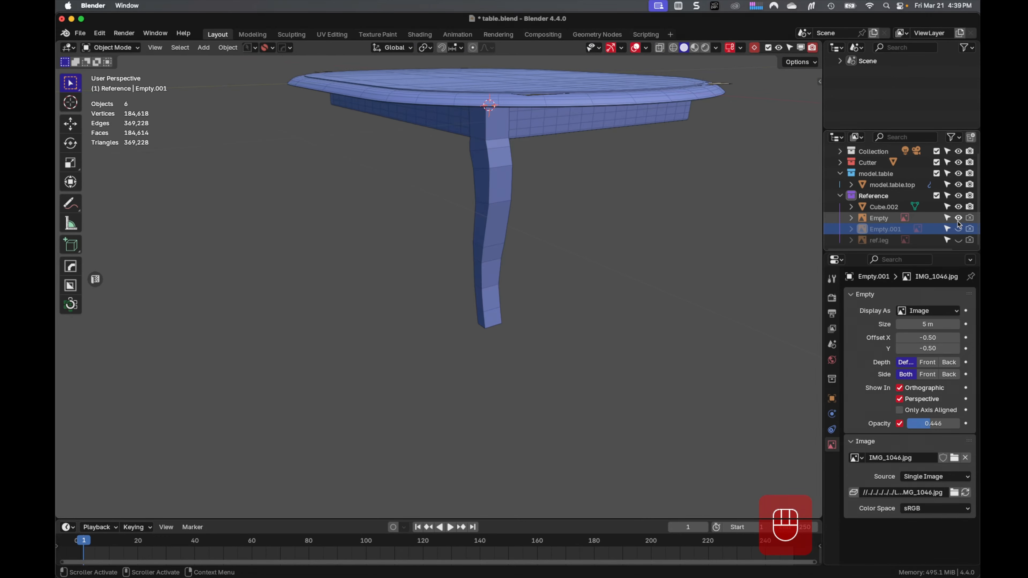
{"action": "middle_click_drag", "start_coordinate": [615, 356], "coordinate": [599, 232]}
{"action": "middle_click_drag", "start_coordinate": [630, 335], "coordinate": [684, 294]}
Step: Select the table leg's bottom segment in Edit Mode and try narrowing it to about 0.70 along Y
{"action": "key", "text": "Tab"}
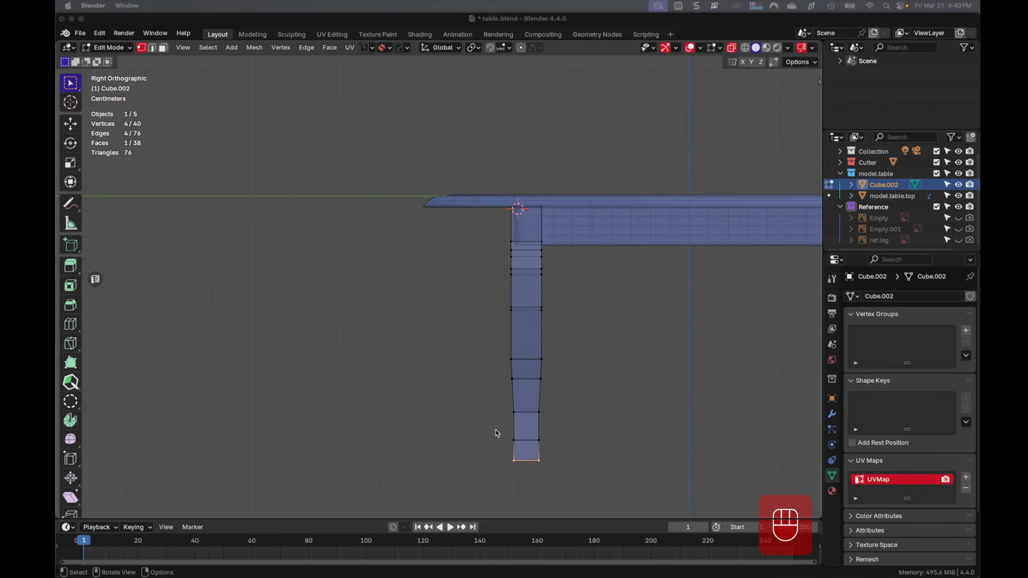
{"action": "left_click_drag", "start_coordinate": [499, 432], "coordinate": [567, 473]}
{"action": "key", "text": "s"}
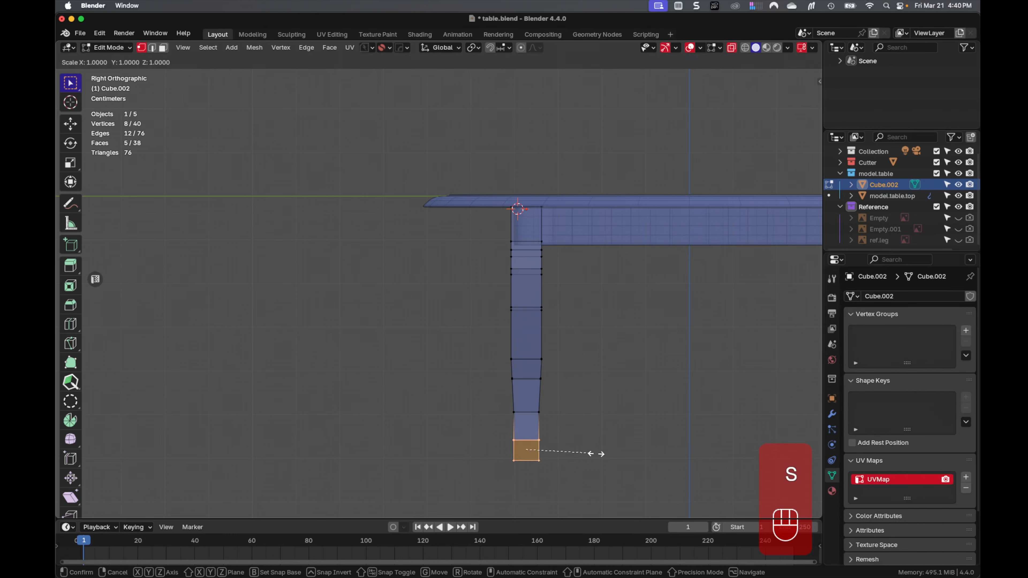
{"action": "key", "text": "y"}
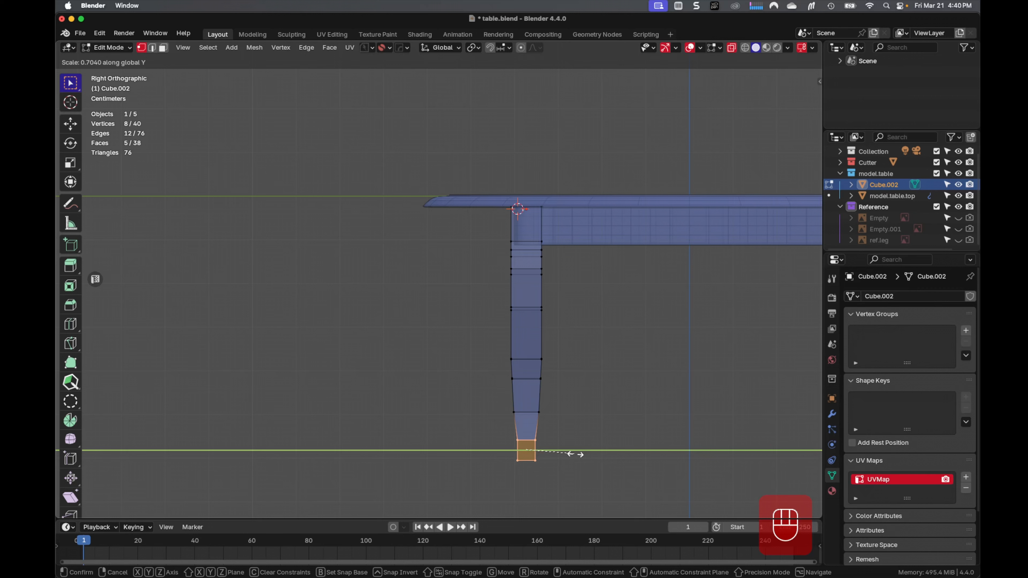
{"action": "left_click", "coordinate": [574, 455]}
Step: Taper the leg by scaling its bottom segment to about 0.65 along Y with smooth proportional editing
{"action": "key", "text": "o"}
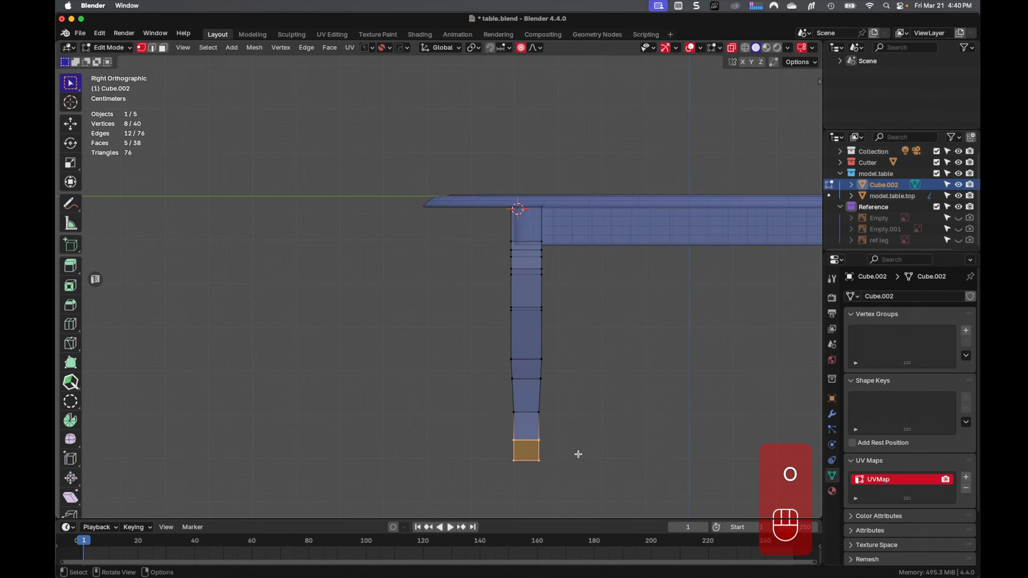
{"action": "key", "text": "s"}
{"action": "key", "text": "y"}
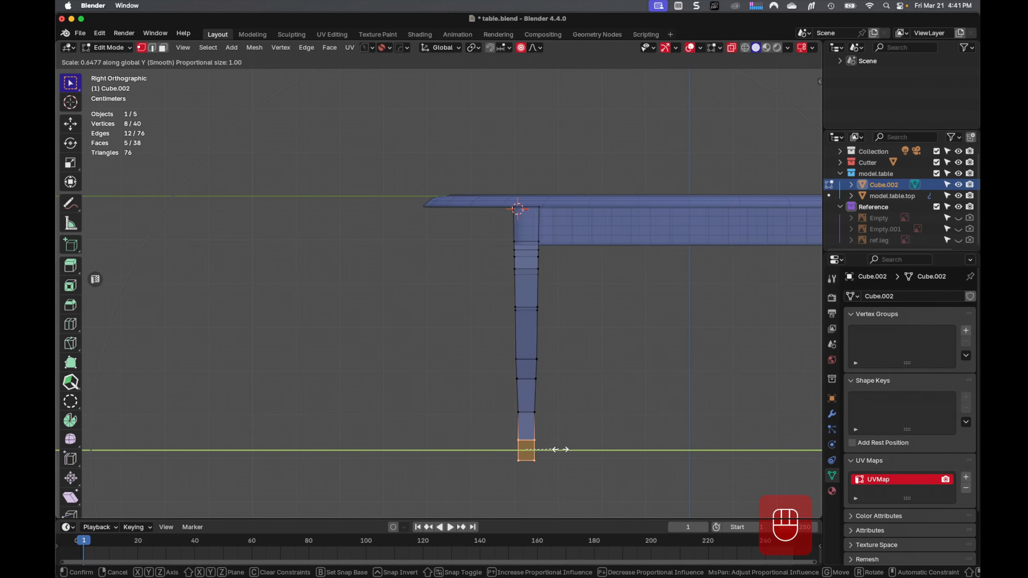
{"action": "left_click", "coordinate": [560, 450]}
{"action": "key", "text": "o"}
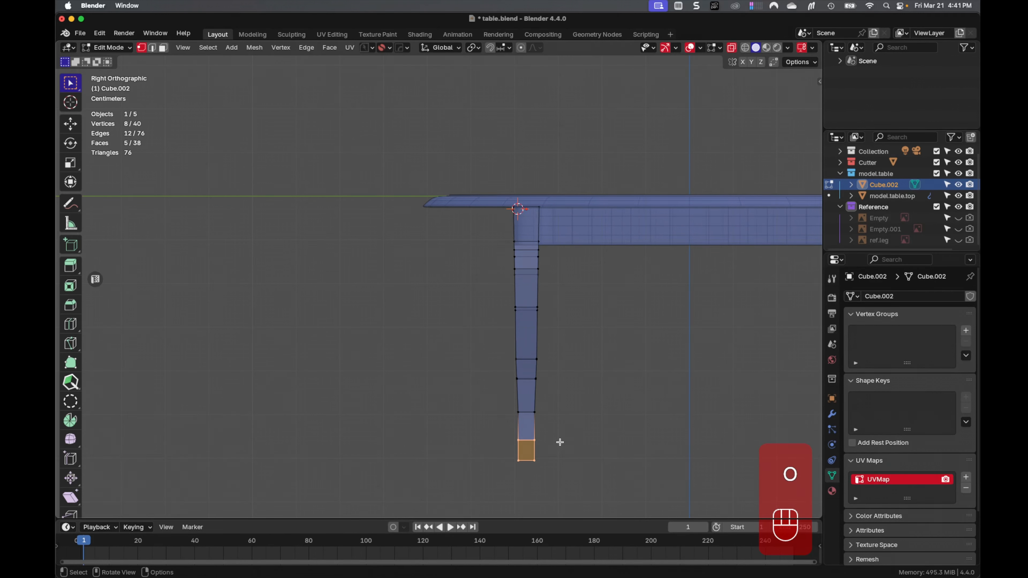
Step: Narrow the edge loop just above the foot of the leg slightly along Y
{"action": "left_click", "coordinate": [569, 447], "text": "alt"}
{"action": "key", "text": "s"}
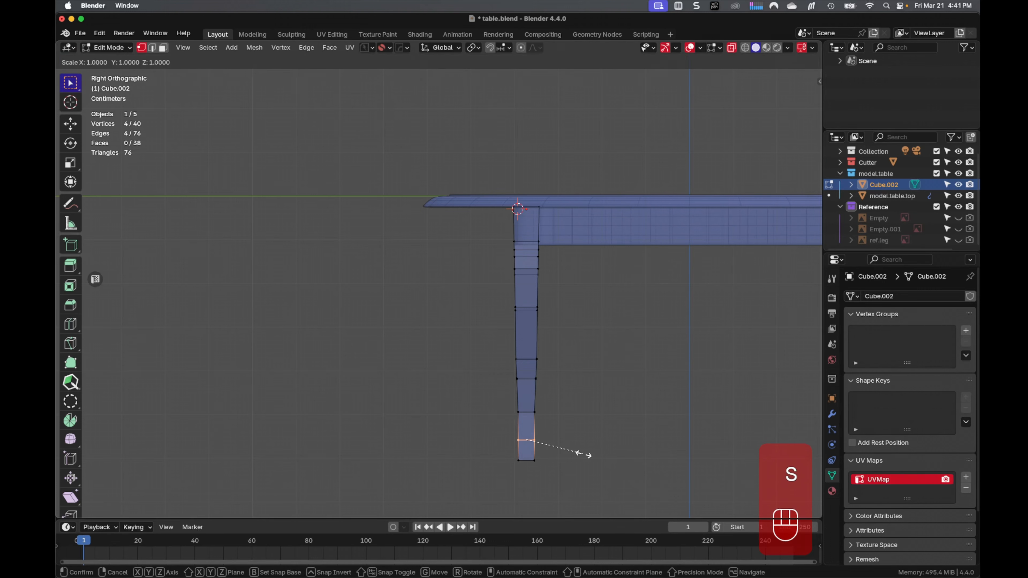
{"action": "key", "text": "y"}
{"action": "left_click", "coordinate": [575, 455]}
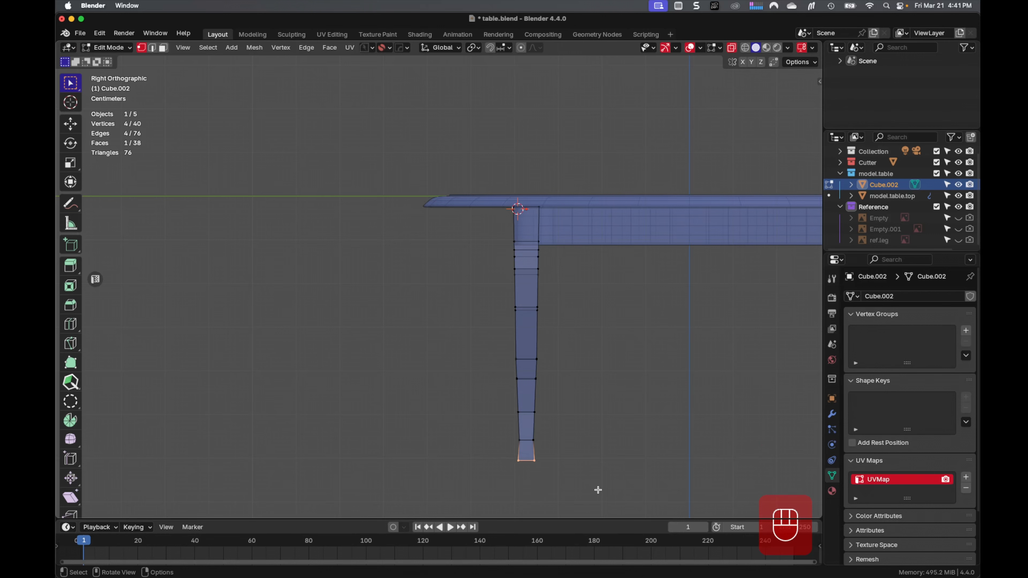
Step: Scale the leg's bottom face to about 0.73 along Y to continue the taper
{"action": "key", "text": "s"}
{"action": "key", "text": "y"}
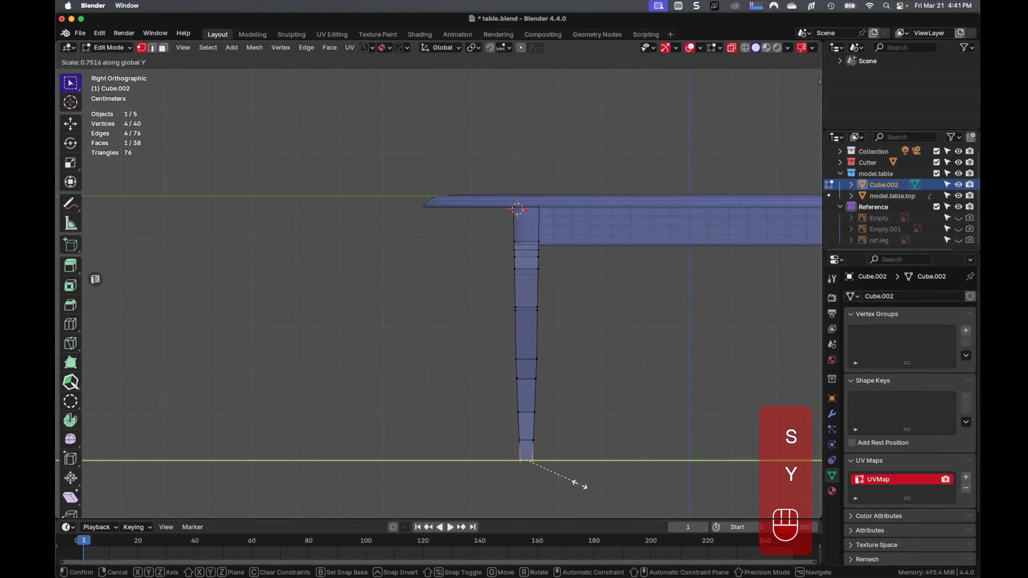
{"action": "left_click", "coordinate": [578, 484]}
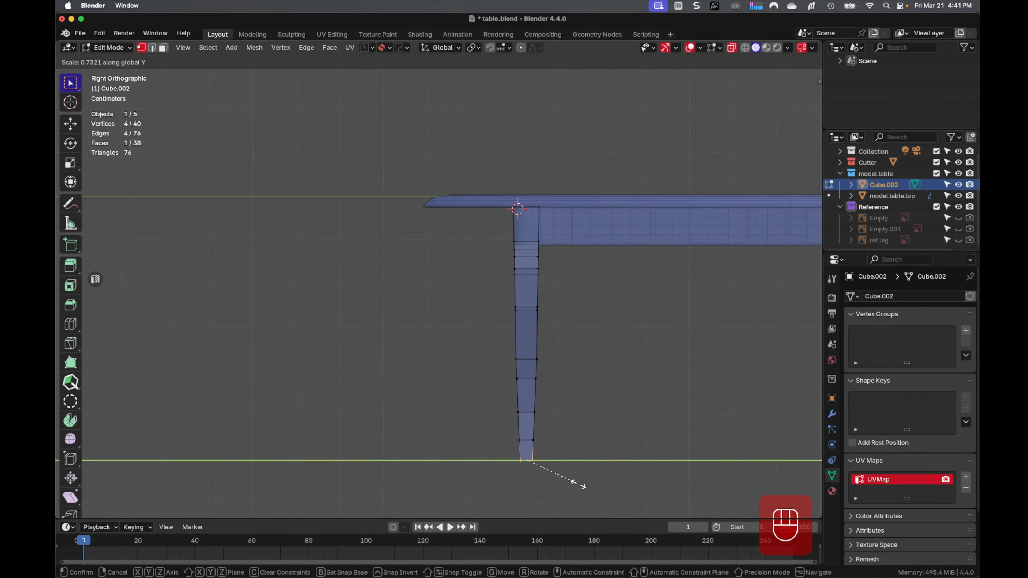
{"action": "middle_click_drag", "start_coordinate": [578, 437], "coordinate": [667, 445]}
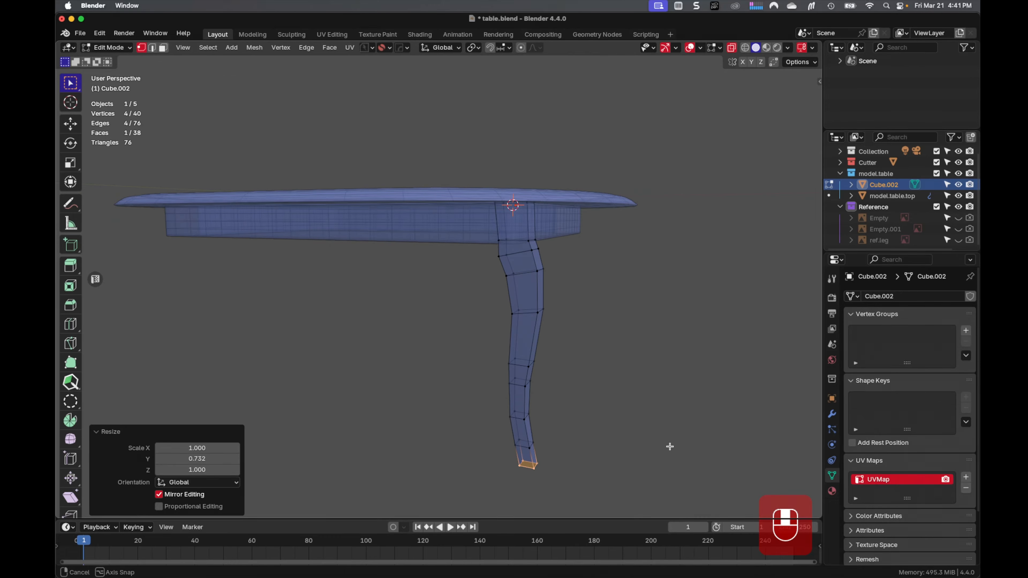
Step: Return to Object Mode and save table.blend
{"action": "key", "text": "Tab"}
{"action": "left_click", "coordinate": [586, 398]}
{"action": "middle_click_drag", "start_coordinate": [587, 399], "coordinate": [590, 284]}
{"action": "key", "text": "super+s"}
Step: Isolate the leg Cube.002 in local view and enter Edit Mode
{"action": "left_click", "coordinate": [587, 279]}
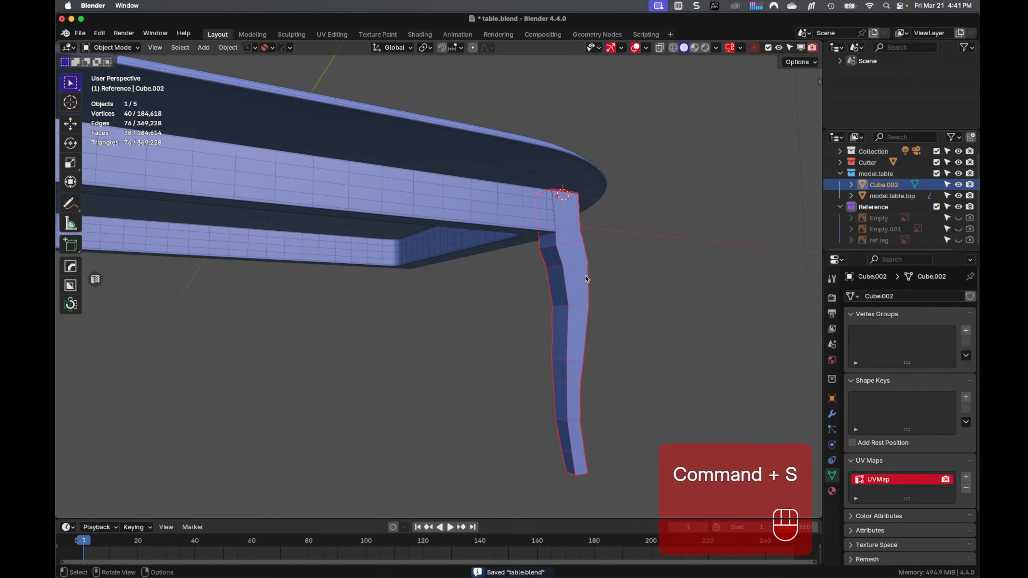
{"action": "key", "text": "KP_Divide"}
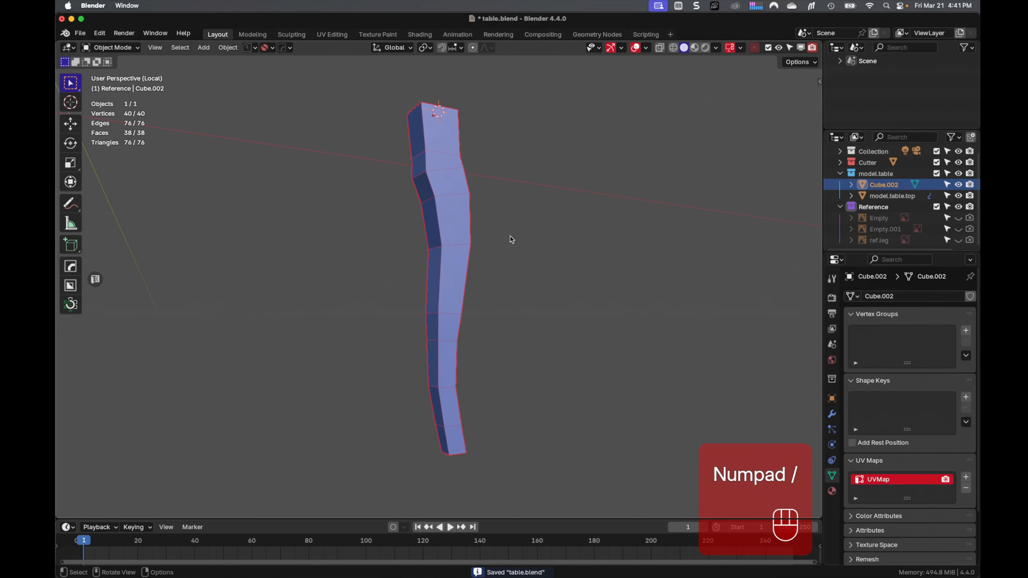
{"action": "key", "text": "Tab"}
Step: Select the four long corner edge loops running down the length of the leg
{"action": "middle_click_drag", "start_coordinate": [484, 376], "coordinate": [503, 340]}
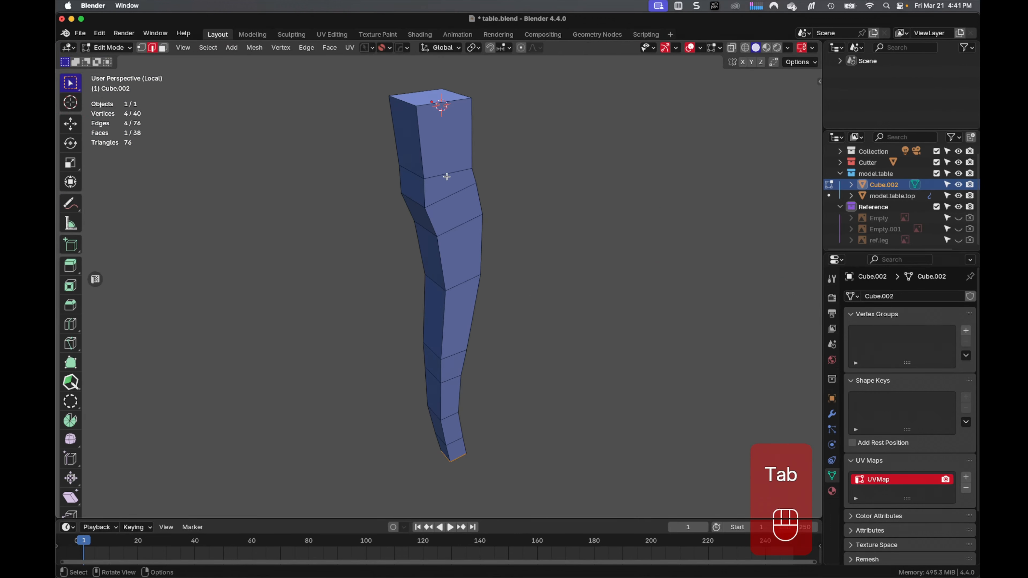
{"action": "left_click", "coordinate": [422, 158]}
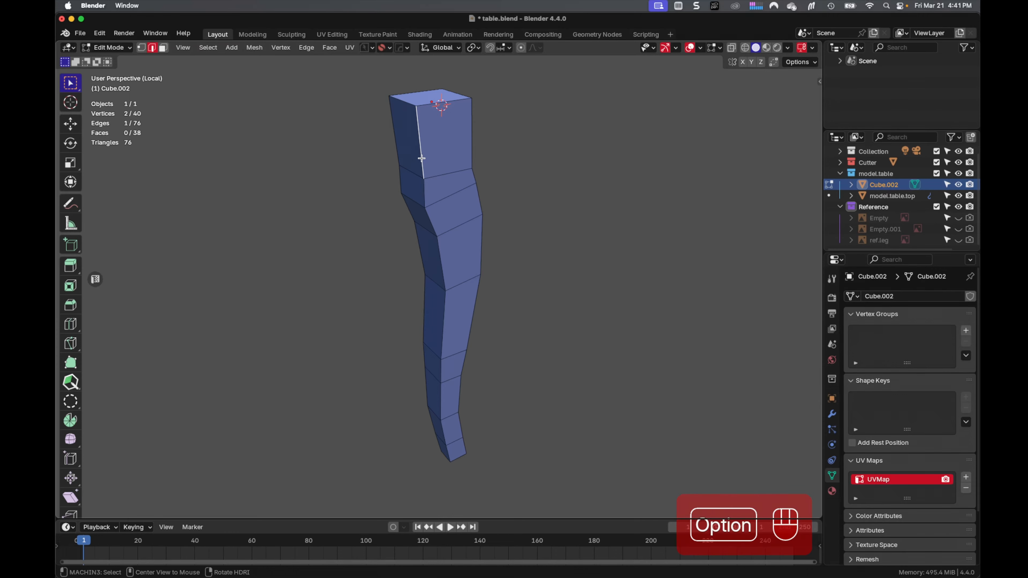
{"action": "left_click", "coordinate": [421, 158], "text": "alt"}
{"action": "left_click", "coordinate": [394, 148], "text": "alt+shift"}
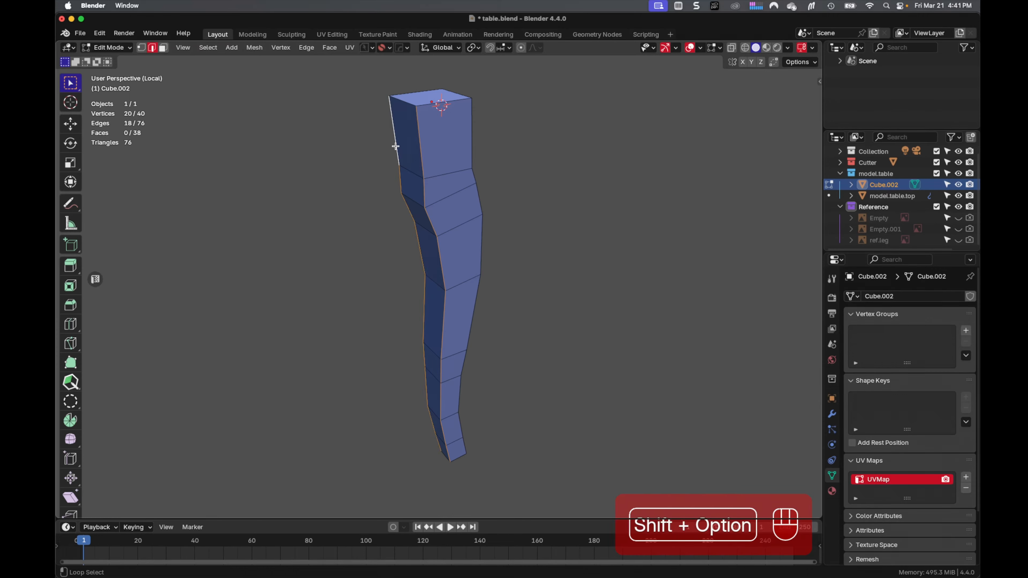
{"action": "middle_click_drag", "start_coordinate": [394, 147], "coordinate": [447, 323]}
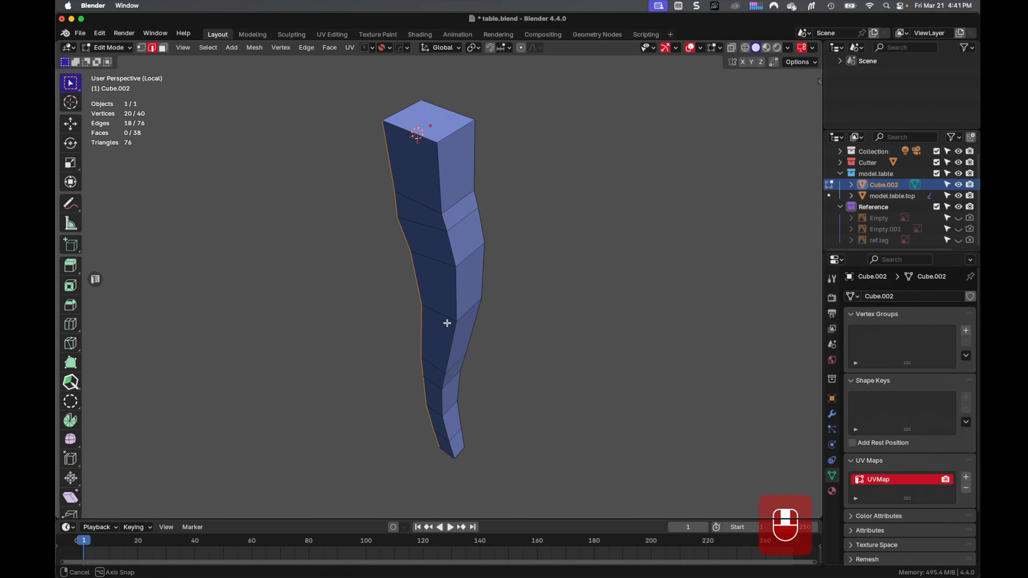
{"action": "left_click", "coordinate": [439, 188], "text": "alt+shift"}
{"action": "left_click", "coordinate": [472, 167], "text": "alt+shift"}
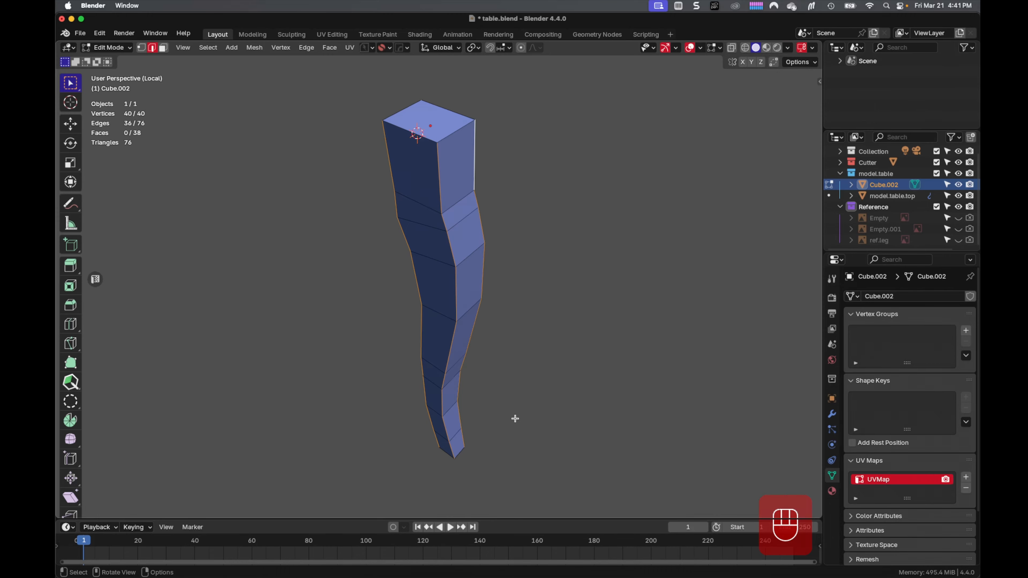
Step: Add the edges around the leg's bottom and top ends to the corner edge selection
{"action": "middle_click_drag", "start_coordinate": [514, 415], "coordinate": [499, 288]}
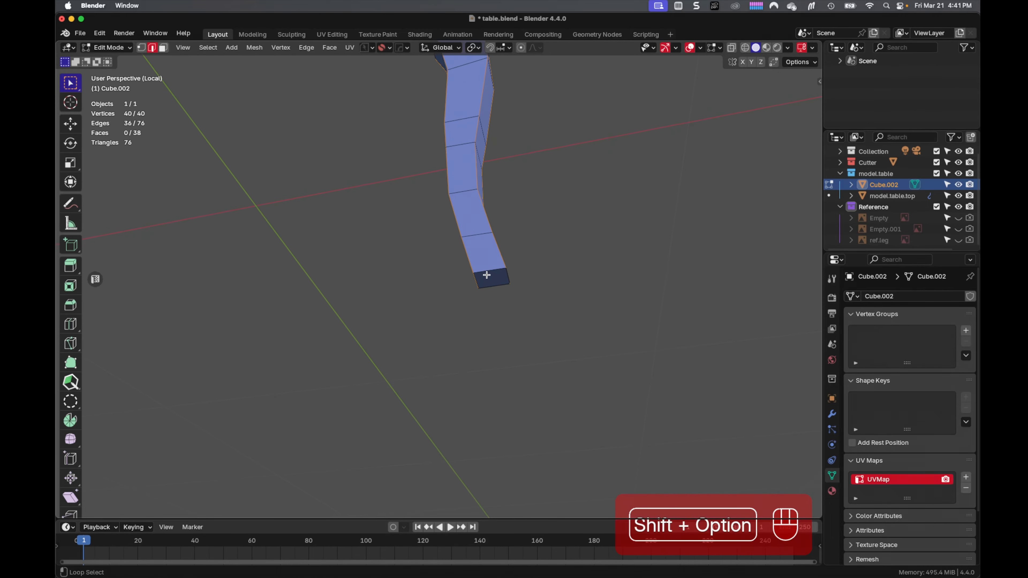
{"action": "left_click", "coordinate": [488, 271], "text": "alt+shift"}
{"action": "left_click", "coordinate": [495, 286], "text": "alt+shift"}
{"action": "left_click", "coordinate": [483, 280], "text": "alt+shift"}
{"action": "middle_click_drag", "start_coordinate": [471, 280], "coordinate": [509, 436]}
{"action": "left_click", "coordinate": [478, 283], "text": "alt+shift"}
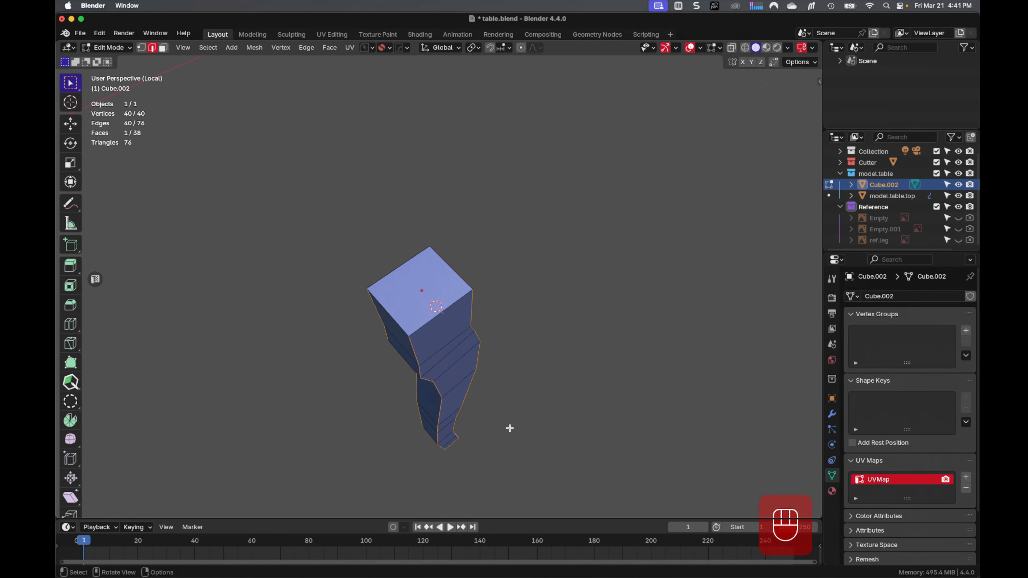
{"action": "left_click", "coordinate": [427, 323], "text": "alt+shift"}
{"action": "left_click", "coordinate": [391, 321], "text": "alt+shift"}
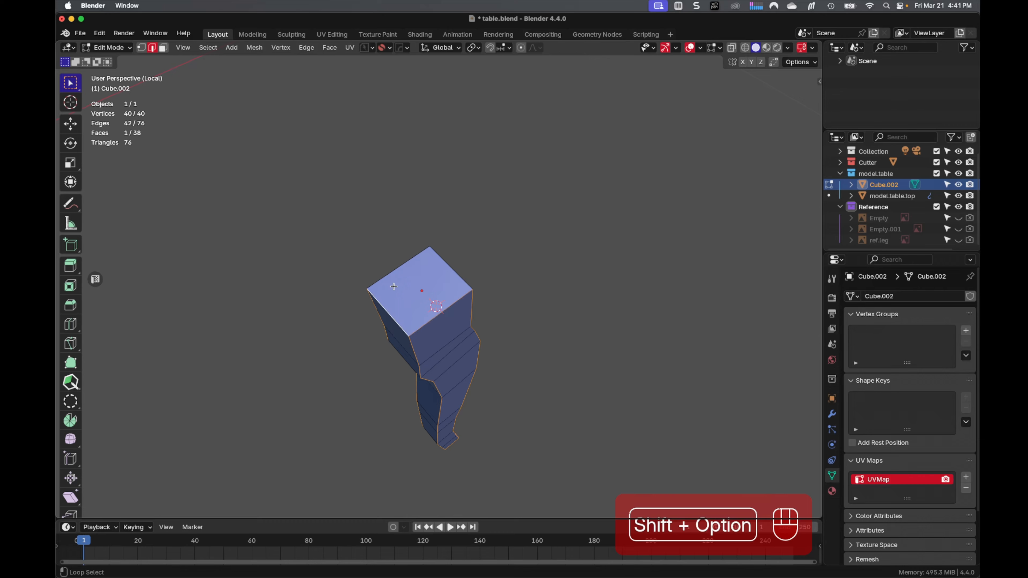
{"action": "left_click", "coordinate": [390, 273], "text": "alt+shift"}
{"action": "left_click", "coordinate": [448, 270], "text": "alt+shift"}
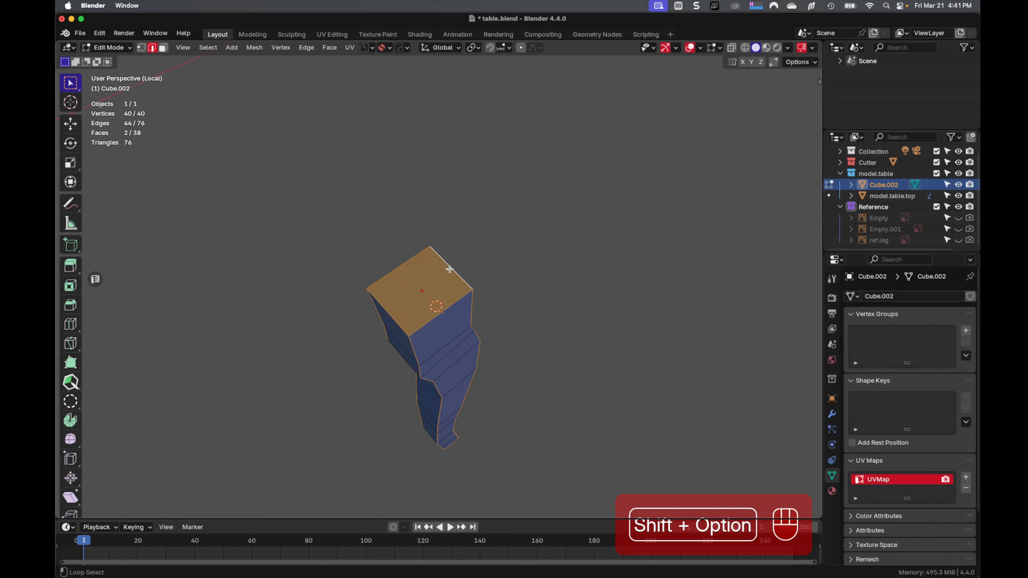
Step: Bevel the selected leg edges with 2 segments and a width of about 0.0024 m
{"action": "middle_click_drag", "start_coordinate": [489, 416], "coordinate": [496, 356]}
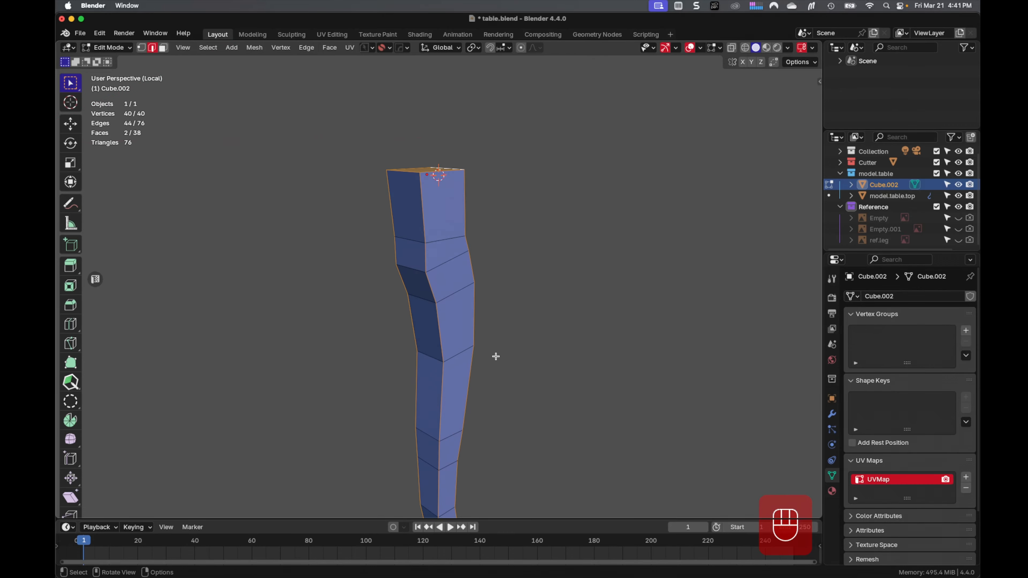
{"action": "key", "text": "ctrl+b"}
{"action": "key", "text": "ctrl+b"}
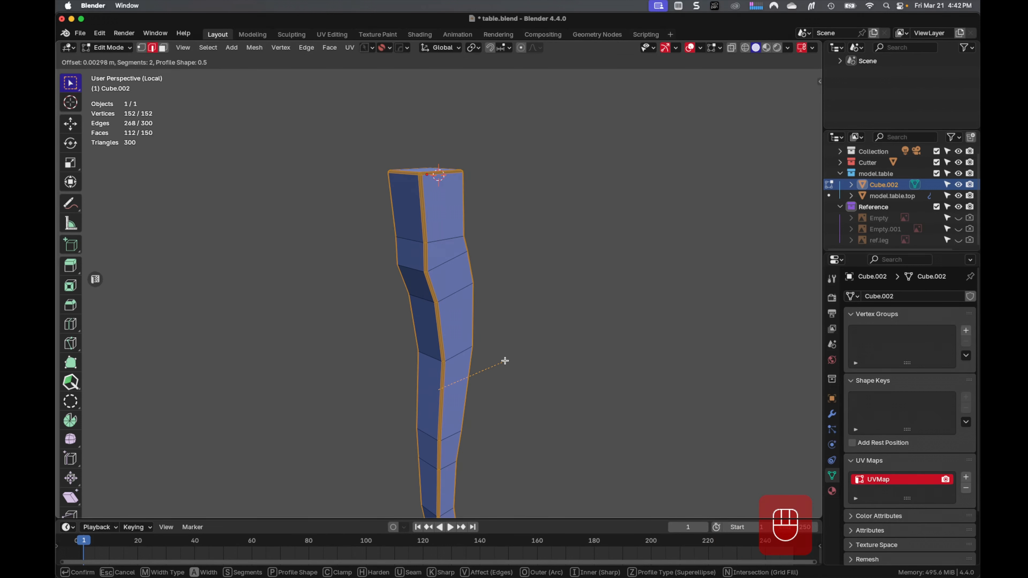
{"action": "left_click", "coordinate": [505, 361]}
Step: Switch back to Object Mode and leave local view to bring back the whole table
{"action": "key", "text": "Tab"}
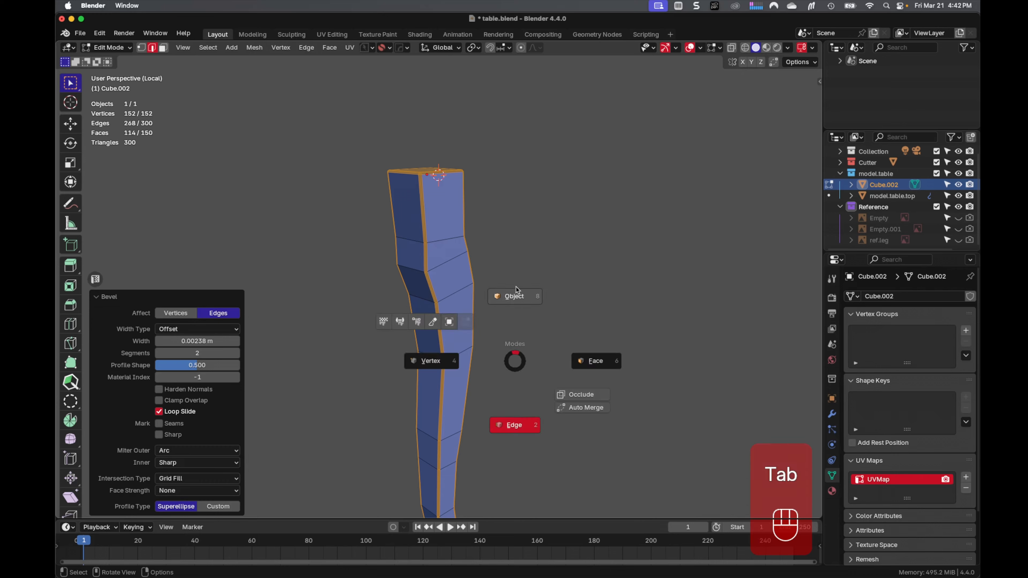
{"action": "scroll", "coordinate": [515, 320], "scroll_direction": "down", "scroll_amount": 3}
{"action": "key", "text": "KP_Divide"}
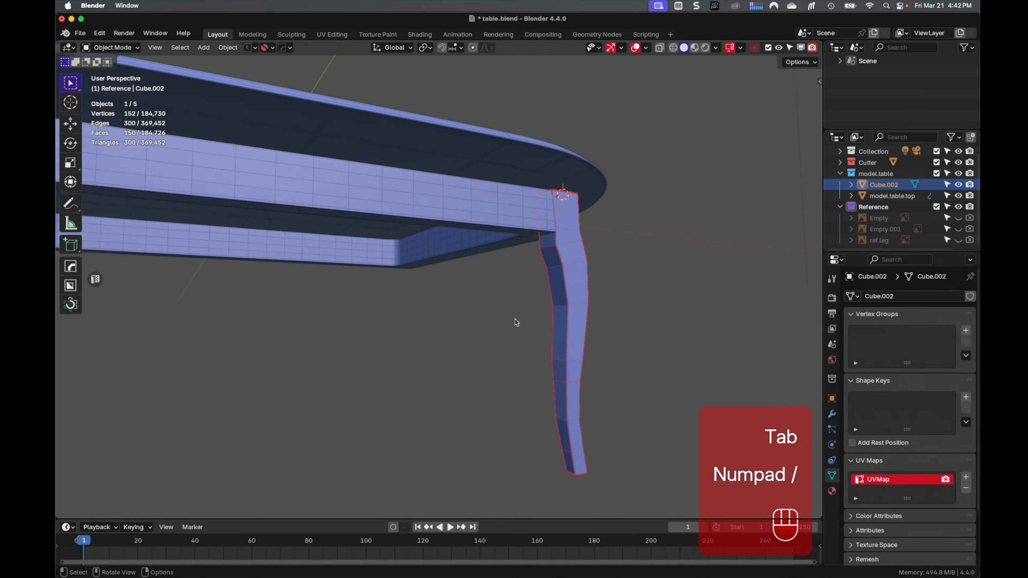
Step: Add a level 3 subdivision surface to the leg
{"action": "middle_click_drag", "start_coordinate": [639, 355], "coordinate": [500, 379]}
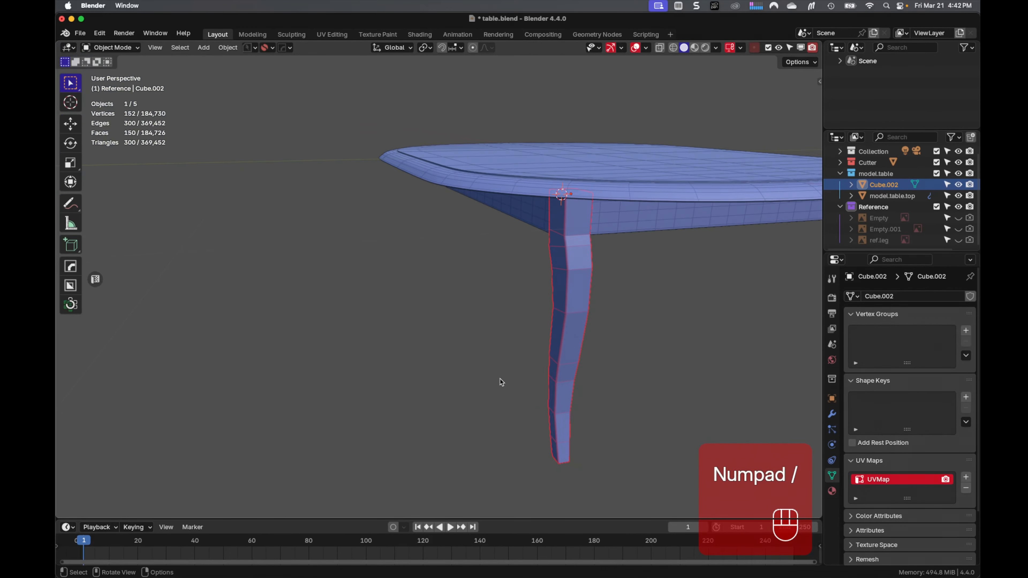
{"action": "key", "text": "ctrl+3"}
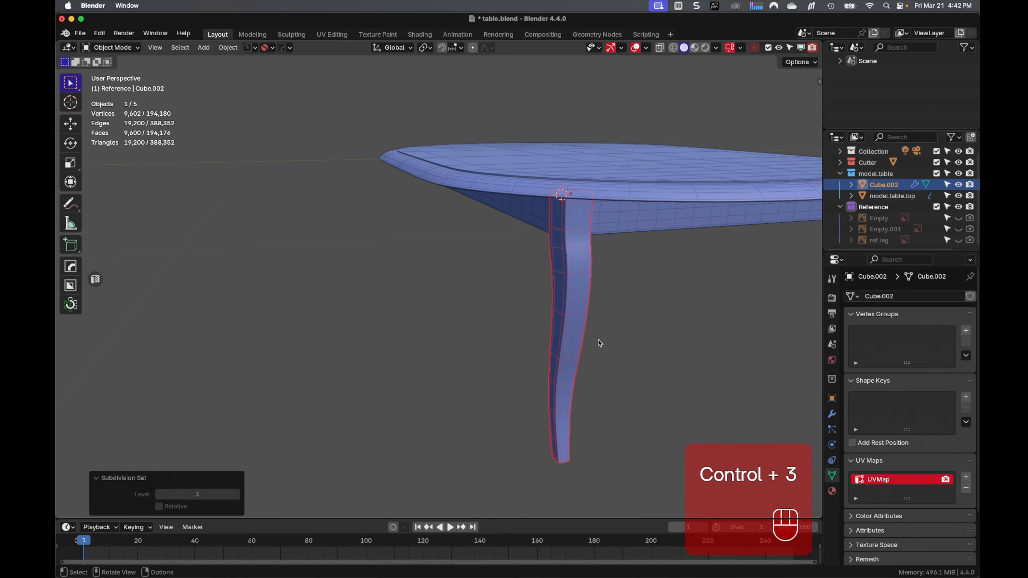
{"action": "middle_click_drag", "start_coordinate": [599, 344], "coordinate": [689, 338]}
Step: Apply smooth shading to the leg, deselect it and save the file
{"action": "right_click", "coordinate": [555, 286]}
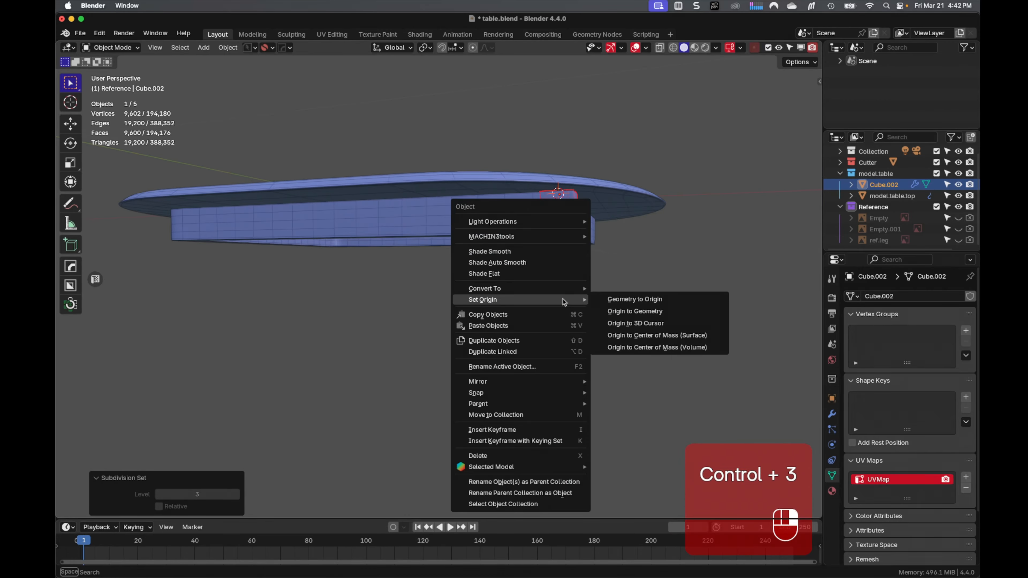
{"action": "left_click", "coordinate": [547, 252]}
{"action": "left_click", "coordinate": [636, 319]}
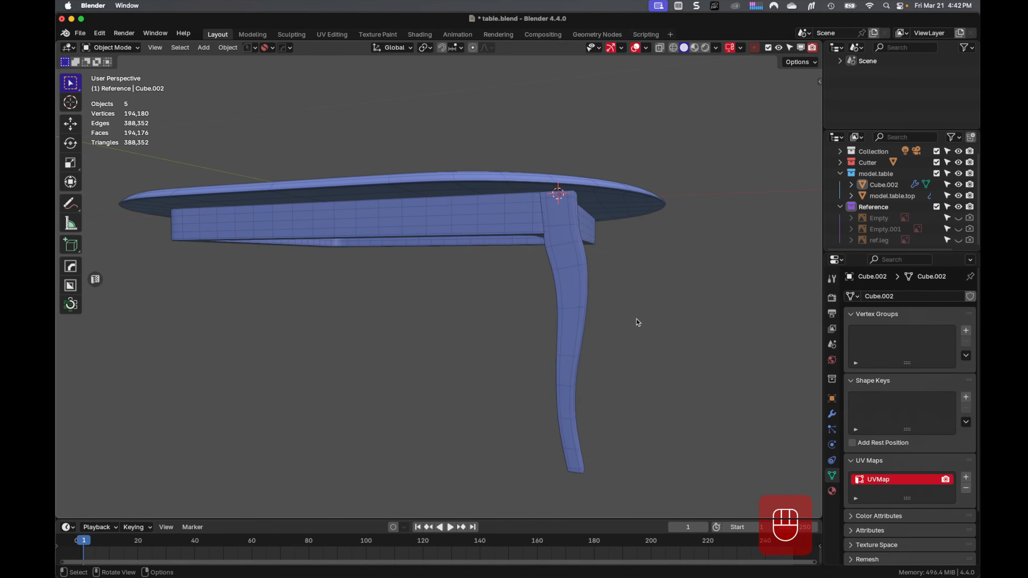
{"action": "middle_click_drag", "start_coordinate": [636, 319], "coordinate": [578, 354]}
{"action": "key", "text": "super+s"}
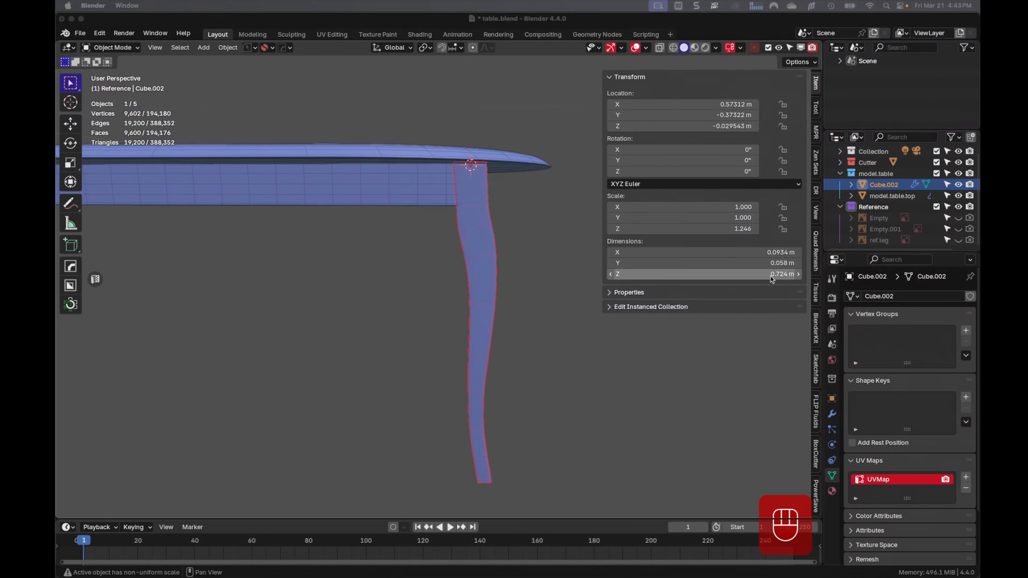
Step: Set the leg's Z dimension to 28.5 inches
{"action": "left_click", "coordinate": [768, 271]}
{"action": "type", "text": "28.5 in"}
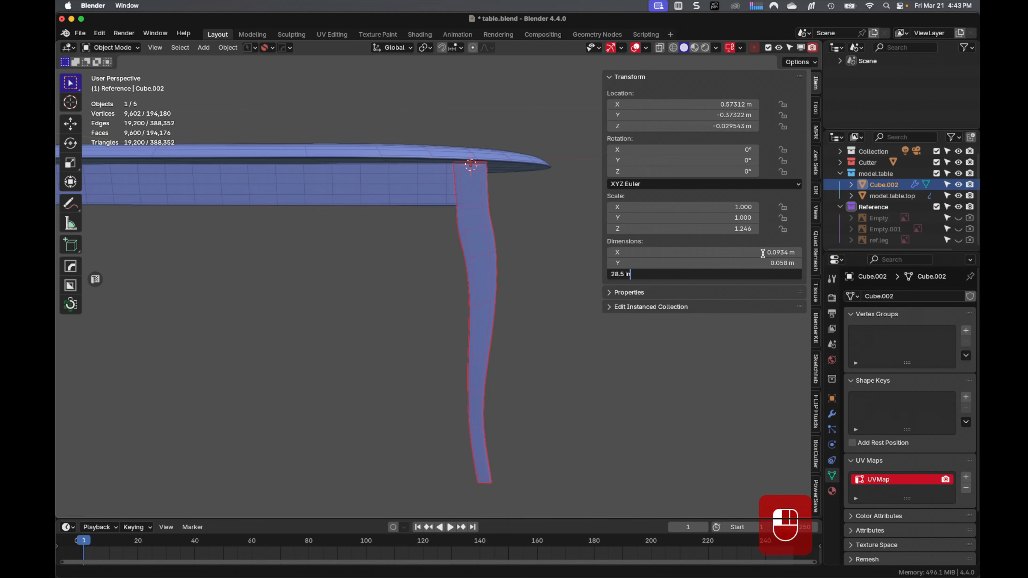
{"action": "type", "text": "ches"}
{"action": "key", "text": "Return"}
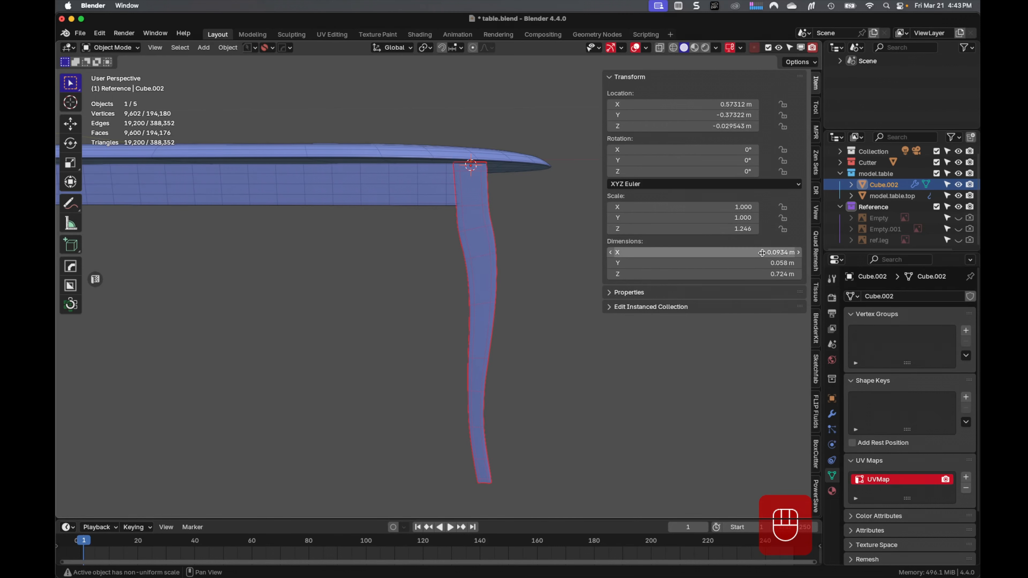
Step: Apply the leg's scale, deselect the leg and save the file
{"action": "middle_click_drag", "start_coordinate": [554, 287], "coordinate": [476, 300]}
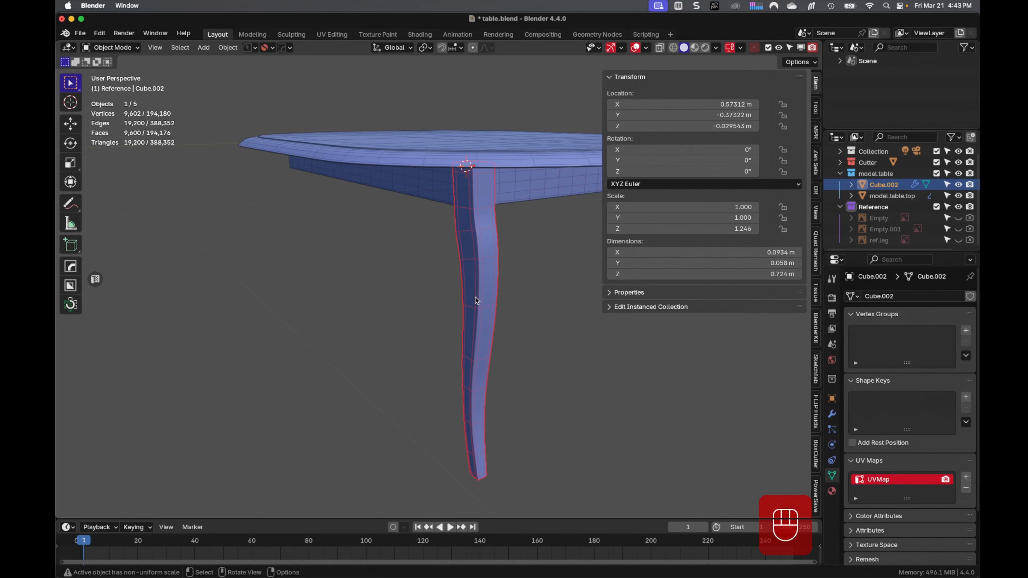
{"action": "key", "text": "ctrl+a"}
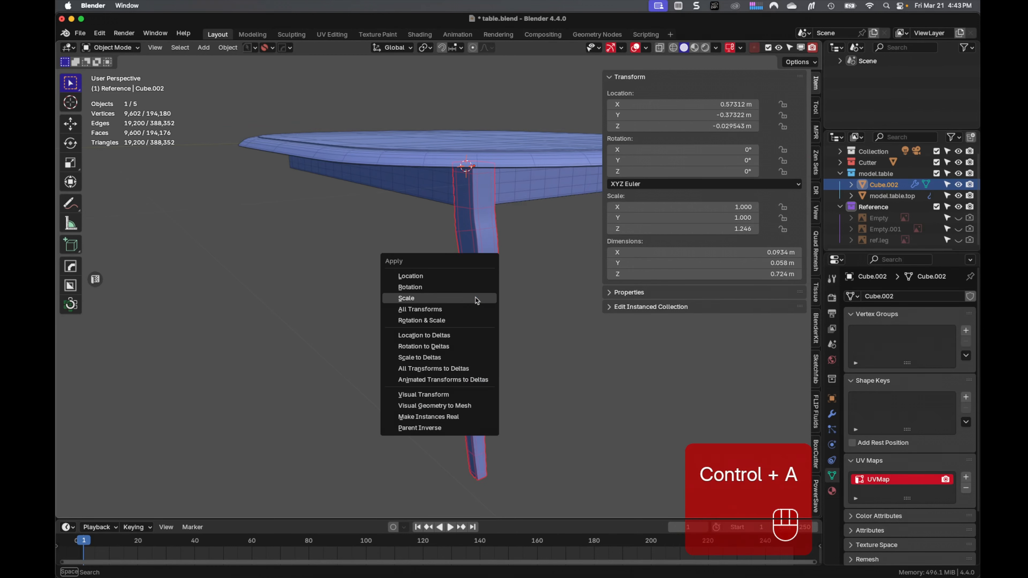
{"action": "left_click", "coordinate": [477, 300]}
{"action": "left_click", "coordinate": [519, 319]}
{"action": "middle_click_drag", "start_coordinate": [520, 319], "coordinate": [511, 345]}
{"action": "key", "text": "super+s"}
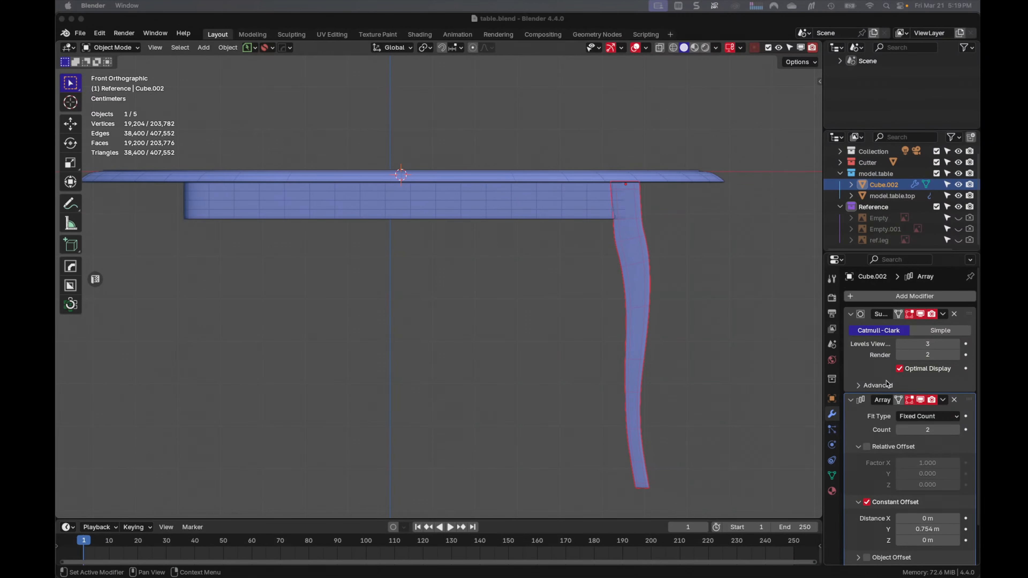
Step: Add a Mirror modifier to the arrayed table legs
{"action": "scroll", "coordinate": [870, 407], "scroll_direction": "down", "scroll_amount": 2}
{"action": "scroll", "coordinate": [871, 446], "scroll_direction": "up", "scroll_amount": 2}
{"action": "left_click", "coordinate": [854, 297]}
{"action": "mouse_move", "coordinate": [835, 335]}
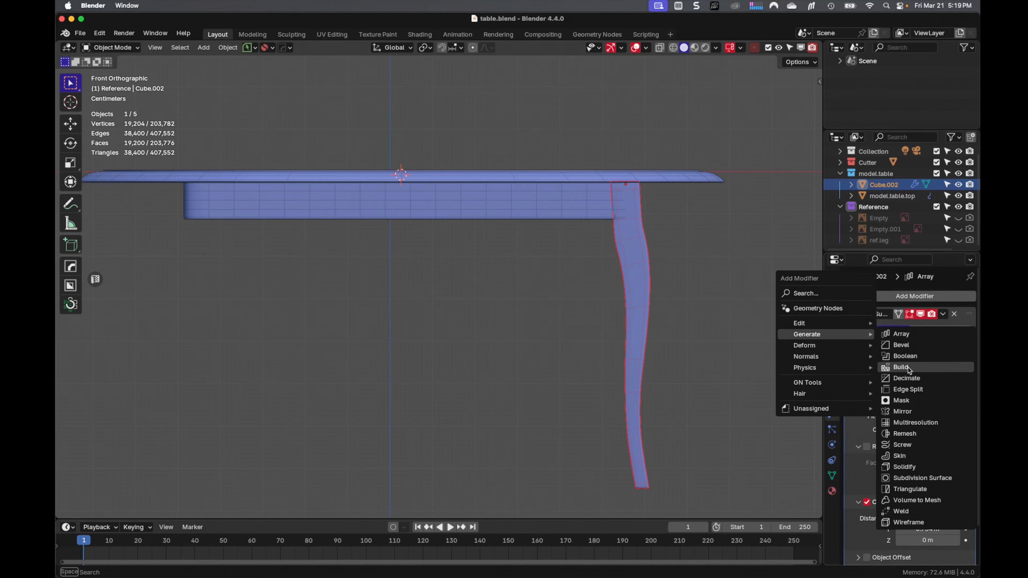
{"action": "left_click", "coordinate": [902, 412]}
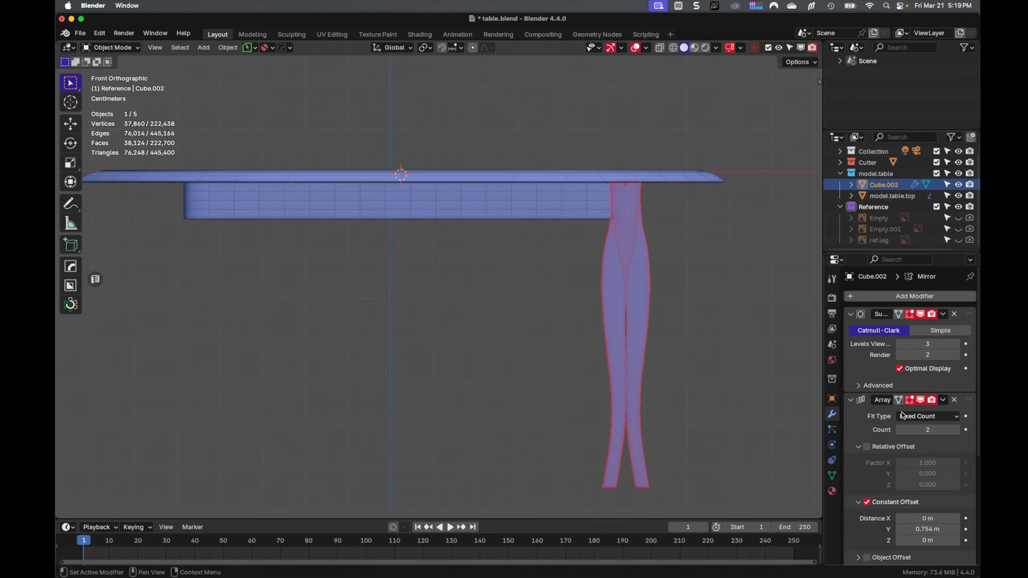
Step: Use the frame under the tabletop (Cube) as the legs' X-axis mirror object, and save the file
{"action": "scroll", "coordinate": [911, 425], "scroll_direction": "down", "scroll_amount": 5}
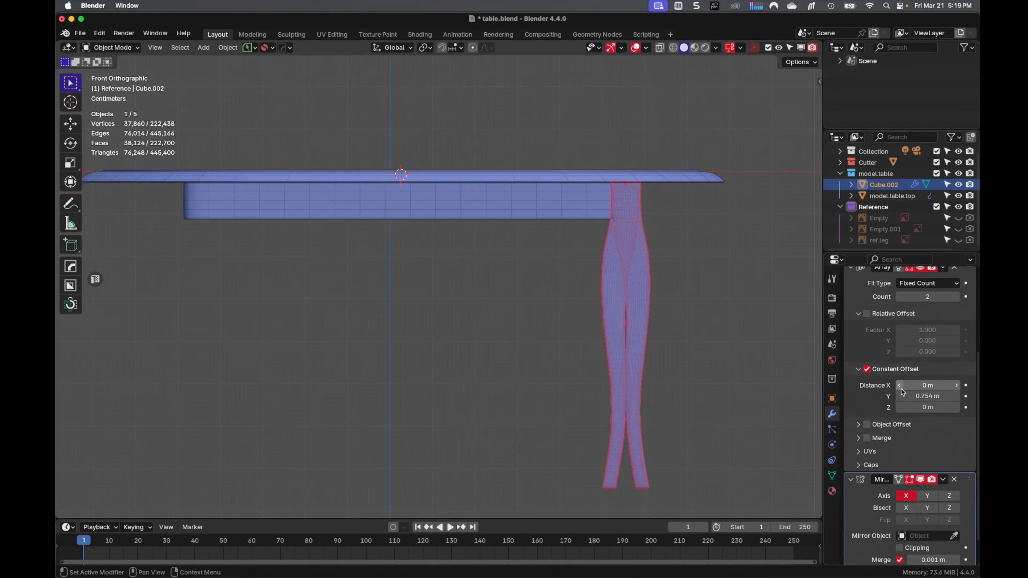
{"action": "scroll", "coordinate": [970, 483], "scroll_direction": "down", "scroll_amount": 2}
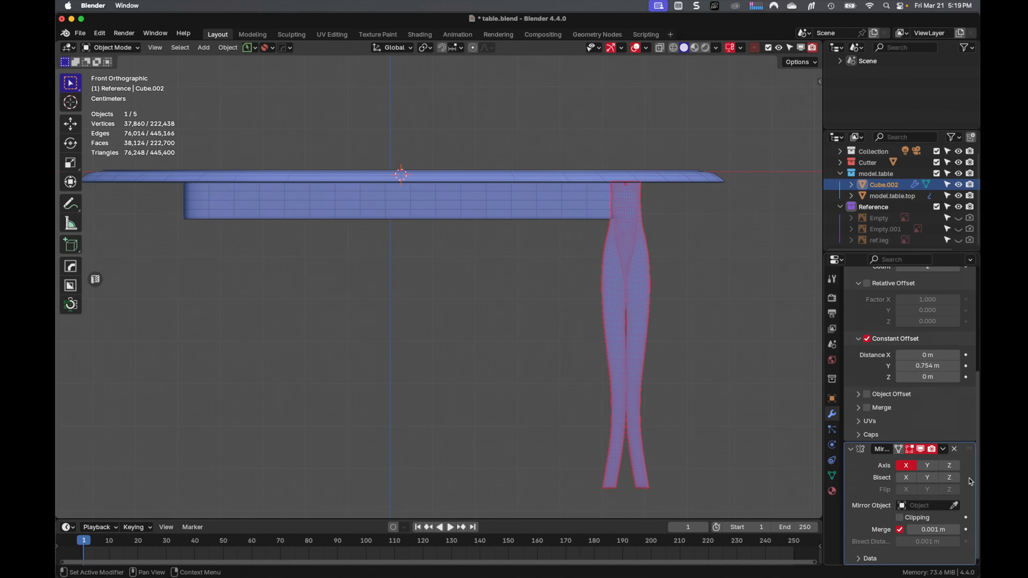
{"action": "left_click", "coordinate": [955, 506]}
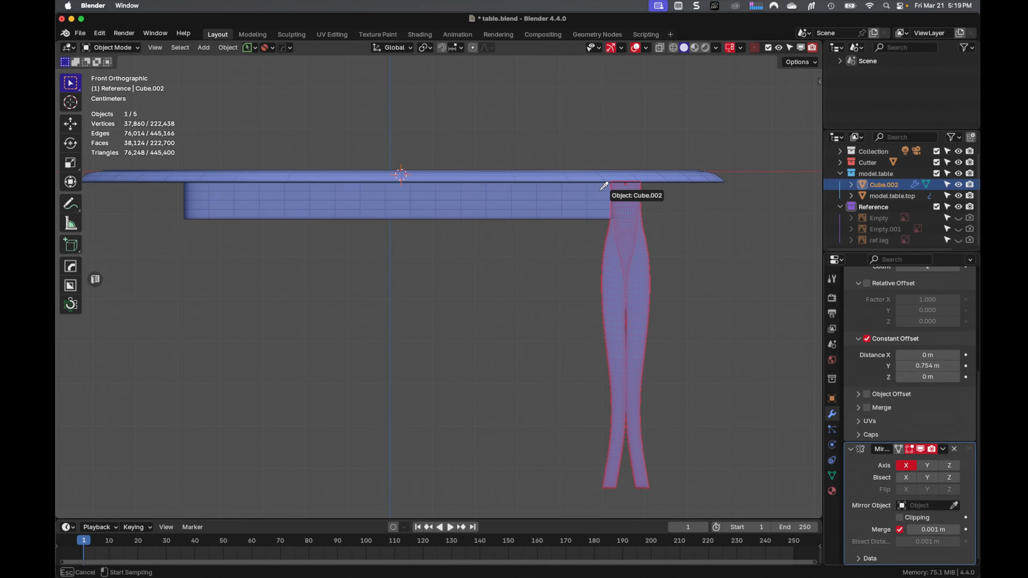
{"action": "left_click", "coordinate": [561, 191]}
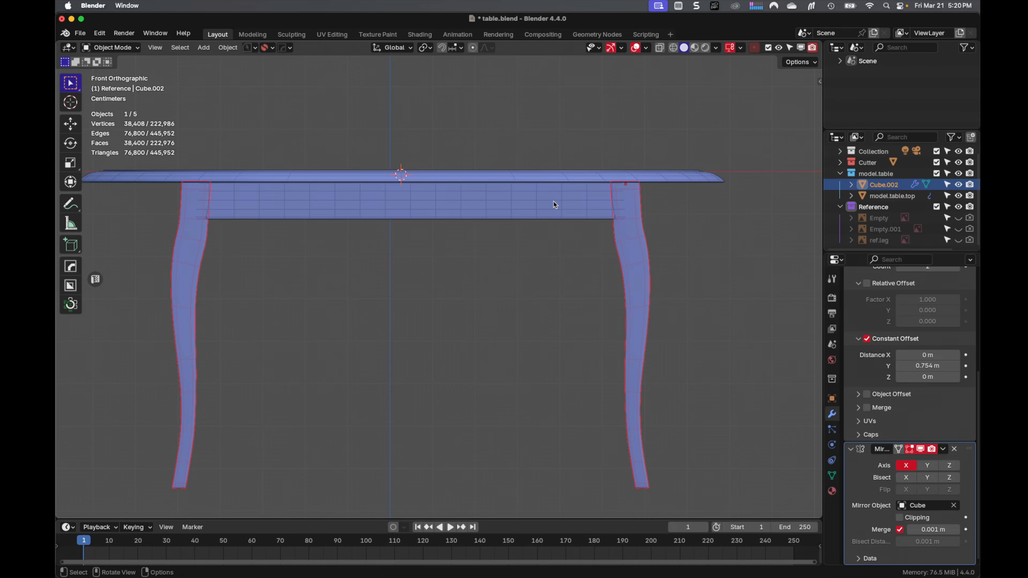
{"action": "left_click", "coordinate": [533, 147]}
{"action": "middle_click_drag", "start_coordinate": [533, 146], "coordinate": [578, 232]}
{"action": "key", "text": "super+s"}
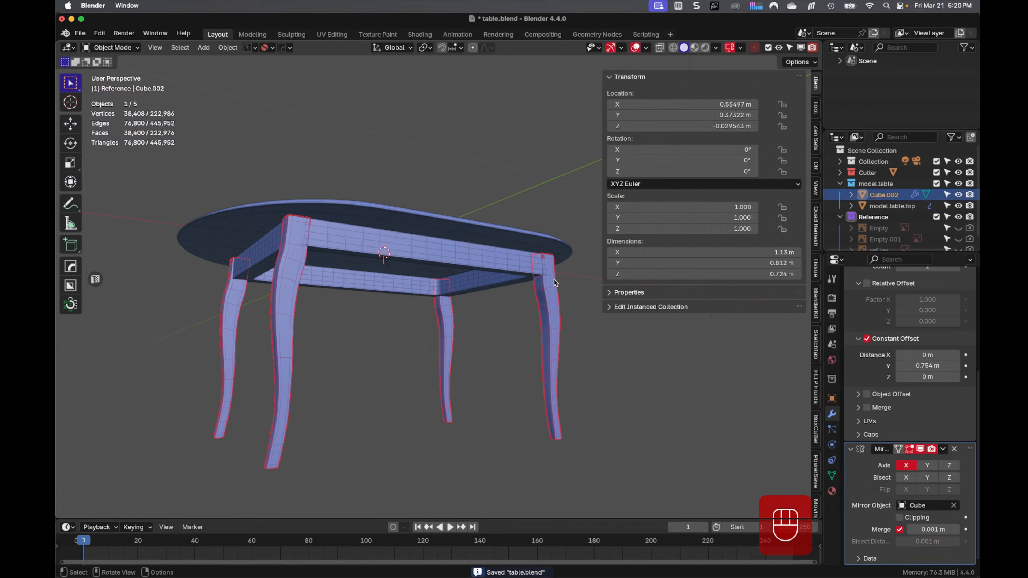
Step: Parent the legs to the frame under the tabletop with Object (Keep Transform), and collapse the Reference collection
{"action": "left_click", "coordinate": [498, 249], "text": "shift"}
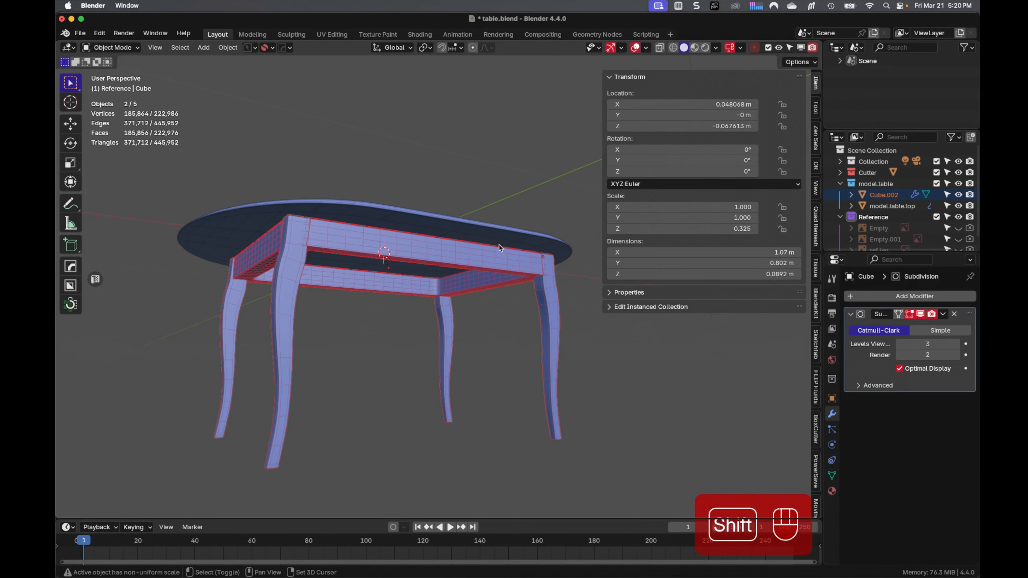
{"action": "key", "text": "ctrl+p"}
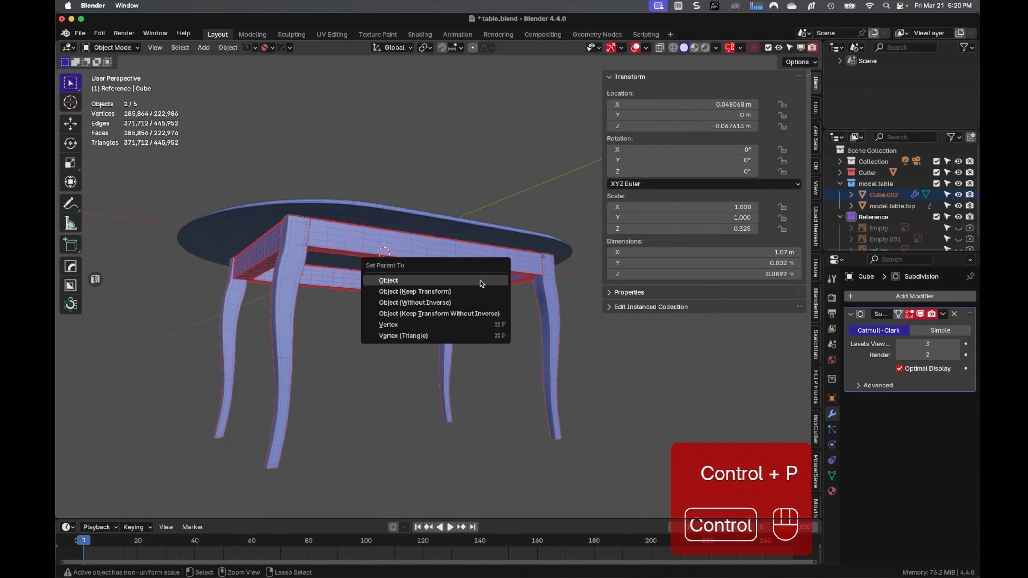
{"action": "left_click", "coordinate": [477, 290]}
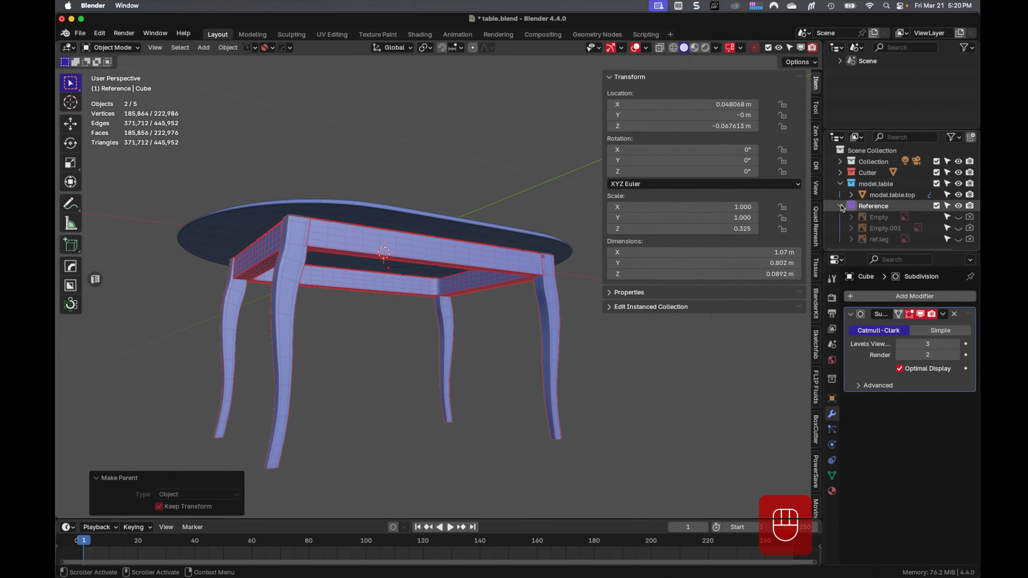
{"action": "left_click_drag", "start_coordinate": [887, 206], "coordinate": [917, 214]}
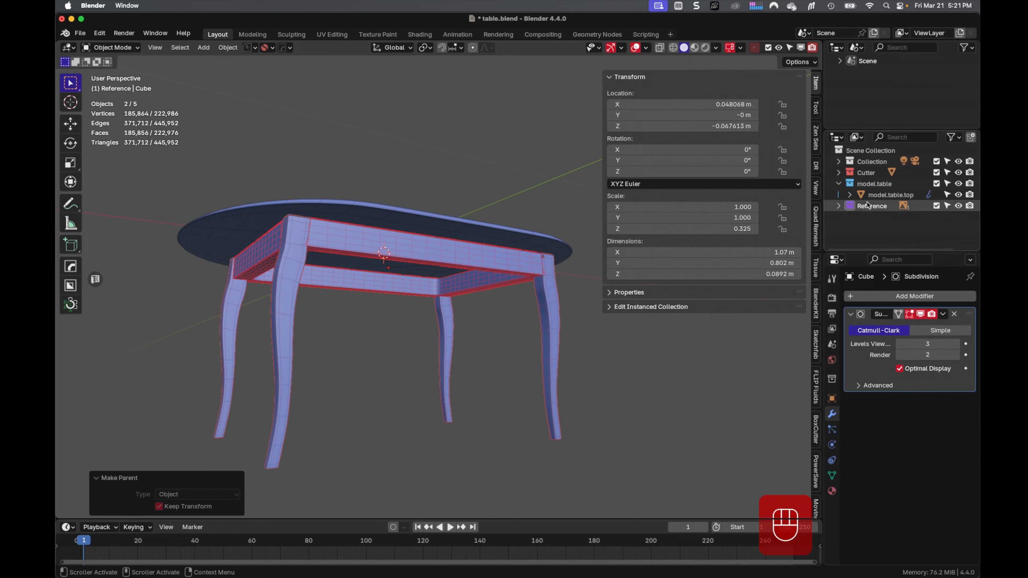
Step: Rename the legs object nested under the frame as model.table.legs
{"action": "left_click", "coordinate": [553, 308]}
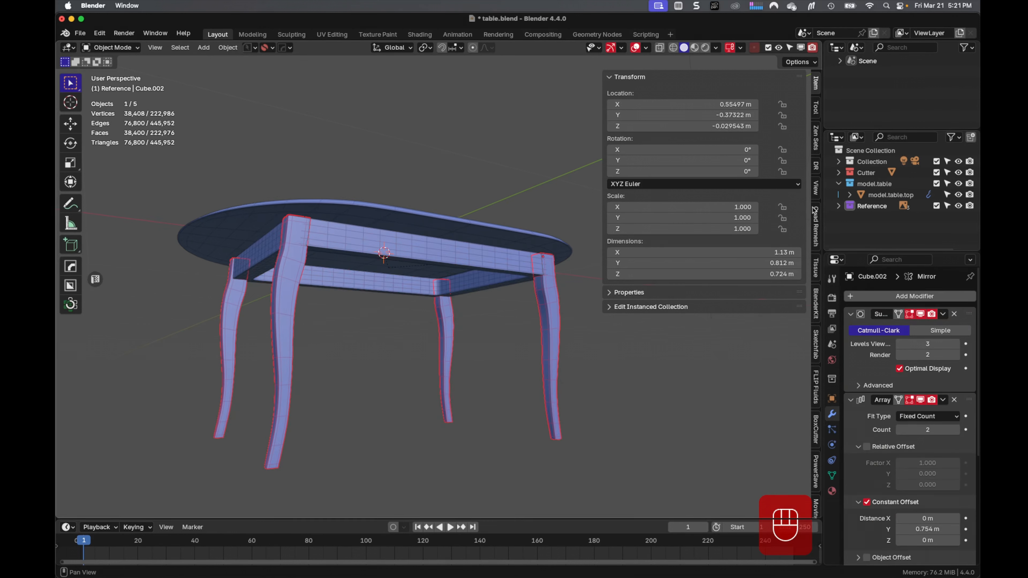
{"action": "left_click", "coordinate": [850, 195]}
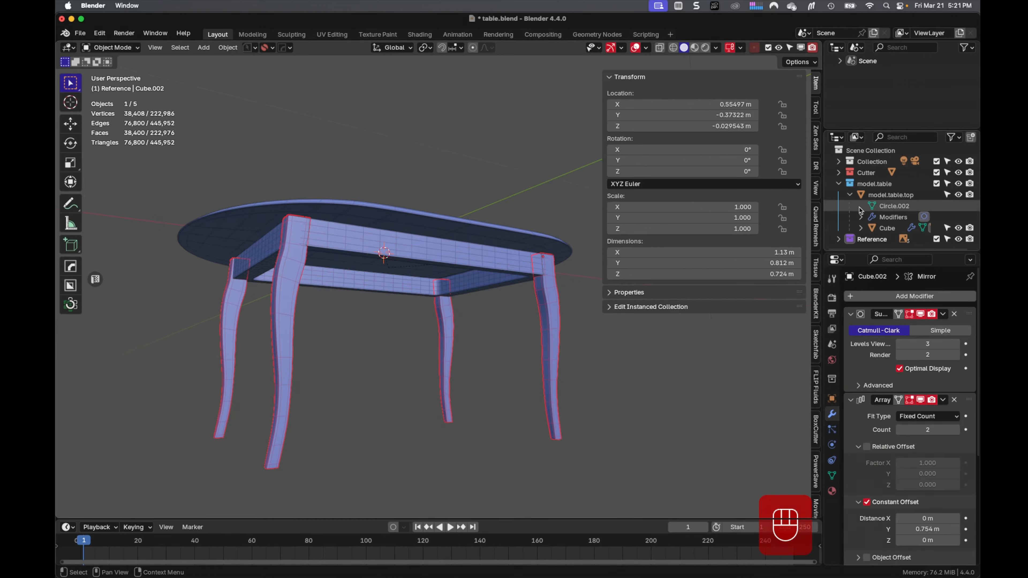
{"action": "left_click", "coordinate": [886, 228]}
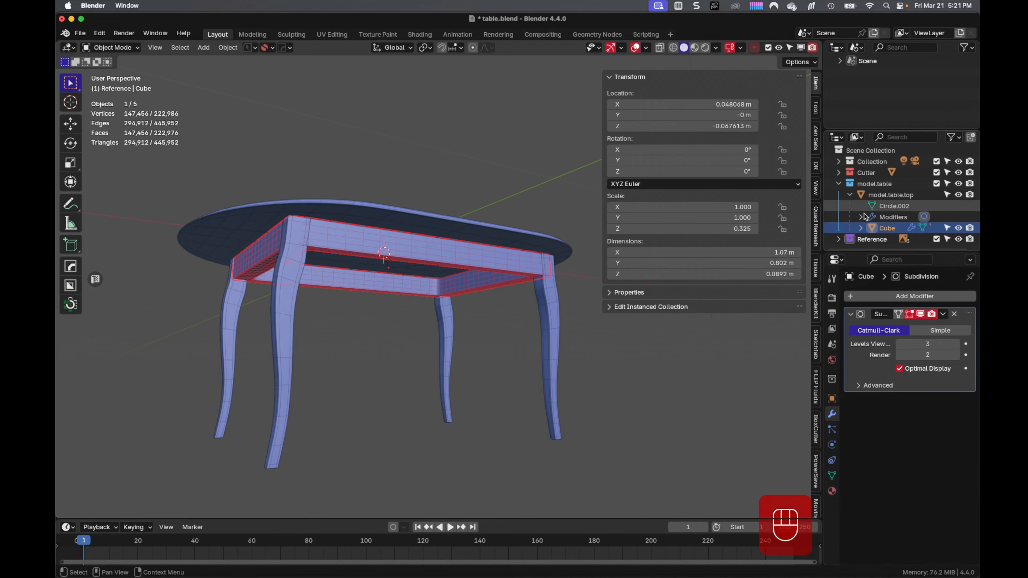
{"action": "left_click", "coordinate": [861, 228]}
{"action": "scroll", "coordinate": [861, 228], "scroll_direction": "down", "scroll_amount": 2}
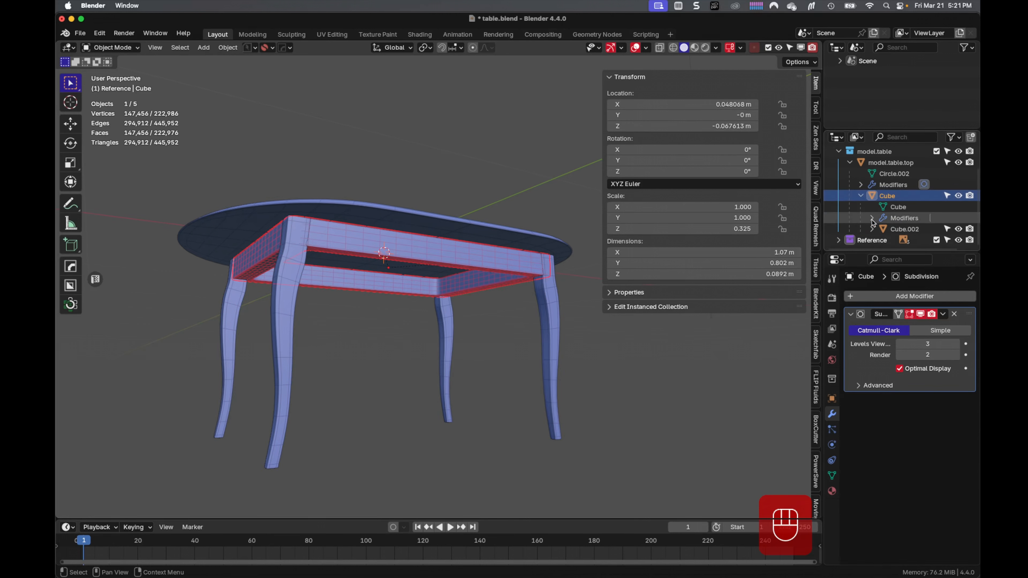
{"action": "left_click", "coordinate": [887, 230]}
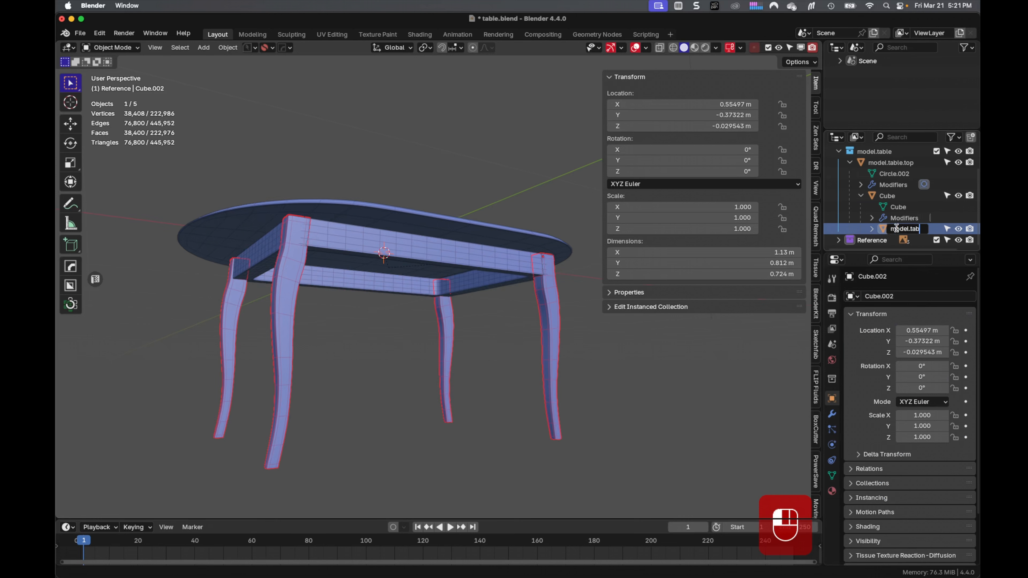
{"action": "type", "text": "gs"}
{"action": "key", "text": "Return"}
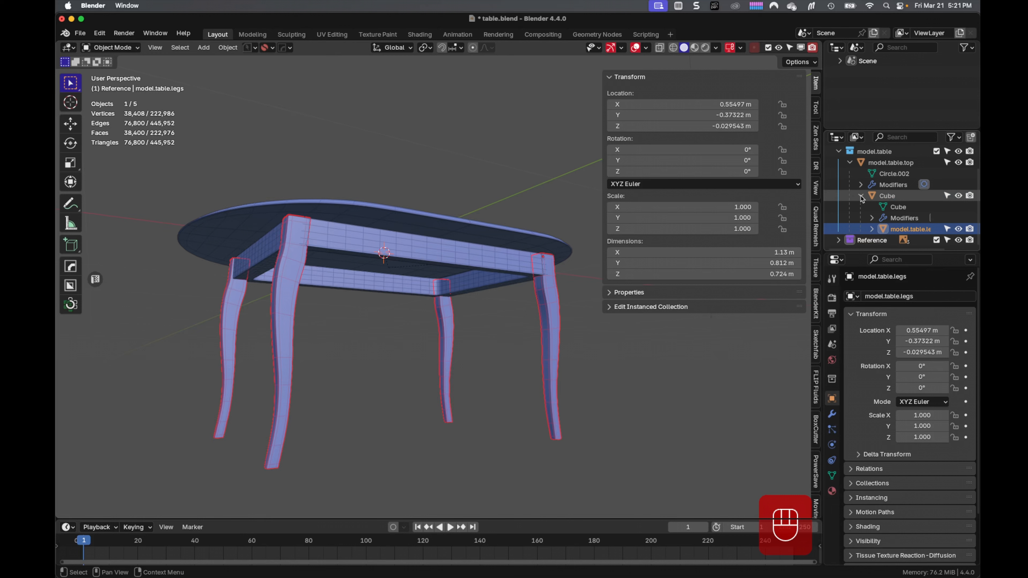
Step: Rename the frame object as model.table.platform, collapse the table hierarchy, deselect everything and save the file
{"action": "double_click", "coordinate": [885, 196]}
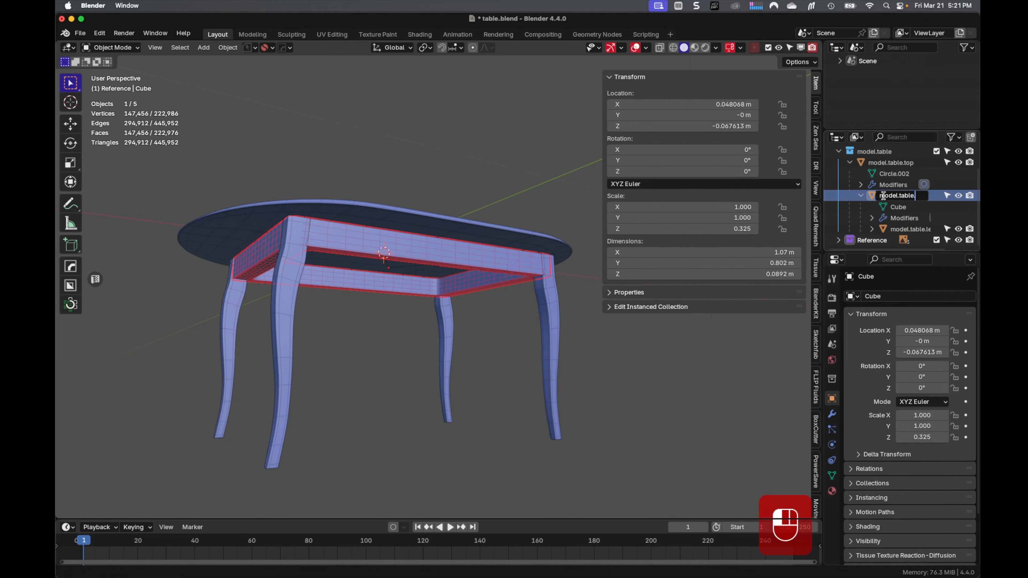
{"action": "type", "text": "model.table.platform"}
{"action": "key", "text": "Return"}
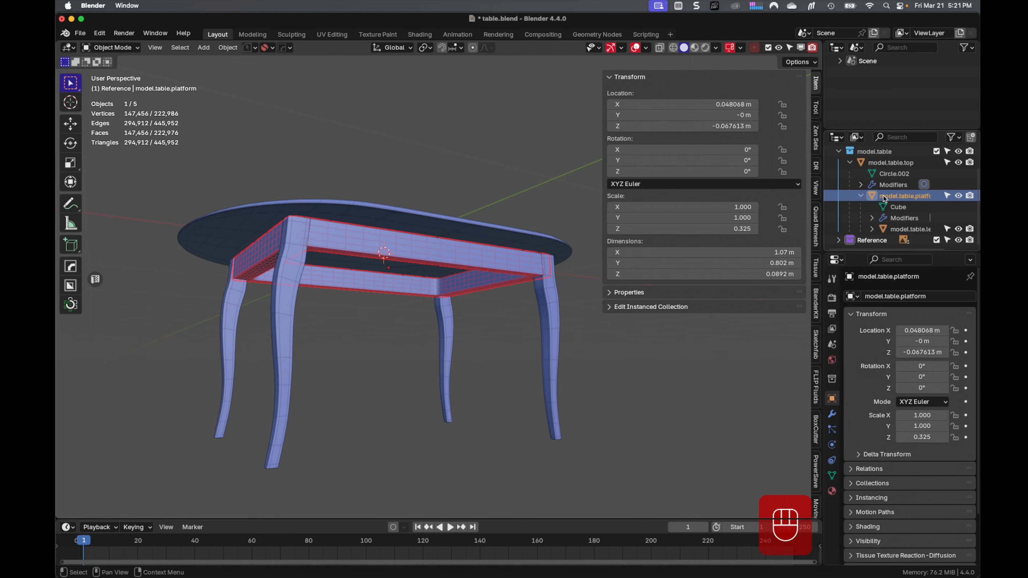
{"action": "left_click", "coordinate": [860, 196]}
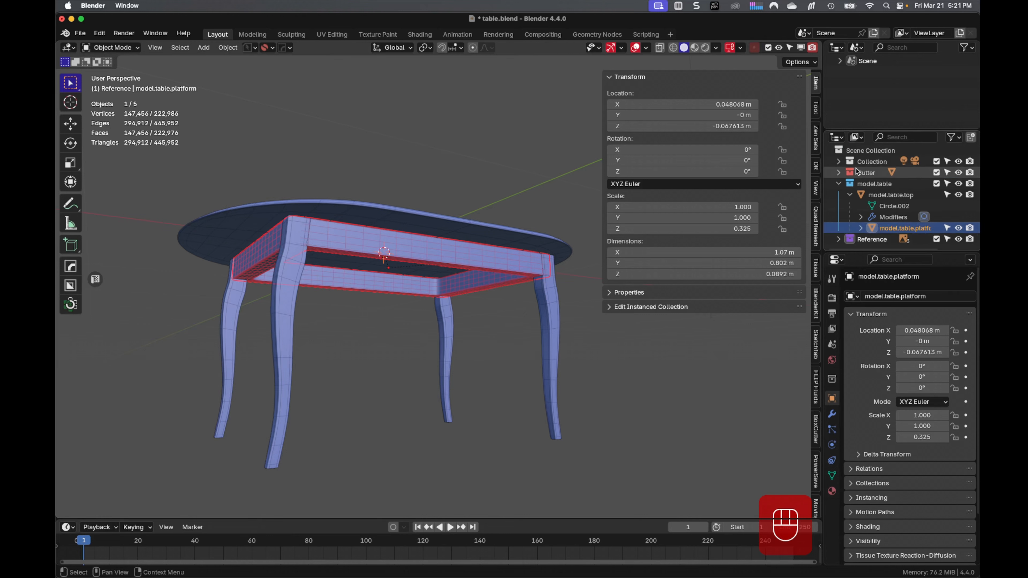
{"action": "left_click", "coordinate": [851, 198]}
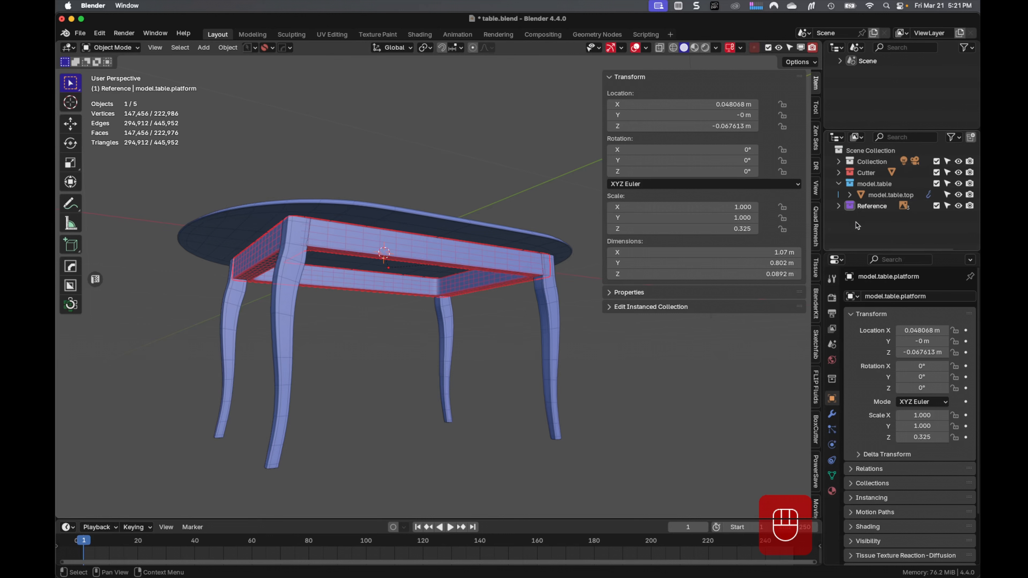
{"action": "left_click", "coordinate": [564, 210]}
{"action": "key", "text": "super+s"}
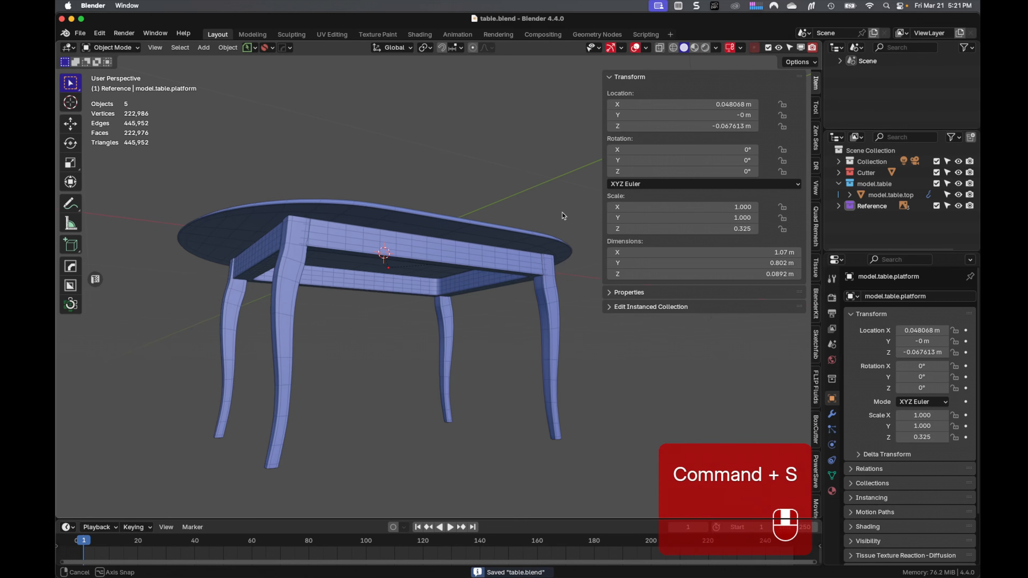
Step: Inspect the assembled table from the side, front and perspective views, and save the file
{"action": "middle_click_drag", "start_coordinate": [564, 214], "coordinate": [509, 268]}
{"action": "key", "text": "KP_3"}
{"action": "scroll", "coordinate": [502, 248], "scroll_direction": "up", "scroll_amount": 3}
{"action": "key", "text": "n"}
{"action": "key", "text": "KP_1"}
{"action": "key", "text": "KP_1"}
{"action": "key", "text": "super+s"}
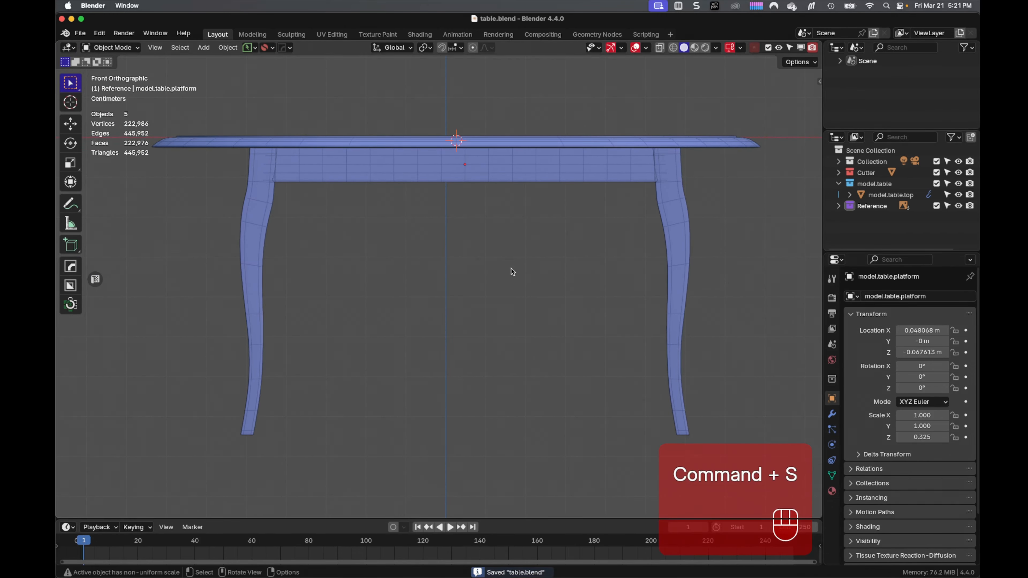
{"action": "middle_click_drag", "start_coordinate": [512, 267], "coordinate": [452, 316]}
{"action": "middle_click_drag", "start_coordinate": [471, 257], "coordinate": [414, 285], "text": "shift"}
{"action": "key", "text": "super+s"}
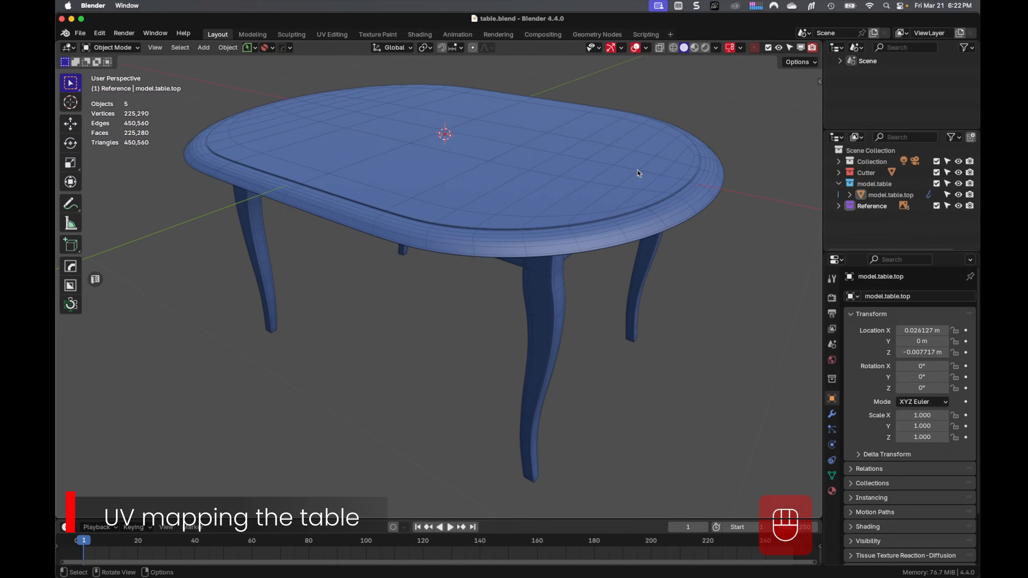
Step: Open the tabletop mesh in Edit Mode
{"action": "left_click", "coordinate": [637, 174]}
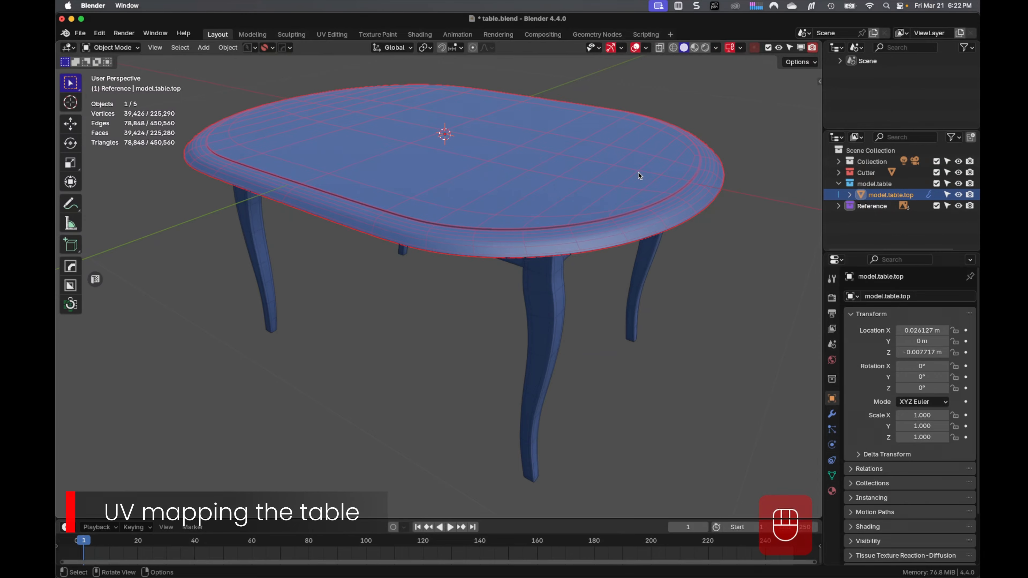
{"action": "mouse_move", "coordinate": [639, 172]}
{"action": "middle_mouse_down"}
{"action": "mouse_move", "coordinate": [625, 174]}
{"action": "mouse_move", "coordinate": [624, 164]}
{"action": "middle_mouse_up"}
{"action": "key", "text": "Tab"}
Step: Mark a UV seam along the full edge loop around the lower outer rim of the tabletop
{"action": "middle_click_drag", "start_coordinate": [570, 327], "coordinate": [565, 247]}
{"action": "middle_click_drag", "start_coordinate": [565, 247], "coordinate": [528, 392], "text": "shift"}
{"action": "scroll", "coordinate": [531, 270], "scroll_direction": "up", "scroll_amount": 4}
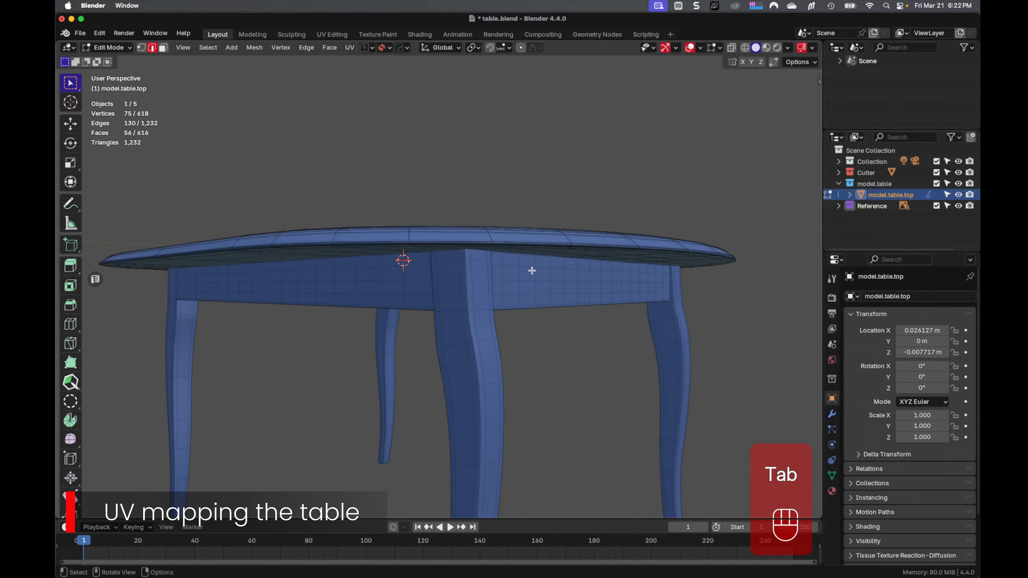
{"action": "mouse_move", "coordinate": [554, 243]}
{"action": "middle_mouse_down"}
{"action": "mouse_move", "coordinate": [557, 227]}
{"action": "mouse_move", "coordinate": [554, 244]}
{"action": "middle_mouse_up"}
{"action": "middle_click_drag", "start_coordinate": [554, 244], "coordinate": [536, 330], "text": "shift"}
{"action": "scroll", "coordinate": [560, 279], "scroll_direction": "up", "scroll_amount": 3}
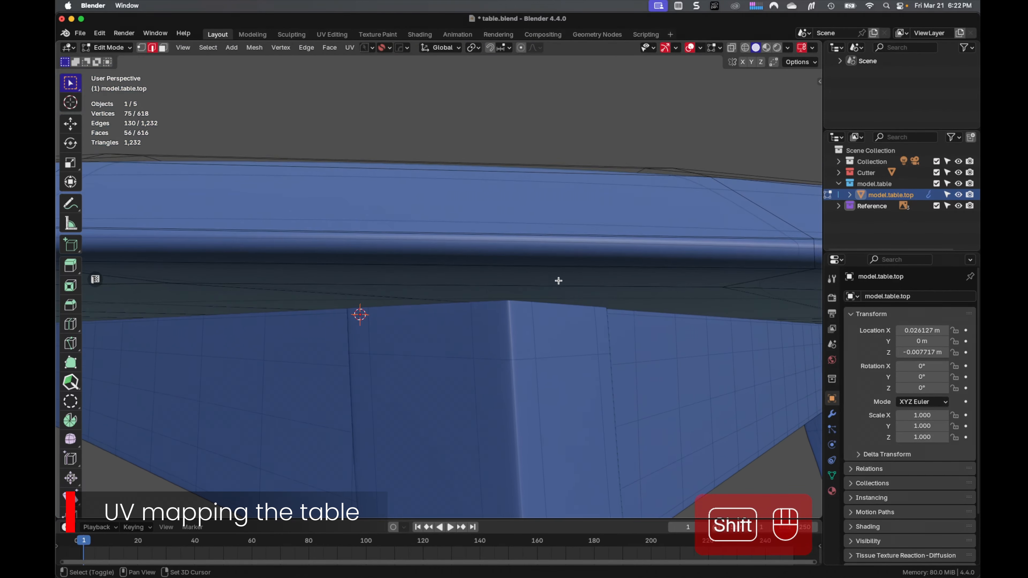
{"action": "middle_click_drag", "start_coordinate": [557, 287], "coordinate": [562, 261]}
{"action": "middle_click_drag", "start_coordinate": [597, 200], "coordinate": [592, 257], "text": "shift"}
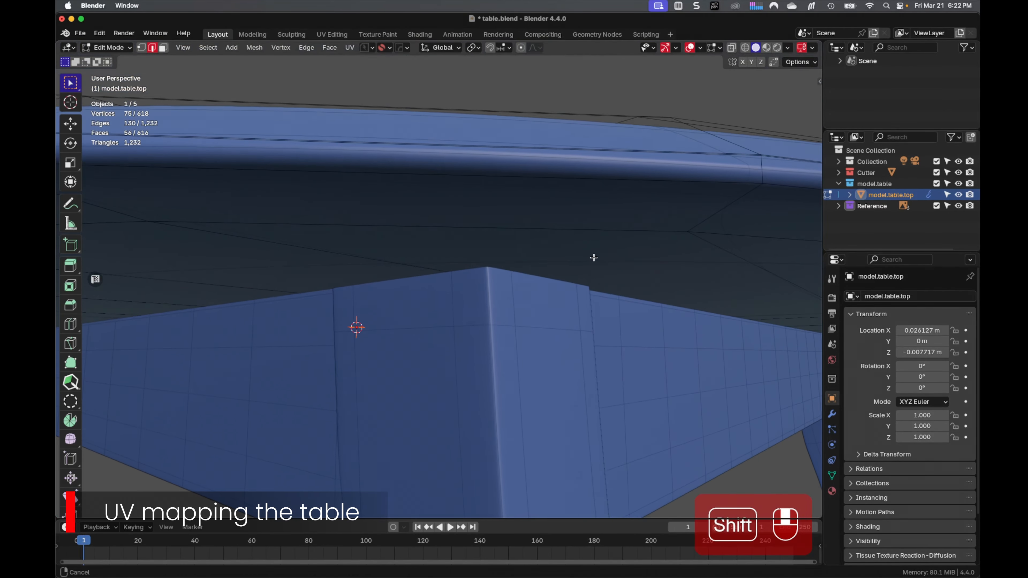
{"action": "left_click", "coordinate": [630, 180]}
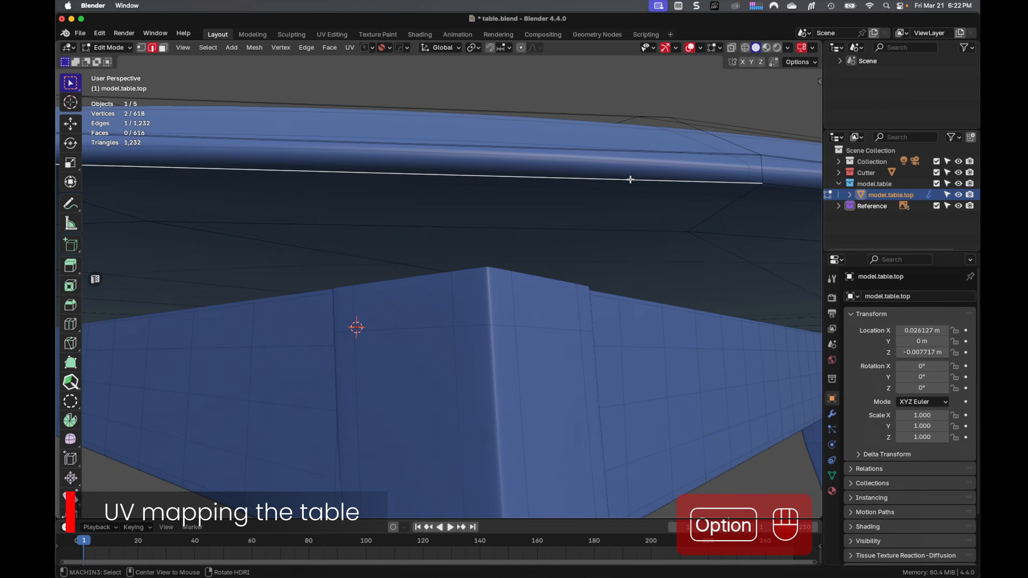
{"action": "left_click", "coordinate": [630, 180], "text": "alt"}
{"action": "scroll", "coordinate": [622, 212], "scroll_direction": "down", "scroll_amount": 3}
{"action": "scroll", "coordinate": [615, 233], "scroll_direction": "down", "scroll_amount": 2}
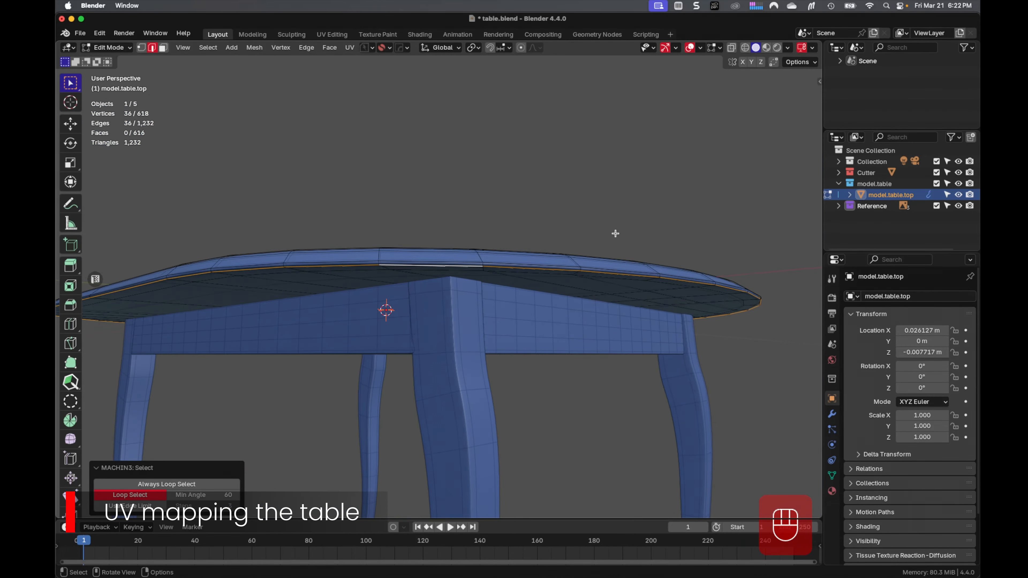
{"action": "key", "text": "u"}
{"action": "left_click", "coordinate": [567, 371]}
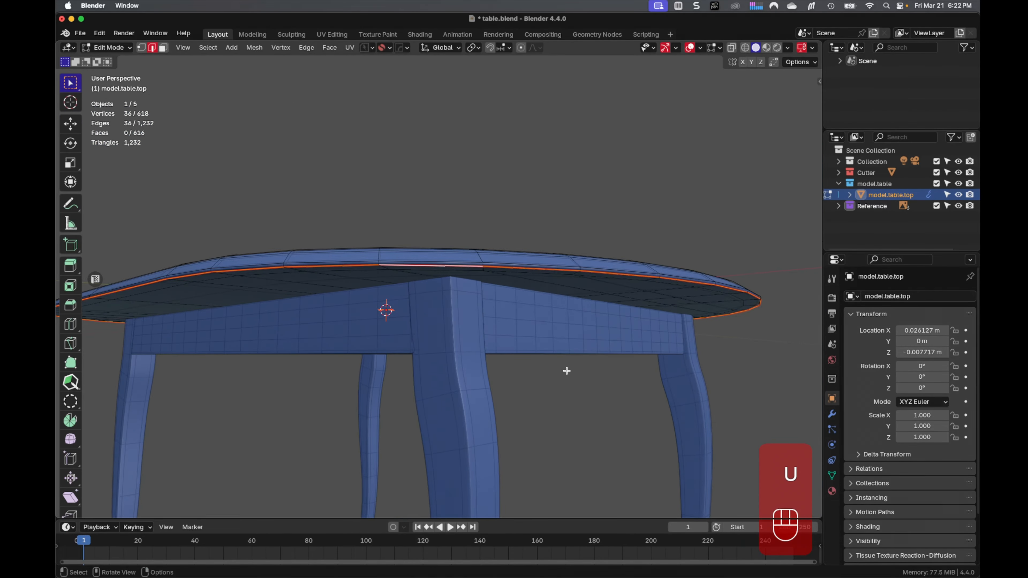
{"action": "middle_click_drag", "start_coordinate": [567, 372], "coordinate": [569, 287]}
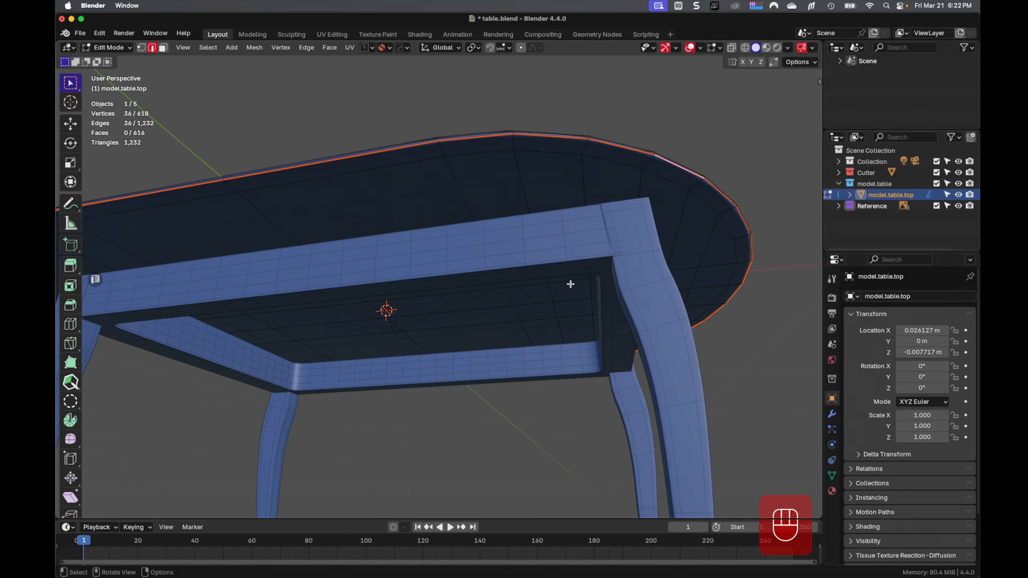
Step: Isolate the tabletop, mark a UV seam along the full edge loop bordering its flat upper surface, and exit local view
{"action": "key", "text": "KP_Divide"}
{"action": "middle_click_drag", "start_coordinate": [517, 267], "coordinate": [410, 252]}
{"action": "scroll", "coordinate": [481, 336], "scroll_direction": "up", "scroll_amount": 5}
{"action": "scroll", "coordinate": [431, 296], "scroll_direction": "up", "scroll_amount": 5}
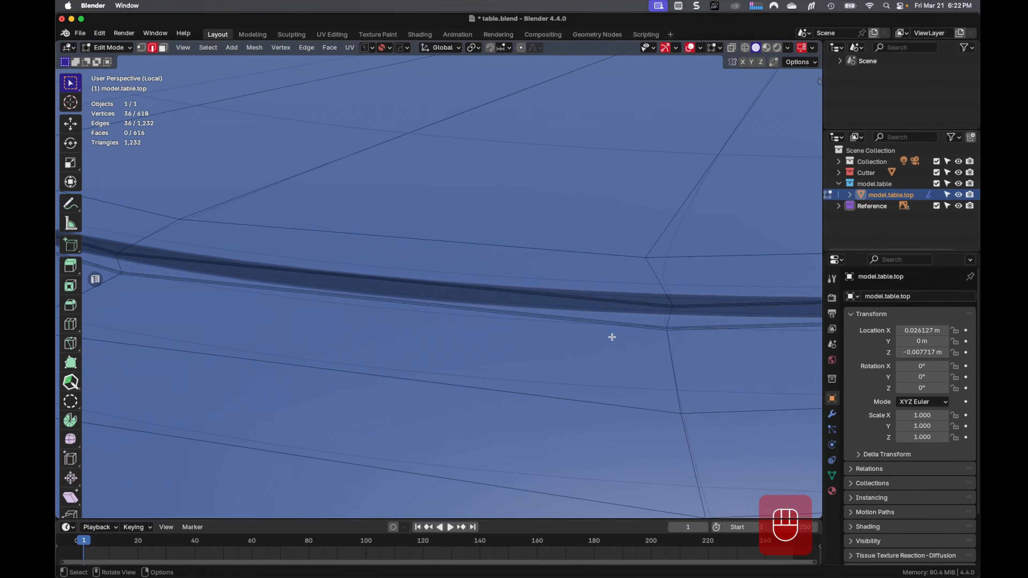
{"action": "left_click", "coordinate": [644, 327], "text": "alt"}
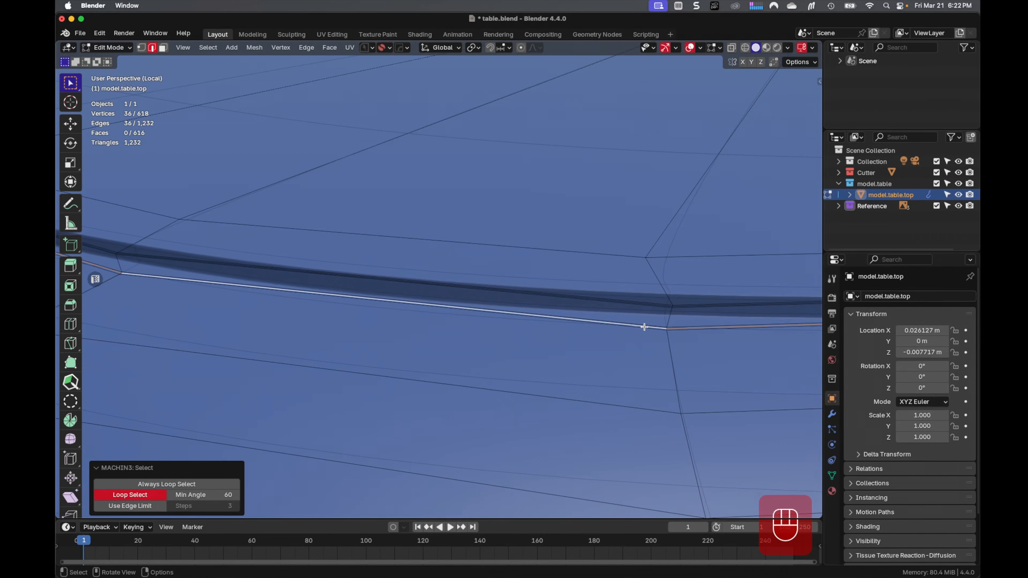
{"action": "key", "text": "u"}
{"action": "left_click", "coordinate": [644, 327]}
{"action": "scroll", "coordinate": [644, 329], "scroll_direction": "down", "scroll_amount": 8}
{"action": "scroll", "coordinate": [644, 331], "scroll_direction": "down", "scroll_amount": 3}
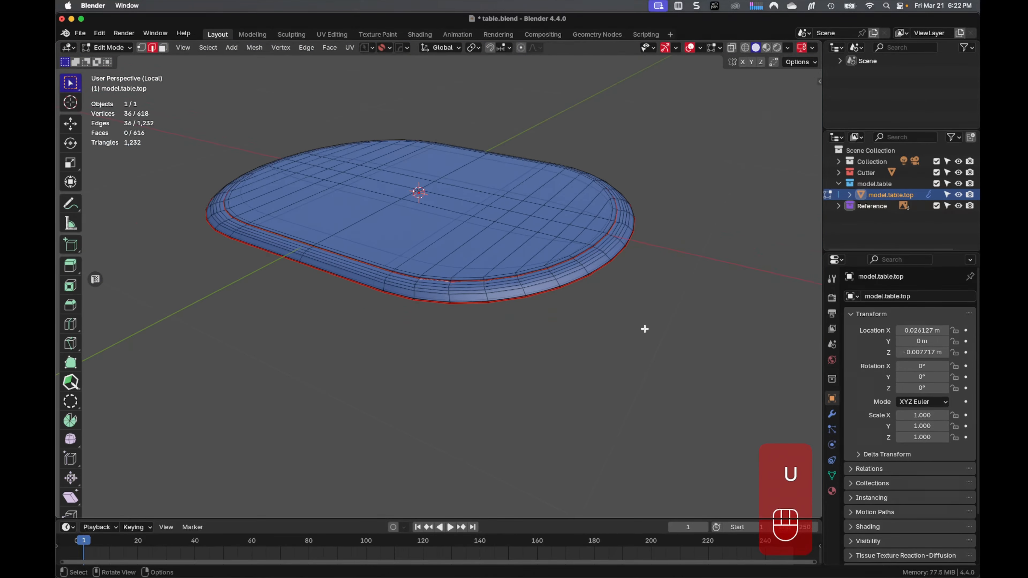
{"action": "middle_click_drag", "start_coordinate": [645, 329], "coordinate": [644, 359]}
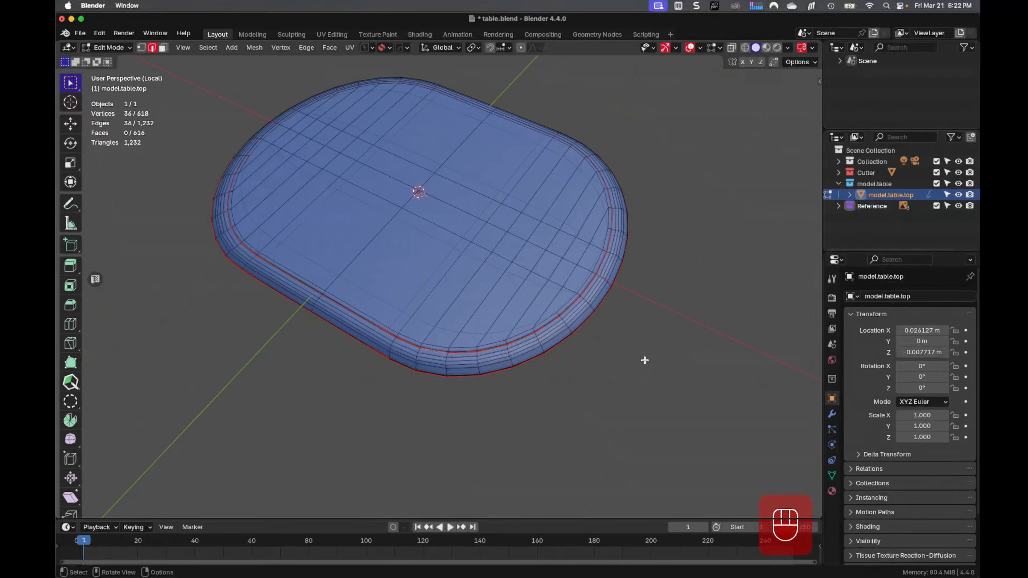
{"action": "key", "text": "KP_Divide"}
{"action": "middle_click_drag", "start_coordinate": [578, 360], "coordinate": [579, 357]}
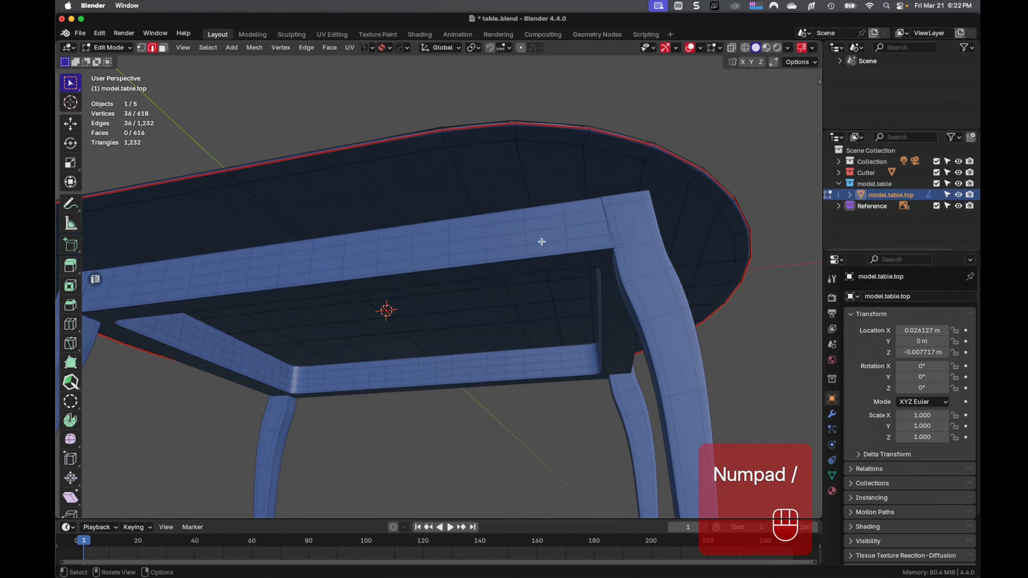
Step: Leave the tabletop's Edit Mode, isolate the model.table.platform frame and open it in edge selection mode
{"action": "key", "text": "Tab"}
{"action": "left_click", "coordinate": [501, 259]}
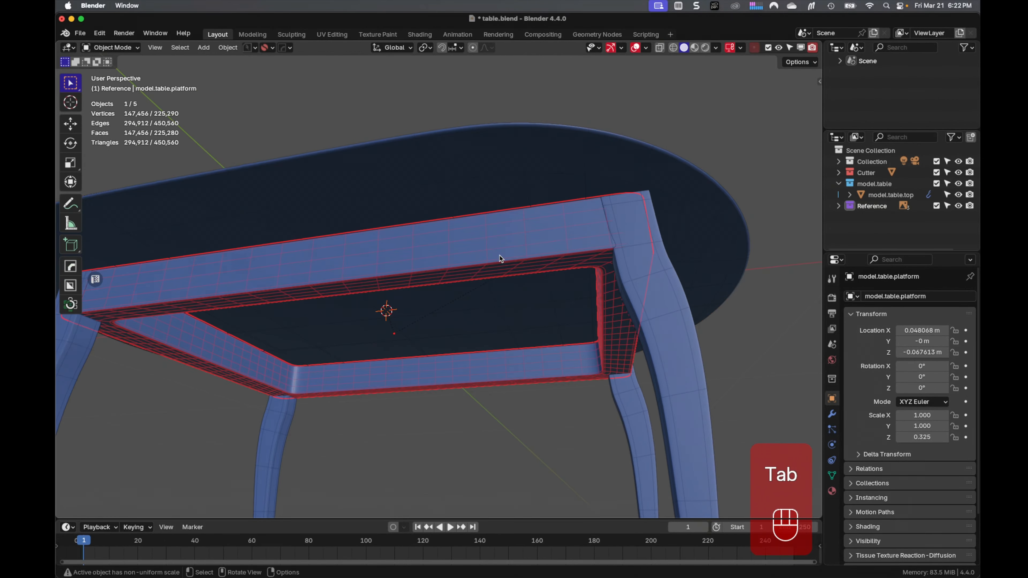
{"action": "key", "text": "KP_Divide"}
{"action": "middle_click_drag", "start_coordinate": [497, 256], "coordinate": [503, 344]}
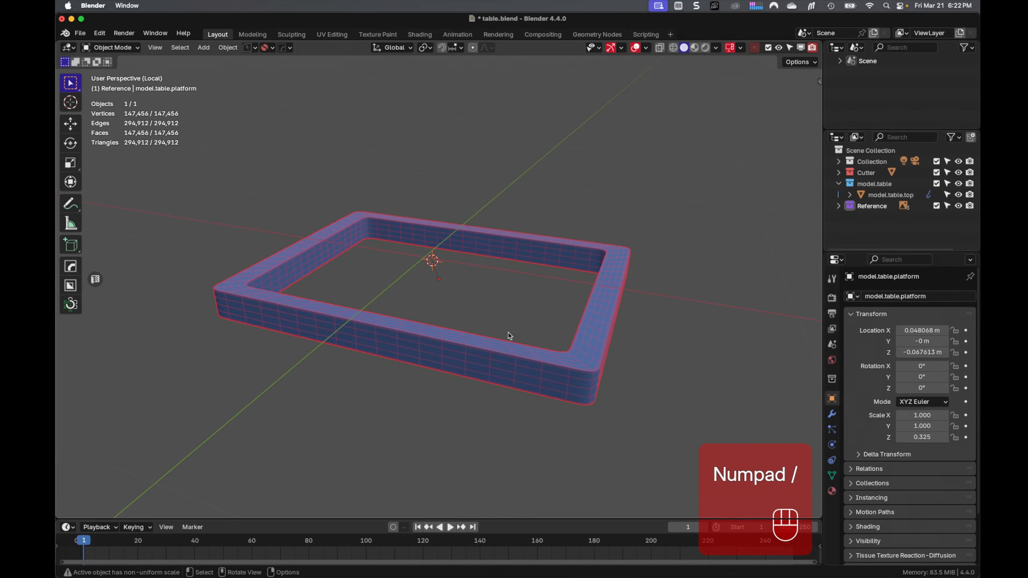
{"action": "key", "text": "Tab"}
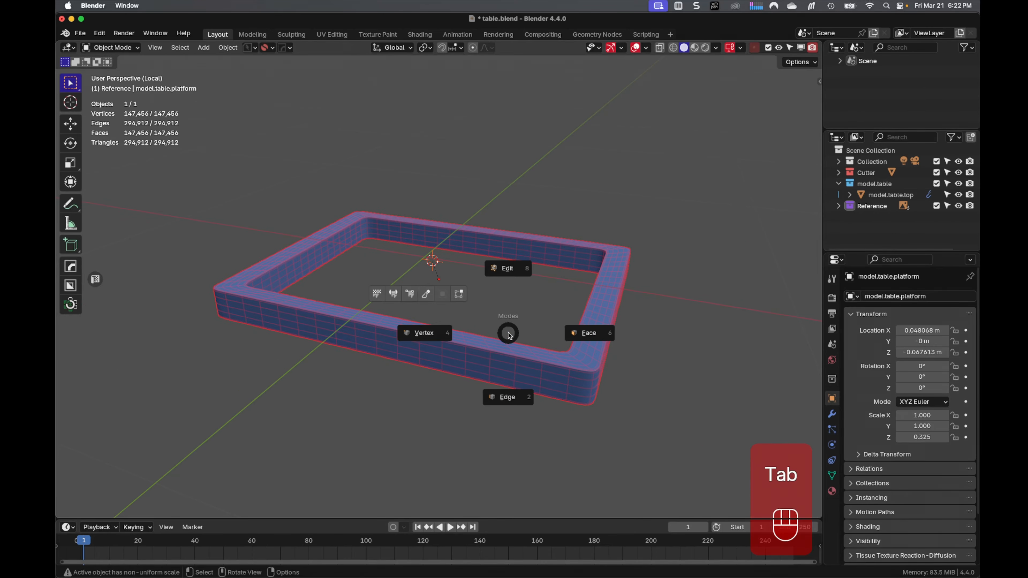
{"action": "left_click", "coordinate": [498, 399]}
Step: Mark UV seams along the upper and lower edge loops around the frame's inner opening
{"action": "scroll", "coordinate": [482, 288], "scroll_direction": "up", "scroll_amount": 3}
{"action": "middle_click_drag", "start_coordinate": [492, 255], "coordinate": [503, 326], "text": "shift"}
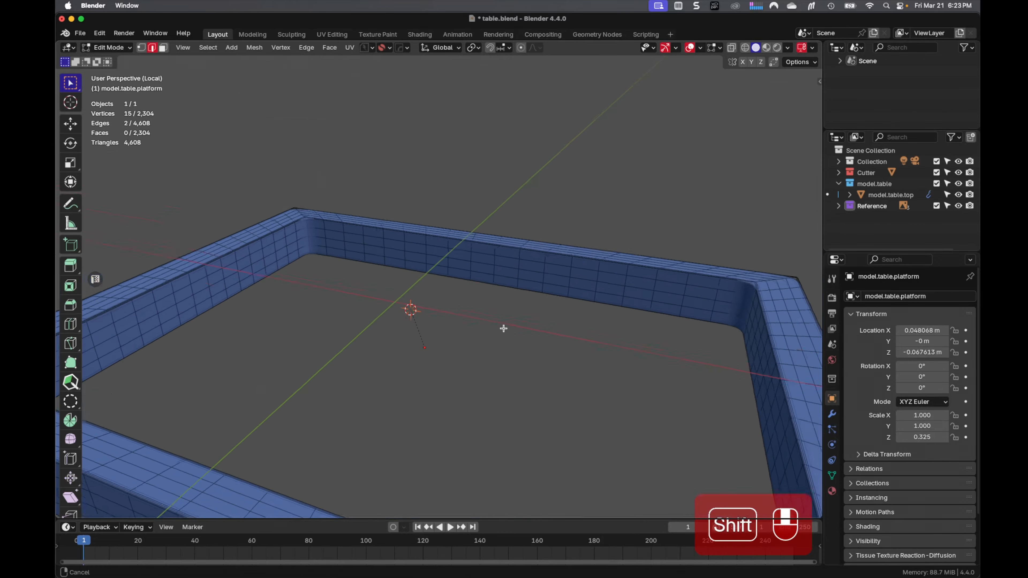
{"action": "scroll", "coordinate": [655, 299], "scroll_direction": "up", "scroll_amount": 5}
{"action": "scroll", "coordinate": [655, 299], "scroll_direction": "up", "scroll_amount": 2}
{"action": "middle_click_drag", "start_coordinate": [654, 230], "coordinate": [518, 404], "text": "shift"}
{"action": "scroll", "coordinate": [612, 285], "scroll_direction": "up", "scroll_amount": 2}
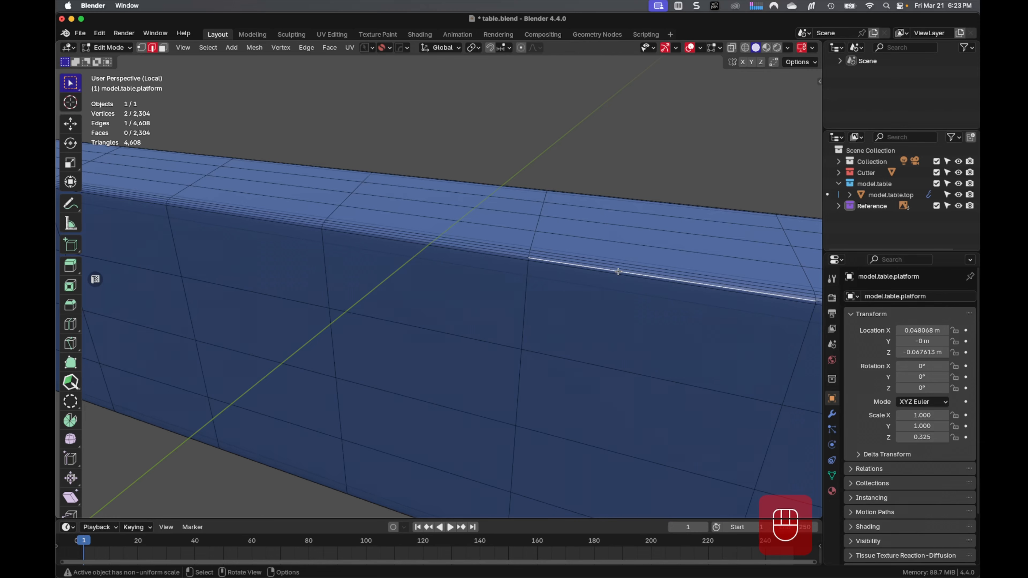
{"action": "left_click", "coordinate": [618, 271], "text": "alt"}
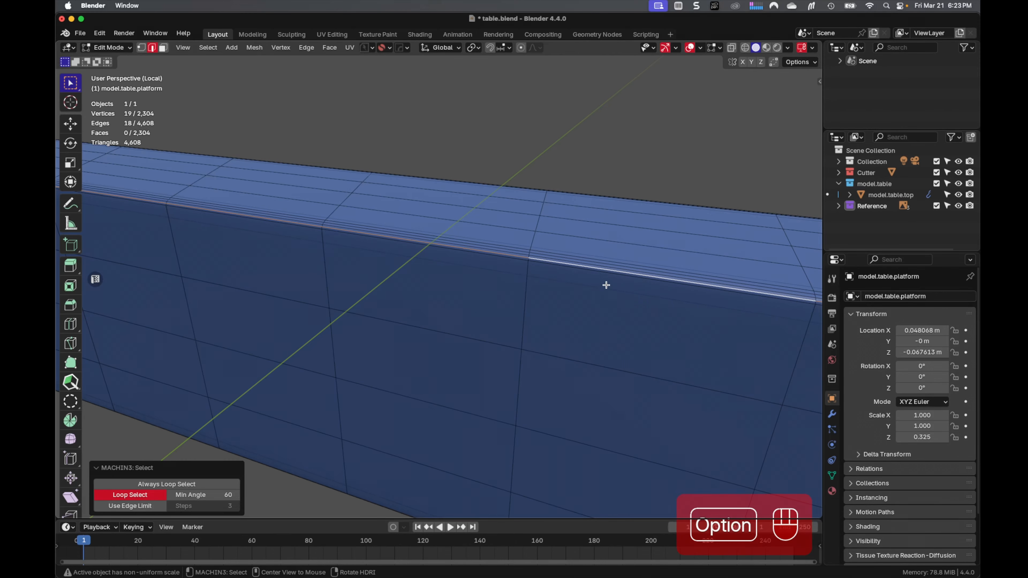
{"action": "middle_click_drag", "start_coordinate": [504, 363], "coordinate": [524, 306]}
{"action": "middle_click_drag", "start_coordinate": [486, 265], "coordinate": [504, 140], "text": "shift"}
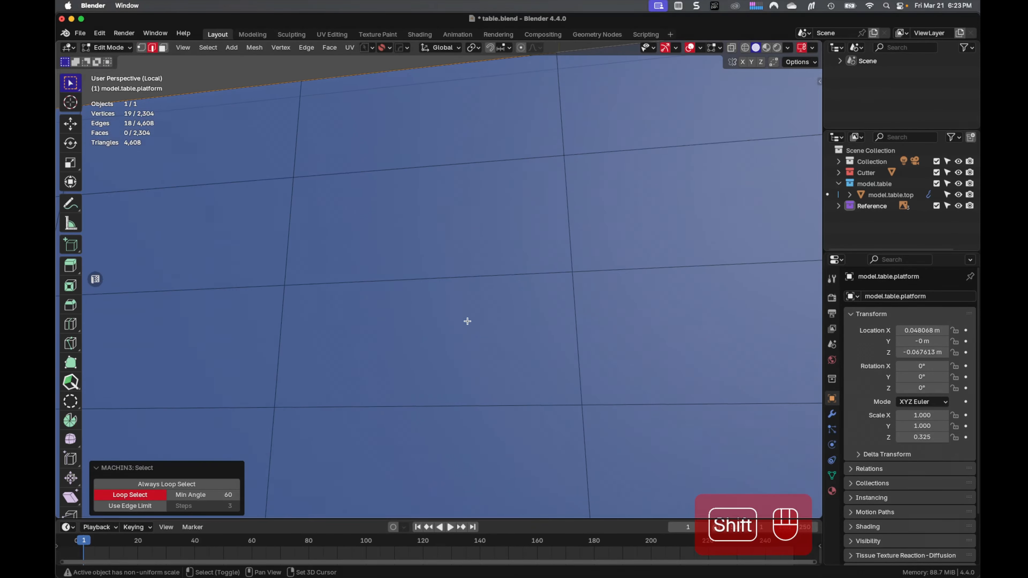
{"action": "middle_click_drag", "start_coordinate": [468, 321], "coordinate": [466, 145], "text": "shift"}
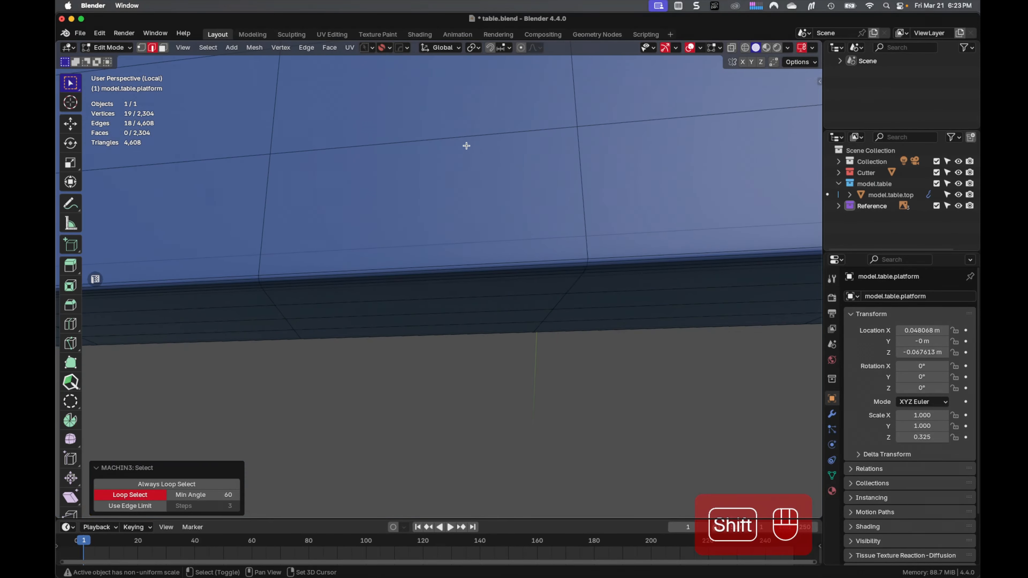
{"action": "left_click", "coordinate": [465, 270], "text": "alt+shift"}
{"action": "key", "text": "u"}
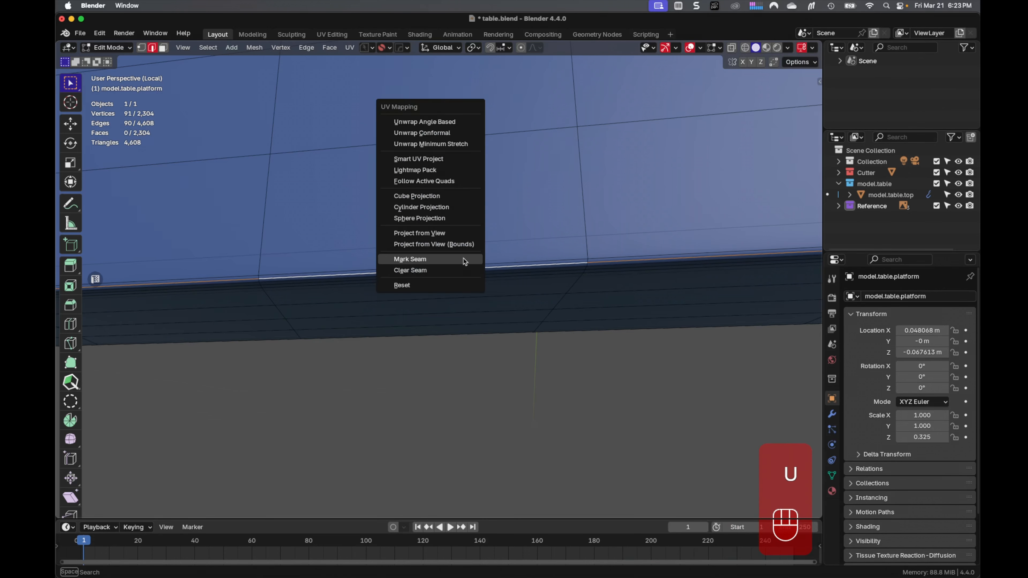
{"action": "left_click", "coordinate": [464, 261]}
{"action": "middle_click_drag", "start_coordinate": [465, 261], "coordinate": [462, 260]}
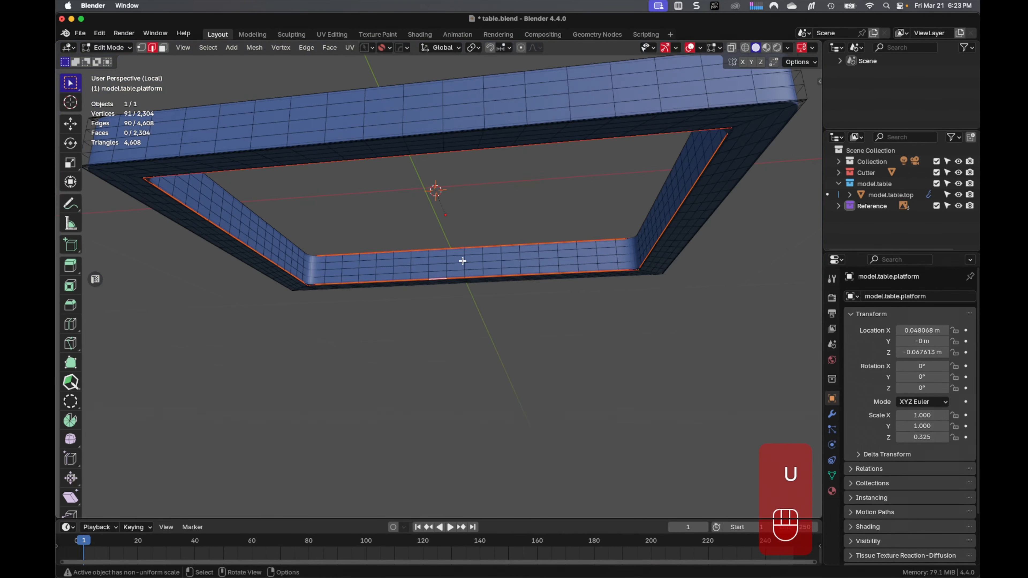
Step: Mark UV seams along the upper and lower edge loops around the frame's outer perimeter
{"action": "middle_click_drag", "start_coordinate": [514, 229], "coordinate": [474, 356]}
{"action": "scroll", "coordinate": [492, 287], "scroll_direction": "up", "scroll_amount": 7}
{"action": "scroll", "coordinate": [491, 287], "scroll_direction": "down", "scroll_amount": 4}
{"action": "scroll", "coordinate": [463, 244], "scroll_direction": "up", "scroll_amount": 5}
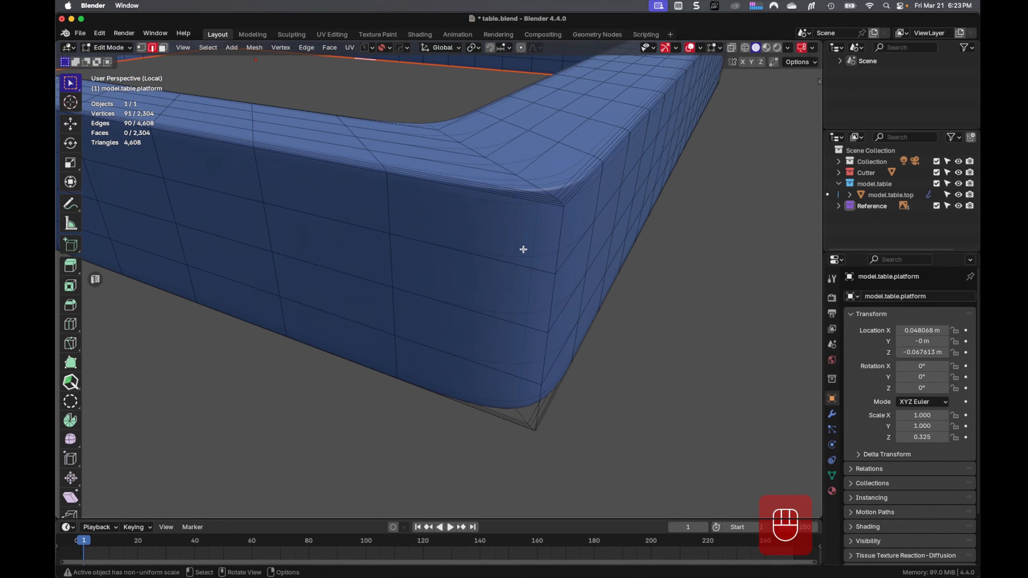
{"action": "middle_click_drag", "start_coordinate": [533, 233], "coordinate": [574, 218]}
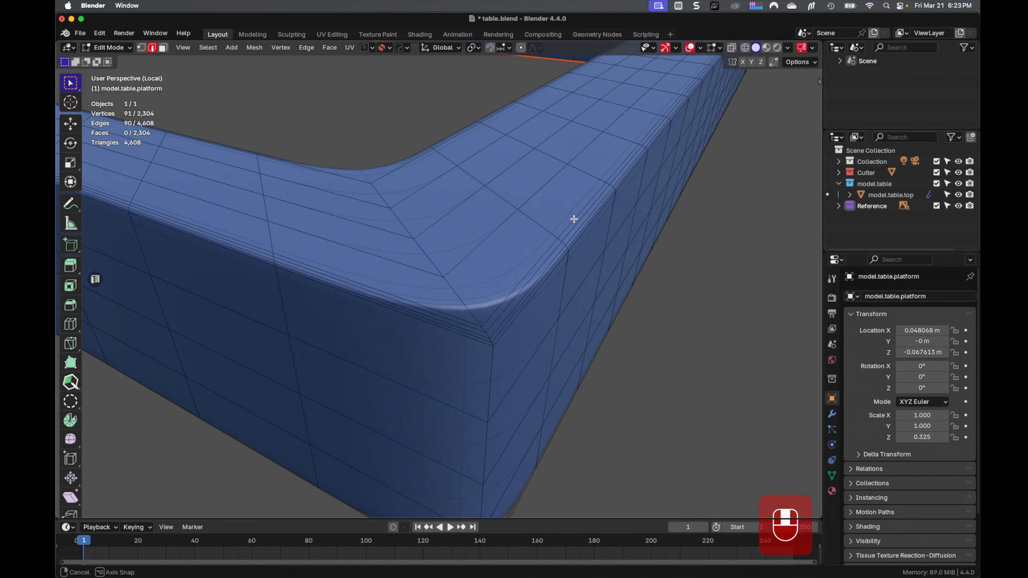
{"action": "left_click", "coordinate": [498, 319], "text": "alt"}
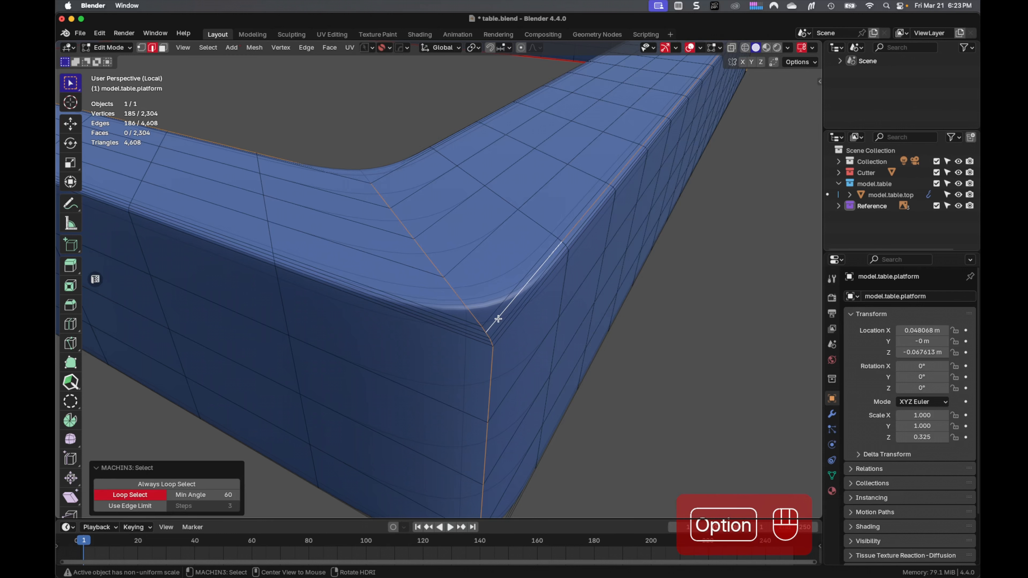
{"action": "left_click", "coordinate": [498, 317]}
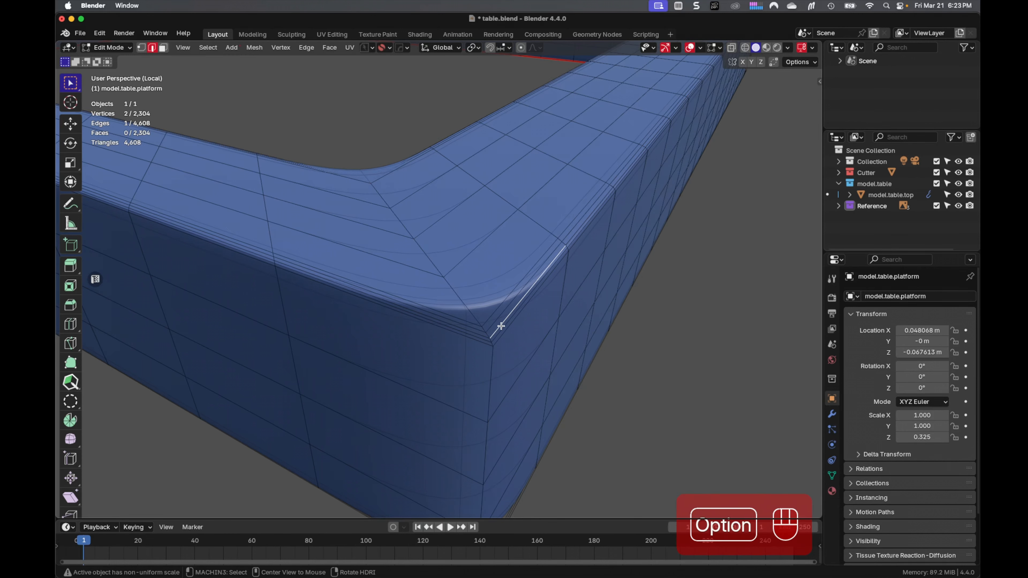
{"action": "left_click", "coordinate": [501, 326], "text": "alt"}
{"action": "left_click", "coordinate": [477, 336], "text": "alt+shift"}
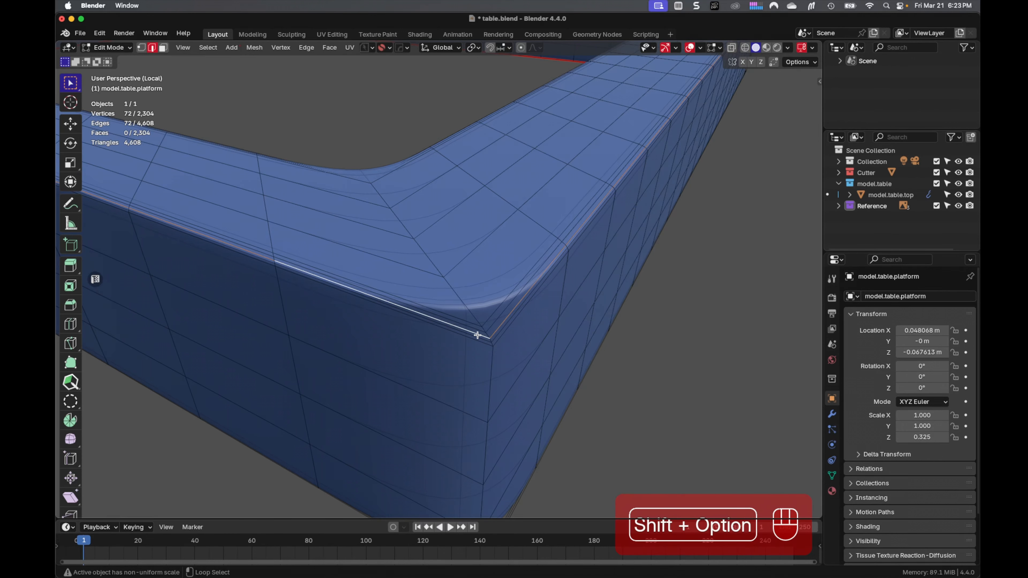
{"action": "middle_click_drag", "start_coordinate": [477, 335], "coordinate": [446, 318]}
{"action": "scroll", "coordinate": [352, 179], "scroll_direction": "up", "scroll_amount": 3}
{"action": "scroll", "coordinate": [452, 379], "scroll_direction": "up", "scroll_amount": 4}
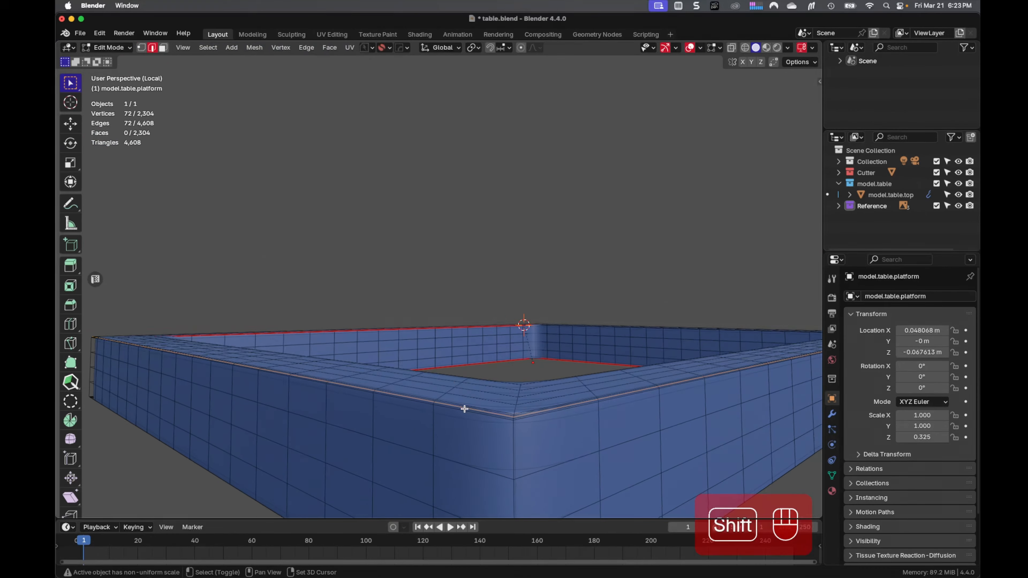
{"action": "middle_click_drag", "start_coordinate": [464, 409], "coordinate": [437, 170], "text": "shift"}
{"action": "middle_click_drag", "start_coordinate": [495, 337], "coordinate": [455, 312], "text": "shift"}
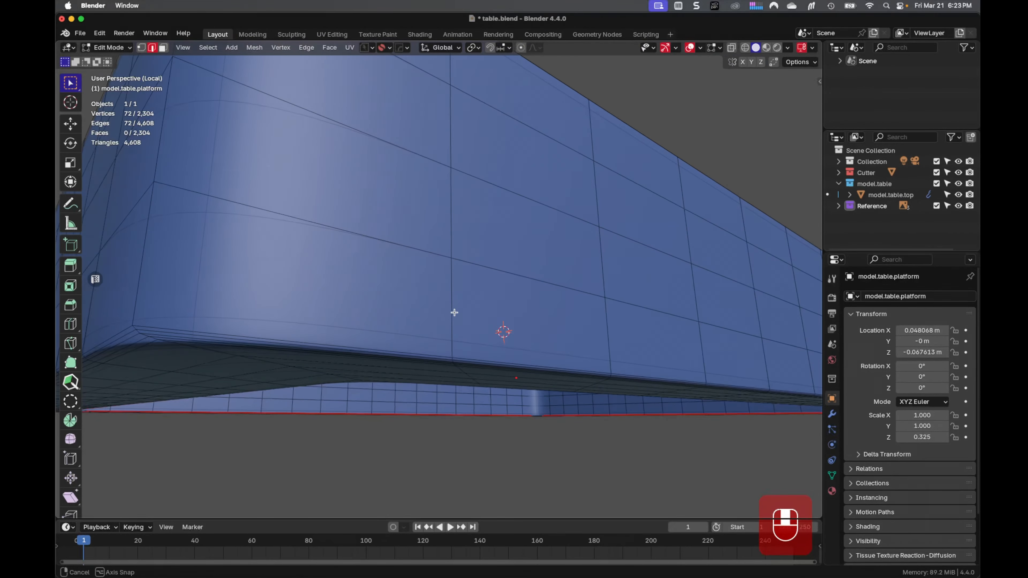
{"action": "left_click", "coordinate": [150, 335], "text": "alt+shift"}
{"action": "middle_click_drag", "start_coordinate": [161, 332], "coordinate": [229, 287]}
{"action": "key", "text": "u"}
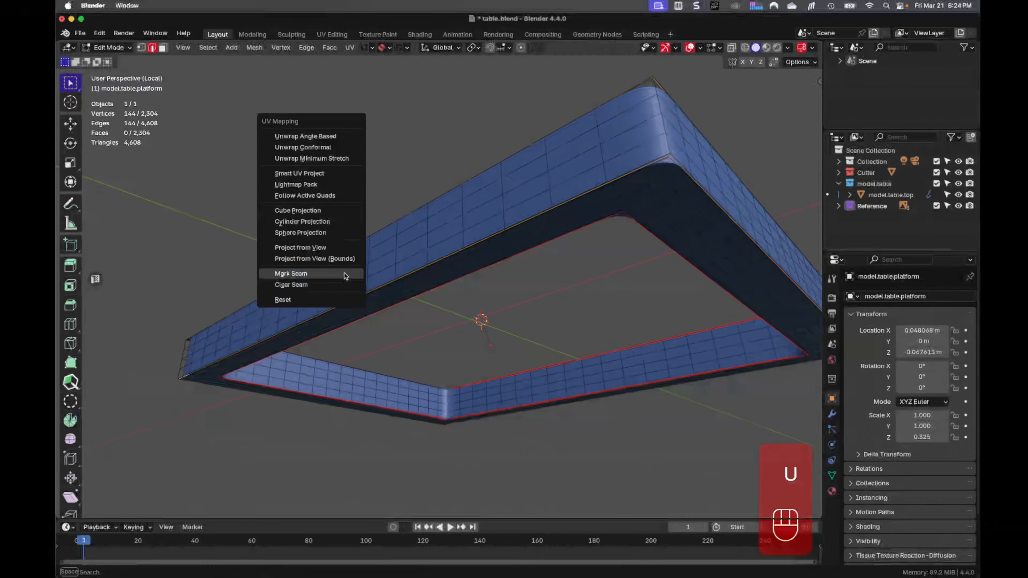
{"action": "left_click", "coordinate": [342, 274]}
{"action": "middle_click_drag", "start_coordinate": [342, 276], "coordinate": [436, 335]}
Step: Exit the frame's local view and Edit Mode, then isolate model.table.legs and open it in Edit Mode
{"action": "key", "text": "KP_Divide"}
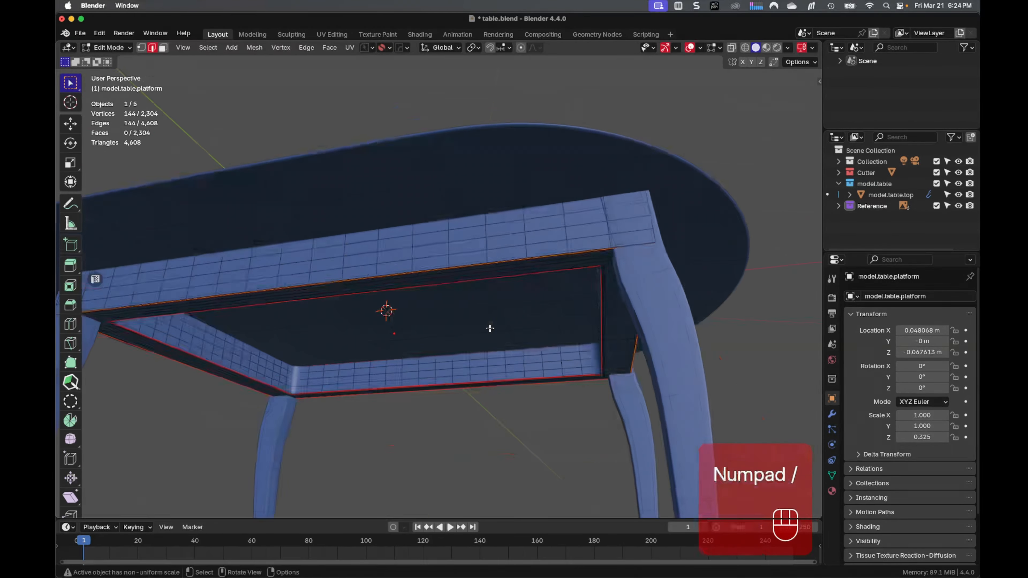
{"action": "key", "text": "Tab"}
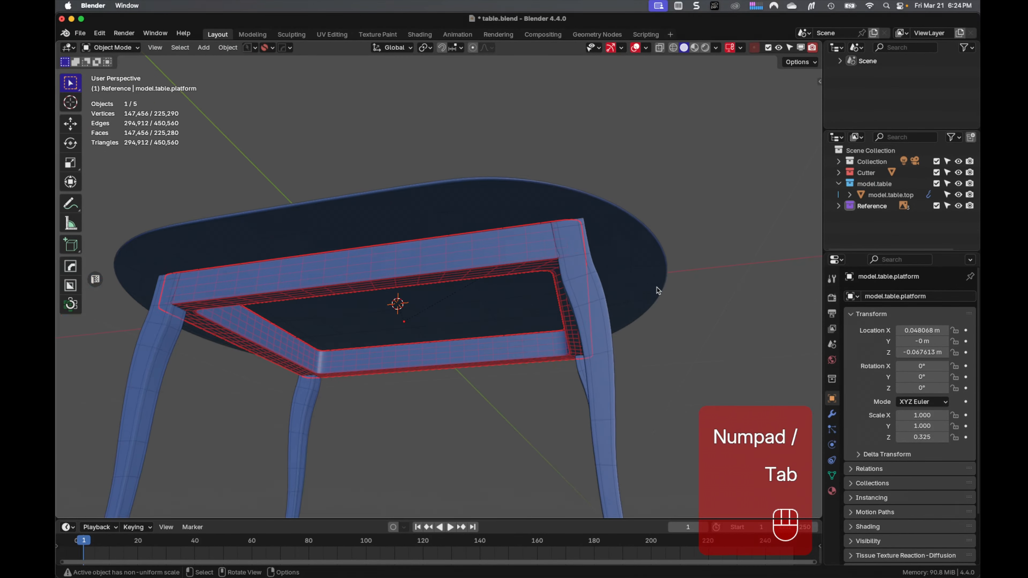
{"action": "left_click", "coordinate": [597, 305]}
{"action": "key", "text": "KP_Divide"}
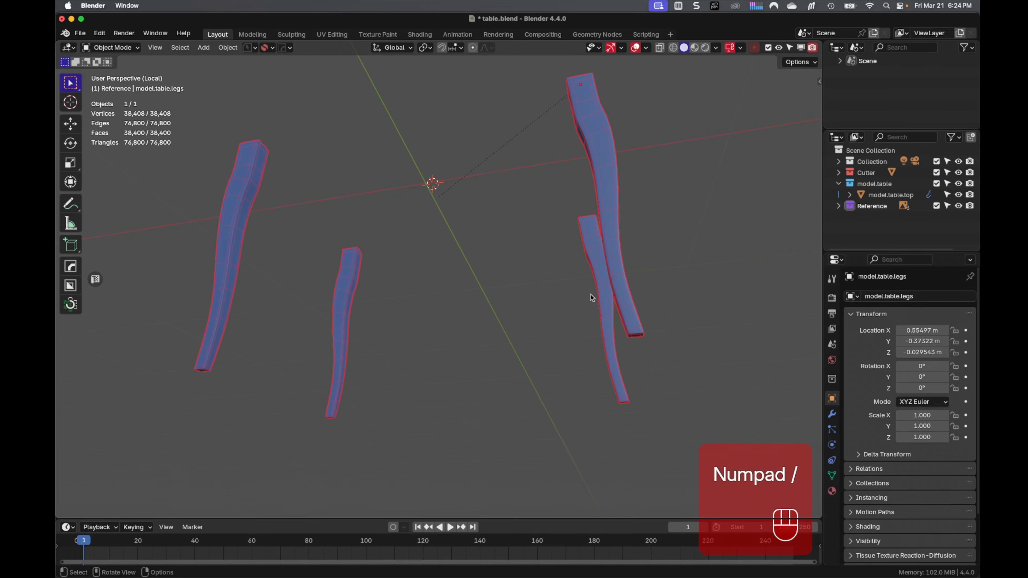
{"action": "scroll", "coordinate": [559, 305], "scroll_direction": "up", "scroll_amount": 5}
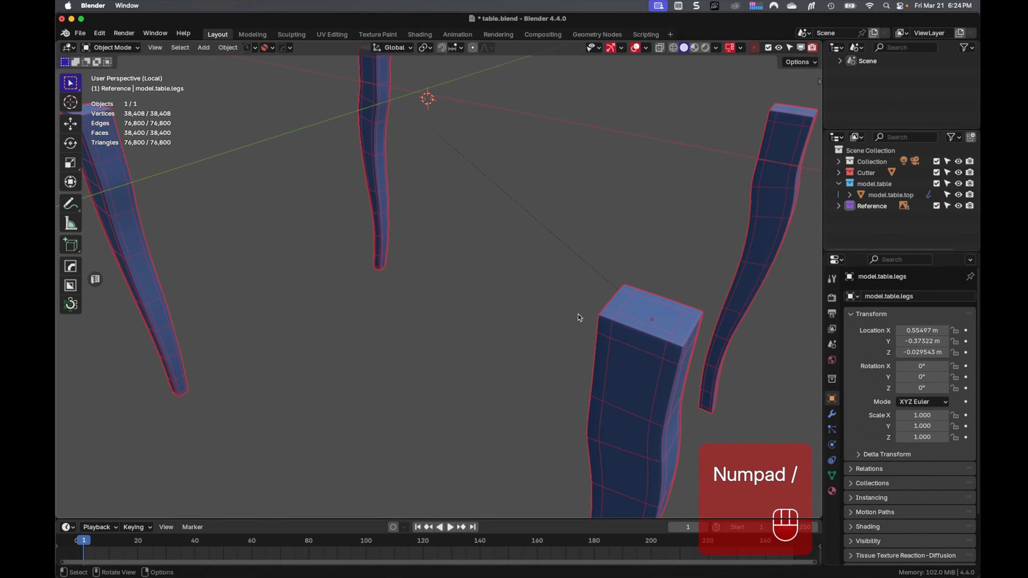
{"action": "key", "text": "Tab"}
Step: Select the edges on all four sides of the leg's top end and mark them as a UV seam
{"action": "left_click", "coordinate": [601, 330], "text": "shift"}
{"action": "middle_click_drag", "start_coordinate": [601, 330], "coordinate": [476, 334], "text": "shift"}
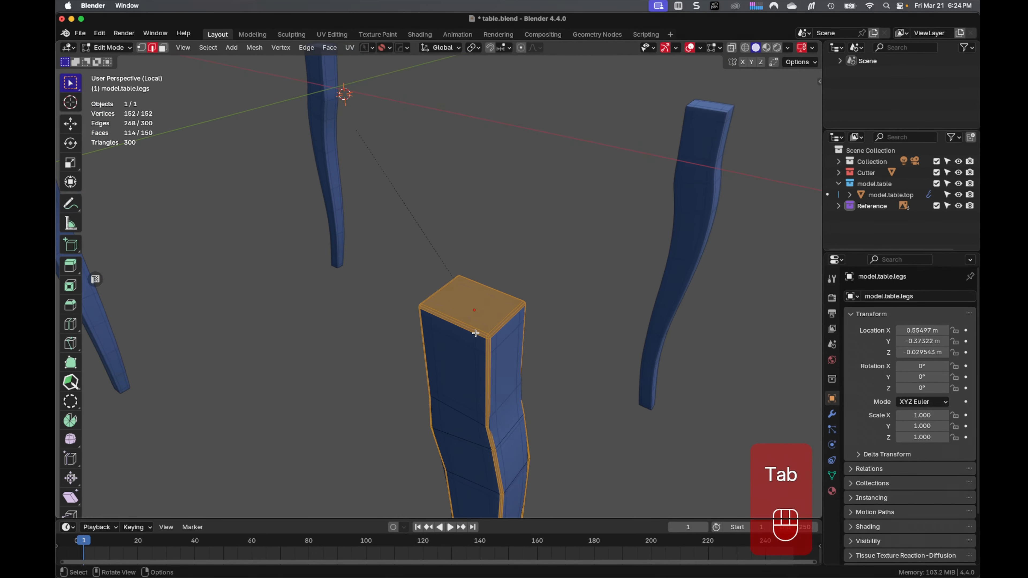
{"action": "left_click", "coordinate": [477, 332]}
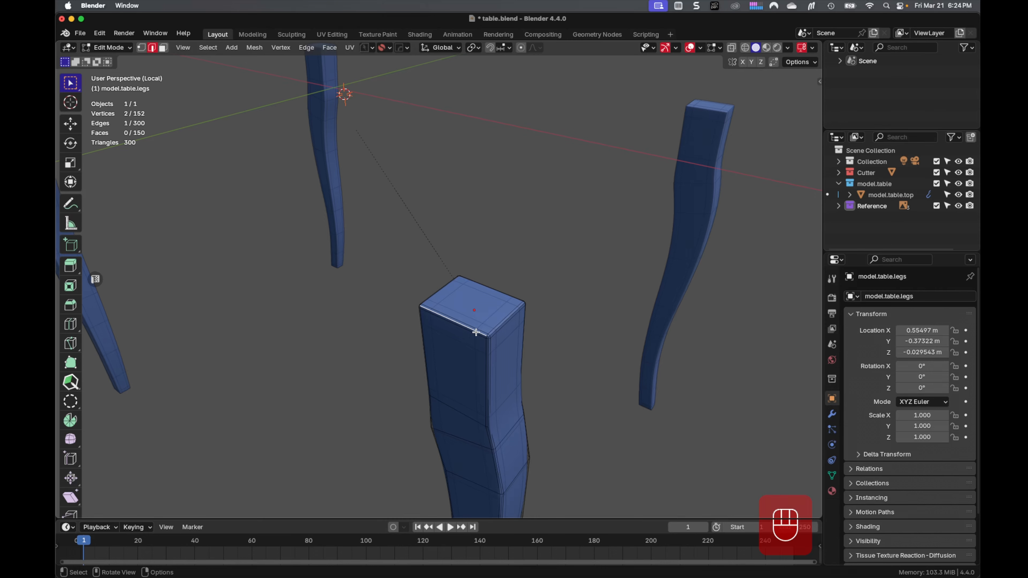
{"action": "left_click", "coordinate": [476, 332], "text": "alt"}
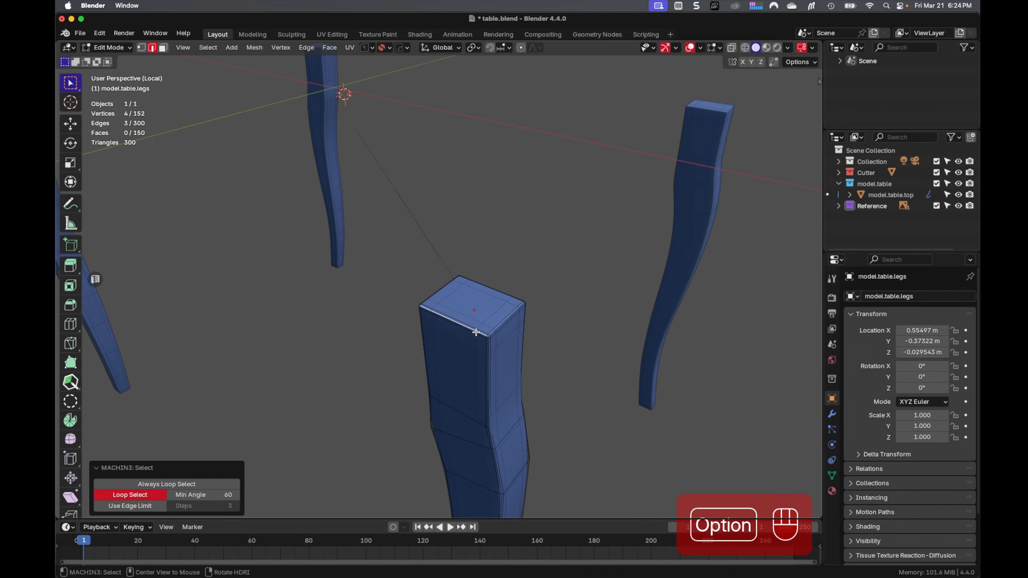
{"action": "left_click", "coordinate": [492, 332], "text": "alt+shift"}
{"action": "middle_click_drag", "start_coordinate": [477, 332], "coordinate": [636, 308]}
{"action": "scroll", "coordinate": [535, 341], "scroll_direction": "up", "scroll_amount": 5}
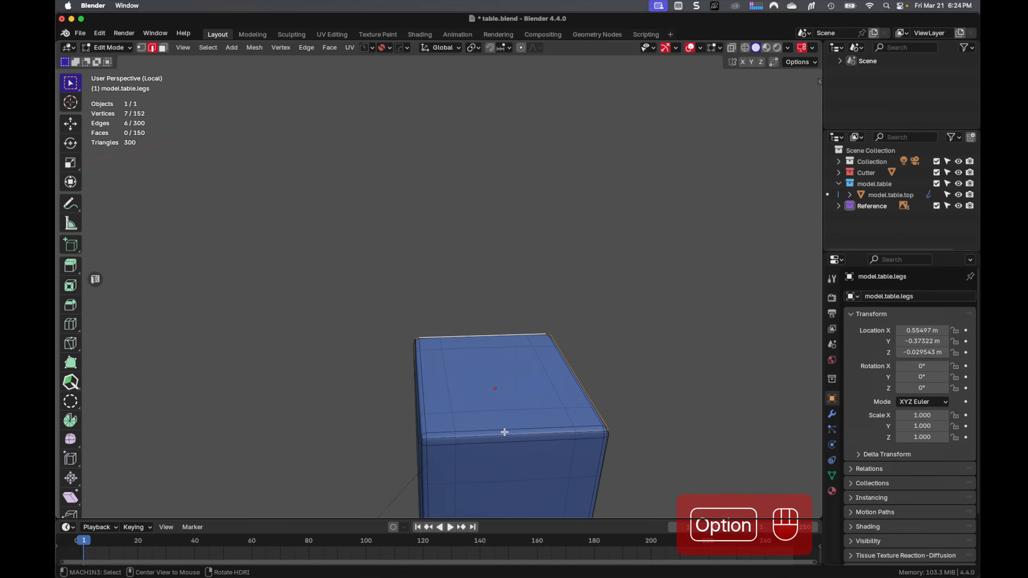
{"action": "middle_click_drag", "start_coordinate": [477, 428], "coordinate": [530, 409]}
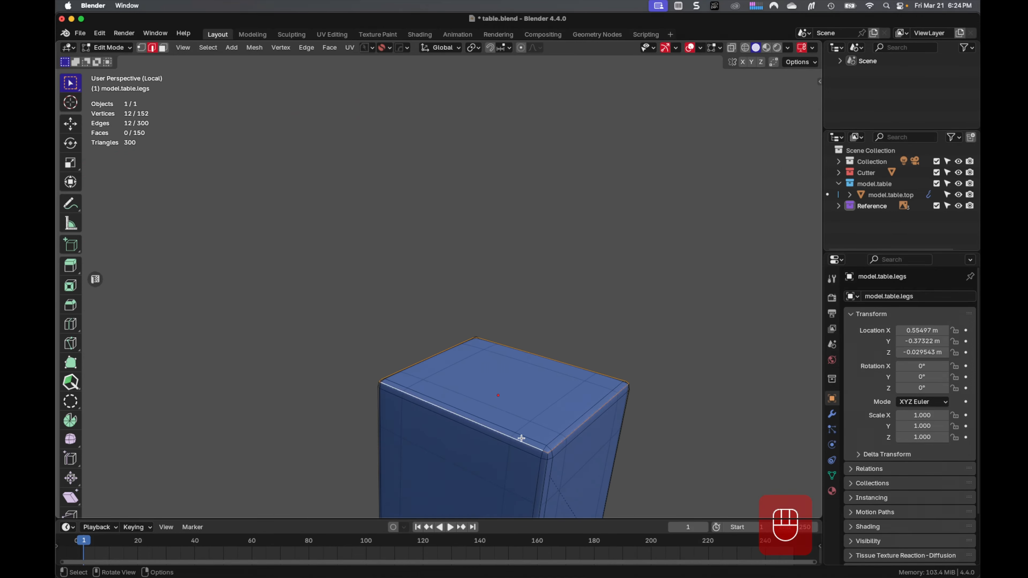
{"action": "key", "text": "u"}
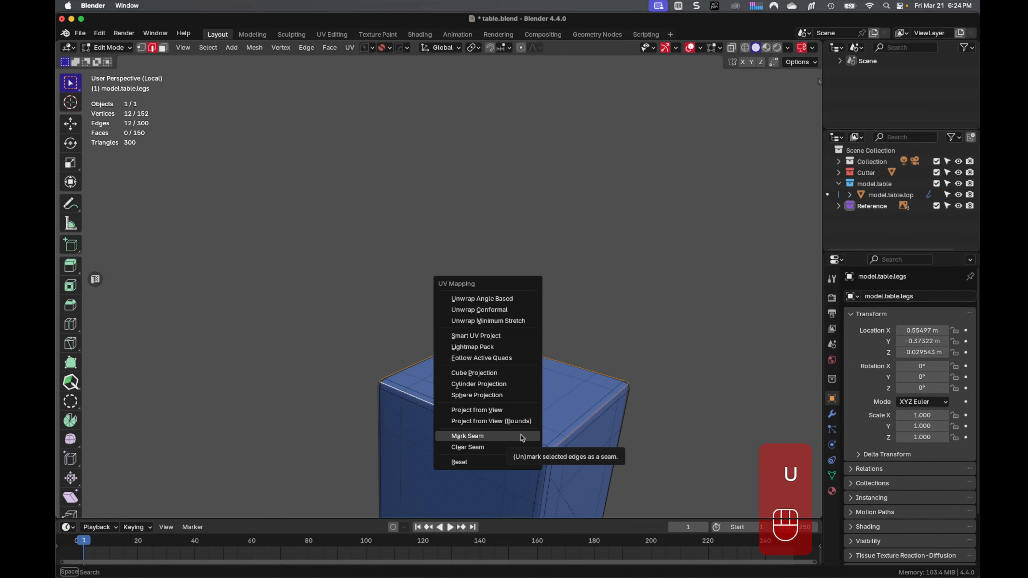
{"action": "left_click", "coordinate": [521, 438]}
Step: Select the edges on all four sides of the leg's bottom end and mark them as a UV seam
{"action": "scroll", "coordinate": [545, 429], "scroll_direction": "down", "scroll_amount": 4}
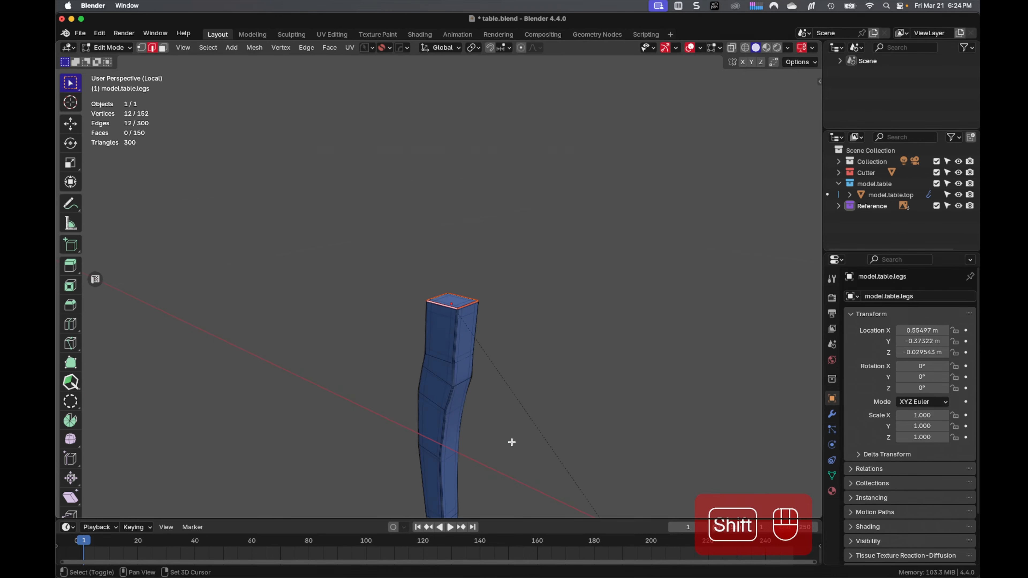
{"action": "middle_click_drag", "start_coordinate": [512, 443], "coordinate": [537, 314], "text": "shift"}
{"action": "scroll", "coordinate": [535, 319], "scroll_direction": "up", "scroll_amount": 5}
{"action": "middle_click_drag", "start_coordinate": [551, 368], "coordinate": [441, 278], "text": "shift"}
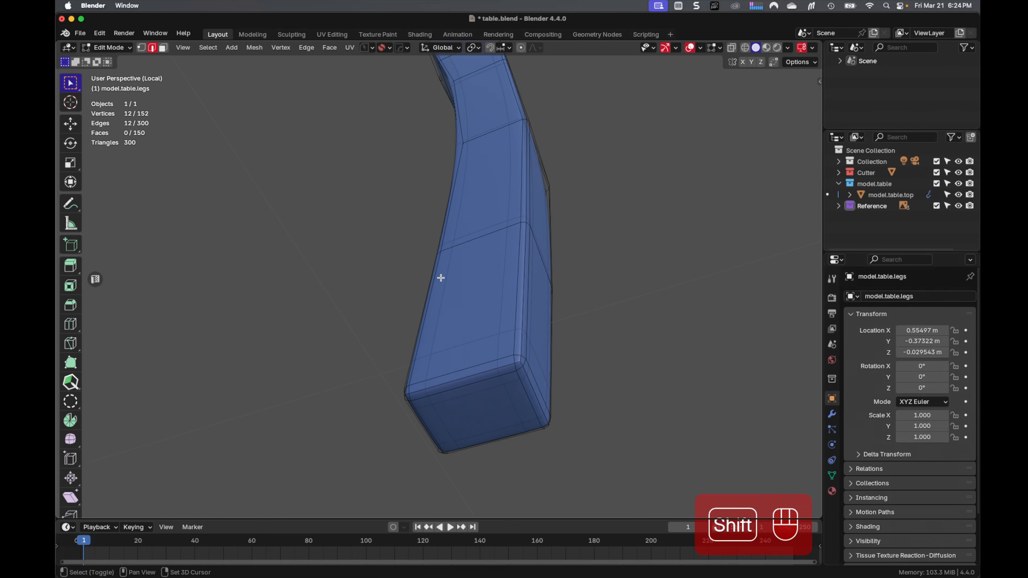
{"action": "left_click", "coordinate": [532, 393], "text": "alt+shift"}
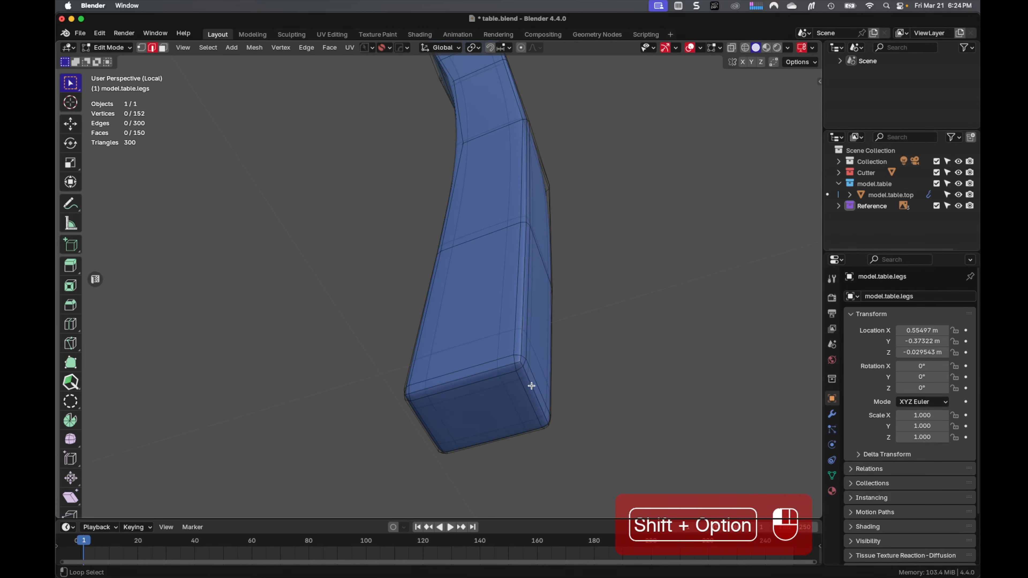
{"action": "left_click", "coordinate": [510, 365], "text": "alt+shift"}
{"action": "middle_click_drag", "start_coordinate": [510, 366], "coordinate": [583, 404]}
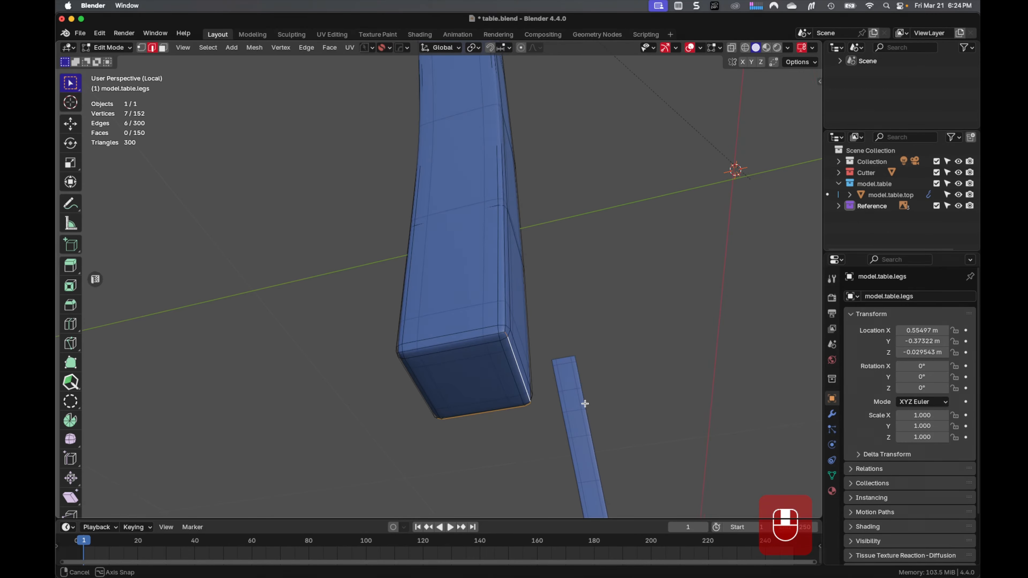
{"action": "left_click", "coordinate": [483, 338], "text": "alt+shift"}
{"action": "mouse_move", "coordinate": [482, 338]}
{"action": "middle_mouse_down"}
{"action": "mouse_move", "coordinate": [499, 351]}
{"action": "mouse_move", "coordinate": [570, 357]}
{"action": "mouse_move", "coordinate": [495, 340]}
{"action": "middle_mouse_up"}
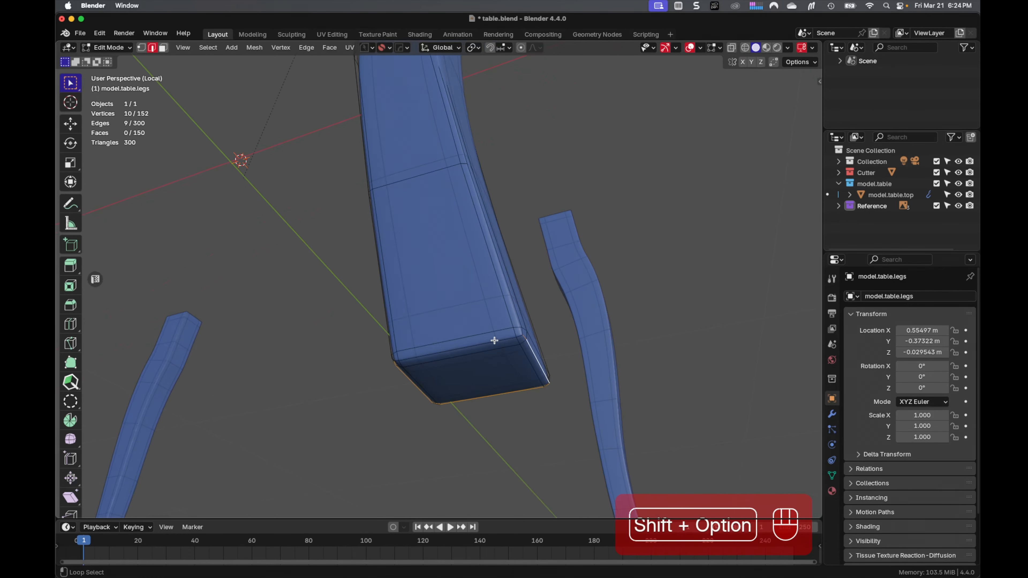
{"action": "left_click", "coordinate": [494, 340], "text": "alt+shift"}
{"action": "key", "text": "u"}
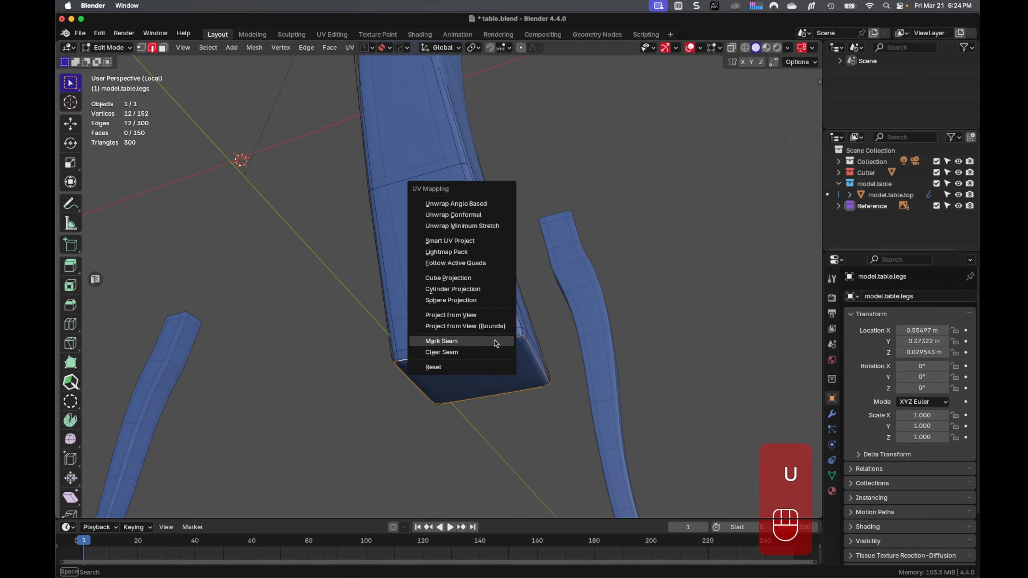
{"action": "left_click", "coordinate": [496, 344]}
Step: Select the edge path along one vertical corner of the leg, from its top seam to its bottom seam, and mark it as a seam
{"action": "middle_click_drag", "start_coordinate": [501, 341], "coordinate": [651, 339]}
{"action": "key", "text": "KP_Divide"}
{"action": "key", "text": "KP_Divide"}
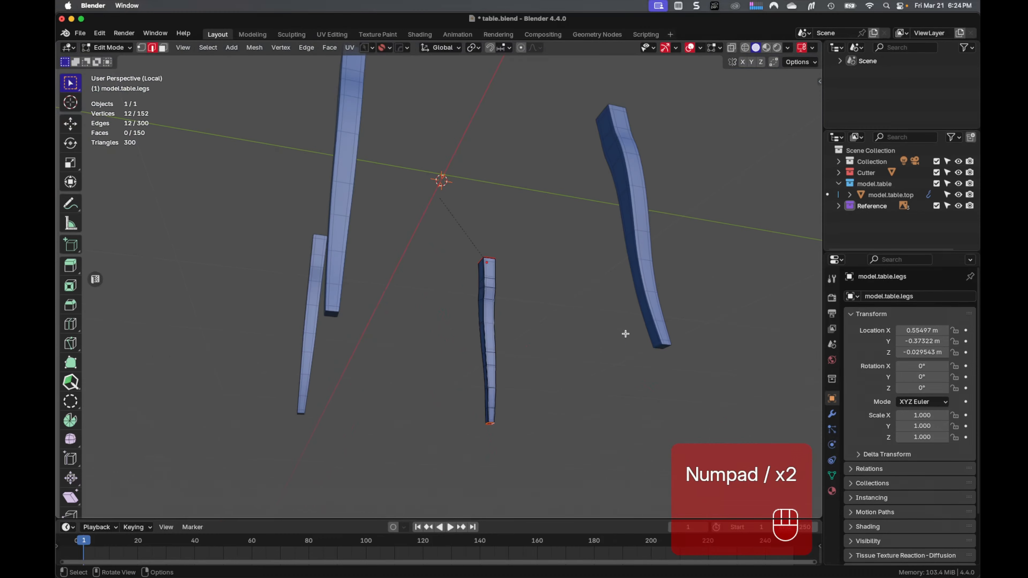
{"action": "scroll", "coordinate": [624, 333], "scroll_direction": "up", "scroll_amount": 6}
{"action": "scroll", "coordinate": [616, 346], "scroll_direction": "up", "scroll_amount": 5}
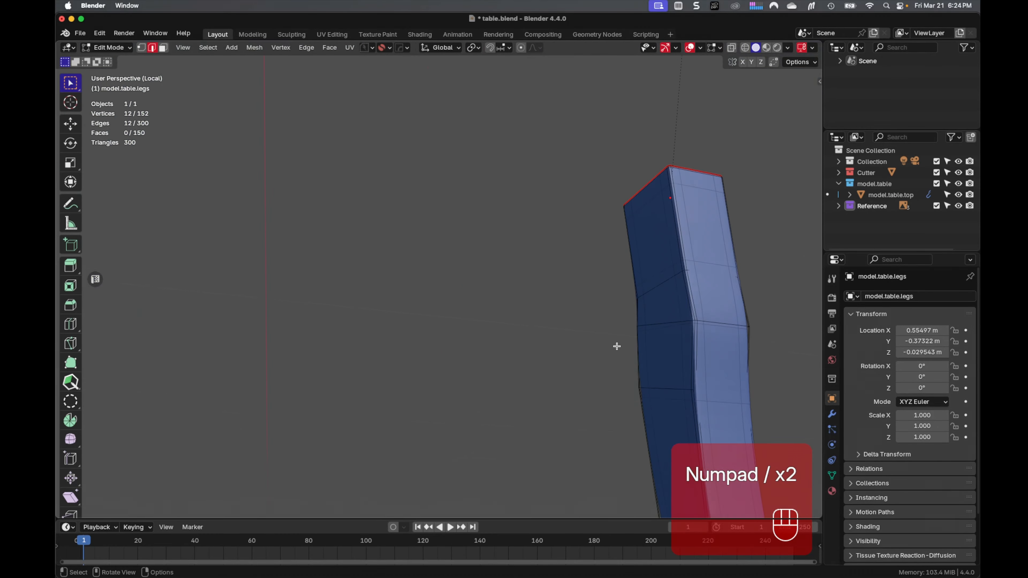
{"action": "middle_click_drag", "start_coordinate": [615, 347], "coordinate": [590, 316], "text": "shift"}
{"action": "scroll", "coordinate": [591, 317], "scroll_direction": "up", "scroll_amount": 4}
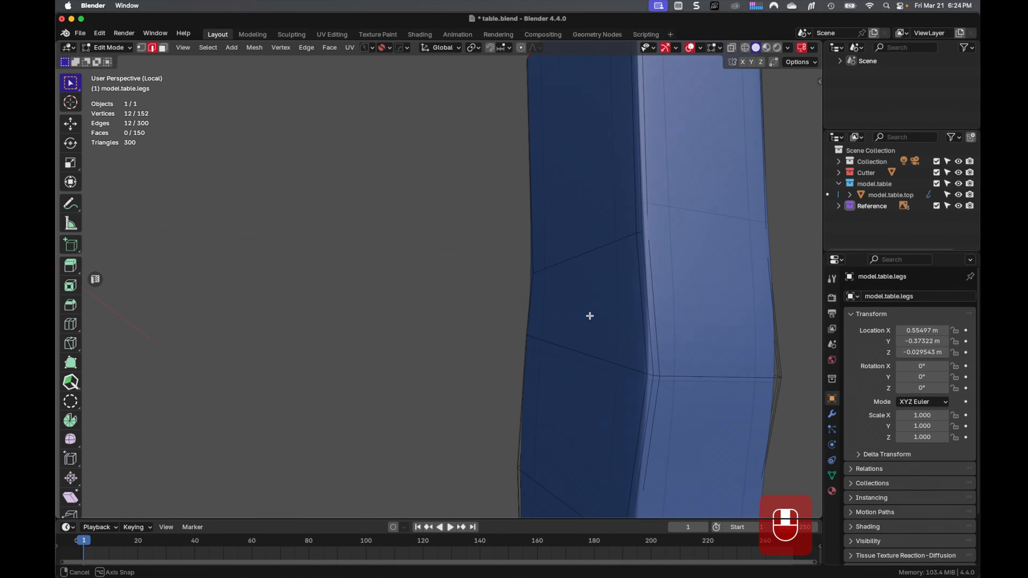
{"action": "middle_click_drag", "start_coordinate": [722, 240], "coordinate": [585, 213], "text": "shift"}
{"action": "left_click", "coordinate": [623, 204]}
{"action": "left_click", "coordinate": [668, 261], "text": "shift"}
{"action": "middle_click_drag", "start_coordinate": [581, 324], "coordinate": [597, 133], "text": "shift"}
{"action": "middle_click_drag", "start_coordinate": [604, 310], "coordinate": [611, 283]}
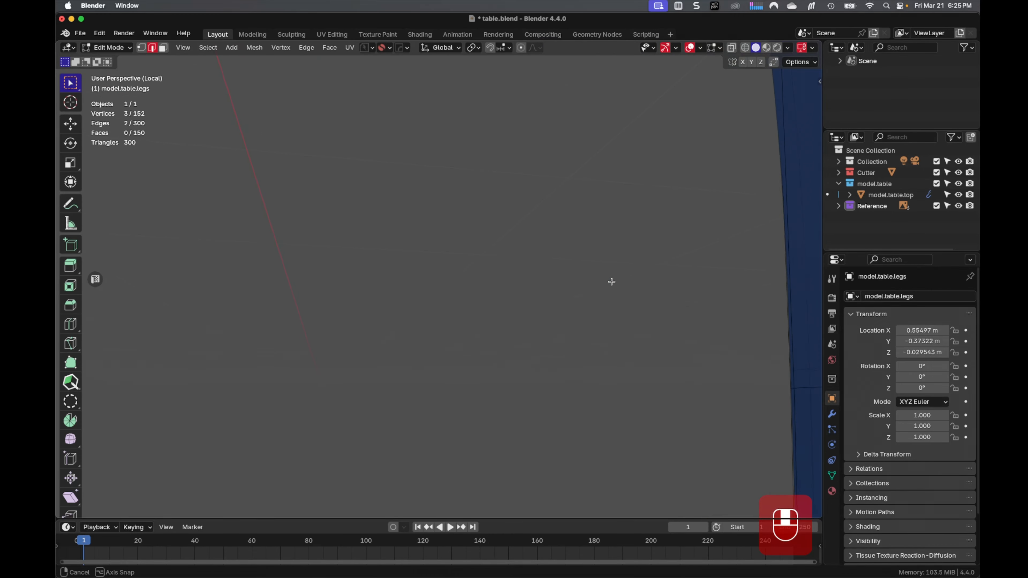
{"action": "middle_click_drag", "start_coordinate": [674, 321], "coordinate": [602, 225], "text": "shift"}
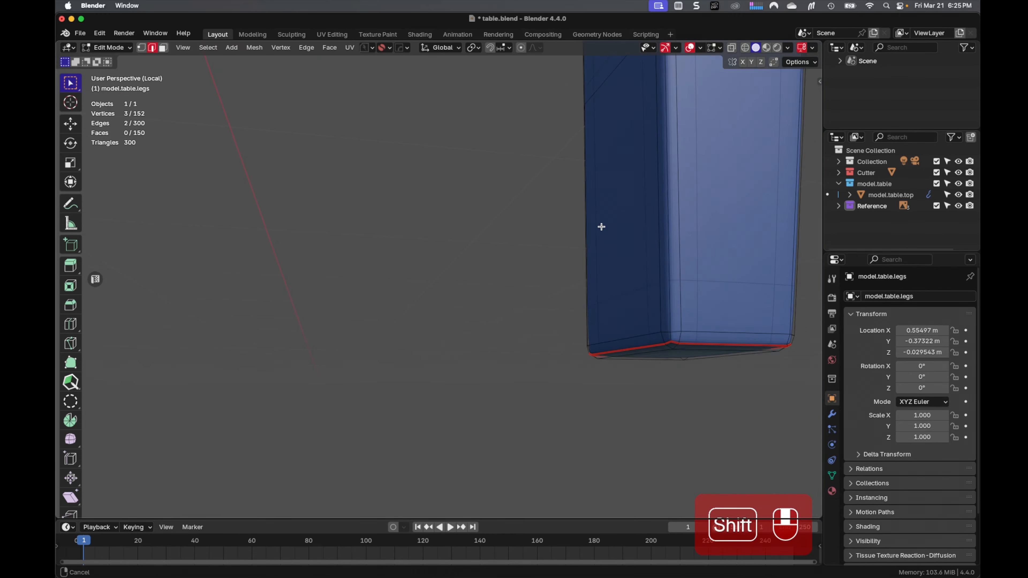
{"action": "left_click", "coordinate": [671, 339], "text": "ctrl"}
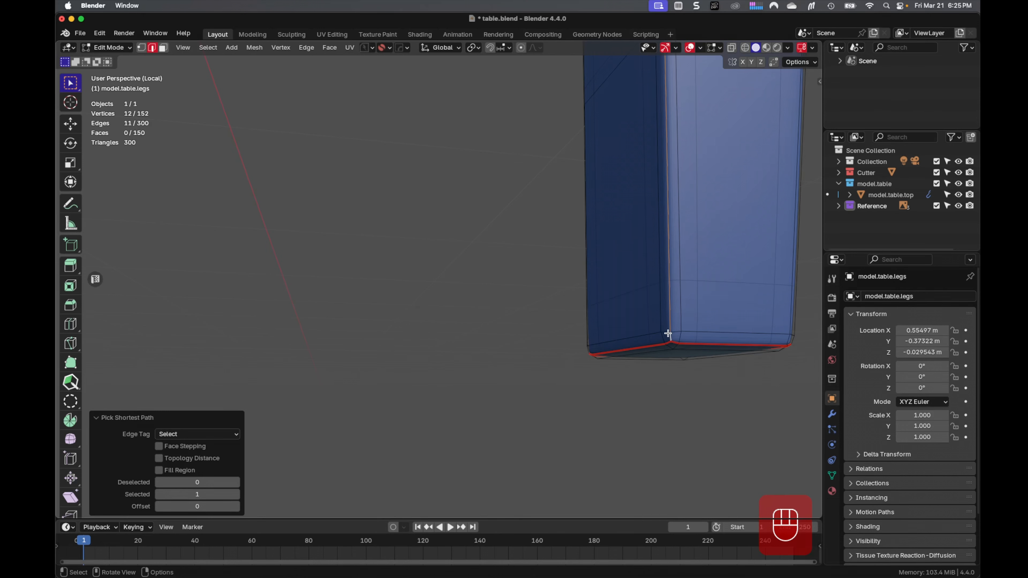
{"action": "key", "text": "u"}
{"action": "left_click", "coordinate": [666, 316]}
Step: Exit Edit Mode and the legs' local view, and save table.blend
{"action": "scroll", "coordinate": [677, 303], "scroll_direction": "down", "scroll_amount": 6}
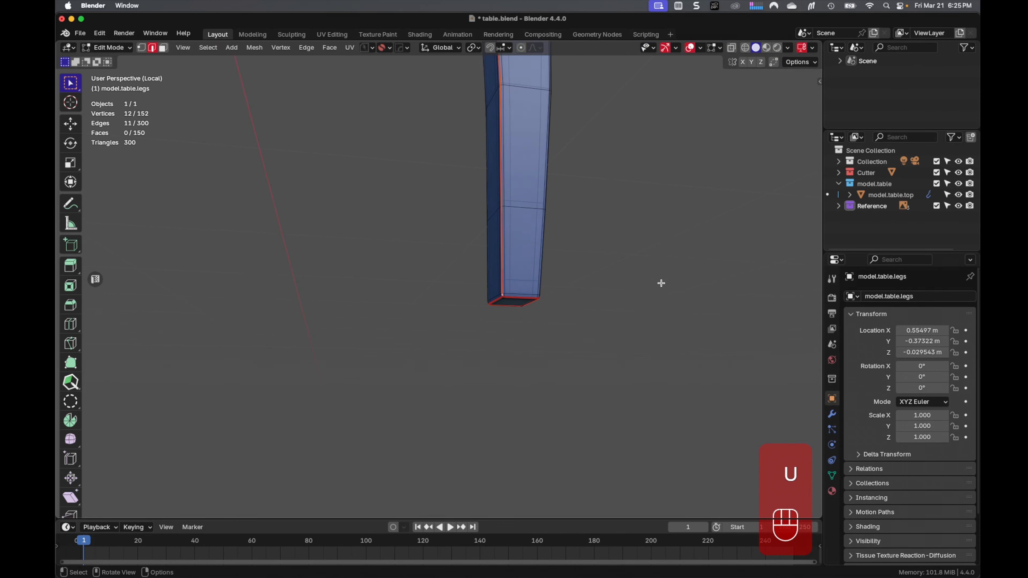
{"action": "middle_click_drag", "start_coordinate": [592, 217], "coordinate": [471, 260]}
{"action": "key", "text": "Tab"}
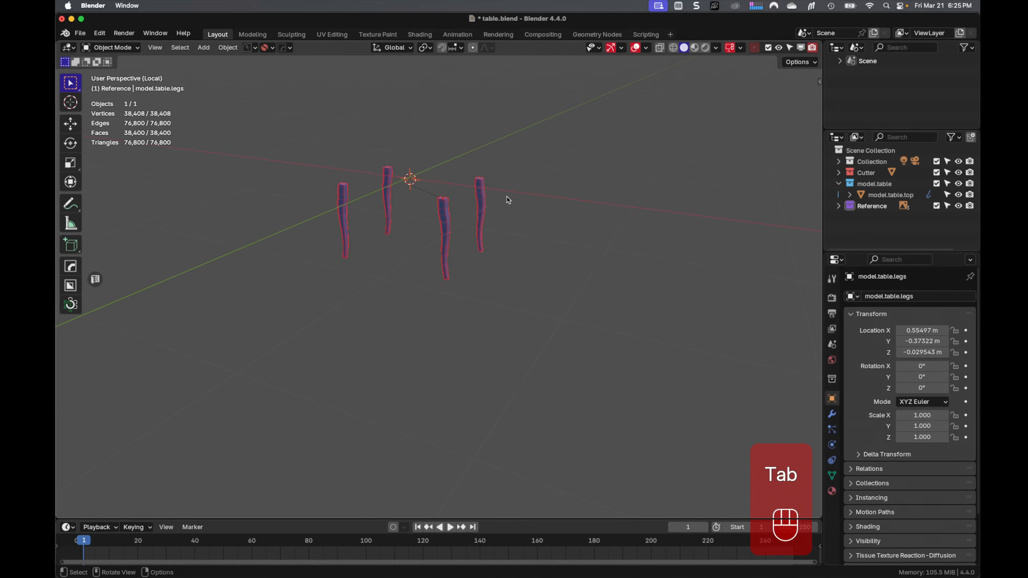
{"action": "key", "text": "KP_Divide"}
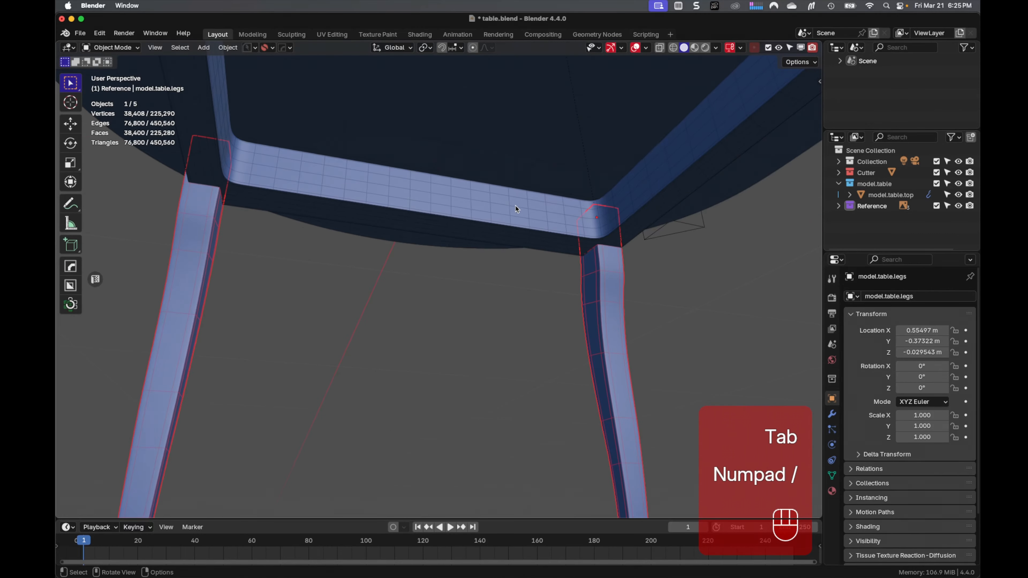
{"action": "key", "text": "super+s"}
{"action": "scroll", "coordinate": [516, 206], "scroll_direction": "down", "scroll_amount": 5}
{"action": "scroll", "coordinate": [601, 245], "scroll_direction": "up", "scroll_amount": 3, "text": "shift"}
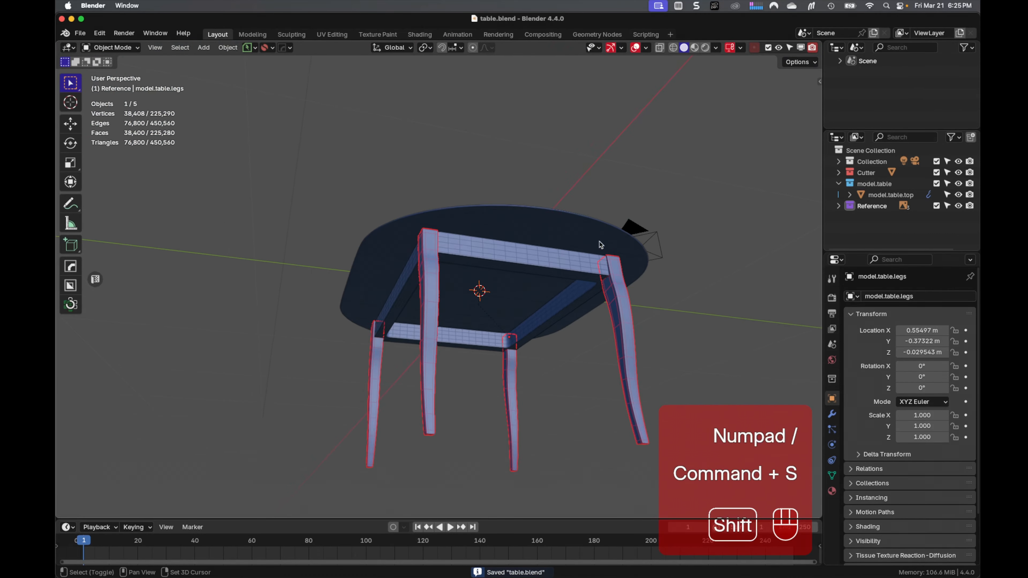
Step: Deselect the legs, switch the viewport shading to Material Preview and save the file
{"action": "left_click", "coordinate": [677, 199]}
{"action": "middle_click_drag", "start_coordinate": [677, 199], "coordinate": [662, 263]}
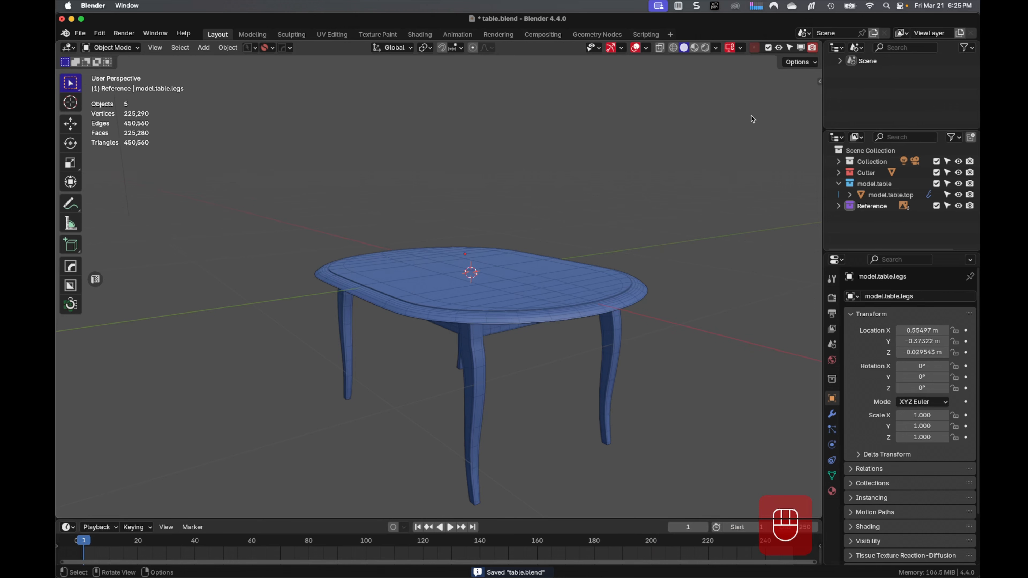
{"action": "key", "text": "z"}
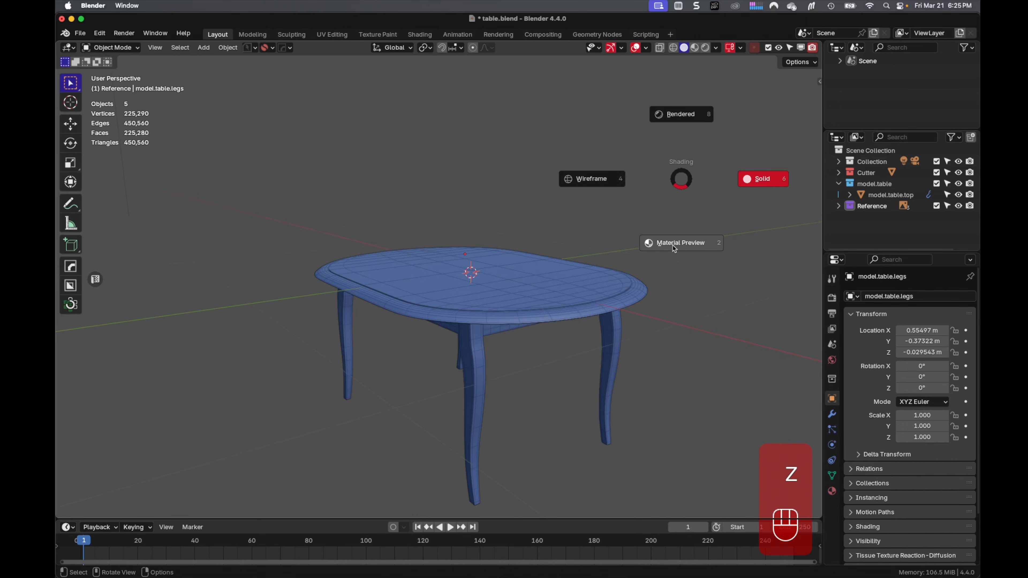
{"action": "left_click", "coordinate": [673, 245]}
{"action": "mouse_move", "coordinate": [611, 280]}
{"action": "middle_mouse_down", "text": "shift"}
{"action": "mouse_move", "coordinate": [548, 230]}
{"action": "mouse_move", "coordinate": [527, 272]}
{"action": "mouse_move", "coordinate": [543, 280]}
{"action": "middle_mouse_up", "text": "shift"}
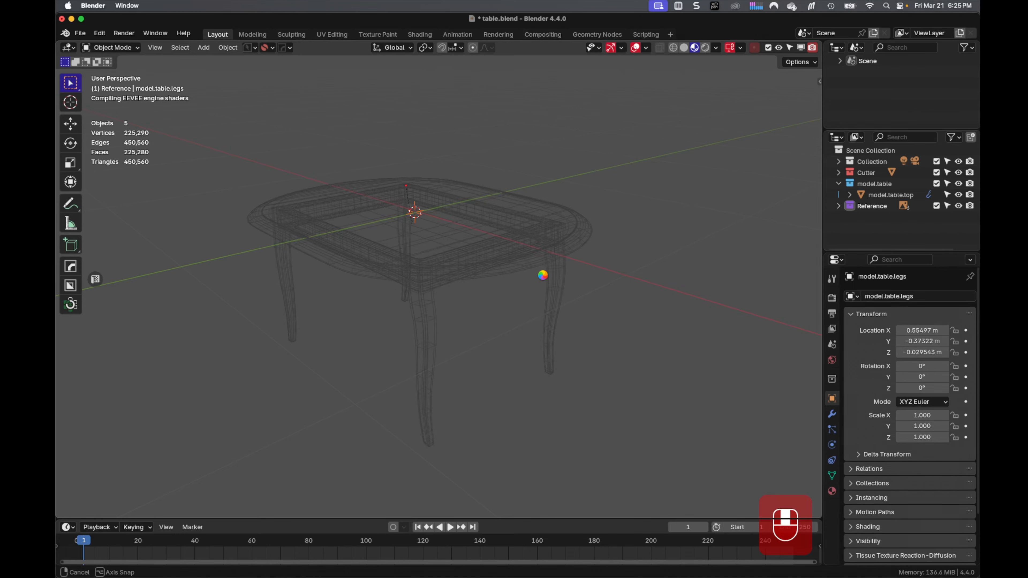
{"action": "middle_click_drag", "start_coordinate": [543, 275], "coordinate": [539, 245]}
{"action": "key", "text": "super+s"}
Step: Isolate model.table.top and open it in the UV Editing workspace with Material Preview shading
{"action": "left_click", "coordinate": [539, 247]}
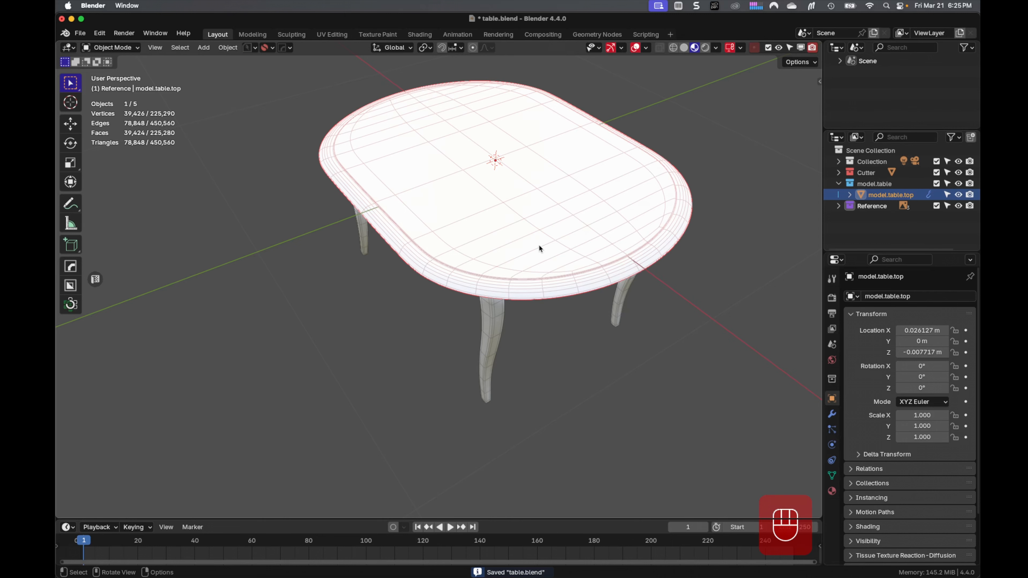
{"action": "key", "text": "KP_Divide"}
{"action": "mouse_move", "coordinate": [536, 248]}
{"action": "middle_mouse_down"}
{"action": "mouse_move", "coordinate": [506, 232]}
{"action": "mouse_move", "coordinate": [527, 181]}
{"action": "mouse_move", "coordinate": [527, 246]}
{"action": "middle_mouse_up"}
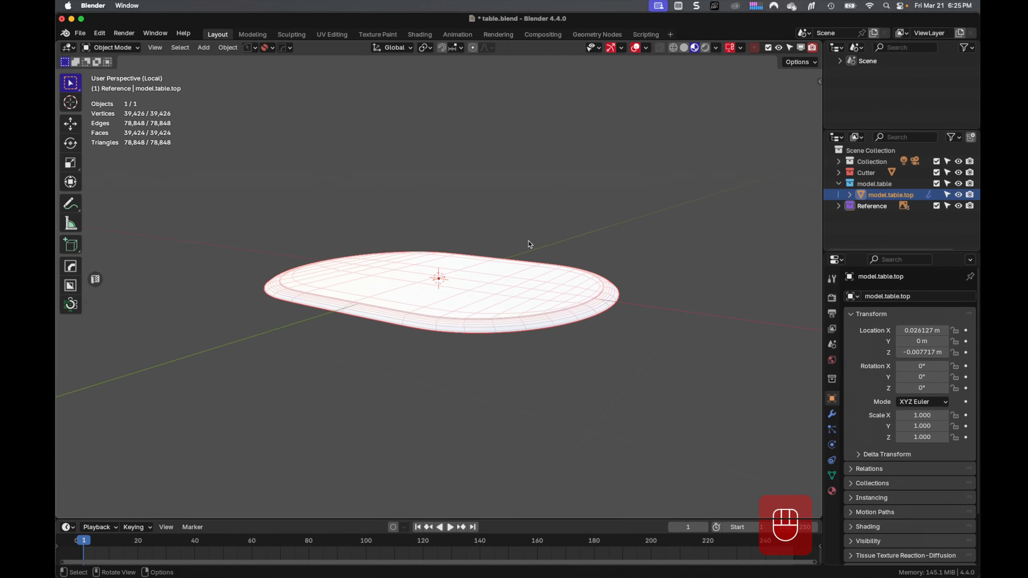
{"action": "left_click", "coordinate": [338, 35]}
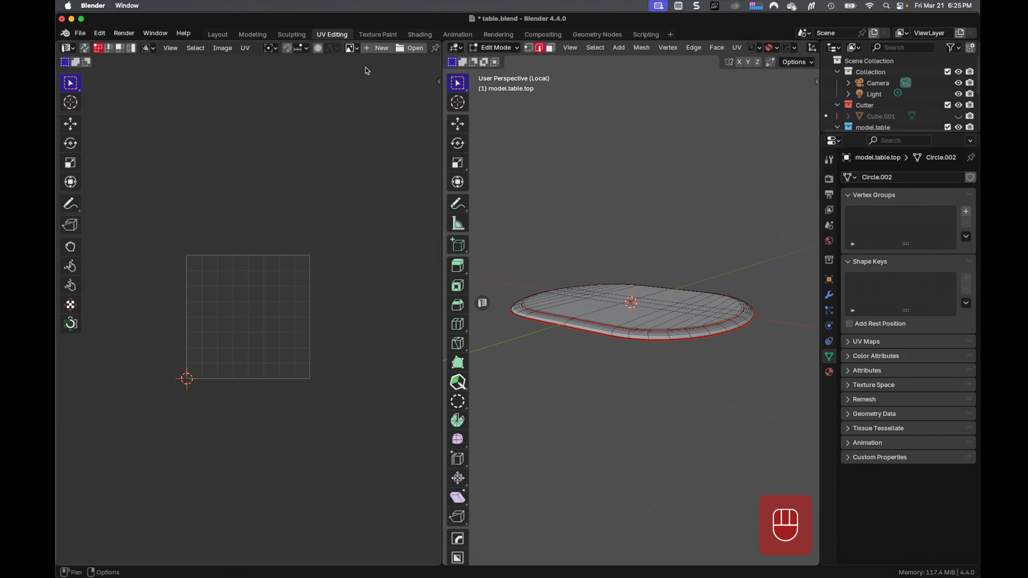
{"action": "key", "text": "z"}
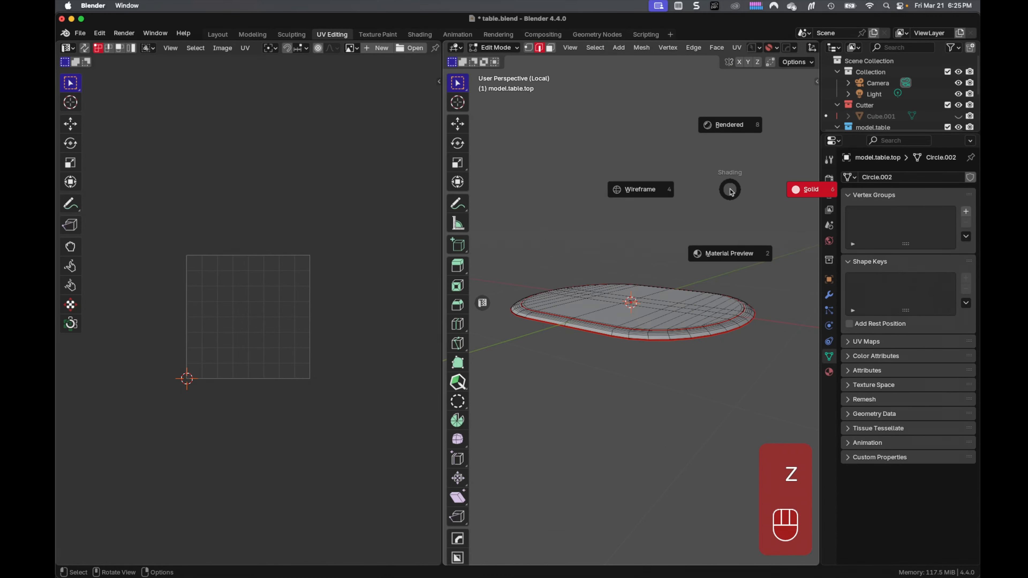
{"action": "left_click", "coordinate": [731, 255]}
{"action": "middle_click_drag", "start_coordinate": [653, 265], "coordinate": [626, 280]}
{"action": "scroll", "coordinate": [649, 262], "scroll_direction": "up", "scroll_amount": 6}
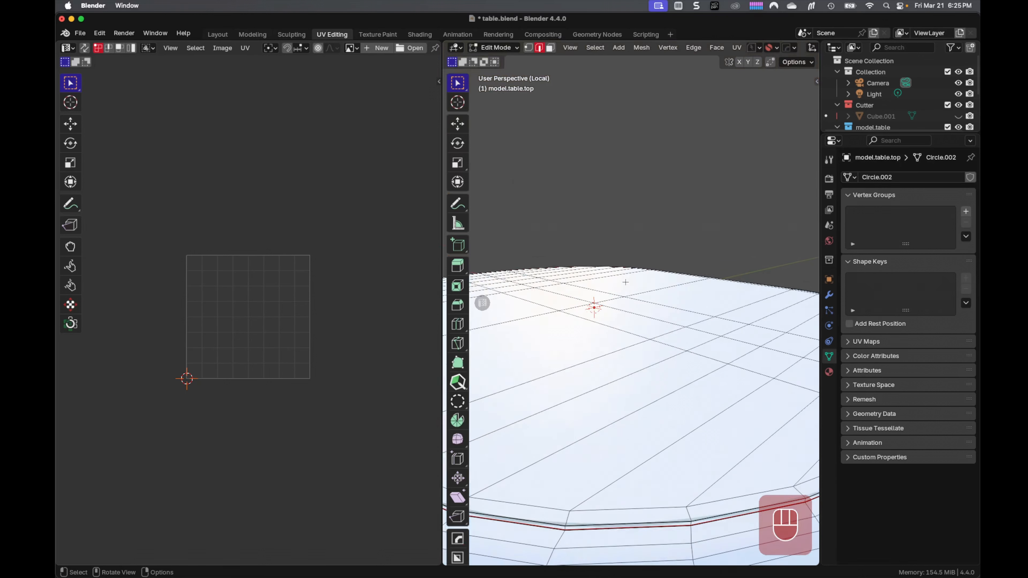
{"action": "scroll", "coordinate": [625, 281], "scroll_direction": "down", "scroll_amount": 4}
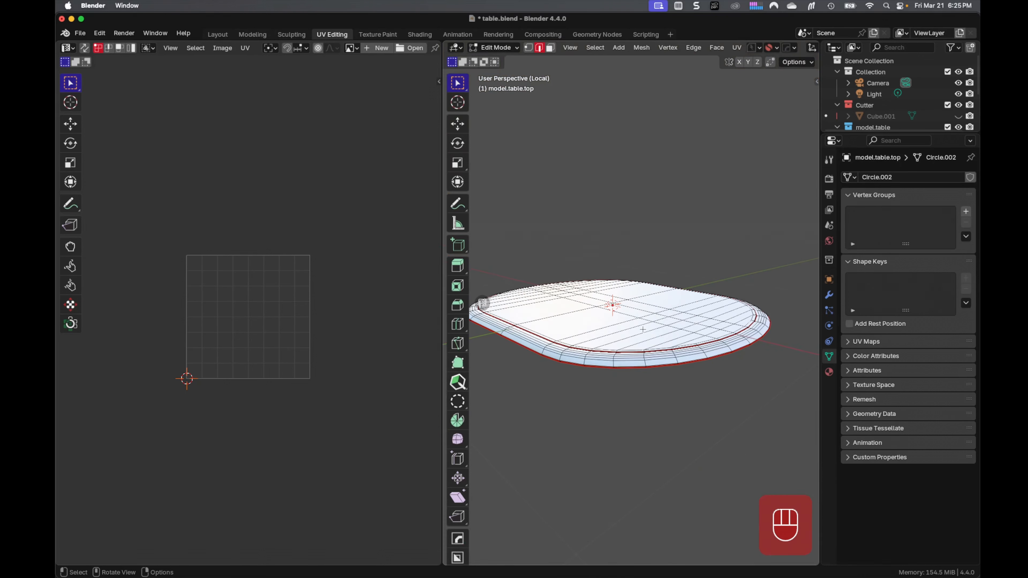
Step: Unwrap the entire tabletop mesh with Cube Projection and select all its UVs in the UV editor
{"action": "key", "text": "a"}
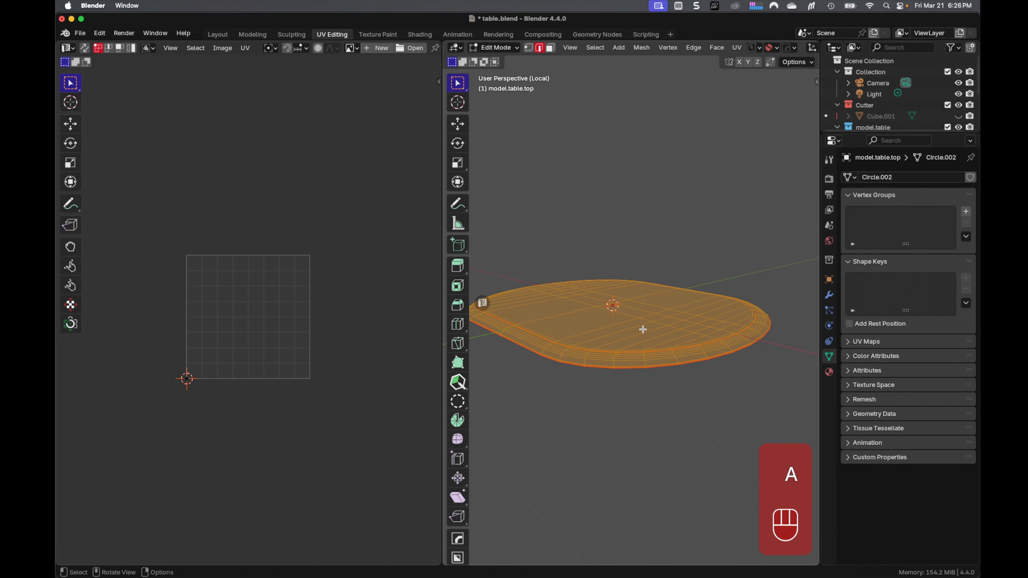
{"action": "key", "text": "u"}
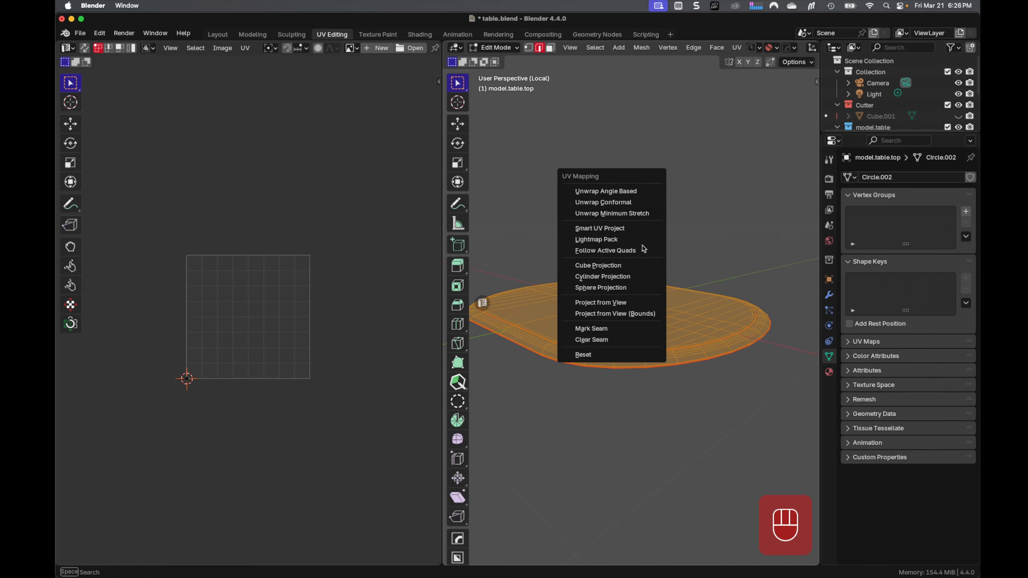
{"action": "left_click", "coordinate": [641, 265]}
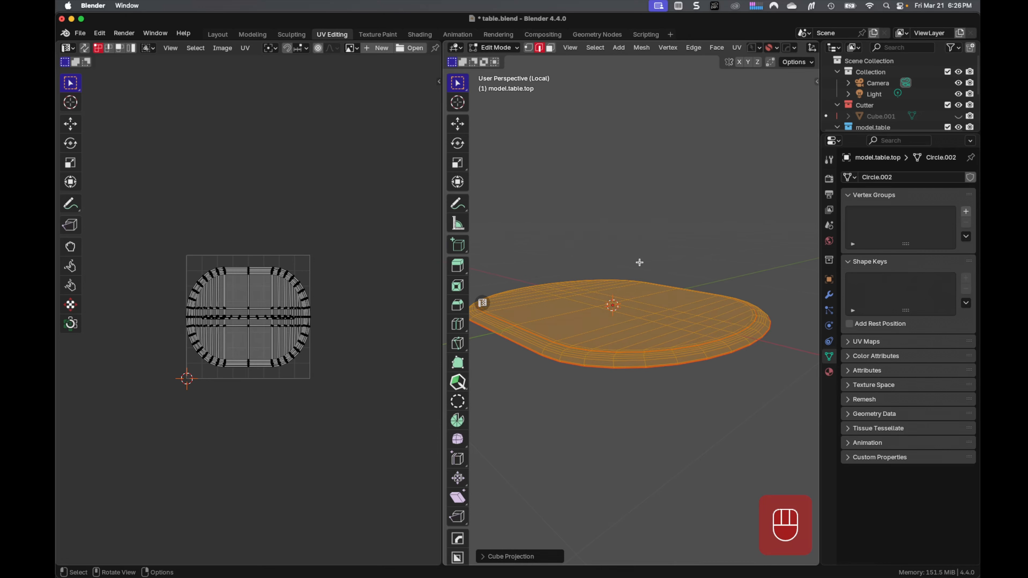
{"action": "scroll", "coordinate": [379, 333], "scroll_direction": "up", "scroll_amount": 1}
{"action": "key", "text": "a"}
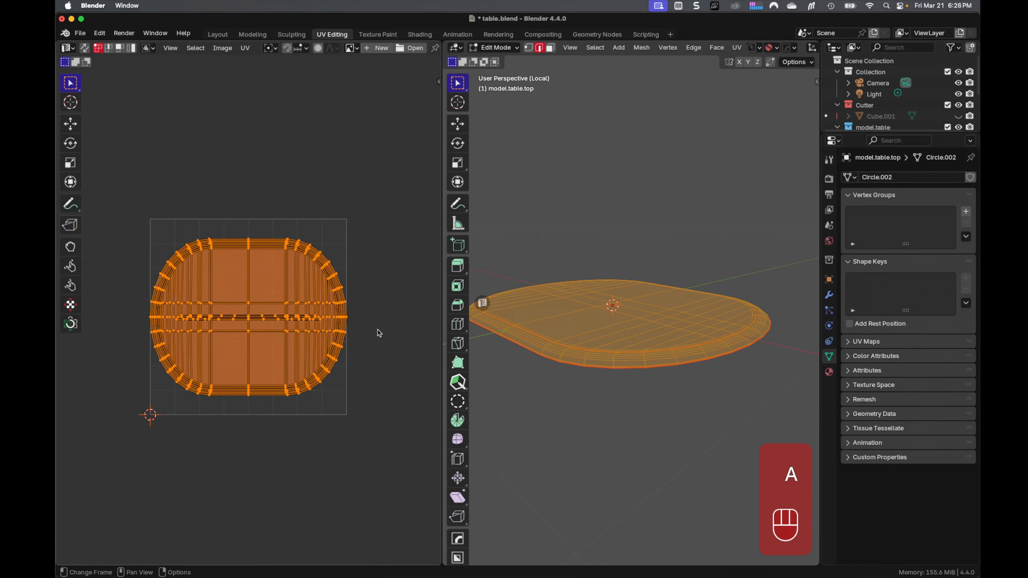
{"action": "scroll", "coordinate": [385, 327], "scroll_direction": "up", "scroll_amount": 1}
{"action": "middle_click_drag", "start_coordinate": [385, 328], "coordinate": [391, 326]}
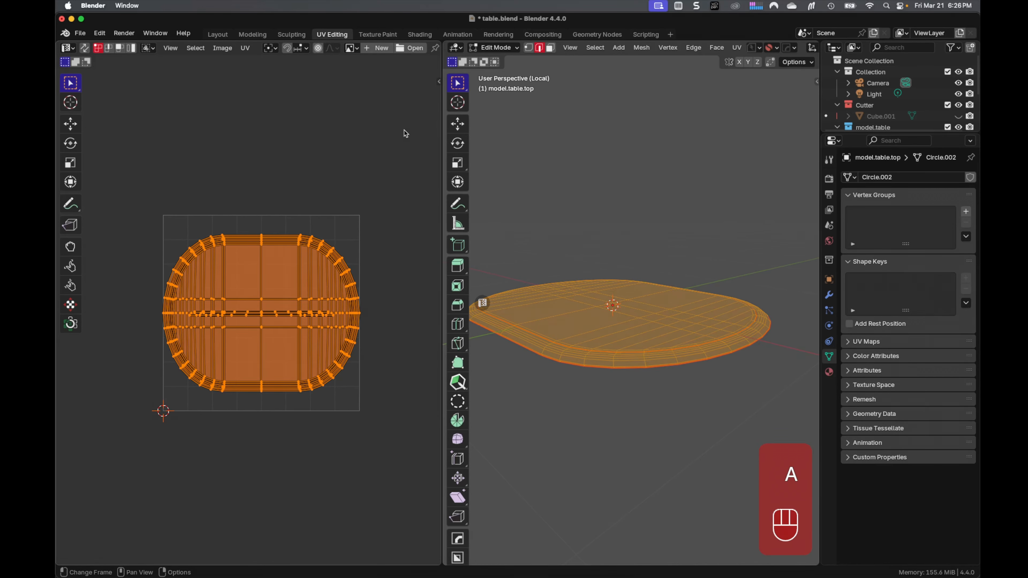
Step: Create a new tiled Color Grid image of 4096 × 4096 px in the UV editor
{"action": "left_click", "coordinate": [380, 48]}
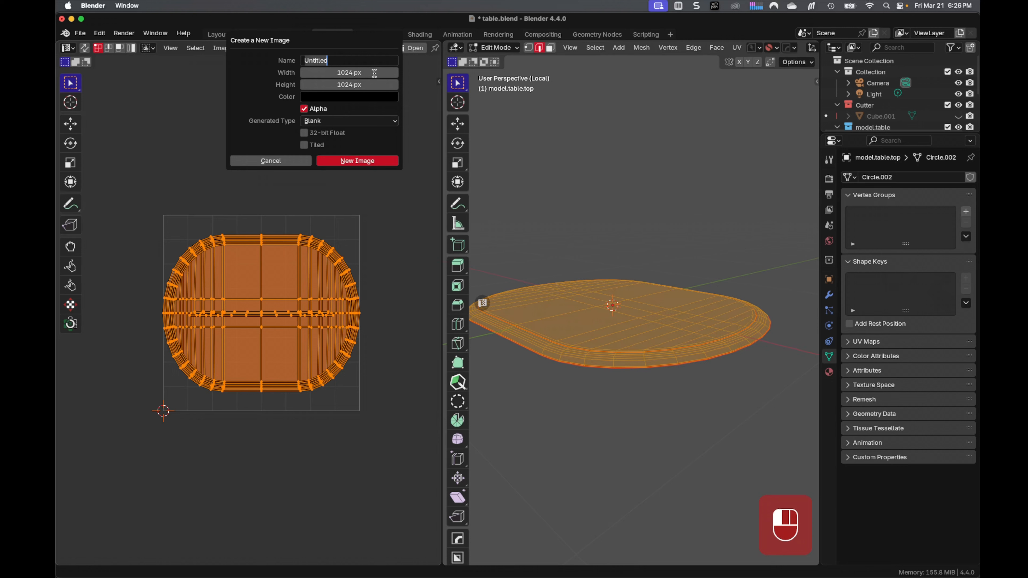
{"action": "double_click", "coordinate": [337, 72]}
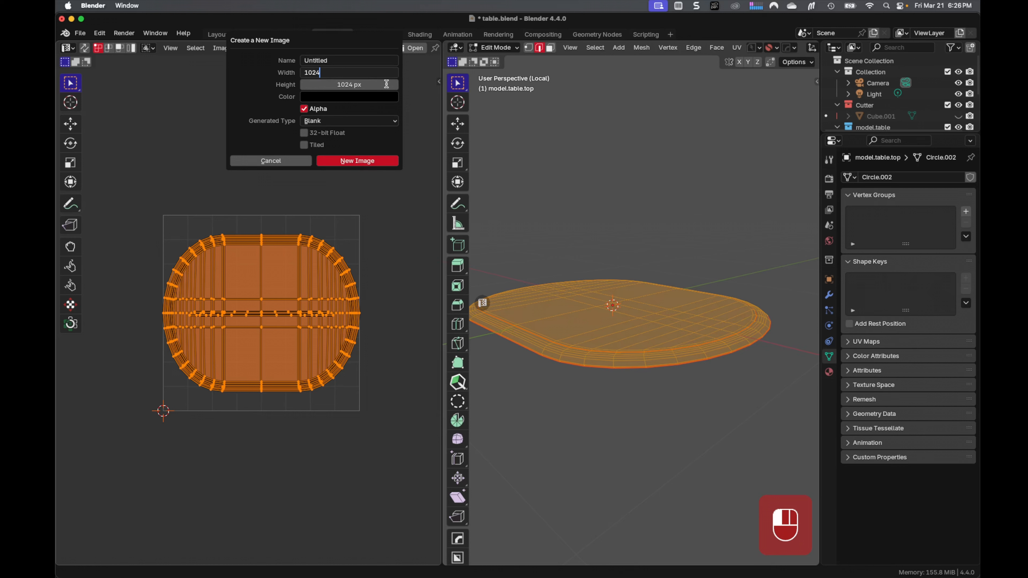
{"action": "left_click", "coordinate": [396, 113]}
{"action": "left_click_drag", "start_coordinate": [360, 73], "coordinate": [361, 84]}
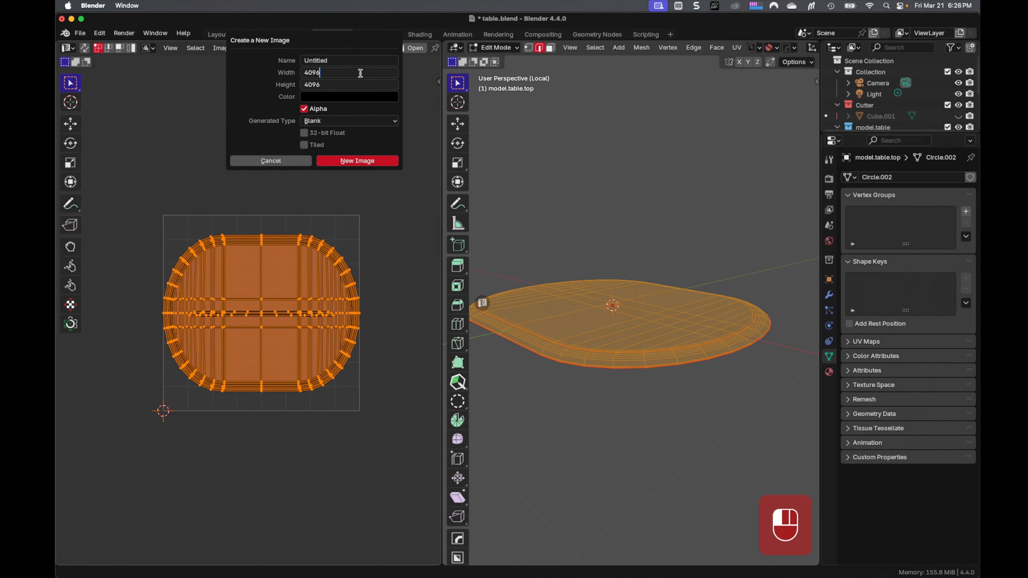
{"action": "left_click", "coordinate": [399, 114]}
{"action": "left_click", "coordinate": [395, 121]}
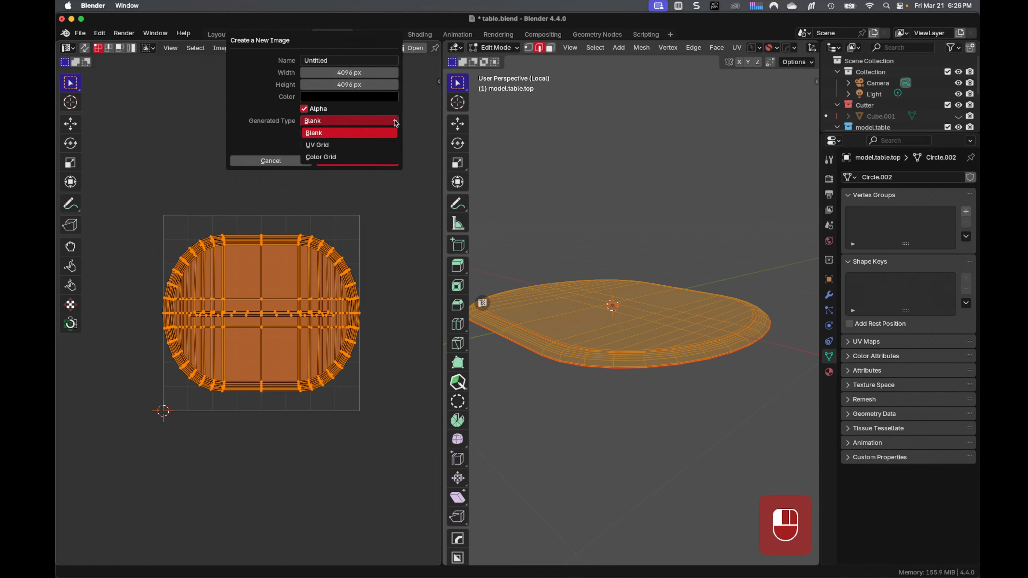
{"action": "left_click", "coordinate": [382, 156]}
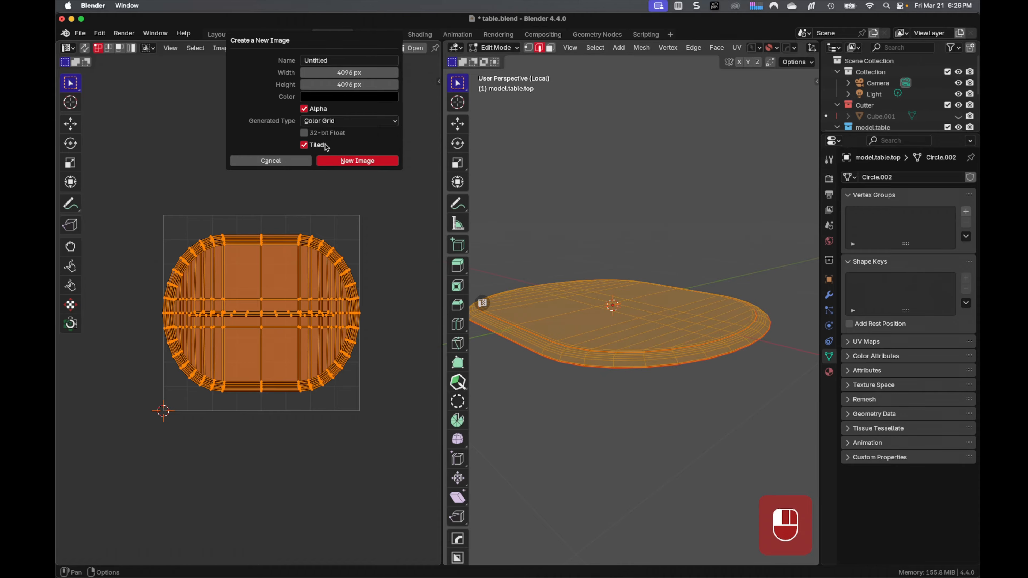
{"action": "left_click", "coordinate": [357, 161]}
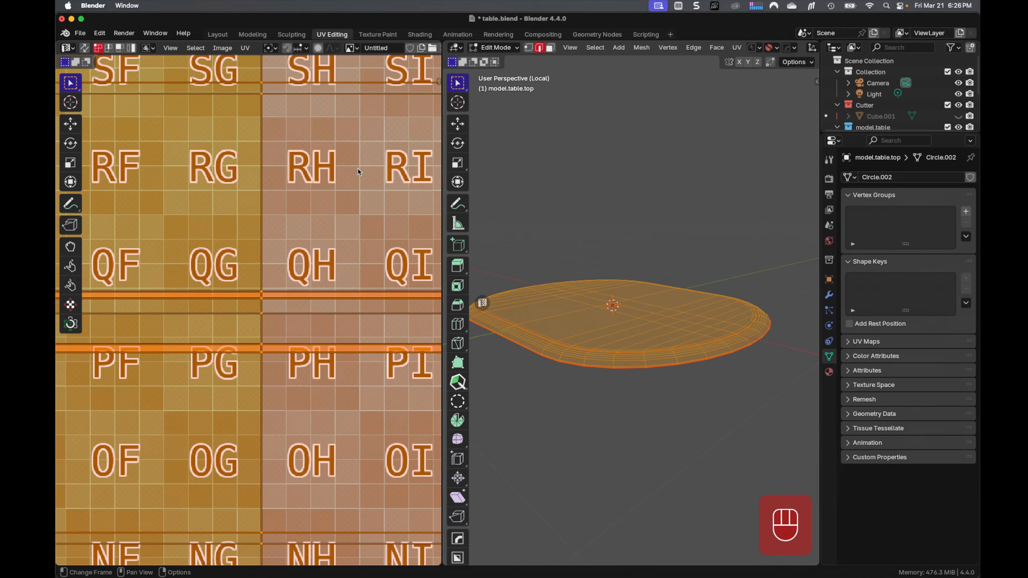
Step: Examine the tabletop's UV layout over the color grid and its look in Object Mode, returning to Edit Mode
{"action": "scroll", "coordinate": [357, 169], "scroll_direction": "down", "scroll_amount": 5}
{"action": "key", "text": "Tab"}
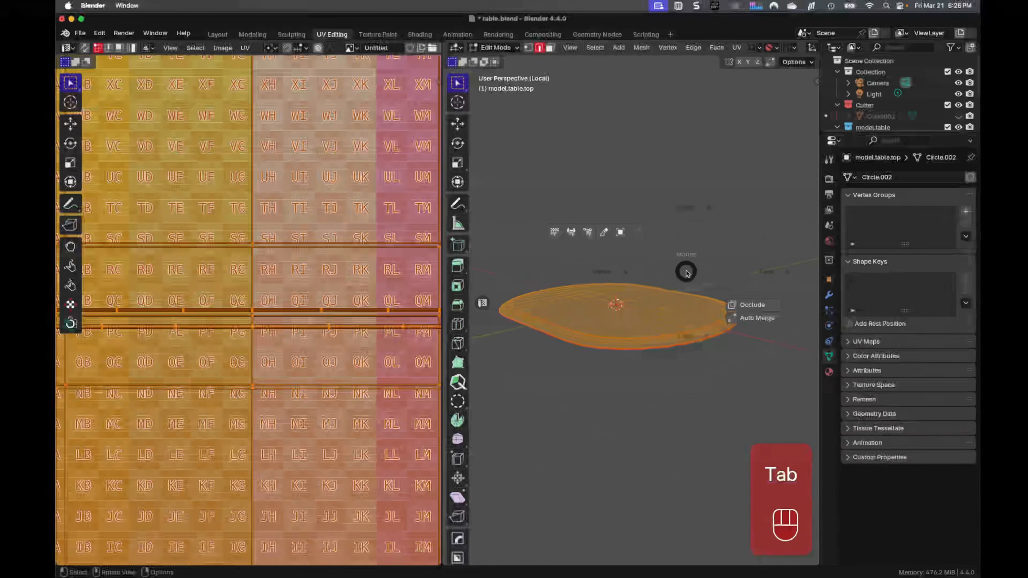
{"action": "middle_click_drag", "start_coordinate": [687, 248], "coordinate": [697, 269]}
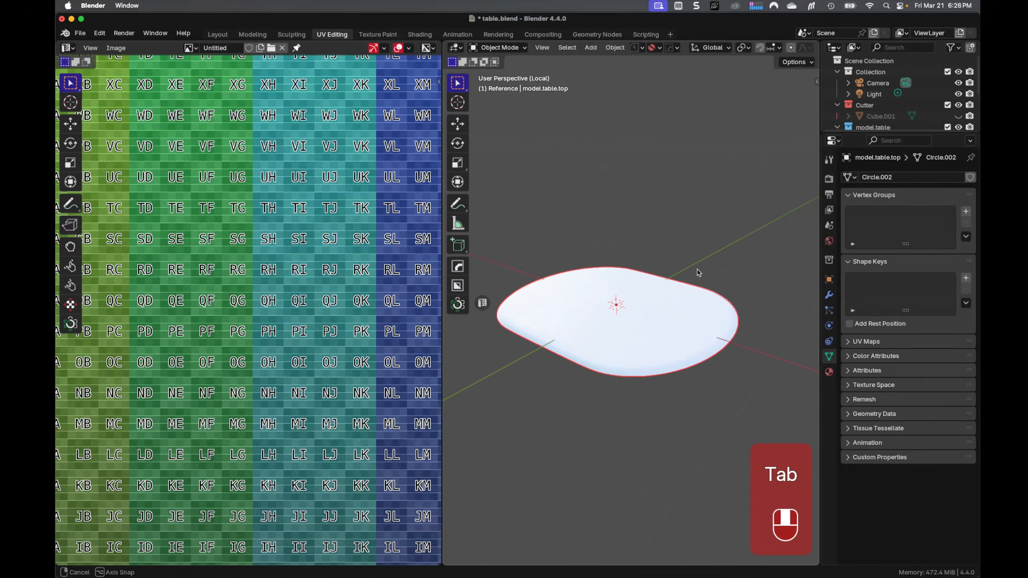
{"action": "key", "text": "Tab"}
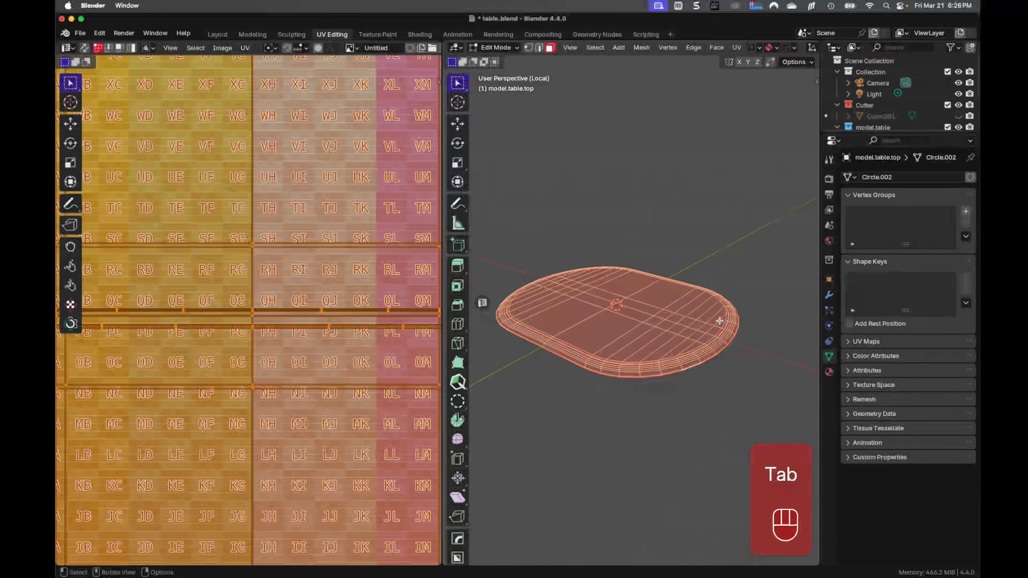
{"action": "scroll", "coordinate": [253, 316], "scroll_direction": "down", "scroll_amount": 5}
{"action": "scroll", "coordinate": [255, 317], "scroll_direction": "up", "scroll_amount": 1}
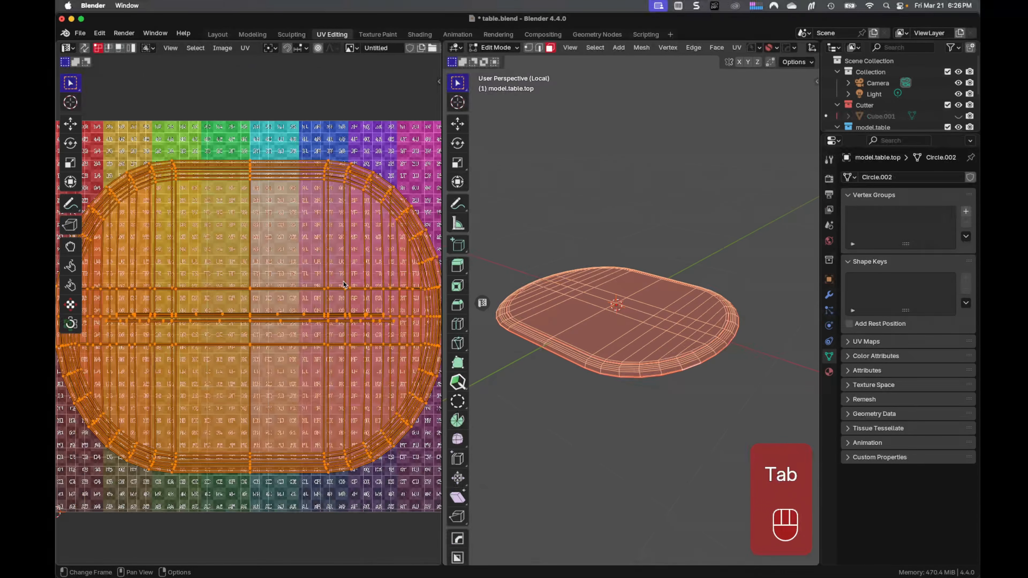
Step: Switch to the Shading workspace, set the viewport to Material Preview and disable Scene World lighting
{"action": "left_click", "coordinate": [420, 35]}
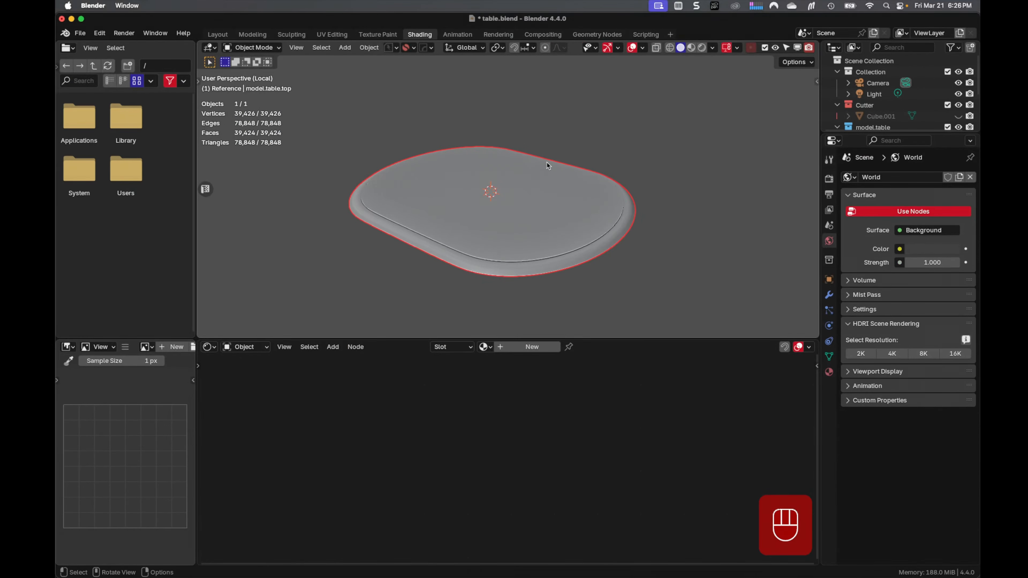
{"action": "key", "text": "z"}
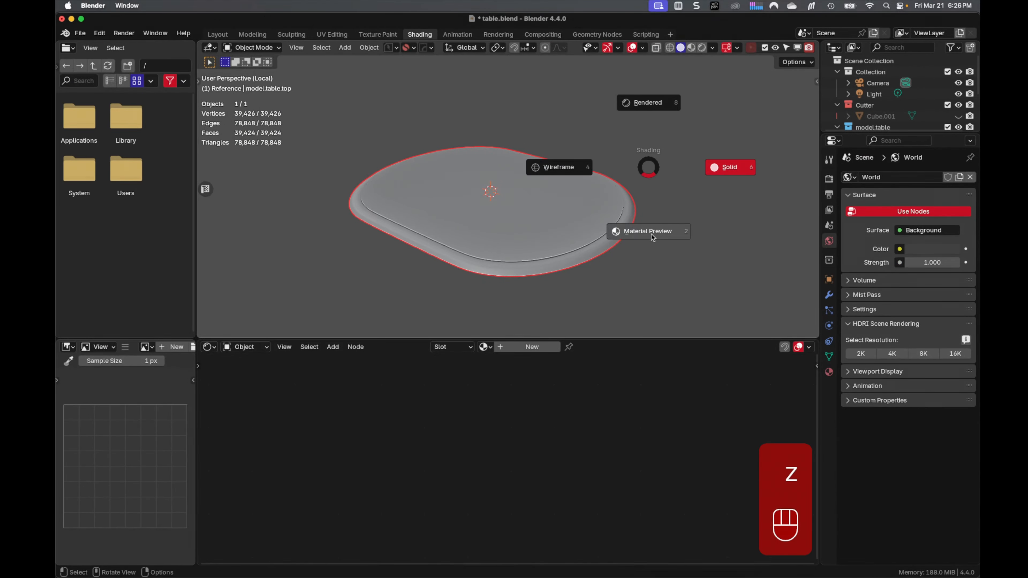
{"action": "left_click", "coordinate": [653, 234]}
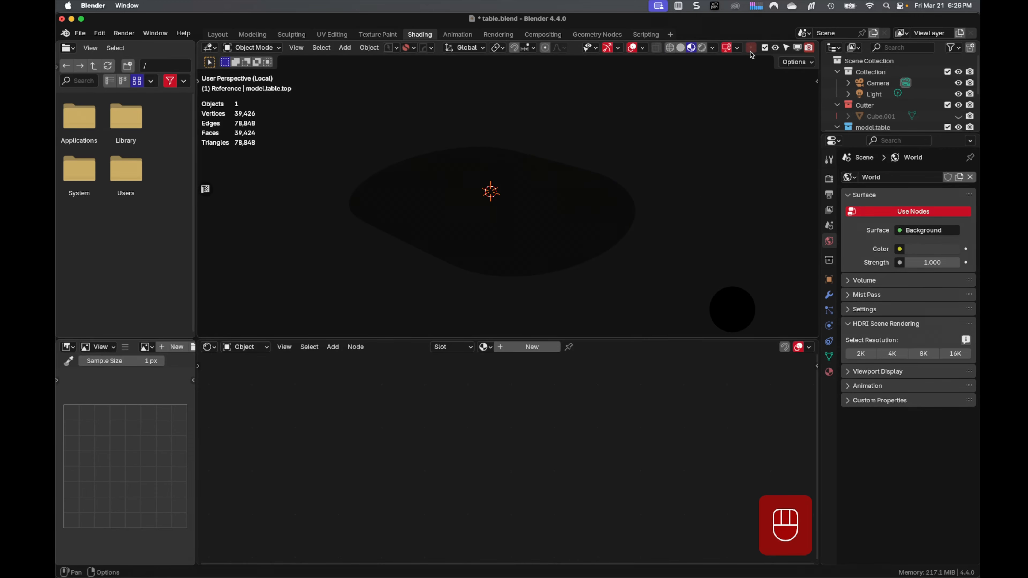
{"action": "left_click", "coordinate": [714, 48]}
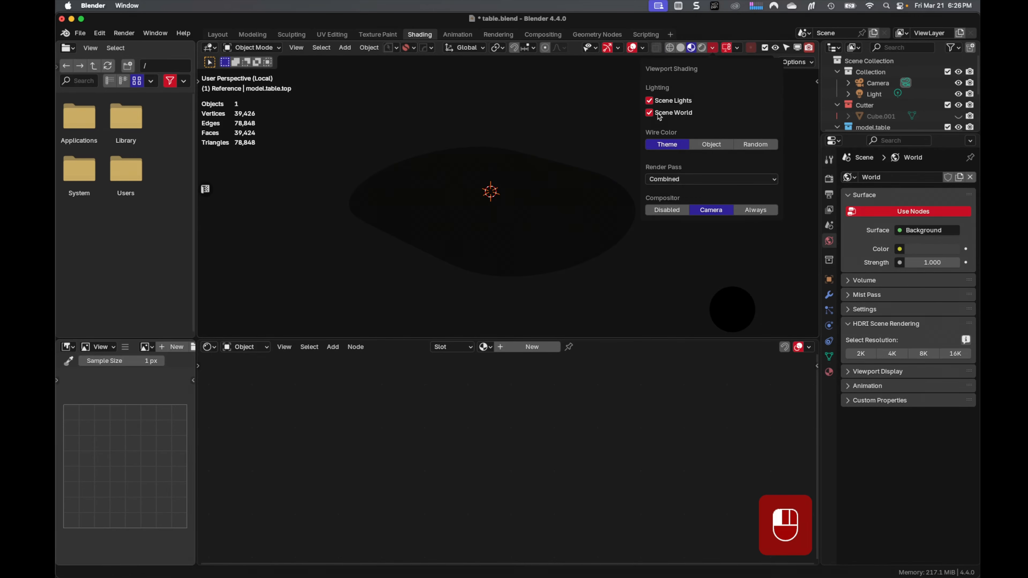
{"action": "left_click", "coordinate": [650, 113]}
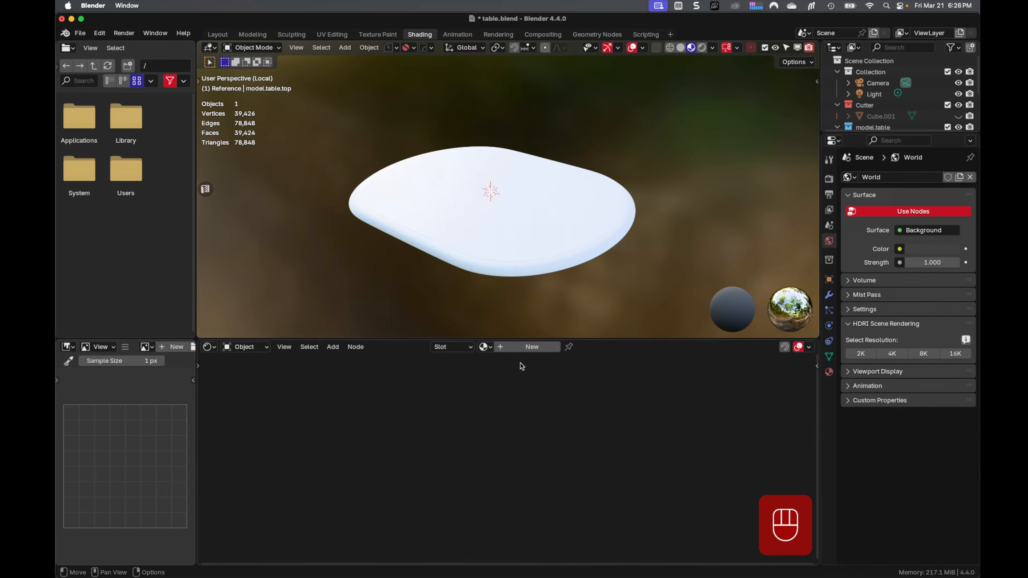
Step: Create a new material for model.table.top and show its material properties
{"action": "left_click", "coordinate": [526, 347]}
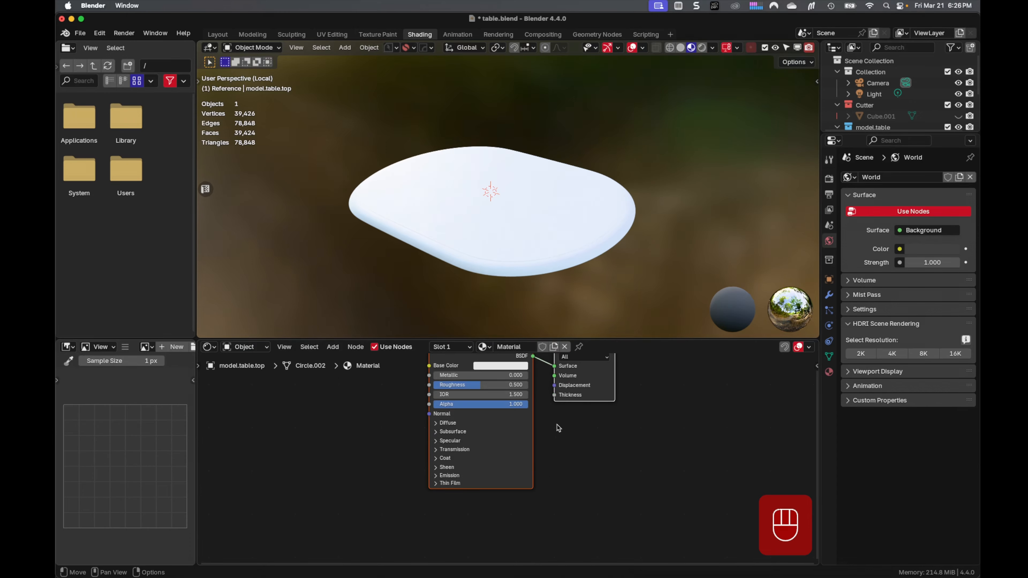
{"action": "left_click", "coordinate": [569, 236]}
{"action": "key", "text": "Home"}
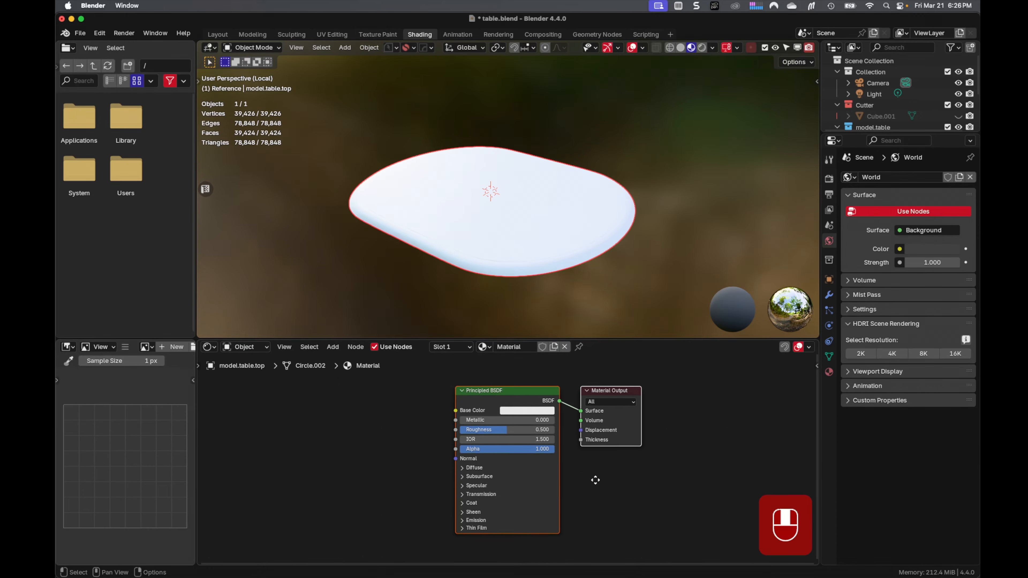
{"action": "left_click", "coordinate": [830, 372]}
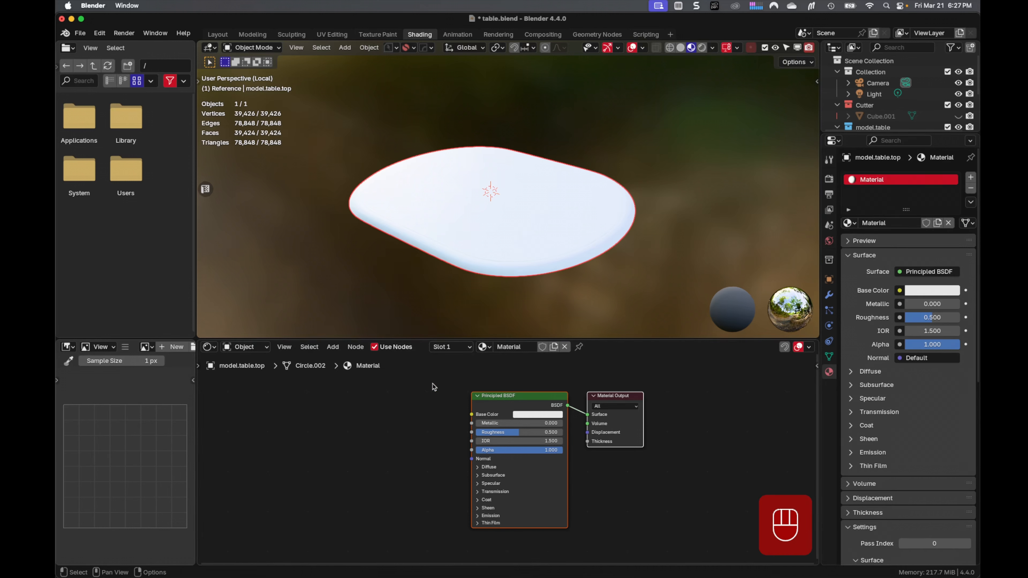
Step: Add an Image Texture node and connect its Color output to the Principled BSDF's Base Color
{"action": "key", "text": "shift+a"}
{"action": "type", "text": "ima"}
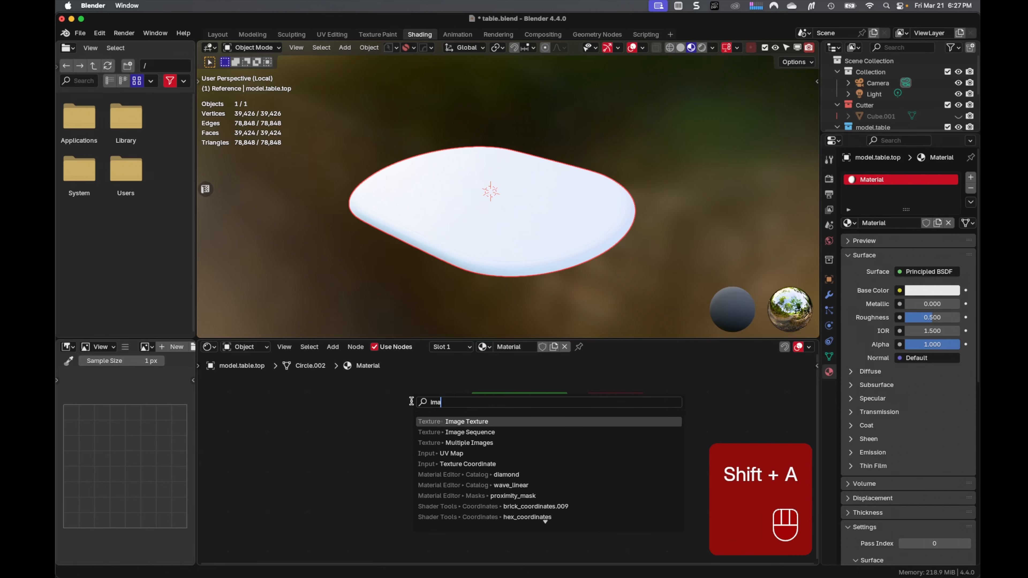
{"action": "type", "text": "g"}
{"action": "key", "text": "Return"}
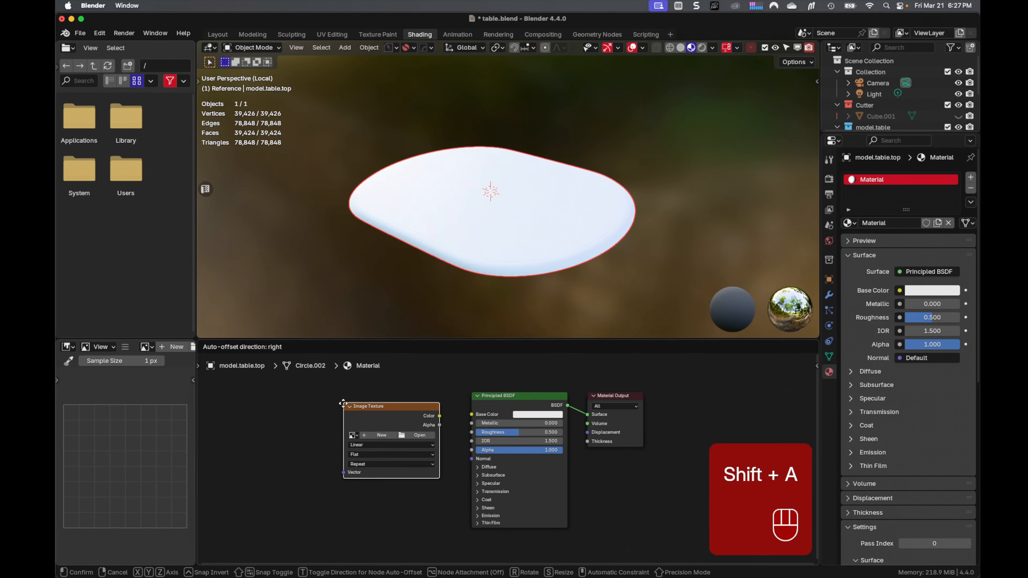
{"action": "left_click", "coordinate": [343, 404]}
{"action": "left_click_drag", "start_coordinate": [439, 417], "coordinate": [472, 414]}
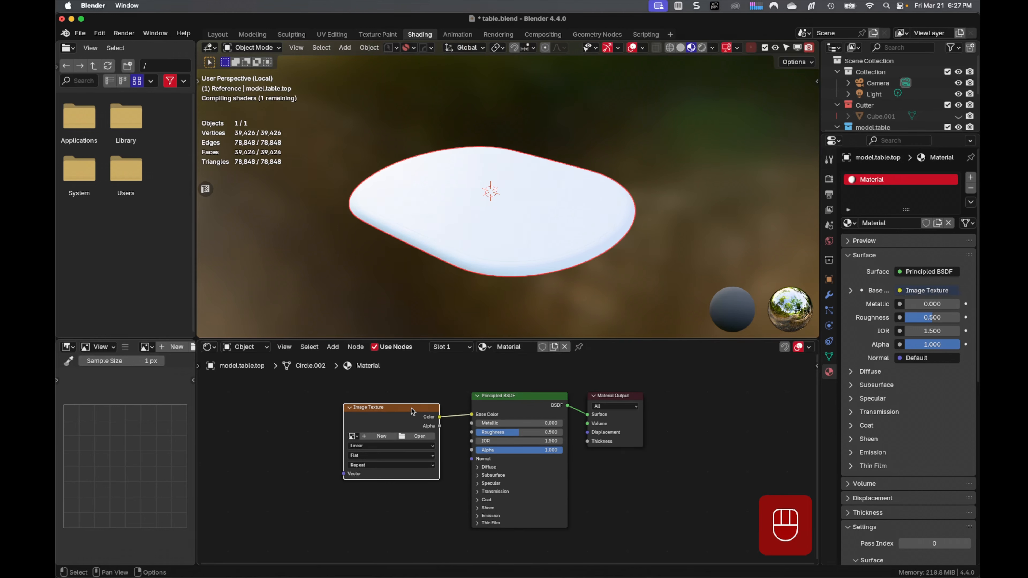
Step: Add Texture Coordinate and Mapping nodes to the Image Texture and assign it the Untitled color grid image
{"action": "key", "text": "ctrl+t"}
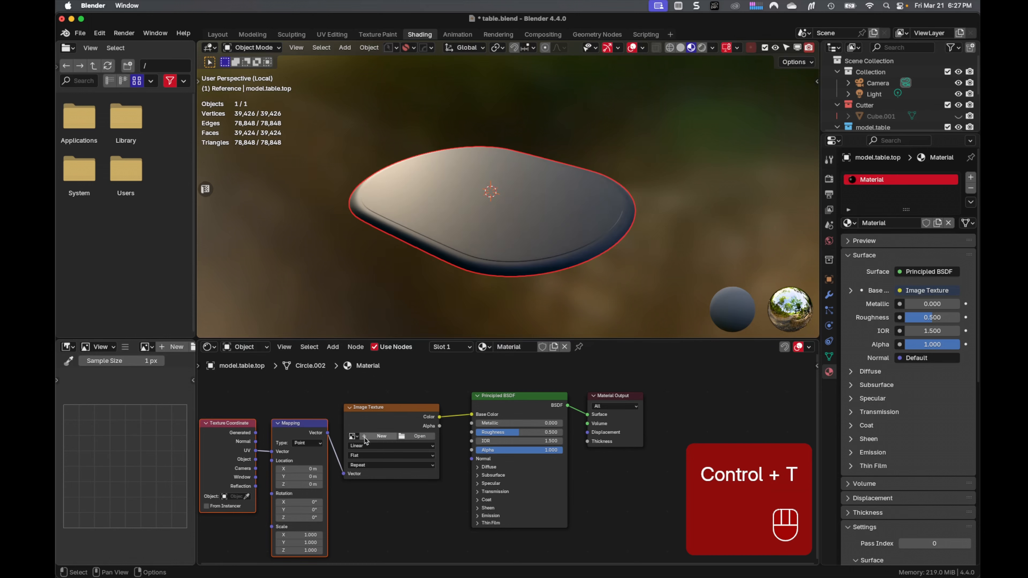
{"action": "left_click", "coordinate": [353, 437]}
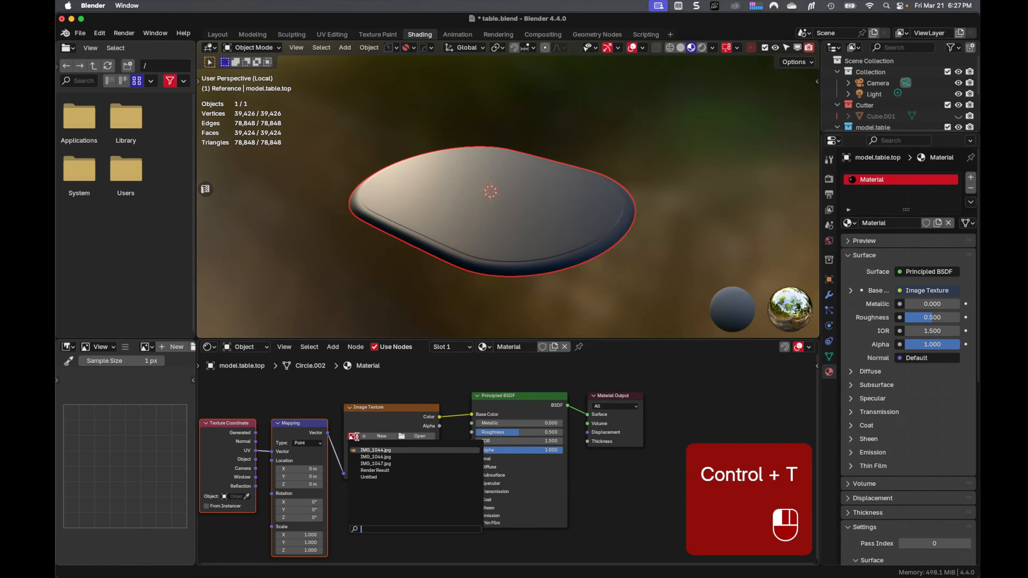
{"action": "left_click", "coordinate": [368, 477]}
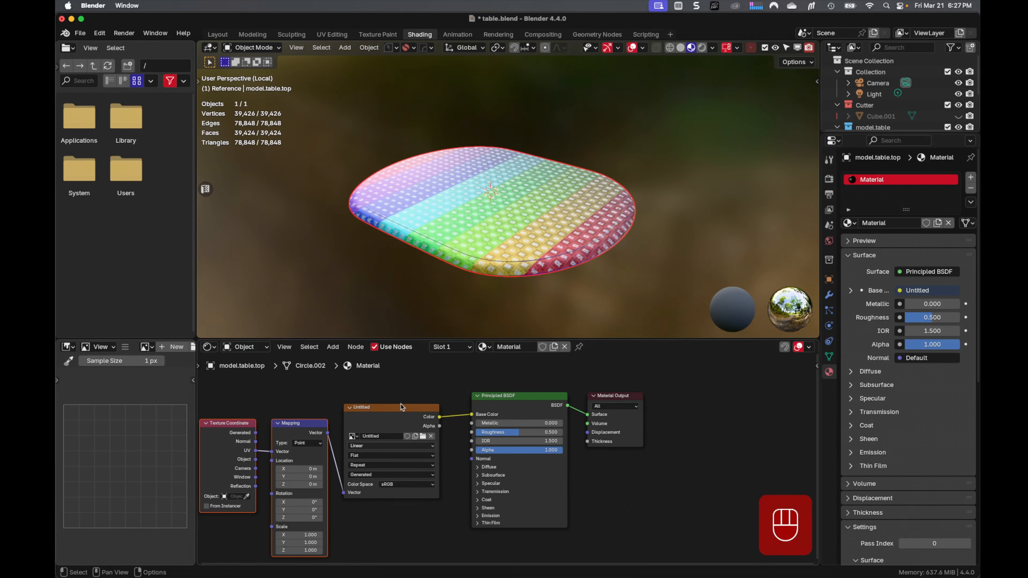
{"action": "mouse_move", "coordinate": [459, 294]}
{"action": "middle_mouse_down"}
{"action": "mouse_move", "coordinate": [542, 319]}
{"action": "mouse_move", "coordinate": [566, 299]}
{"action": "mouse_move", "coordinate": [533, 239]}
{"action": "middle_mouse_up"}
Step: Return to the UV Editing workspace, exit Edit Mode on the tabletop and save table.blend
{"action": "left_click", "coordinate": [332, 34]}
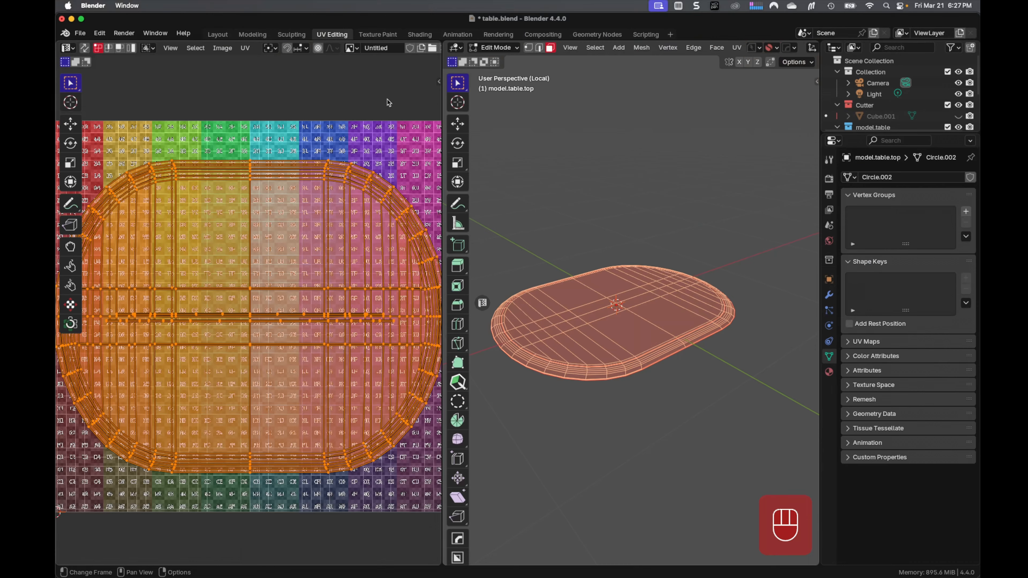
{"action": "key", "text": "Tab"}
{"action": "middle_click_drag", "start_coordinate": [664, 198], "coordinate": [598, 394]}
{"action": "key", "text": "super+s"}
{"action": "scroll", "coordinate": [598, 394], "scroll_direction": "up", "scroll_amount": 2}
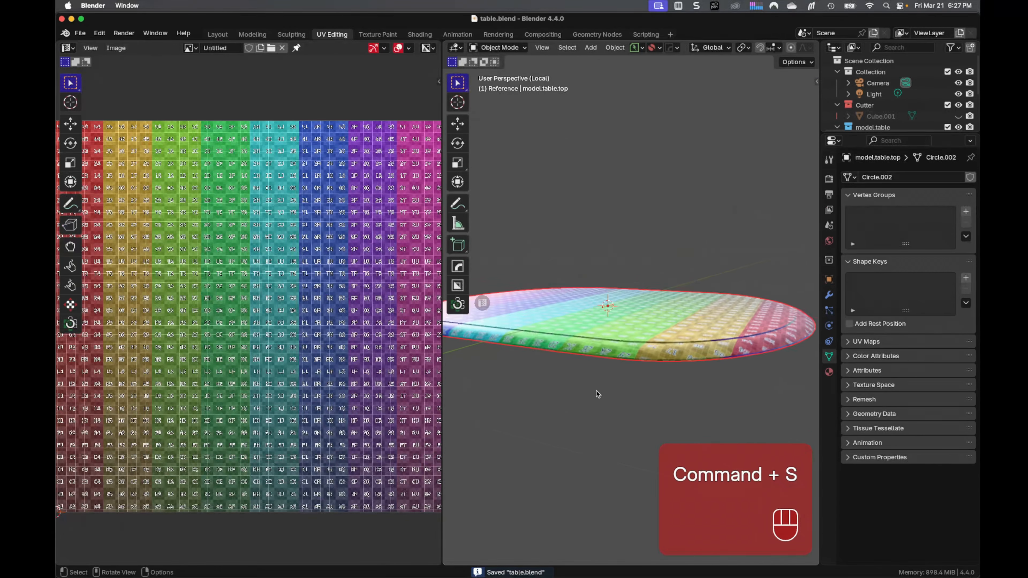
Step: Exit the tabletop's local view and open model.table.platform in Edit Mode
{"action": "key", "text": "KP_Divide"}
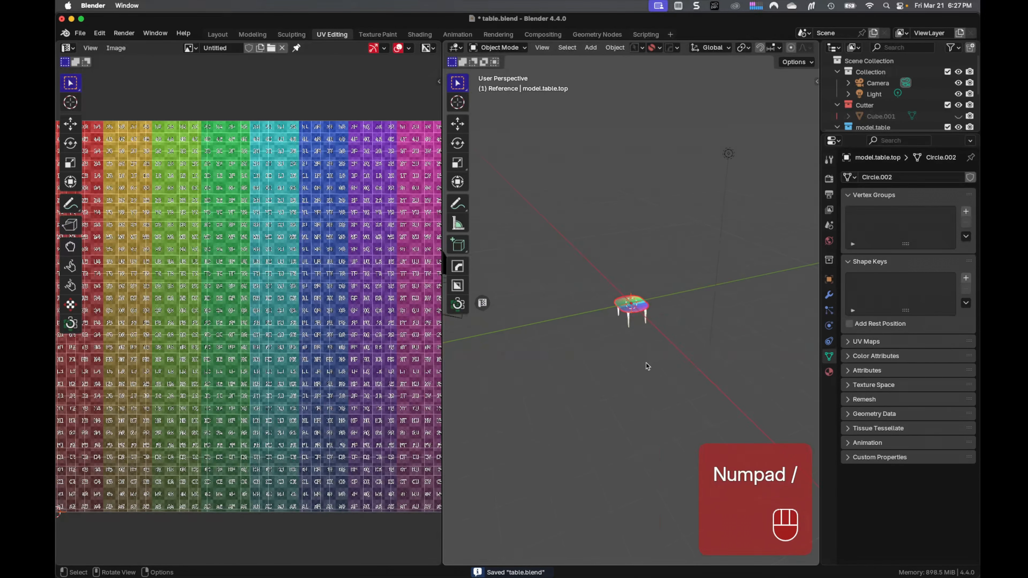
{"action": "scroll", "coordinate": [648, 363], "scroll_direction": "up", "scroll_amount": 8}
{"action": "middle_click_drag", "start_coordinate": [654, 366], "coordinate": [633, 300]}
{"action": "left_click", "coordinate": [613, 291]}
{"action": "key", "text": "Tab"}
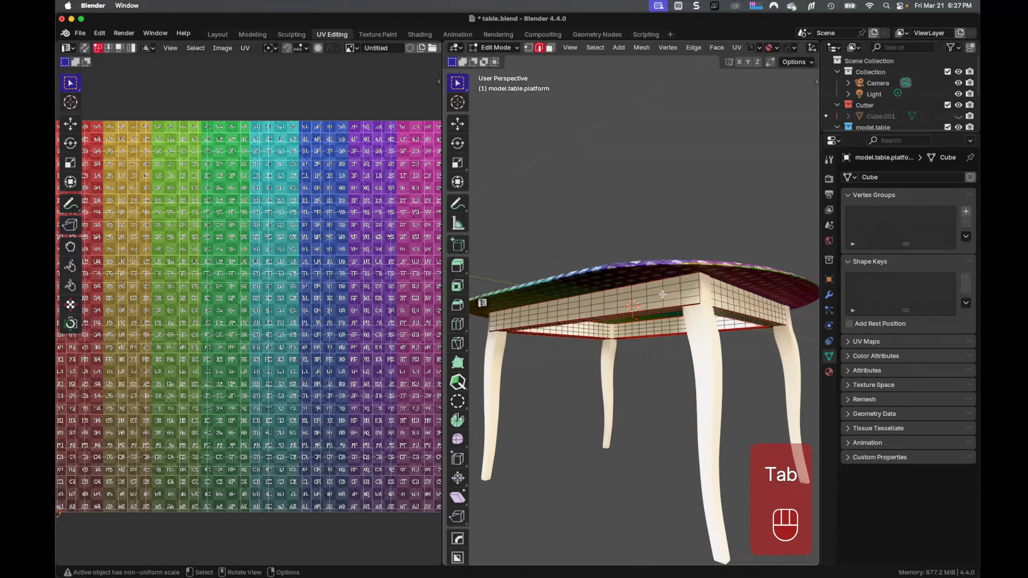
Step: Unwrap the entire platform mesh with Cube Projection and select all its UVs in the UV editor
{"action": "key", "text": "a"}
{"action": "key", "text": "u"}
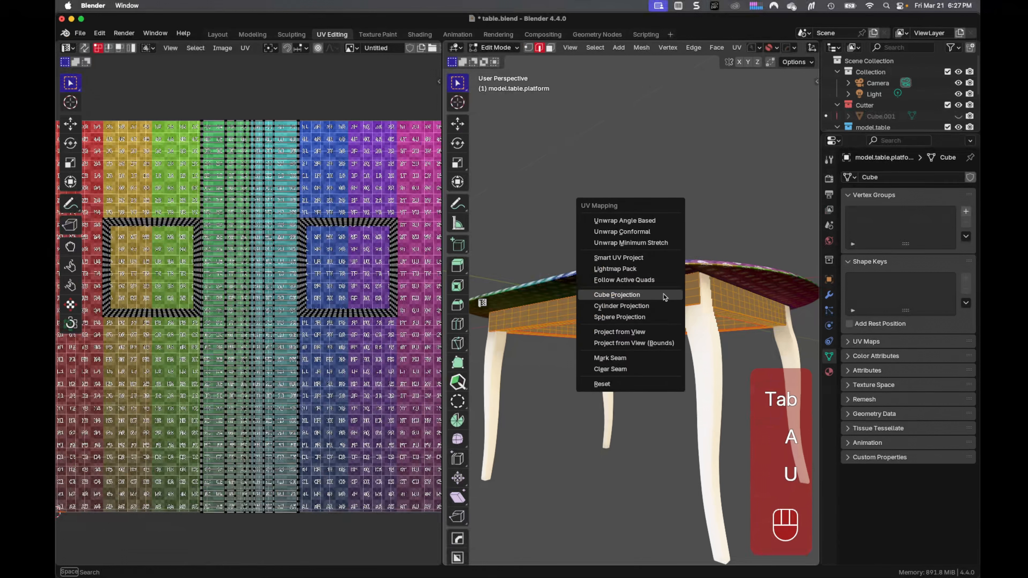
{"action": "left_click", "coordinate": [663, 294]}
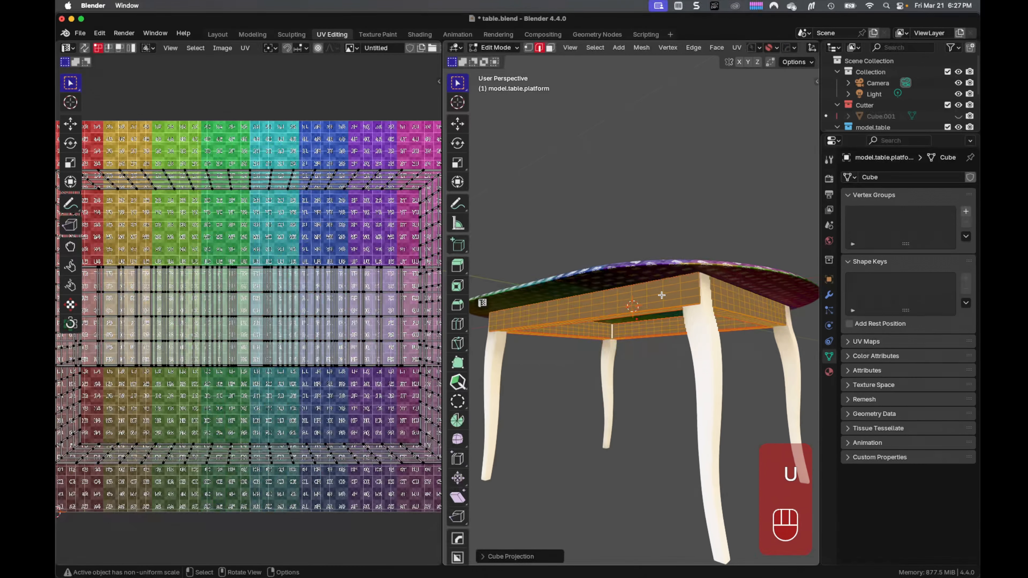
{"action": "key", "text": "a"}
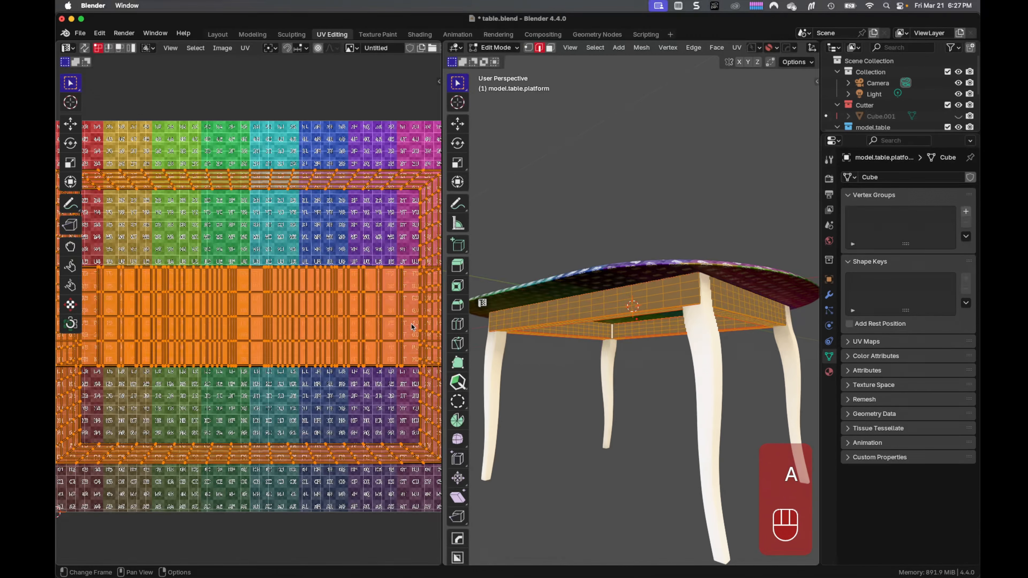
{"action": "mouse_move", "coordinate": [592, 355]}
{"action": "middle_mouse_down"}
{"action": "mouse_move", "coordinate": [608, 348]}
{"action": "mouse_move", "coordinate": [590, 350]}
{"action": "mouse_move", "coordinate": [588, 361]}
{"action": "middle_mouse_up"}
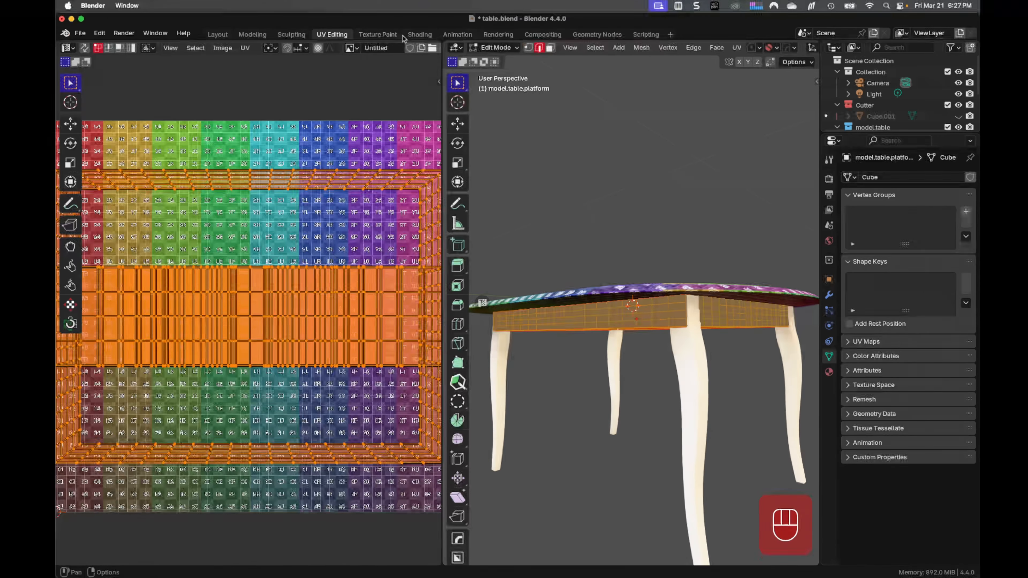
Step: In the Shading workspace, add a material to the platform and replace it with the existing color grid material named Material
{"action": "left_click", "coordinate": [417, 34]}
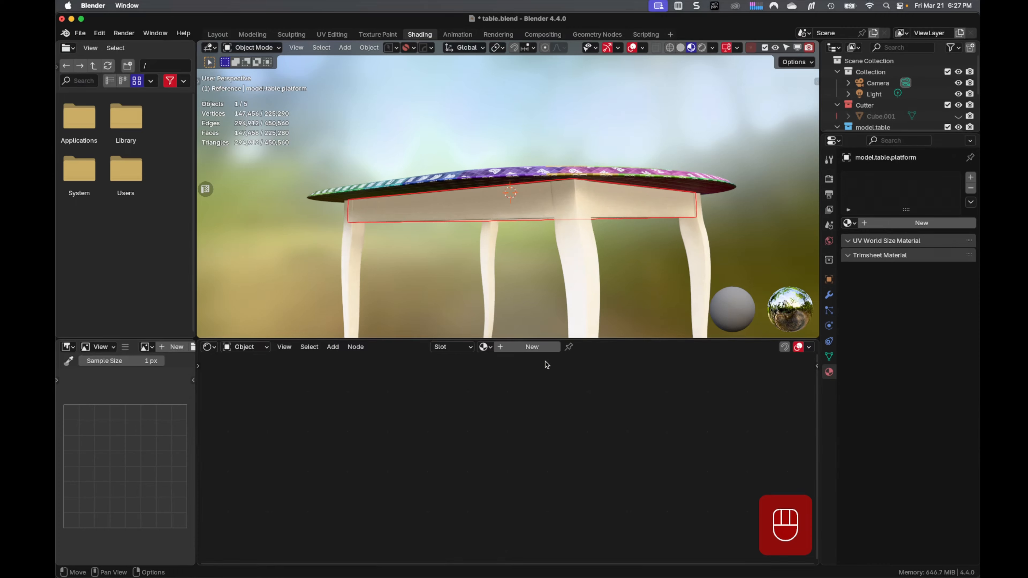
{"action": "left_click", "coordinate": [532, 347]}
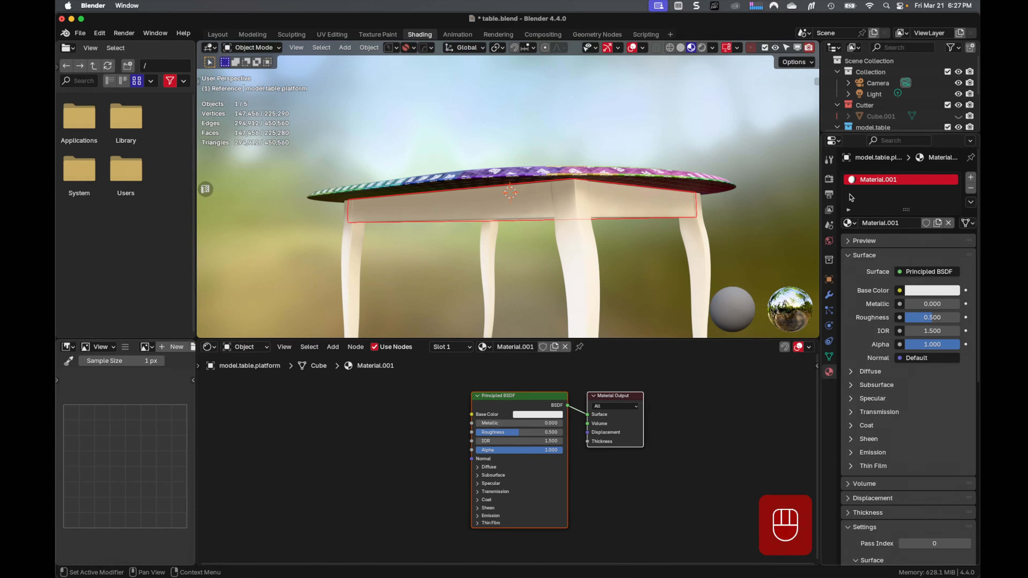
{"action": "left_click", "coordinate": [848, 223]}
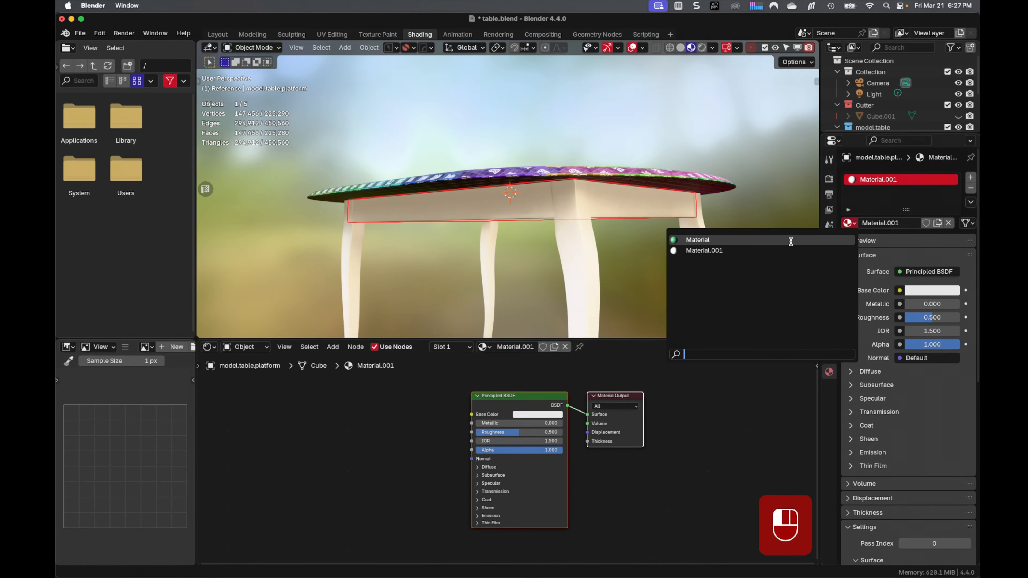
{"action": "left_click", "coordinate": [792, 240]}
{"action": "middle_click_drag", "start_coordinate": [568, 302], "coordinate": [543, 299]}
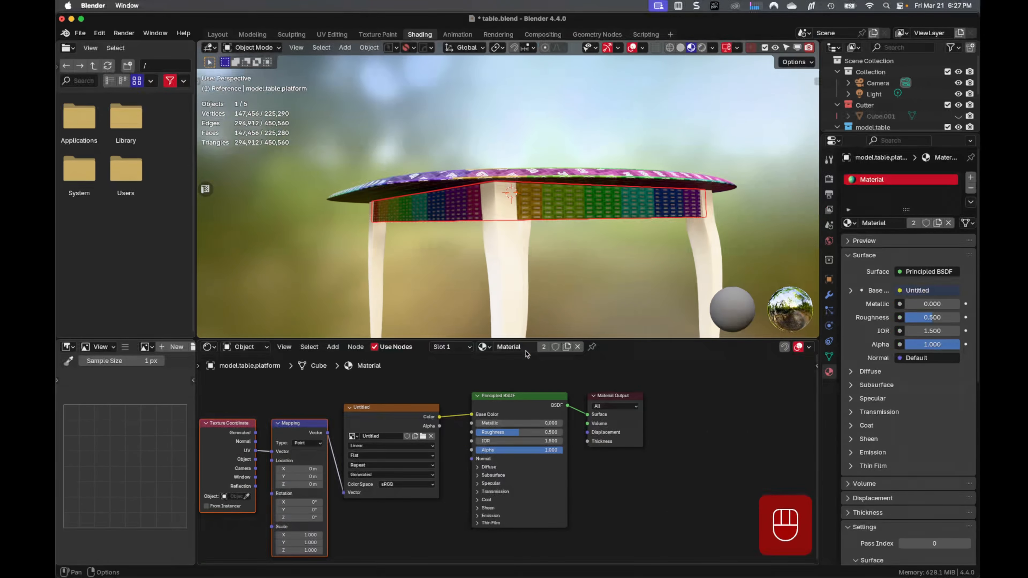
Step: Select the table legs and assign them the existing color grid material named Material
{"action": "left_click", "coordinate": [519, 253]}
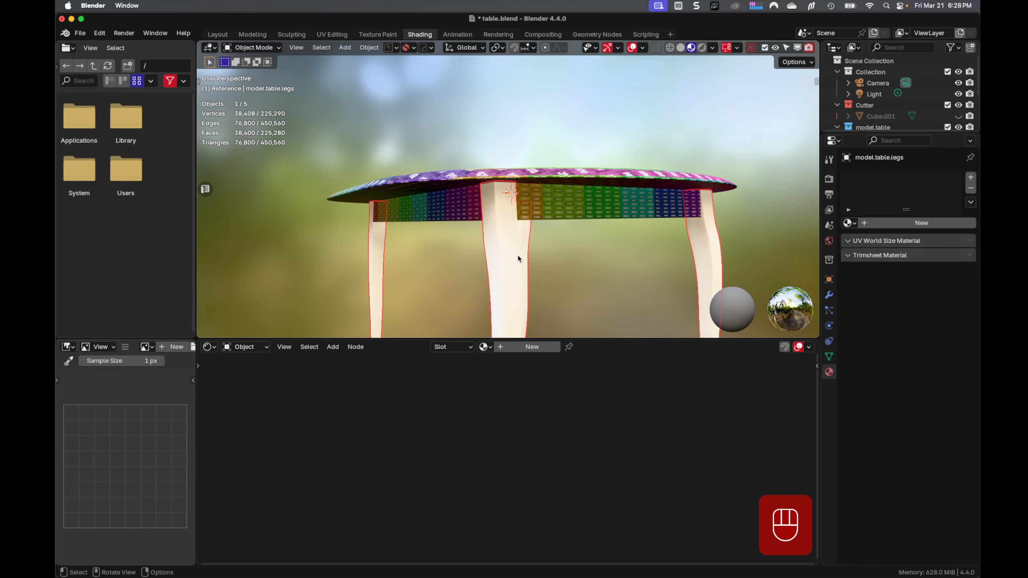
{"action": "left_click", "coordinate": [486, 347]}
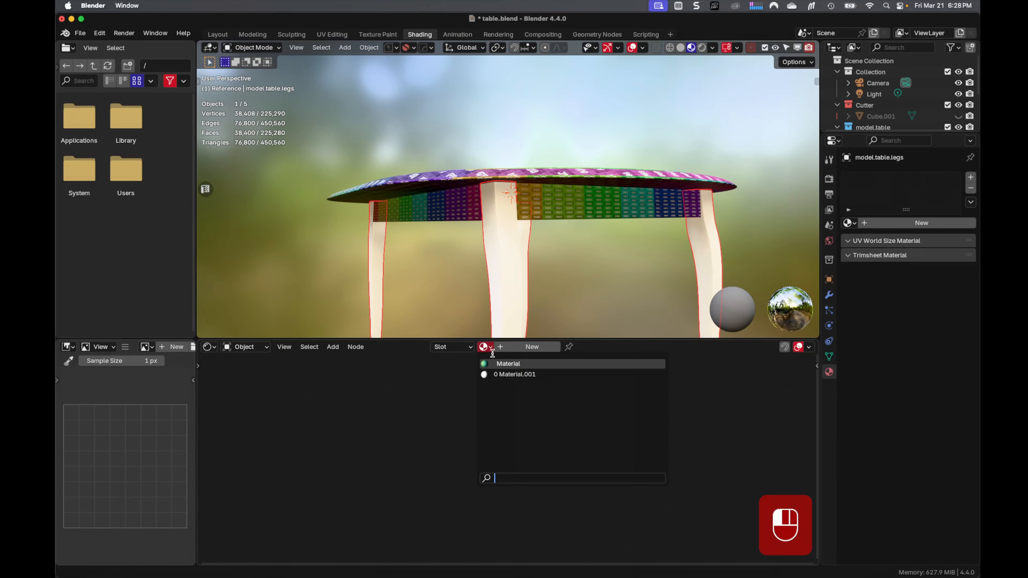
{"action": "left_click", "coordinate": [494, 364]}
{"action": "middle_click_drag", "start_coordinate": [535, 283], "coordinate": [553, 131]}
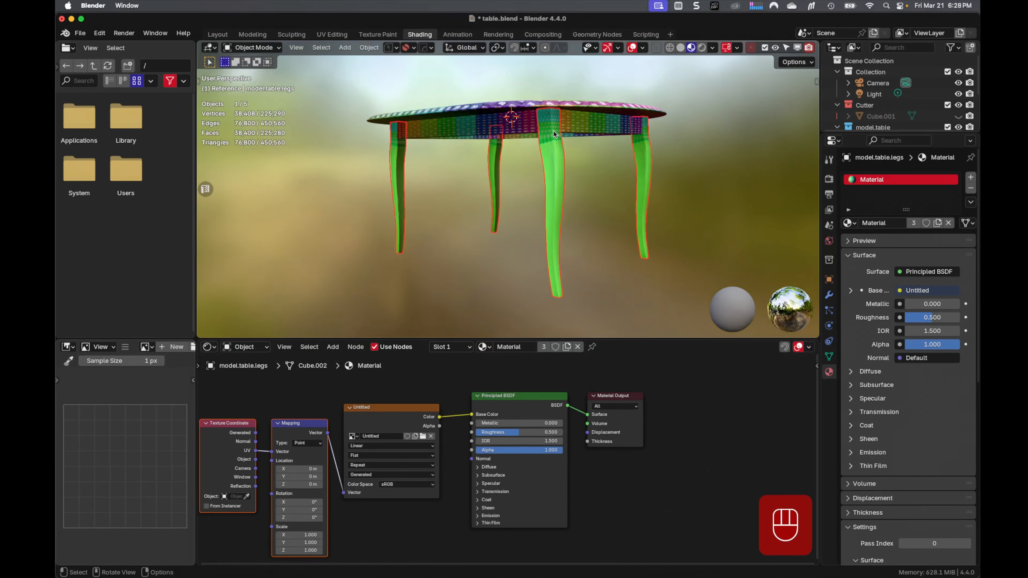
Step: In the UV Editing workspace, unwrap the entire leg mesh with Cube Projection and select all its UVs
{"action": "left_click", "coordinate": [332, 34]}
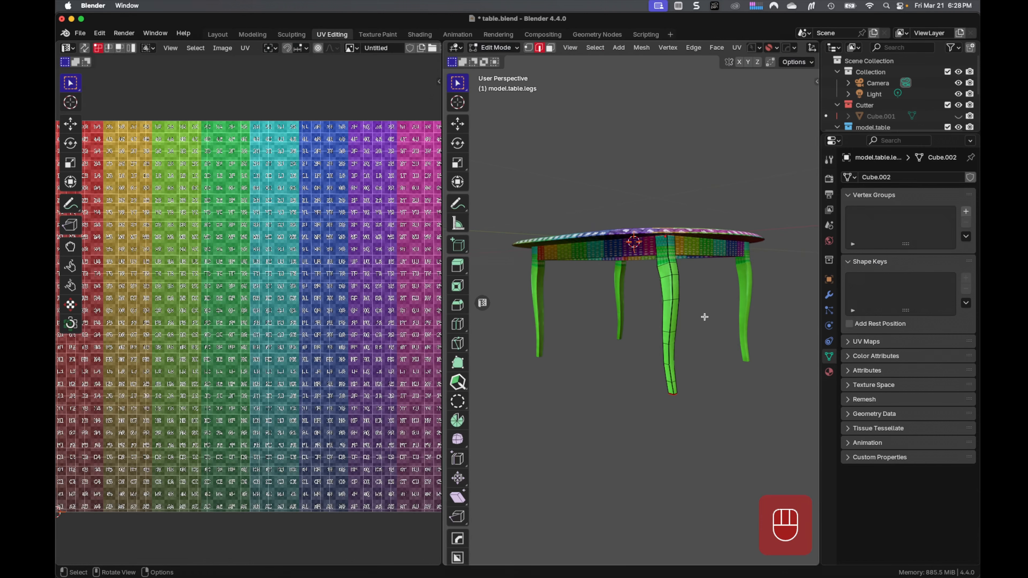
{"action": "mouse_move", "coordinate": [704, 317]}
{"action": "middle_mouse_down"}
{"action": "mouse_move", "coordinate": [670, 290]}
{"action": "mouse_move", "coordinate": [691, 297]}
{"action": "middle_mouse_up"}
{"action": "key", "text": "a"}
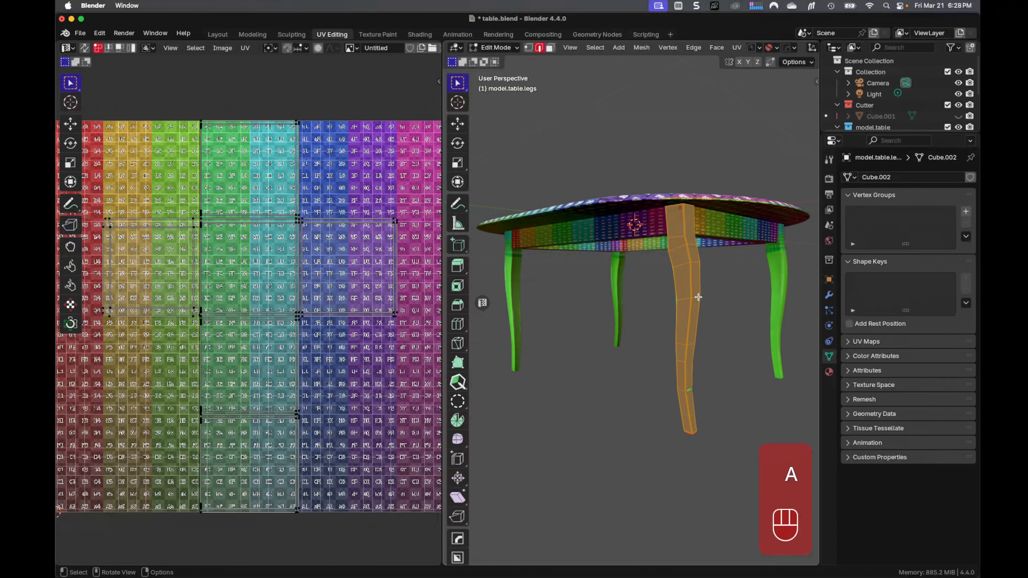
{"action": "key", "text": "u"}
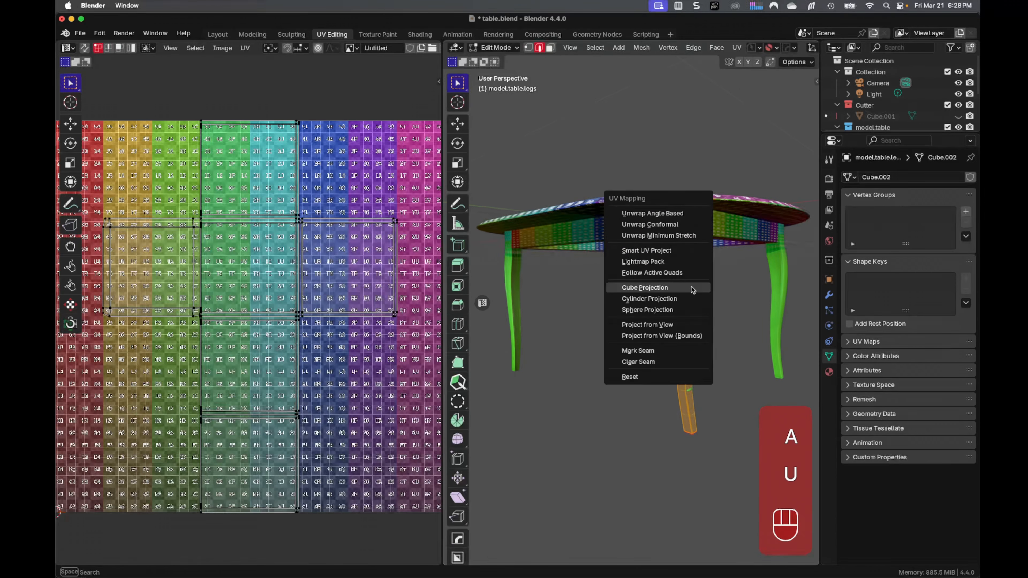
{"action": "left_click", "coordinate": [692, 288]}
{"action": "key", "text": "a"}
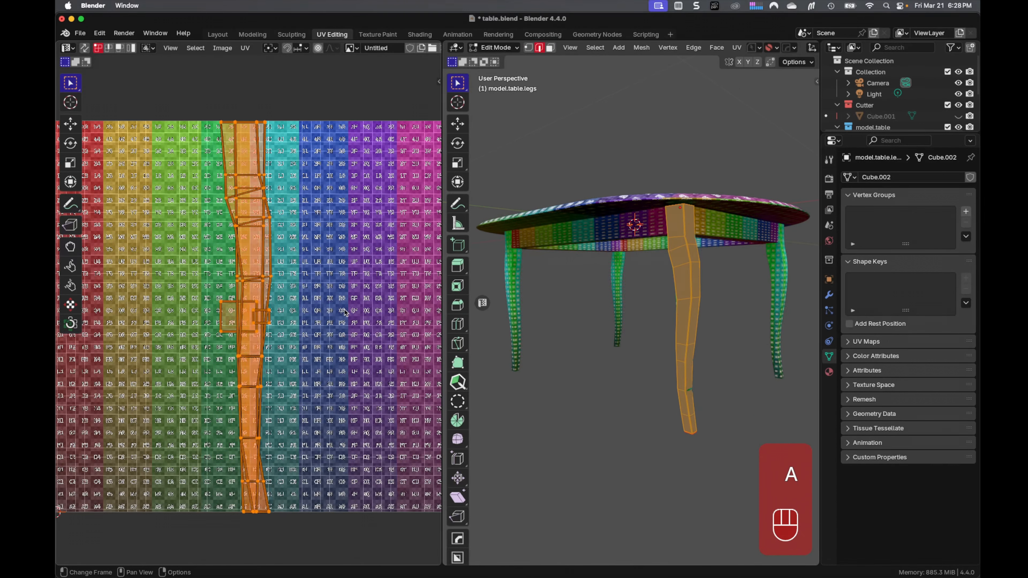
{"action": "middle_click_drag", "start_coordinate": [314, 307], "coordinate": [322, 320]}
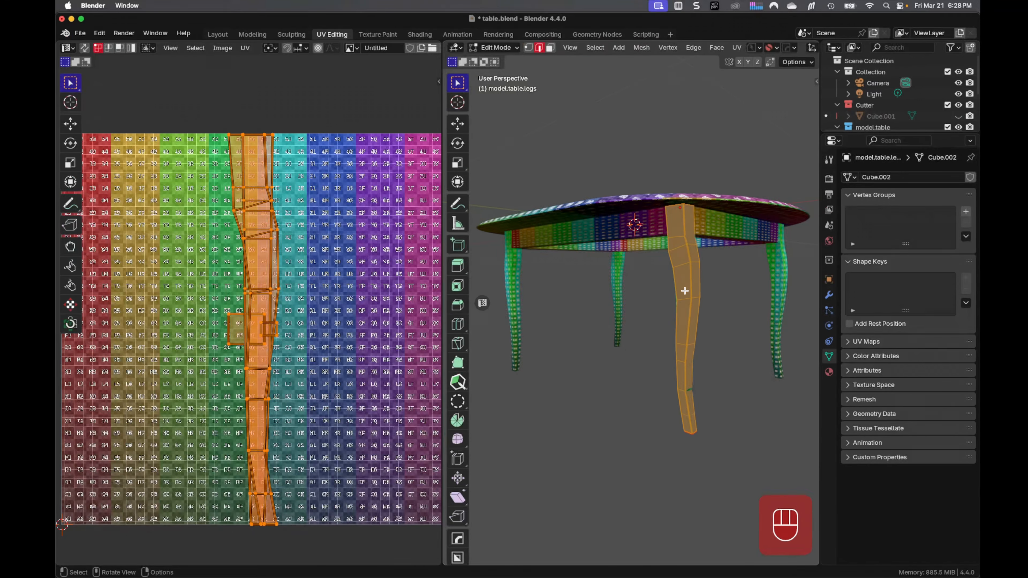
Step: Apply Unwrap to the selected leg UVs from within the UV editor
{"action": "key", "text": "u"}
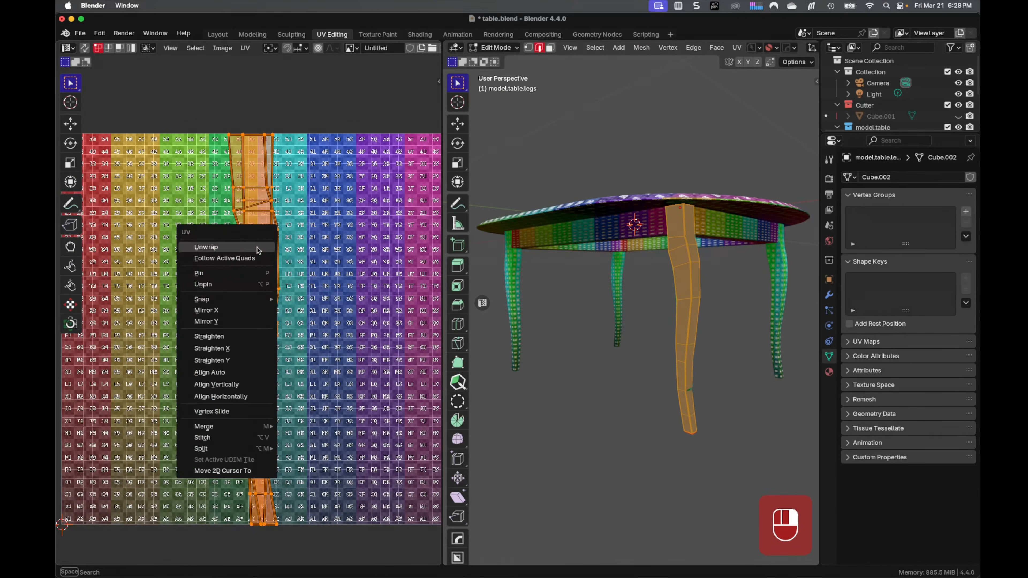
{"action": "left_click", "coordinate": [258, 249]}
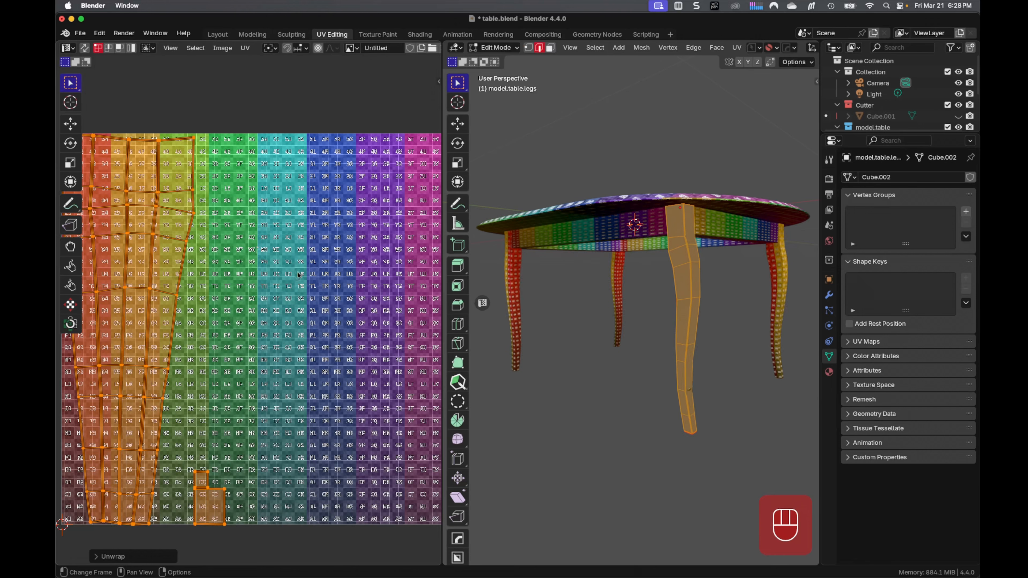
{"action": "middle_click_drag", "start_coordinate": [291, 286], "coordinate": [322, 291]}
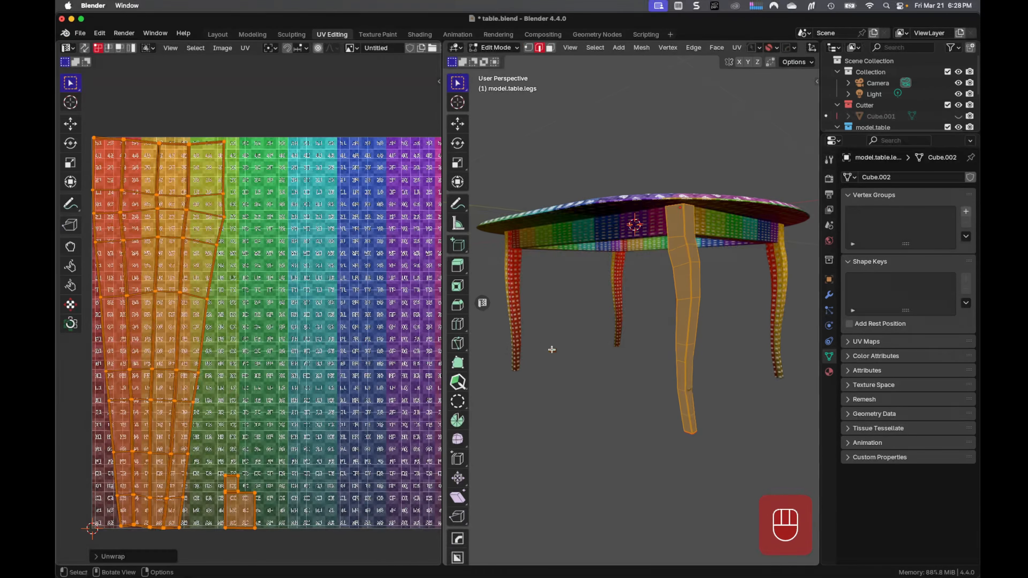
Step: Exit Edit Mode on the table legs and save table.blend
{"action": "key", "text": "Tab"}
{"action": "middle_click_drag", "start_coordinate": [620, 289], "coordinate": [614, 330]}
{"action": "key", "text": "super+s"}
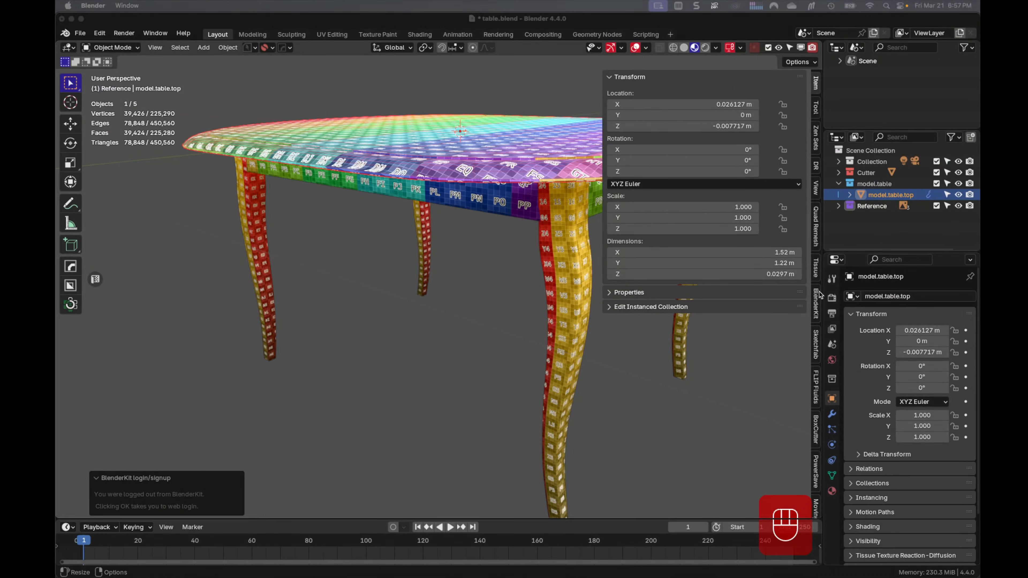
Step: Set BlenderKit's asset search to Materials and search for wood
{"action": "left_click", "coordinate": [816, 302]}
{"action": "left_click", "coordinate": [688, 253]}
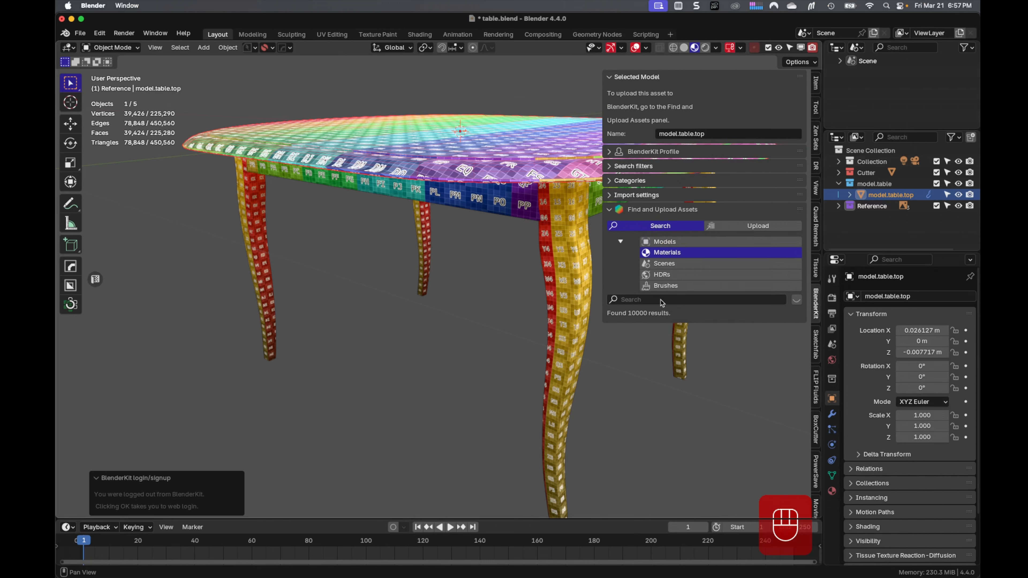
{"action": "left_click", "coordinate": [662, 299]}
{"action": "type", "text": "w"}
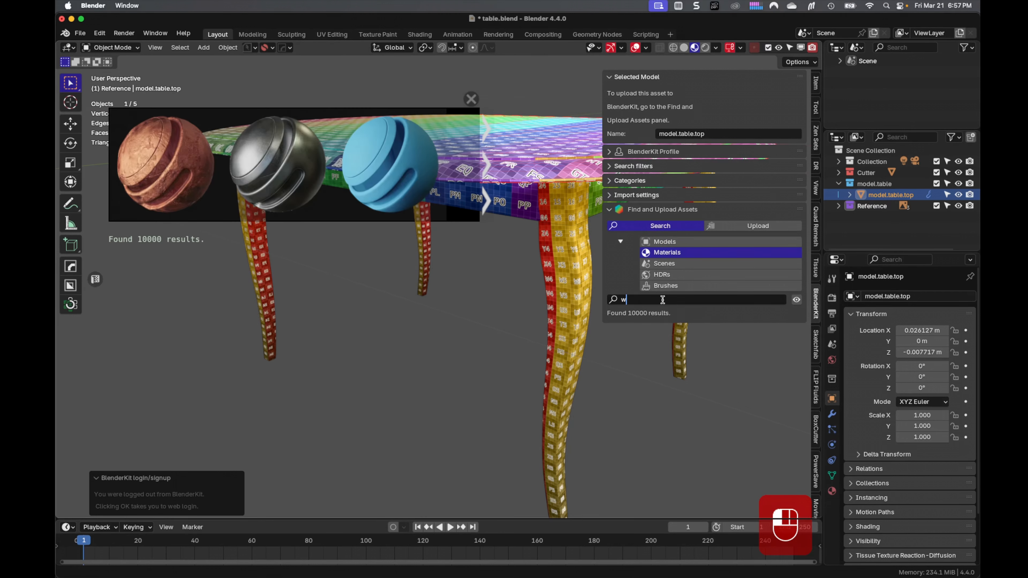
{"action": "type", "text": "ood"}
{"action": "key", "text": "Return"}
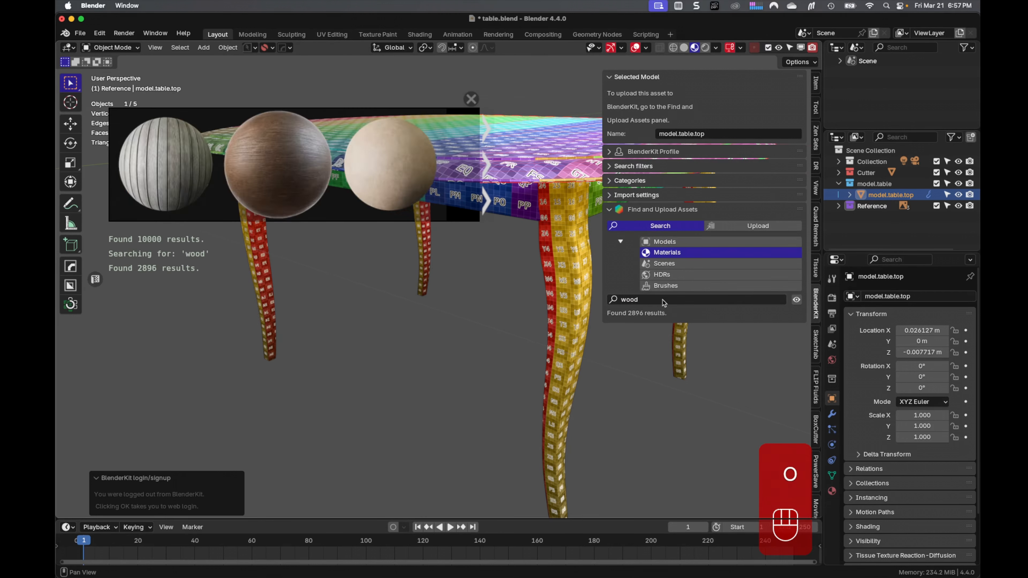
Step: Browse the BlenderKit wood results and apply the light brown Wood material with fine horizontal grain to the tabletop
{"action": "mouse_move", "coordinate": [348, 181]}
{"action": "scroll", "coordinate": [356, 179], "scroll_direction": "down", "scroll_amount": 2}
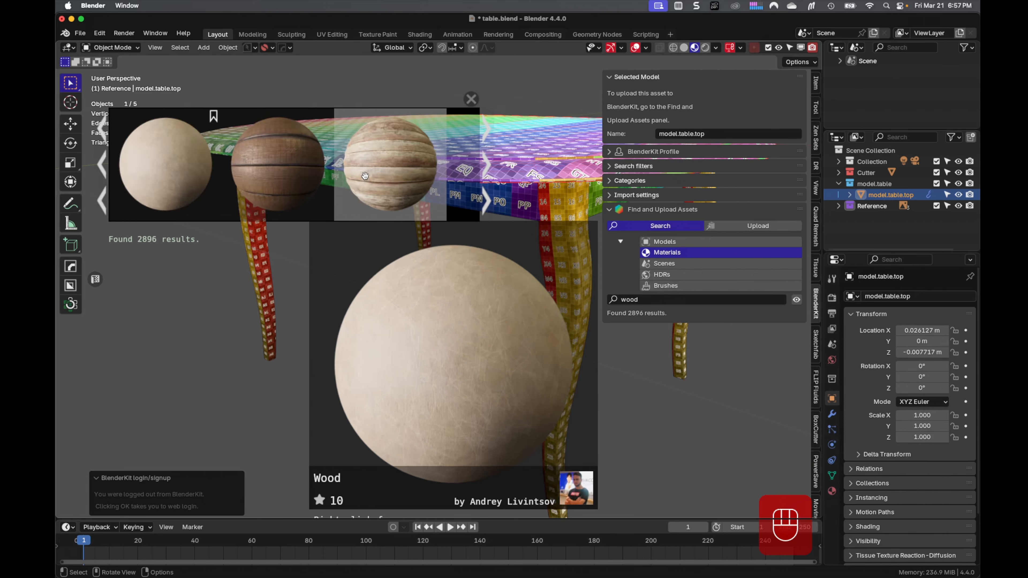
{"action": "scroll", "coordinate": [365, 176], "scroll_direction": "down", "scroll_amount": 2}
{"action": "scroll", "coordinate": [364, 176], "scroll_direction": "down", "scroll_amount": 6}
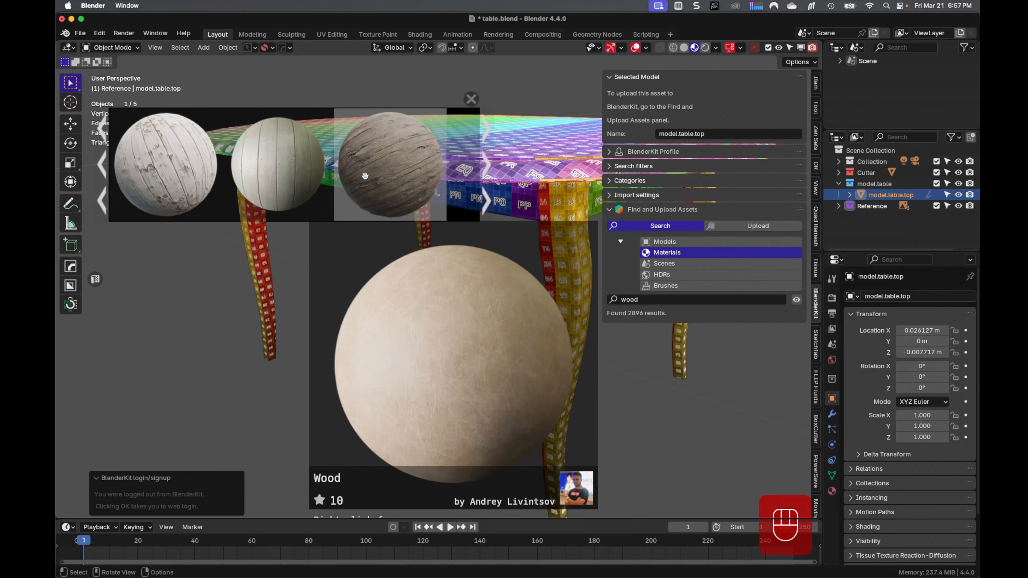
{"action": "scroll", "coordinate": [365, 176], "scroll_direction": "down", "scroll_amount": 6}
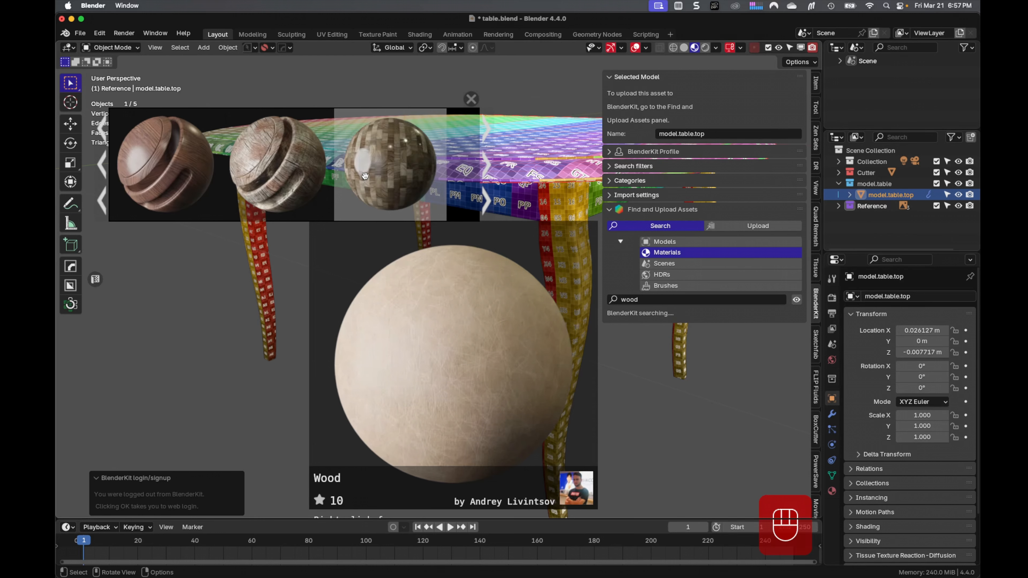
{"action": "scroll", "coordinate": [365, 175], "scroll_direction": "down", "scroll_amount": 6}
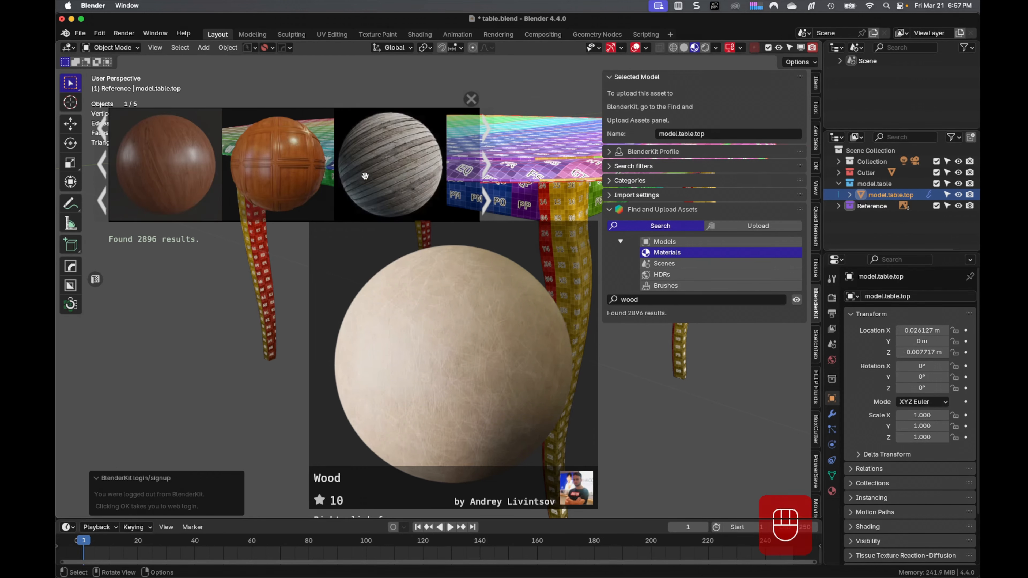
{"action": "scroll", "coordinate": [365, 175], "scroll_direction": "down", "scroll_amount": 2}
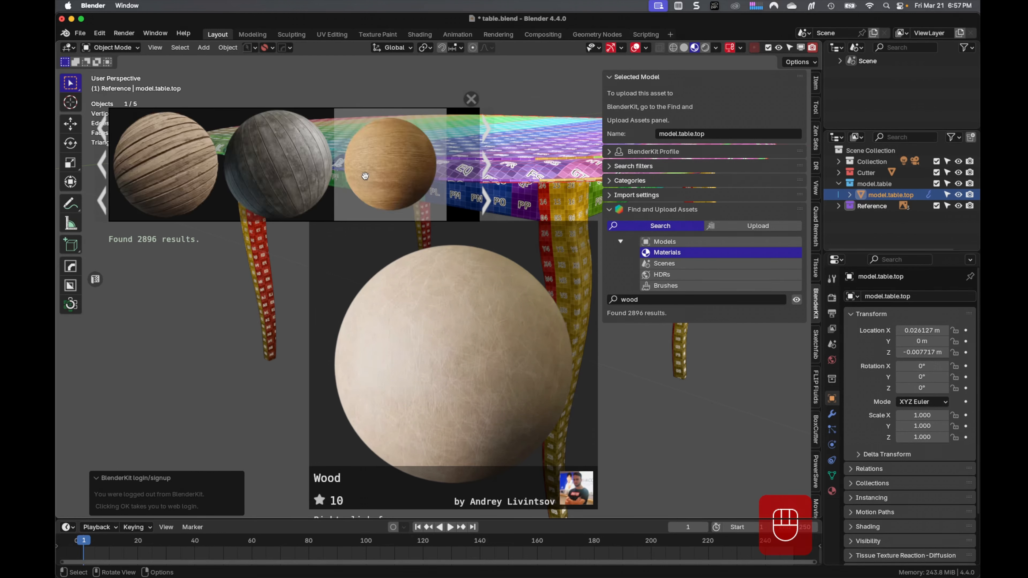
{"action": "left_click", "coordinate": [366, 175]}
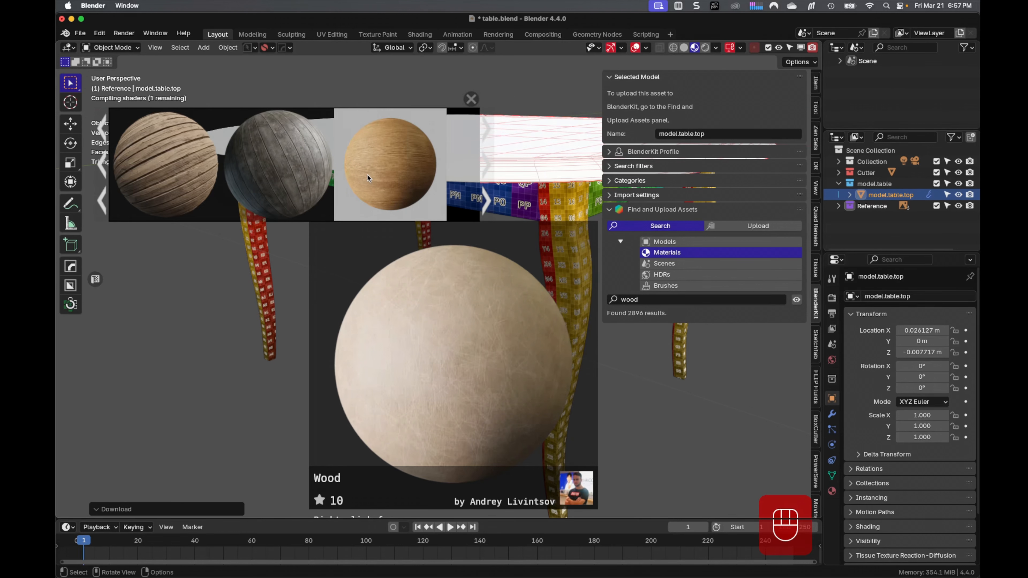
Step: Select the table platform and apply the same light brown BlenderKit Wood material to it
{"action": "left_click", "coordinate": [575, 201]}
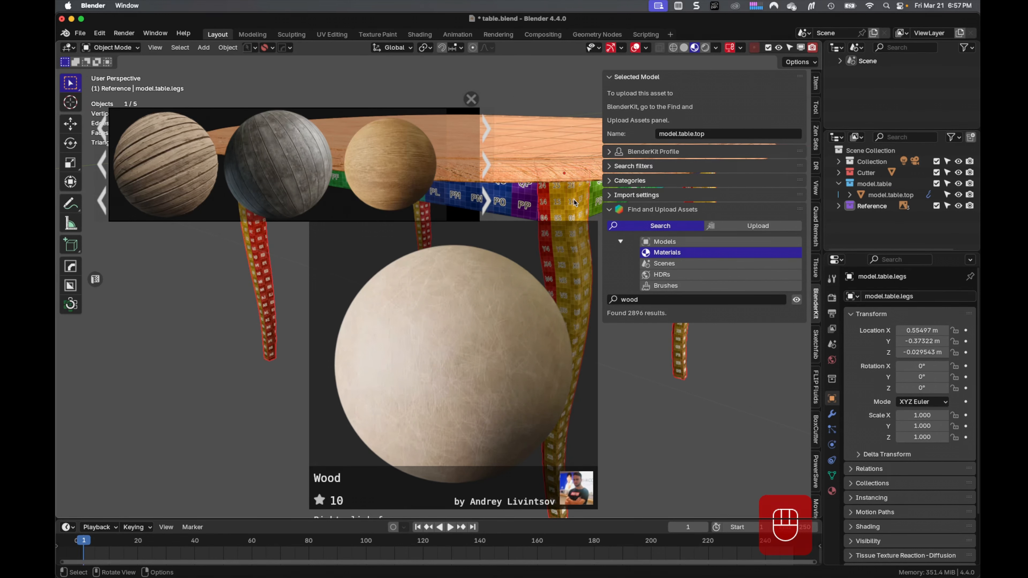
{"action": "left_click", "coordinate": [521, 203]}
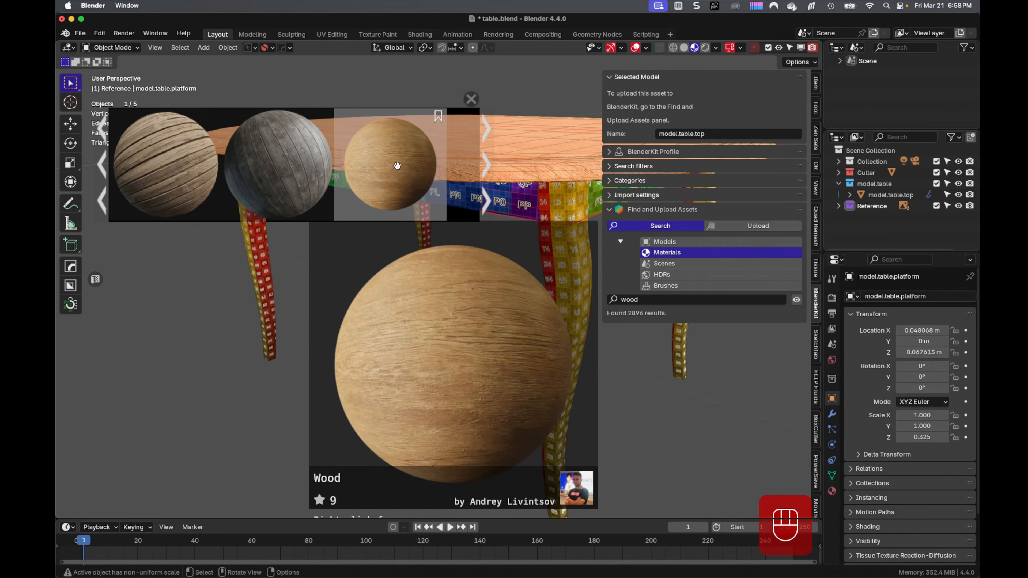
{"action": "left_click", "coordinate": [398, 165]}
Step: Apply the same BlenderKit Wood material to the table legs and close the asset results bar
{"action": "left_click", "coordinate": [558, 245]}
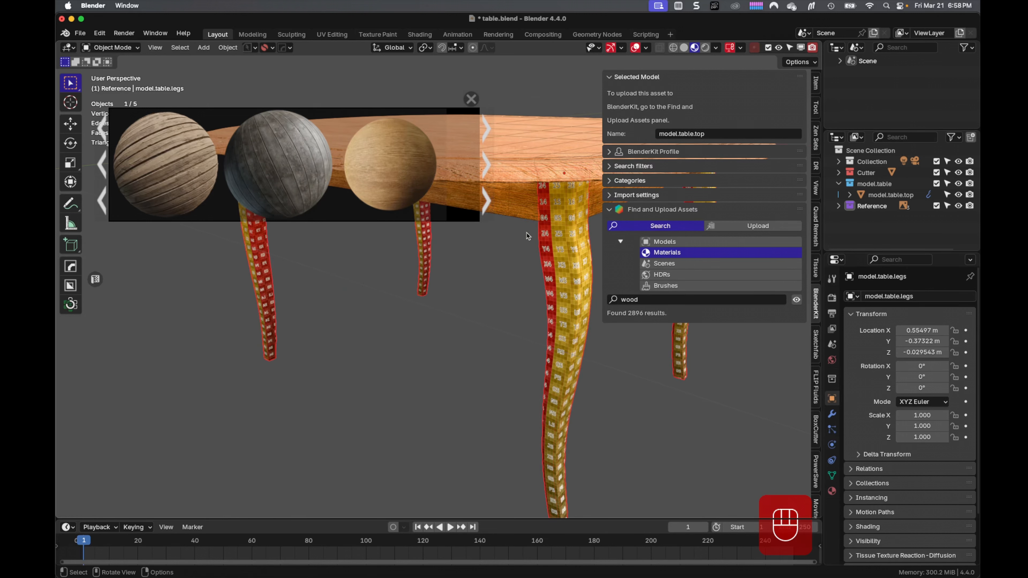
{"action": "left_click", "coordinate": [418, 174]}
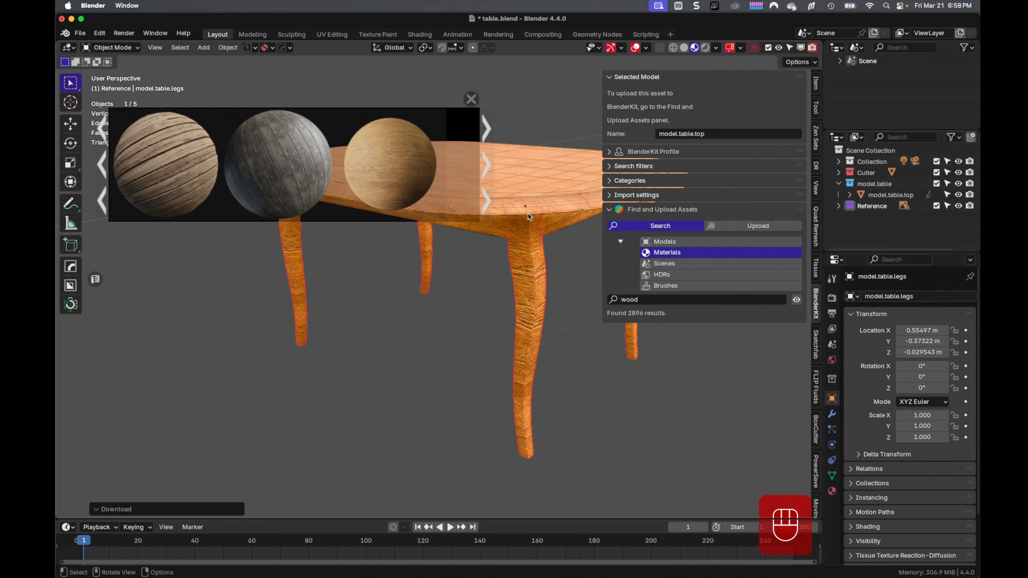
{"action": "scroll", "coordinate": [529, 217], "scroll_direction": "up", "scroll_amount": 2}
{"action": "left_click", "coordinate": [471, 99]}
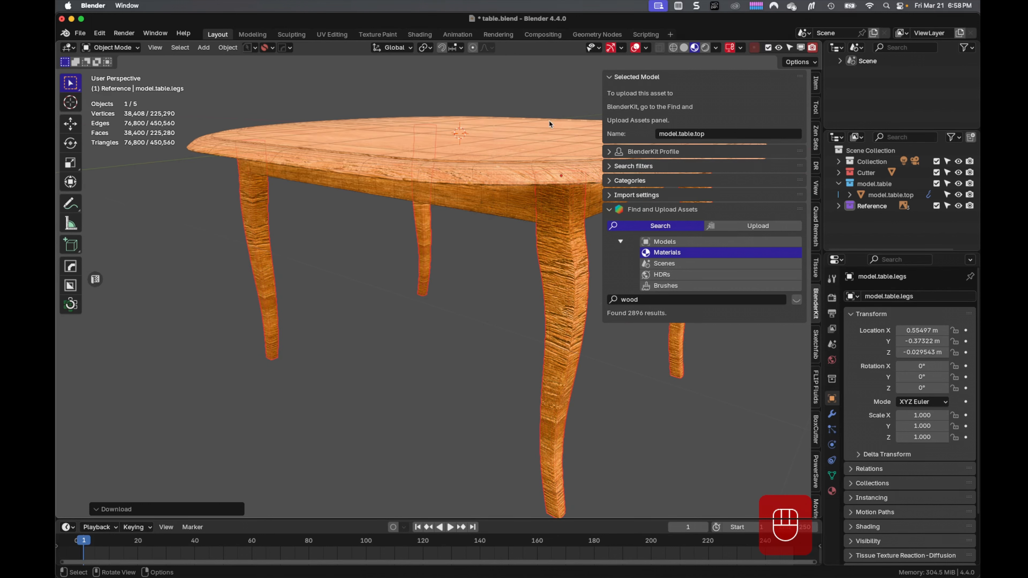
Step: Return the viewport sidebar to the Item properties and hide it to expose the whole table
{"action": "left_click", "coordinate": [816, 84]}
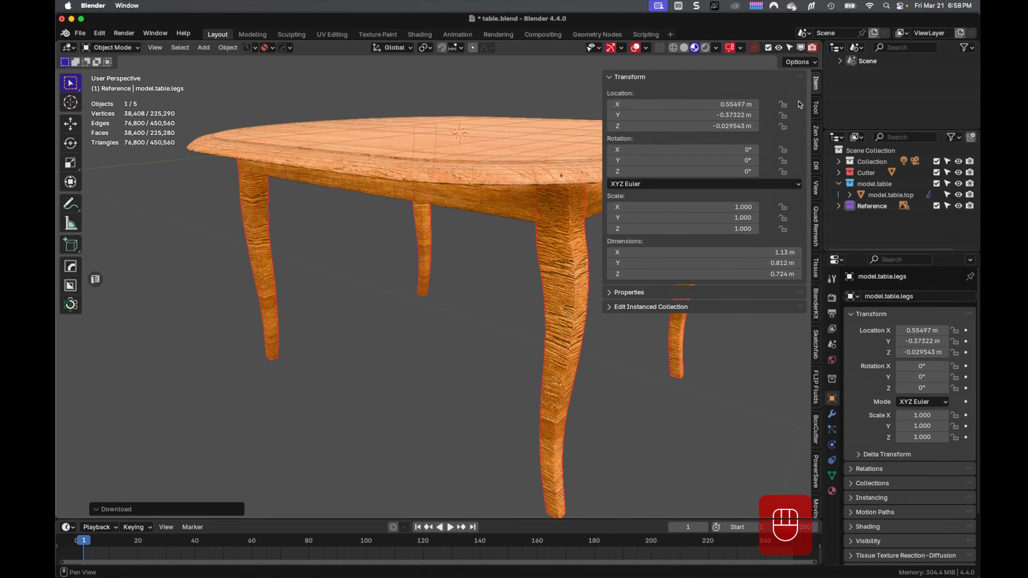
{"action": "key", "text": "n"}
{"action": "middle_click_drag", "start_coordinate": [568, 239], "coordinate": [550, 232]}
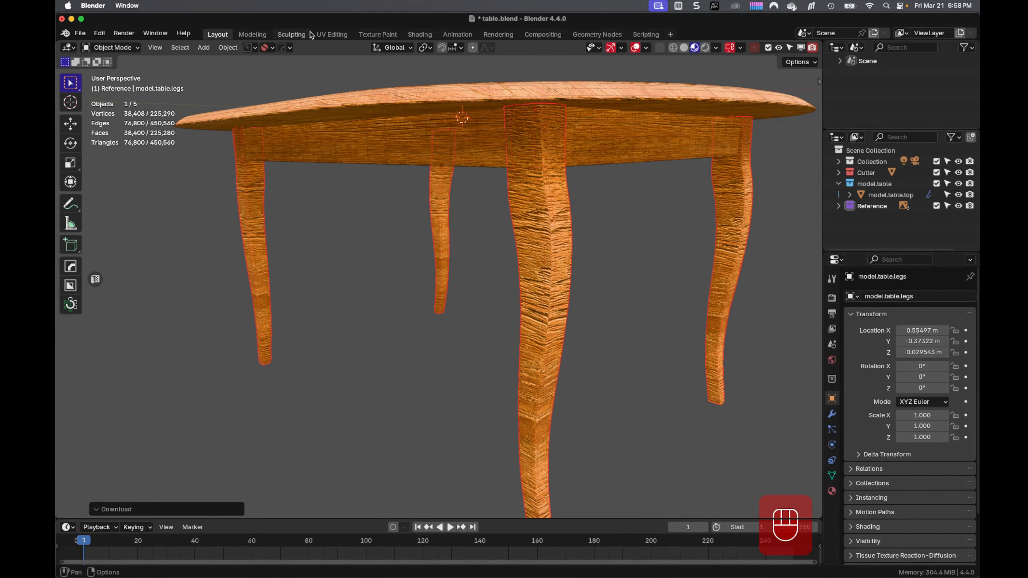
Step: Open the UV Editing workspace, select all UVs of the table leg and unwrap them
{"action": "left_click", "coordinate": [324, 35]}
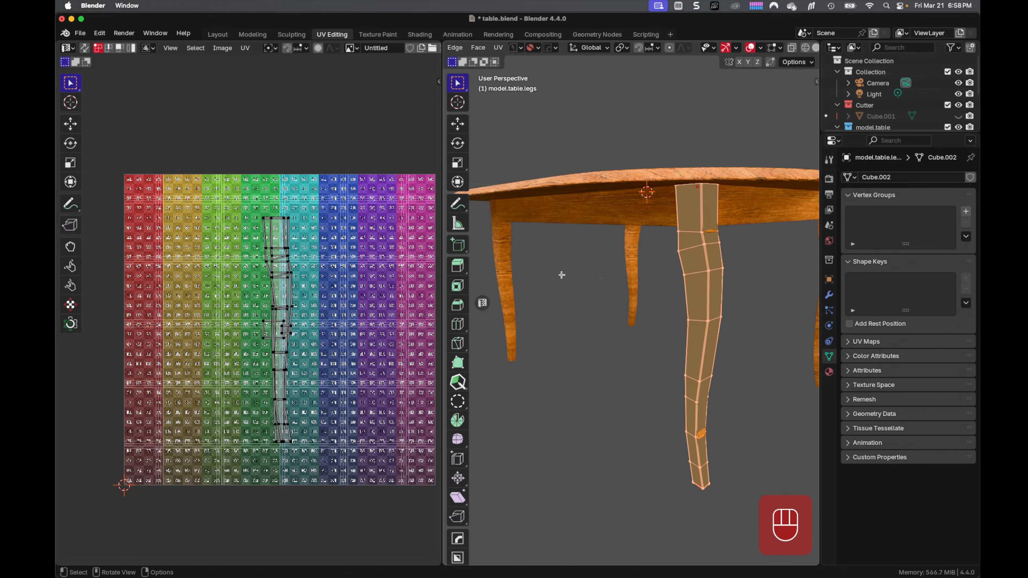
{"action": "key", "text": "a"}
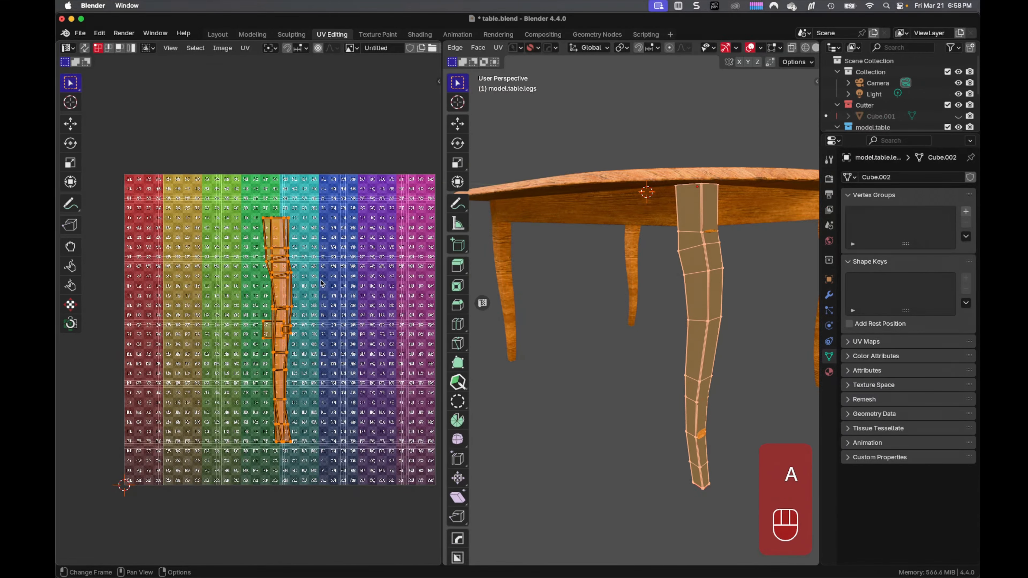
{"action": "scroll", "coordinate": [331, 284], "scroll_direction": "up", "scroll_amount": 2}
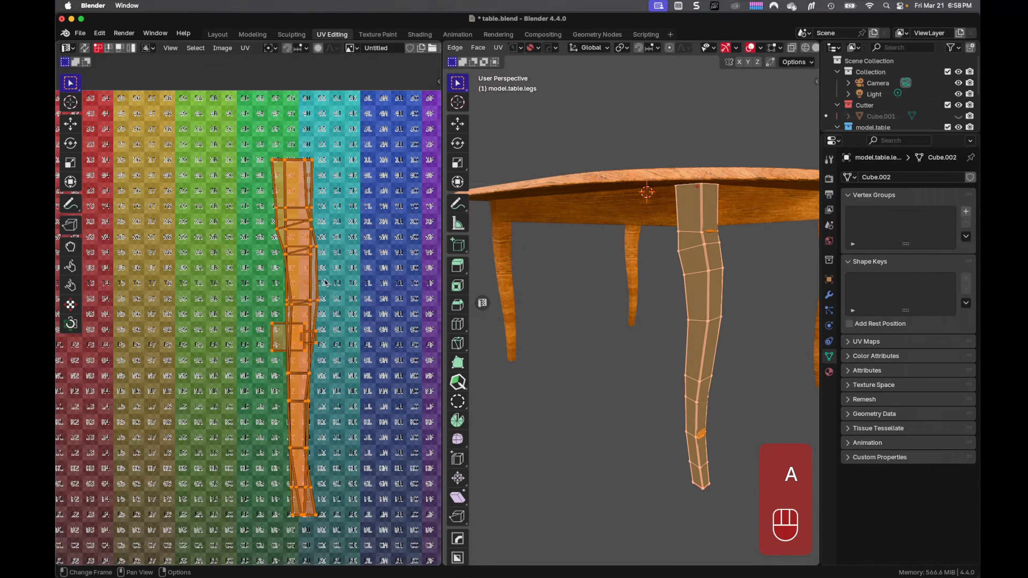
{"action": "right_click", "coordinate": [302, 263]}
{"action": "left_click", "coordinate": [302, 263]}
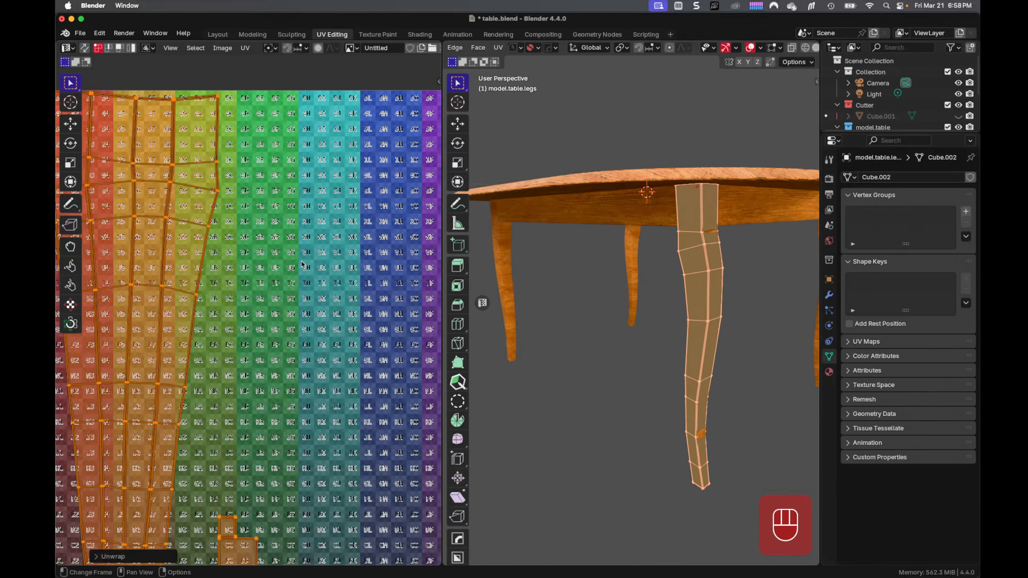
{"action": "scroll", "coordinate": [299, 259], "scroll_direction": "down", "scroll_amount": 2}
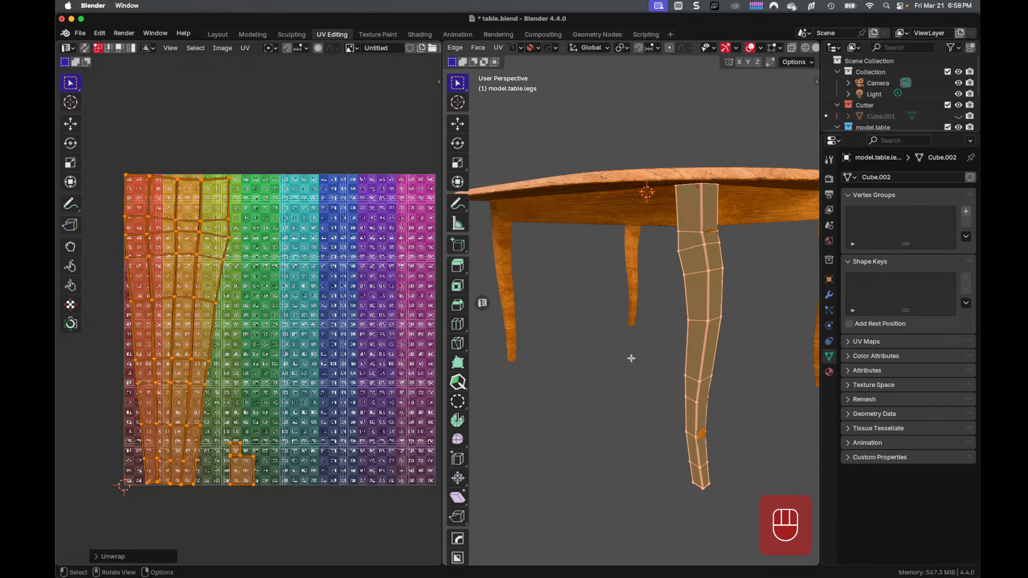
Step: Check the legs' wood grain outside Edit Mode, and hide the 3D viewport overlays while editing the leg mesh
{"action": "key", "text": "Tab"}
{"action": "key", "text": "Tab"}
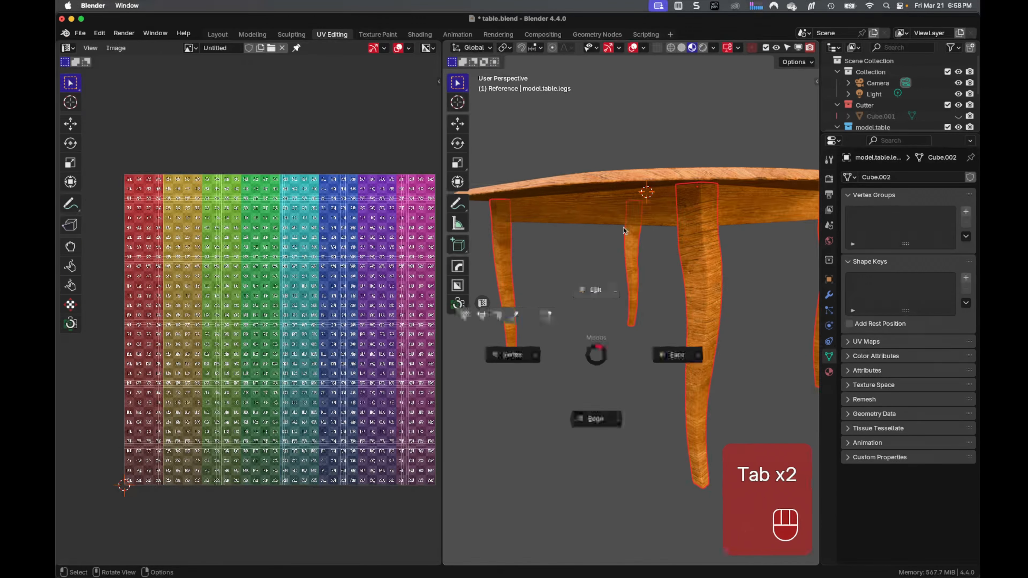
{"action": "left_click", "coordinate": [750, 47]}
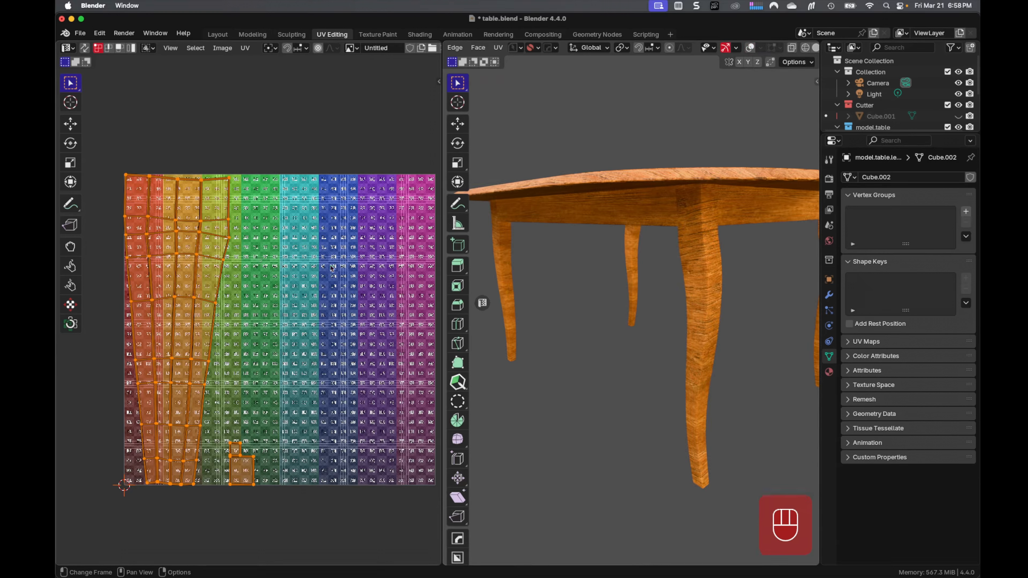
Step: Rotate the leg UVs a quarter turn and shift them about 0.30 along X so they fit inside the UV tile
{"action": "key", "text": "r"}
{"action": "key", "text": "ctrl"}
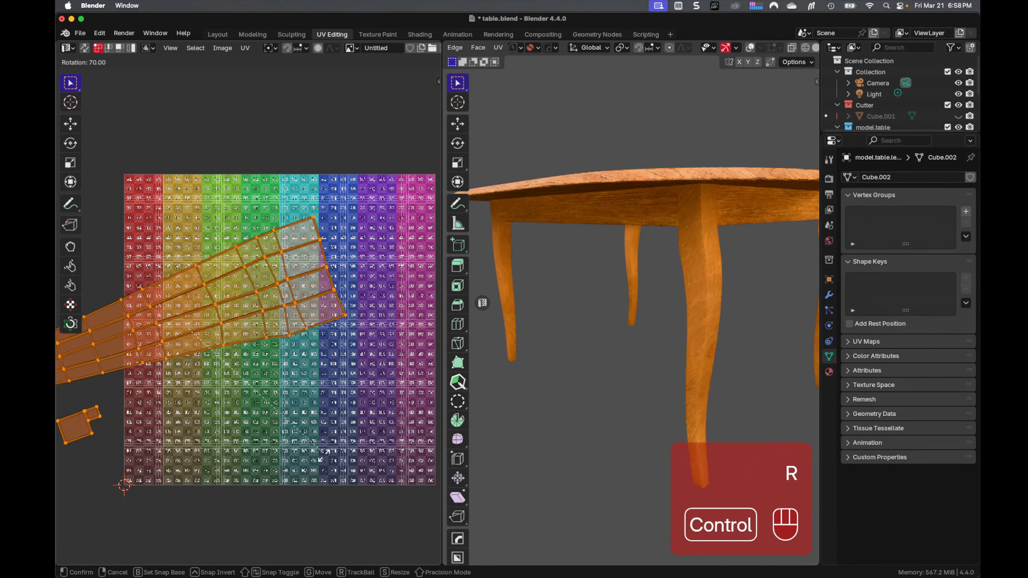
{"action": "left_click", "coordinate": [270, 492]}
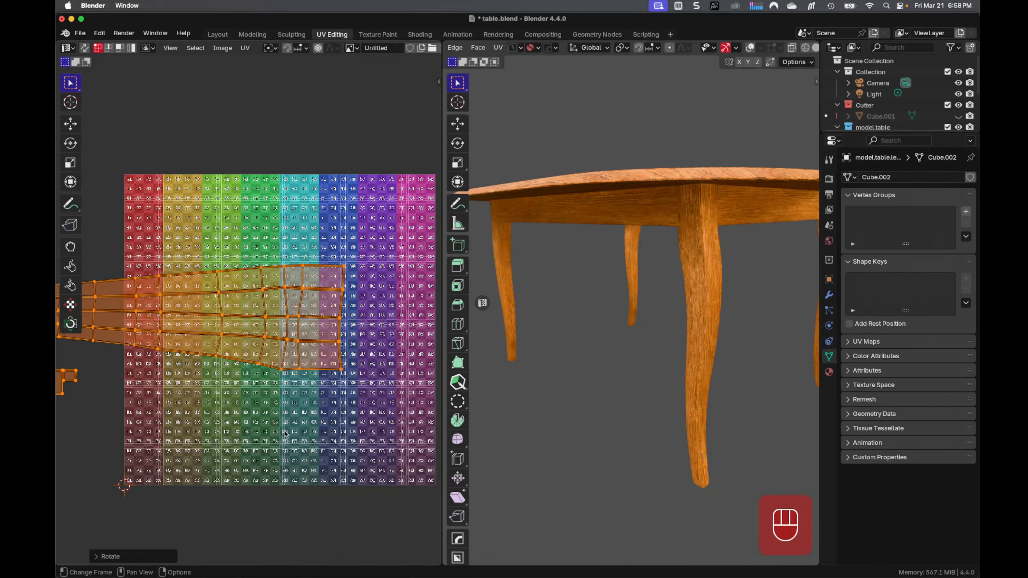
{"action": "key", "text": "g"}
{"action": "key", "text": "x"}
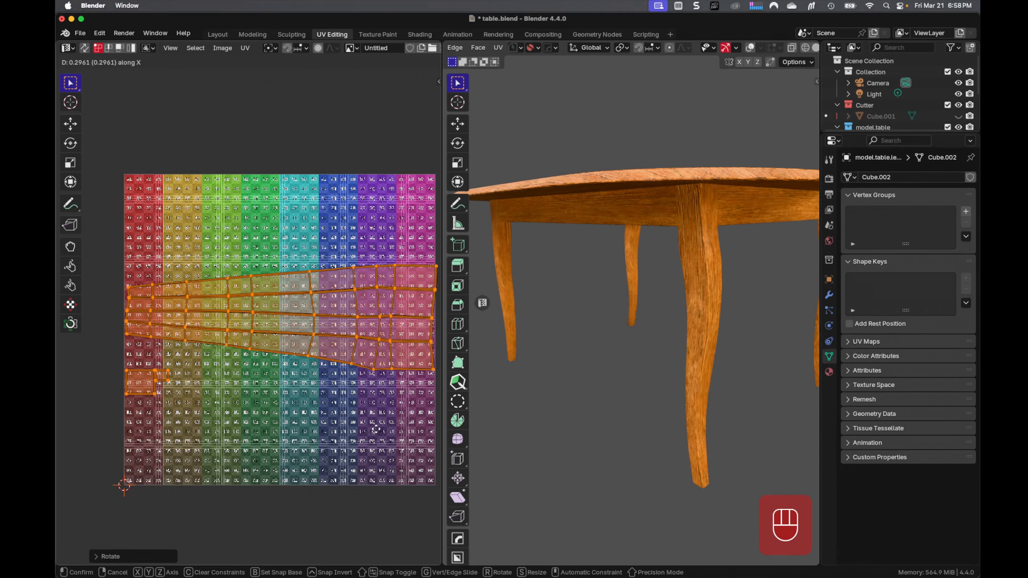
{"action": "left_click", "coordinate": [376, 432]}
{"action": "right_click", "coordinate": [368, 315]}
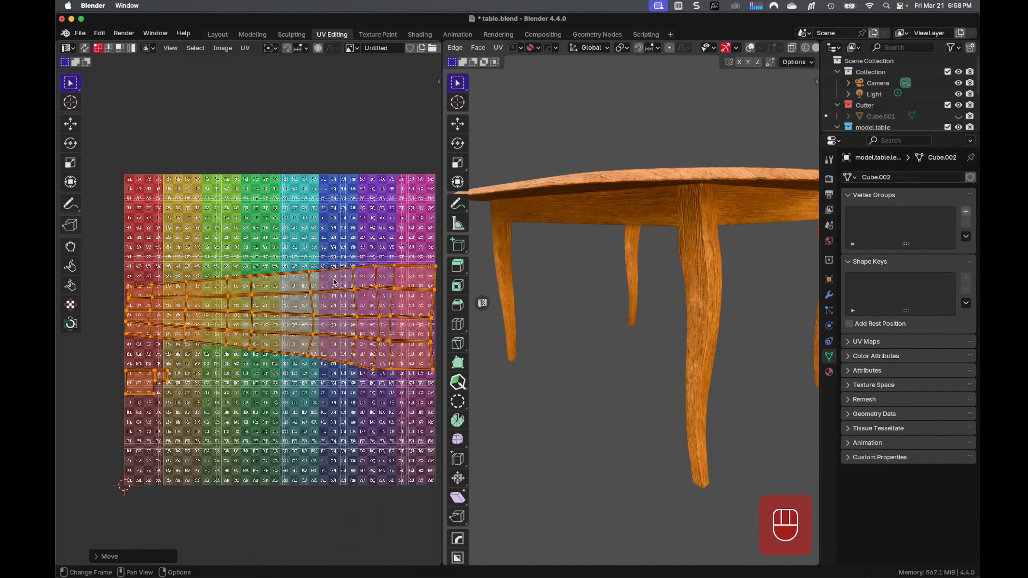
{"action": "key", "text": "a"}
{"action": "right_click", "coordinate": [328, 291]}
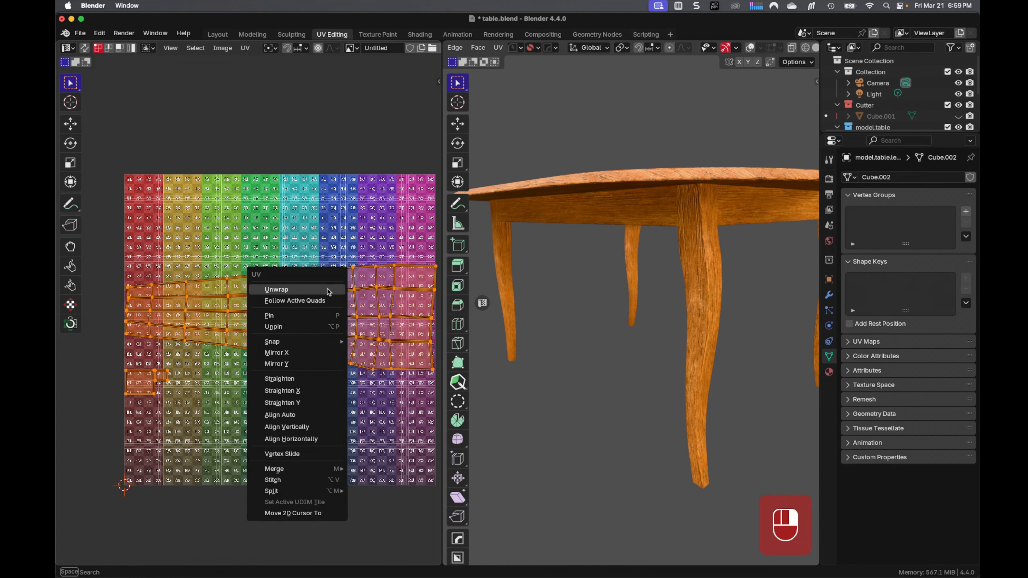
{"action": "left_click", "coordinate": [328, 291]}
Step: Return the table legs to Object Mode and save table.blend
{"action": "key", "text": "Tab"}
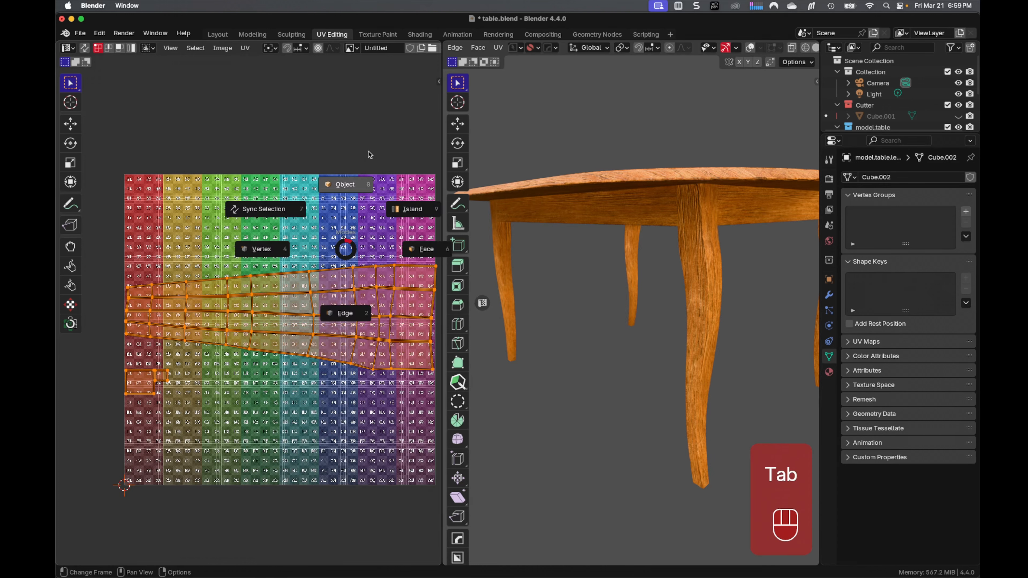
{"action": "middle_click_drag", "start_coordinate": [651, 275], "coordinate": [623, 343]}
{"action": "key", "text": "super+s"}
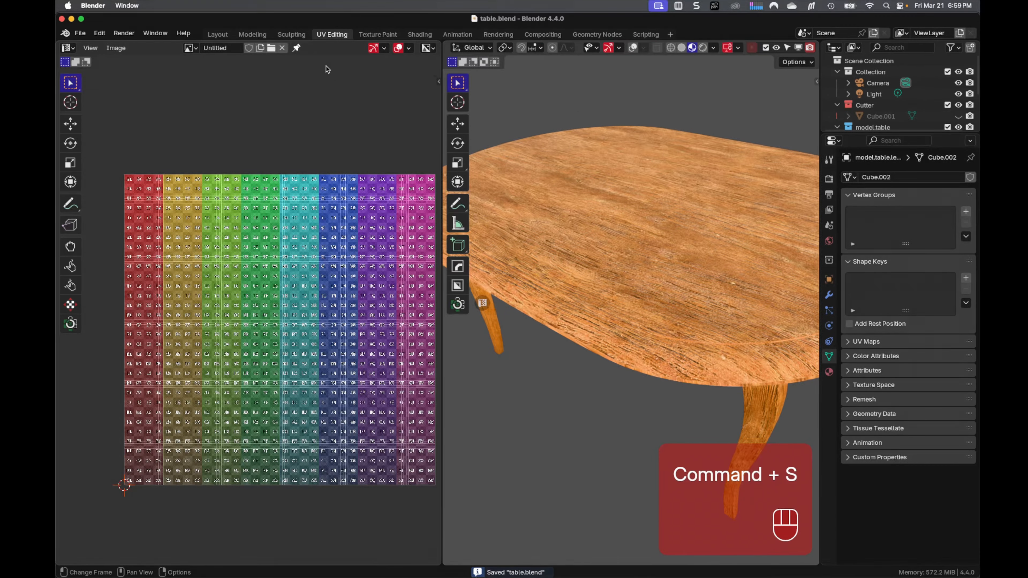
Step: Switch back to the Layout workspace, deselect the table legs and save the file again
{"action": "left_click", "coordinate": [218, 35]}
{"action": "scroll", "coordinate": [558, 218], "scroll_direction": "down", "scroll_amount": 4}
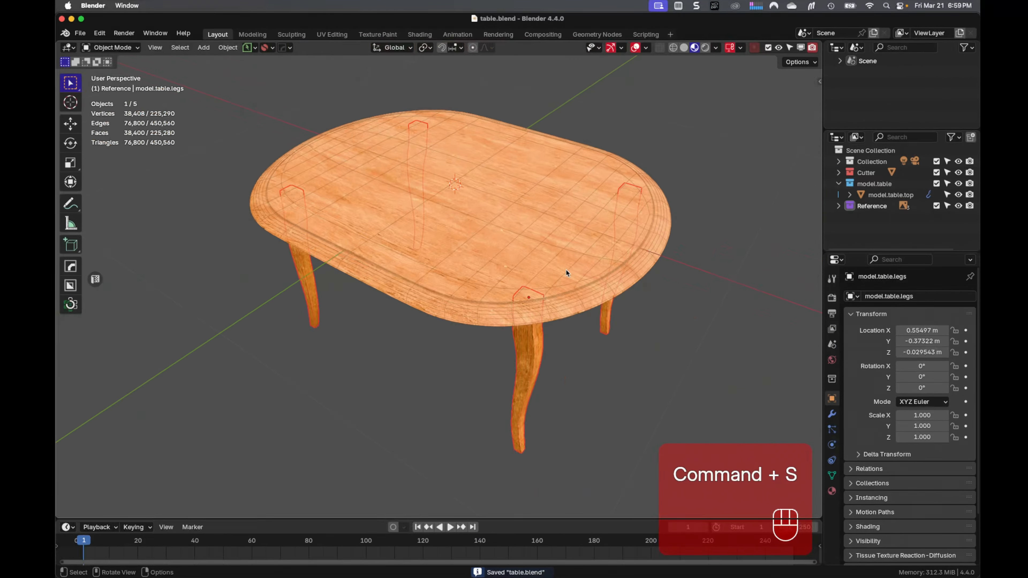
{"action": "middle_click_drag", "start_coordinate": [565, 268], "coordinate": [567, 242]}
{"action": "left_click", "coordinate": [663, 312]}
{"action": "key", "text": "super+s"}
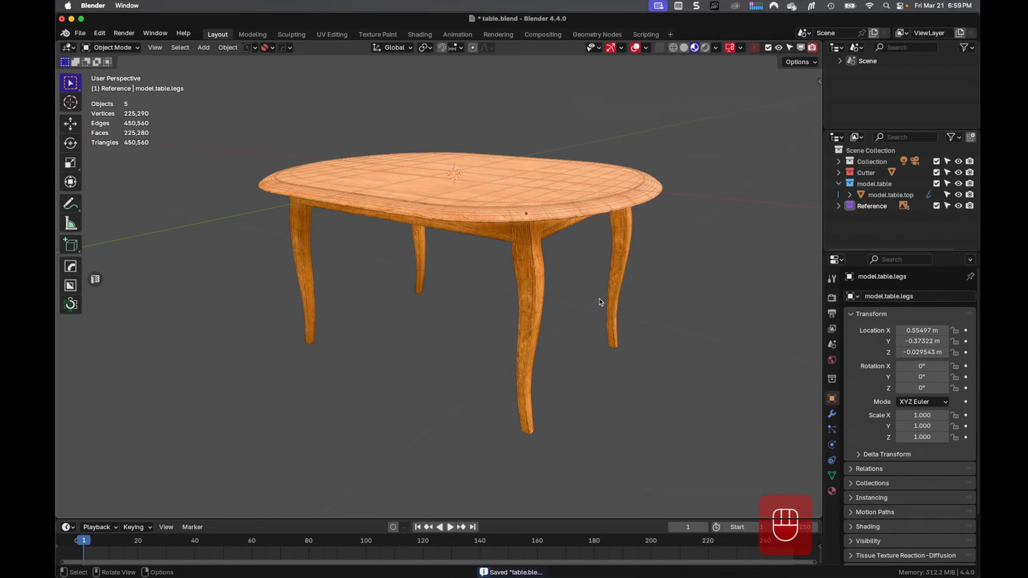
Step: Set the scene's render engine to Cycles in the render properties
{"action": "scroll", "coordinate": [597, 290], "scroll_direction": "up", "scroll_amount": 3}
{"action": "scroll", "coordinate": [597, 287], "scroll_direction": "up", "scroll_amount": 1}
{"action": "scroll", "coordinate": [630, 290], "scroll_direction": "down", "scroll_amount": 2}
{"action": "scroll", "coordinate": [648, 288], "scroll_direction": "up", "scroll_amount": 1}
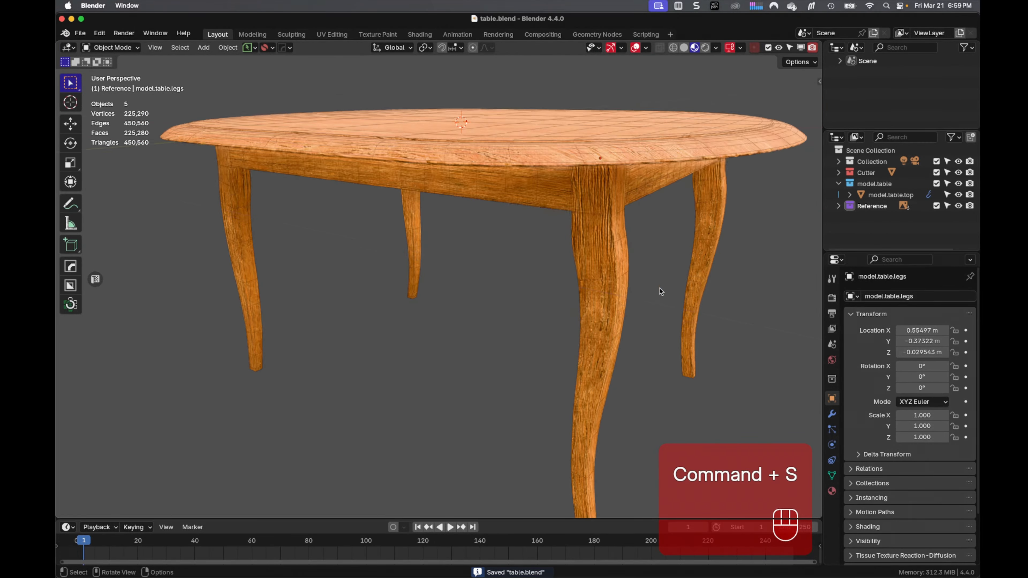
{"action": "left_click", "coordinate": [833, 298]}
{"action": "left_click_drag", "start_coordinate": [913, 296], "coordinate": [914, 332]}
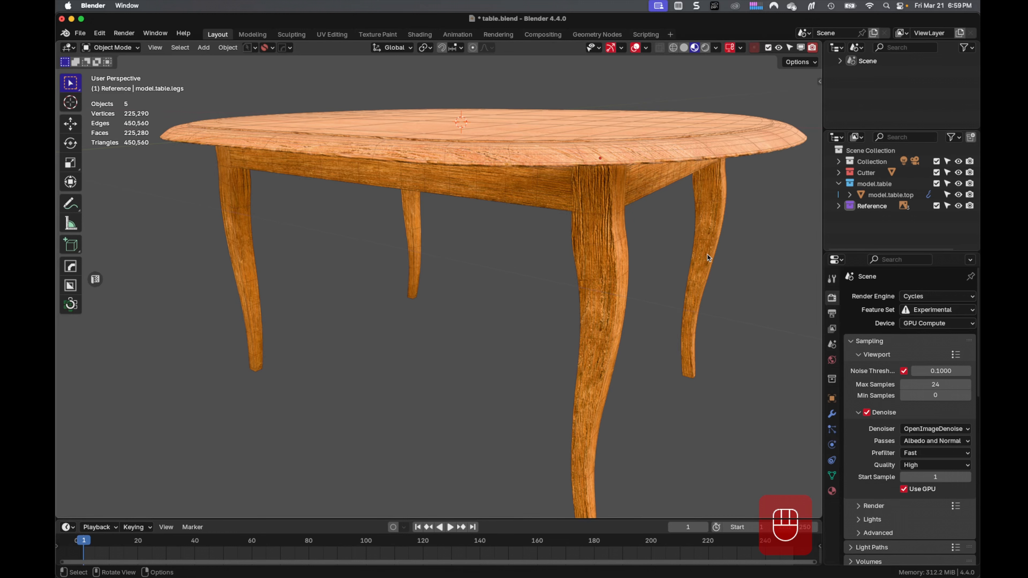
Step: Add a 2 m mesh plane to the scene to serve as the floor under the table
{"action": "scroll", "coordinate": [701, 252], "scroll_direction": "down", "scroll_amount": 4}
{"action": "scroll", "coordinate": [668, 243], "scroll_direction": "up", "scroll_amount": 1}
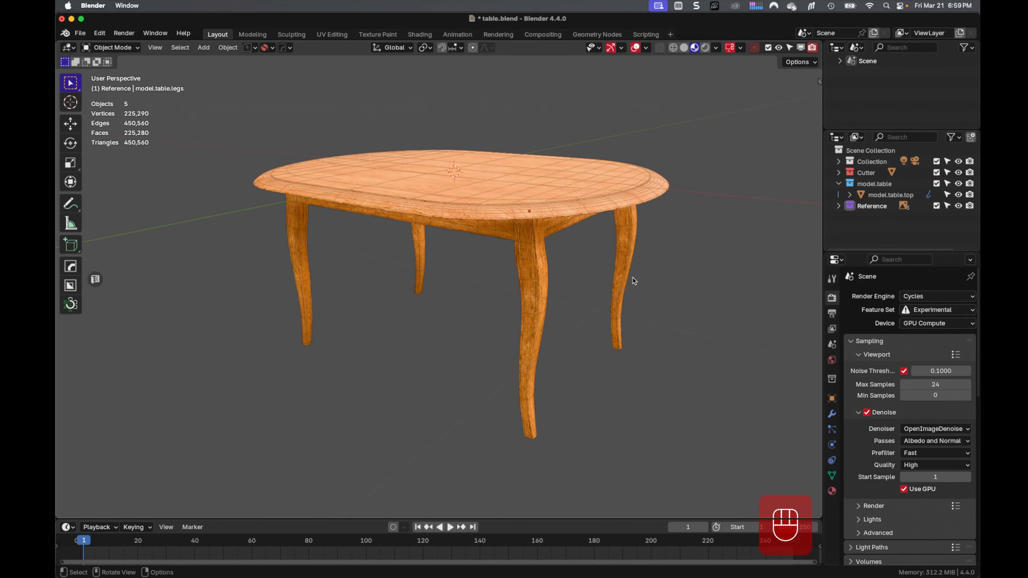
{"action": "key", "text": "shift+a"}
{"action": "mouse_move", "coordinate": [526, 327]}
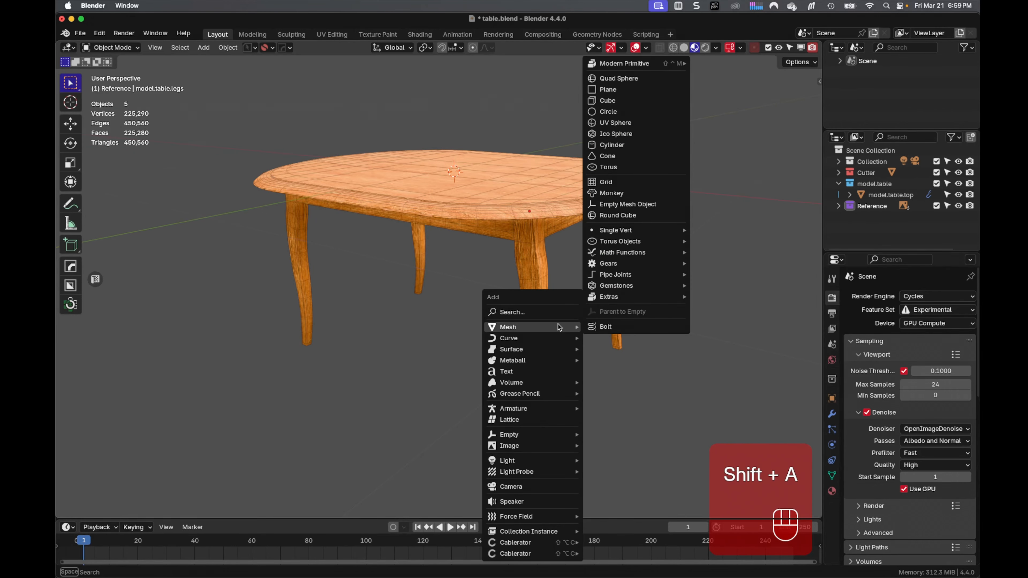
{"action": "left_click", "coordinate": [667, 89]}
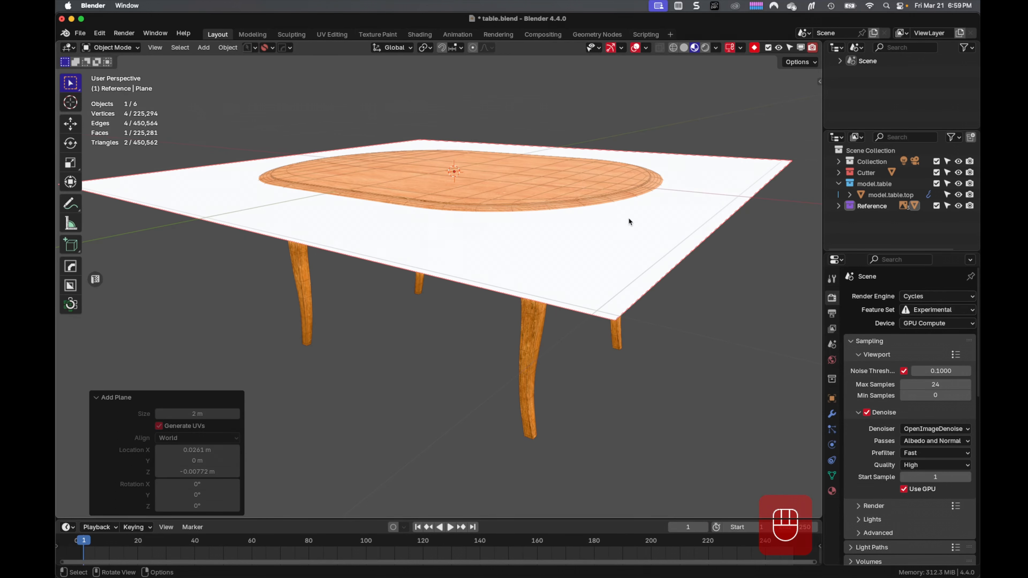
Step: In the right side view, move the plane down about 0.74 m along Z to the bottom of the table legs
{"action": "key", "text": "KP_3"}
{"action": "key", "text": "g"}
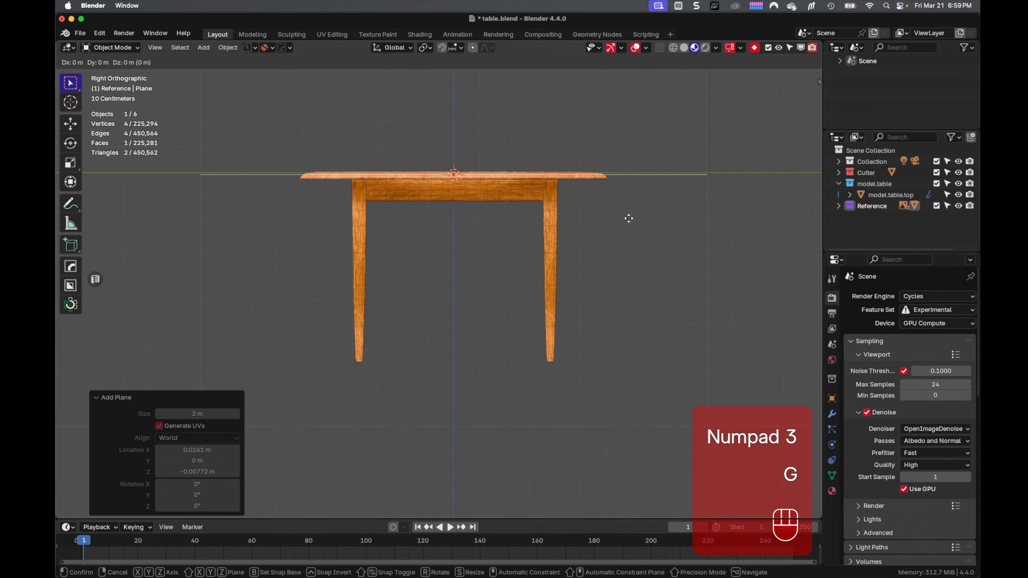
{"action": "key", "text": "z"}
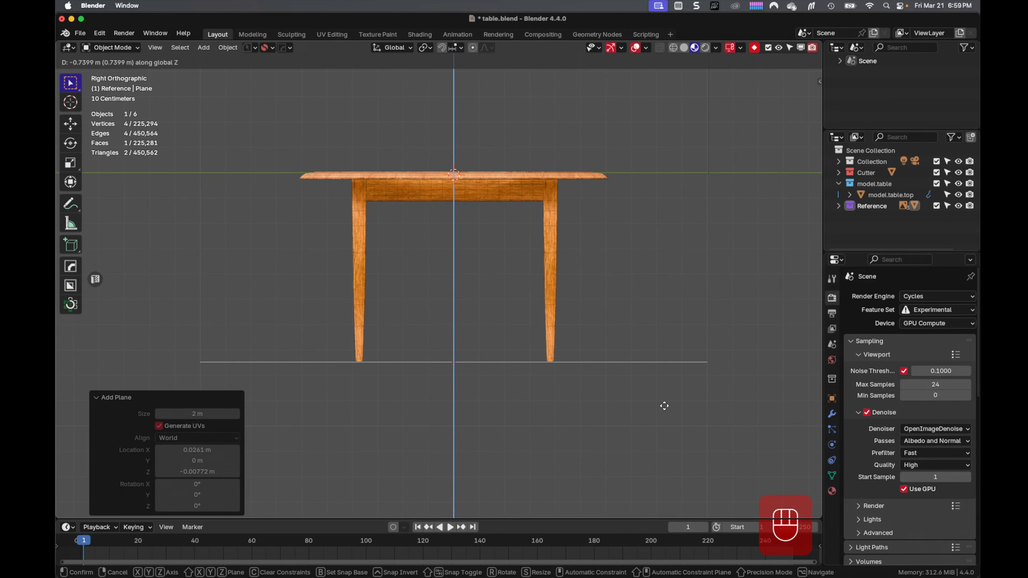
{"action": "left_click", "coordinate": [665, 406]}
{"action": "middle_click_drag", "start_coordinate": [683, 372], "coordinate": [601, 425]}
{"action": "scroll", "coordinate": [600, 413], "scroll_direction": "down", "scroll_amount": 4}
{"action": "scroll", "coordinate": [597, 393], "scroll_direction": "up", "scroll_amount": 2}
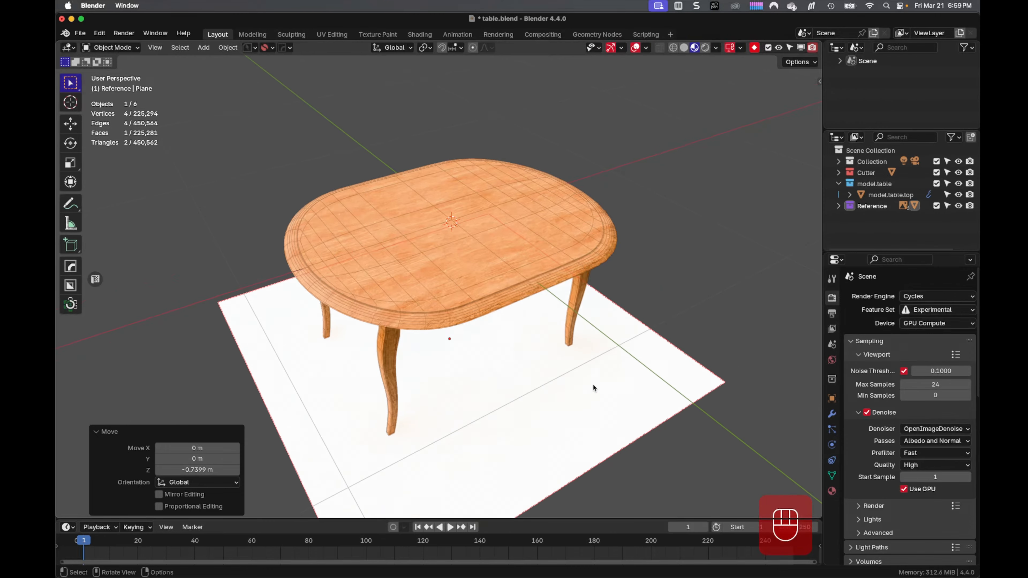
Step: Switch the viewport to rendered shading and add an area light to the tabletop with Light Operations
{"action": "key", "text": "z"}
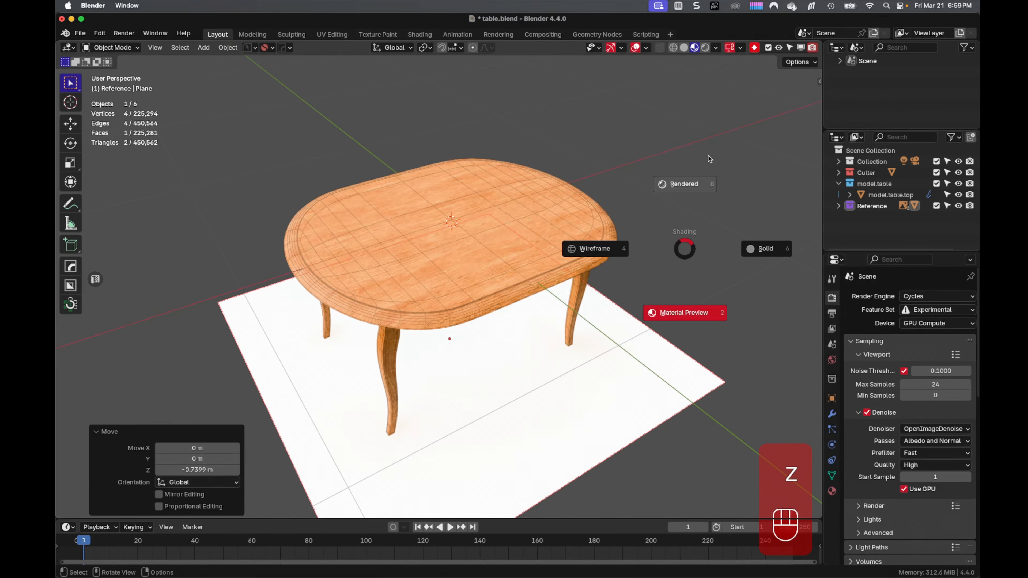
{"action": "left_click", "coordinate": [689, 184]}
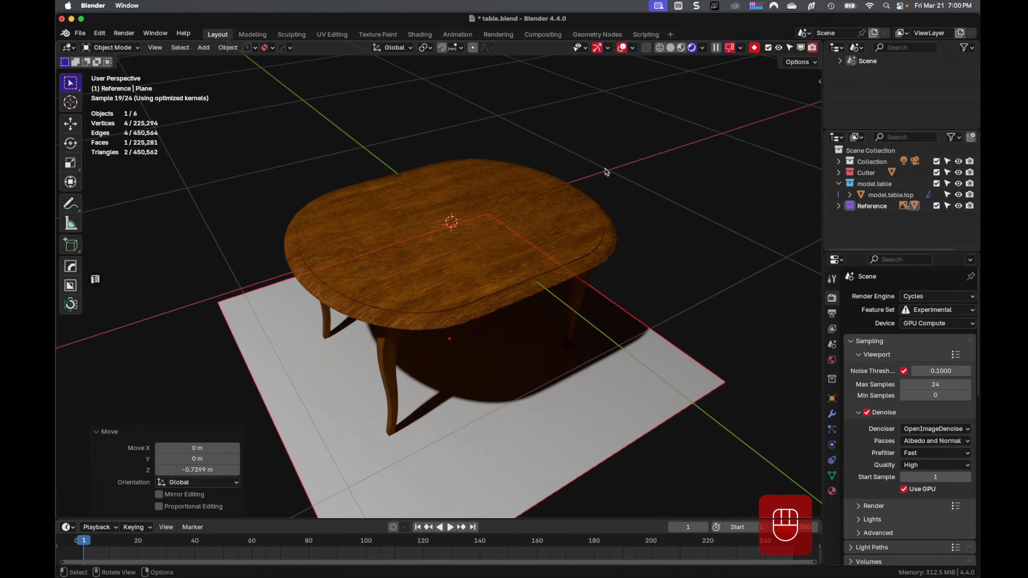
{"action": "right_click", "coordinate": [428, 202]}
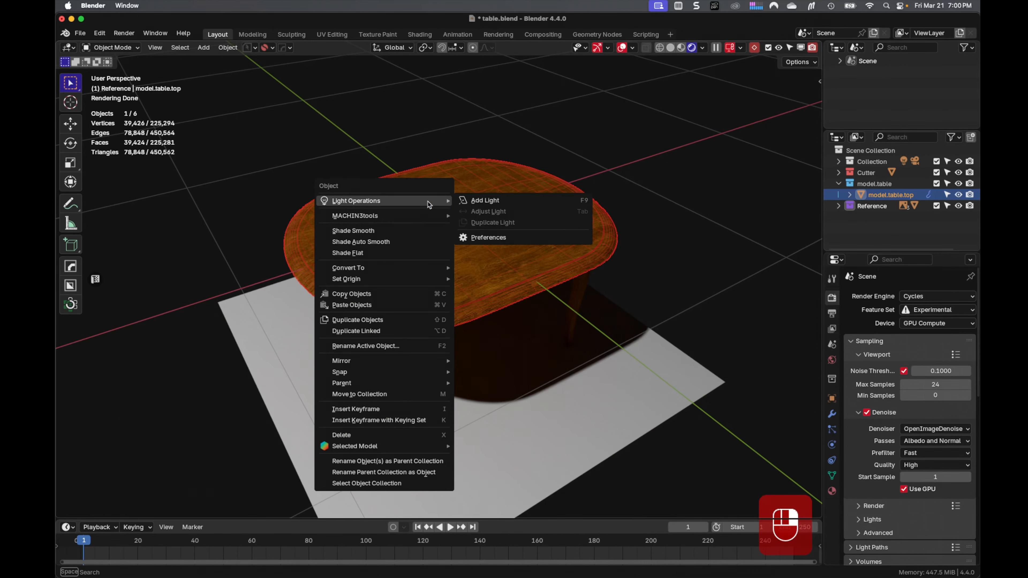
{"action": "left_click", "coordinate": [491, 199]}
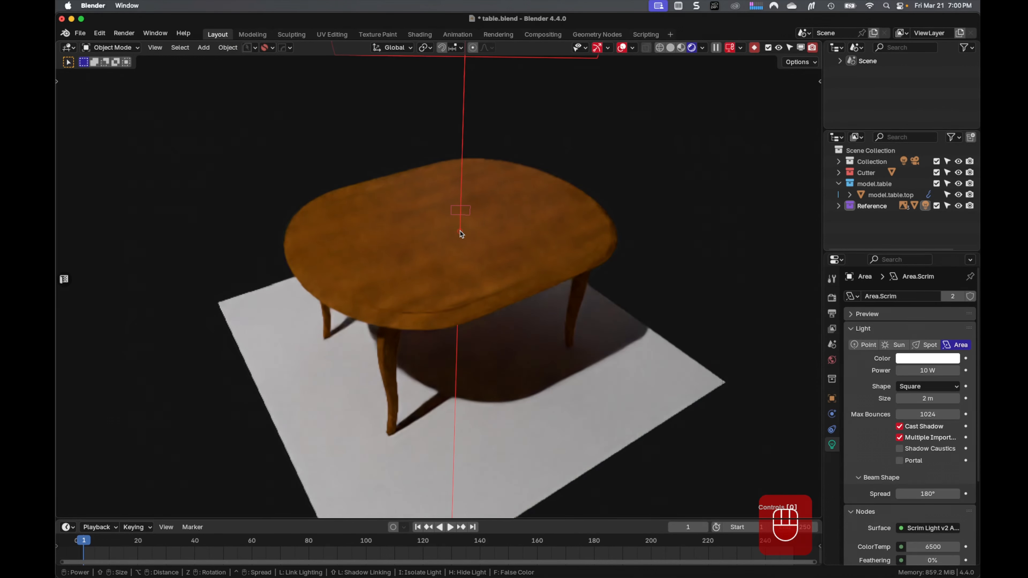
Step: Enlarge the area light to about 4.37 m and raise its power to about 146 W
{"action": "scroll", "coordinate": [458, 241], "scroll_direction": "up", "scroll_amount": 5, "text": "shift"}
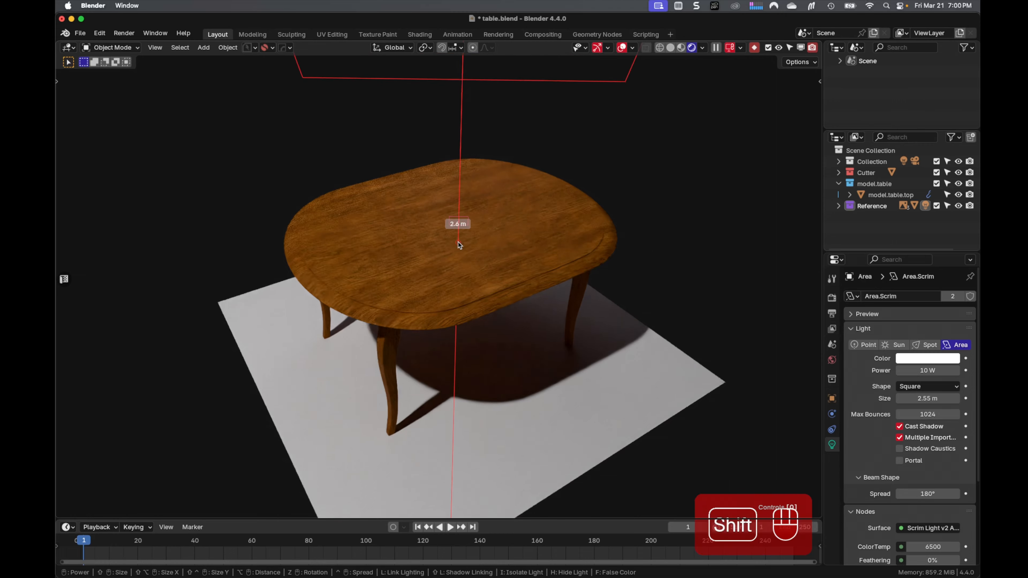
{"action": "scroll", "coordinate": [460, 246], "scroll_direction": "up", "scroll_amount": 1, "text": "shift"}
{"action": "scroll", "coordinate": [459, 245], "scroll_direction": "up", "scroll_amount": 4}
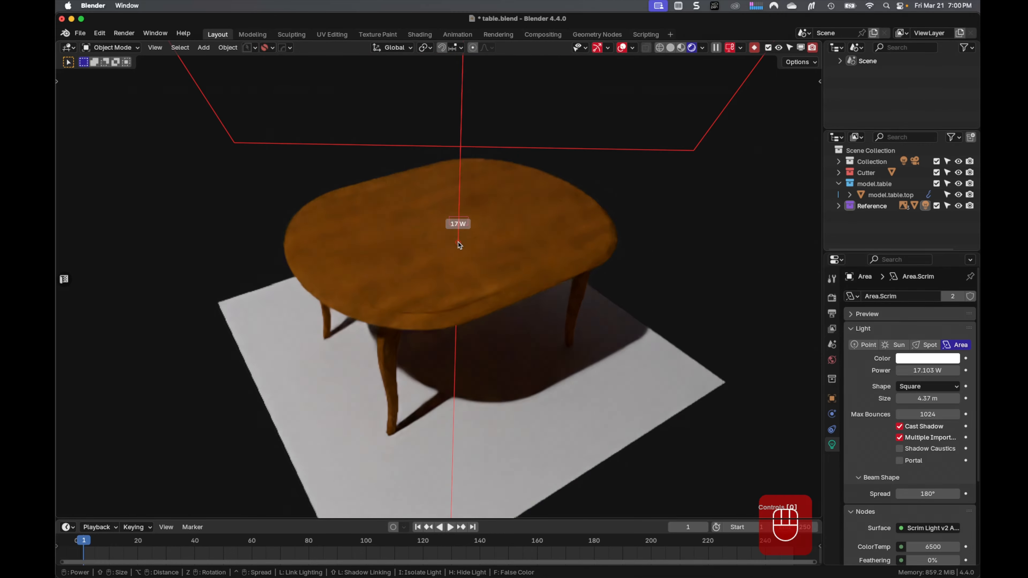
{"action": "scroll", "coordinate": [460, 245], "scroll_direction": "up", "scroll_amount": 7}
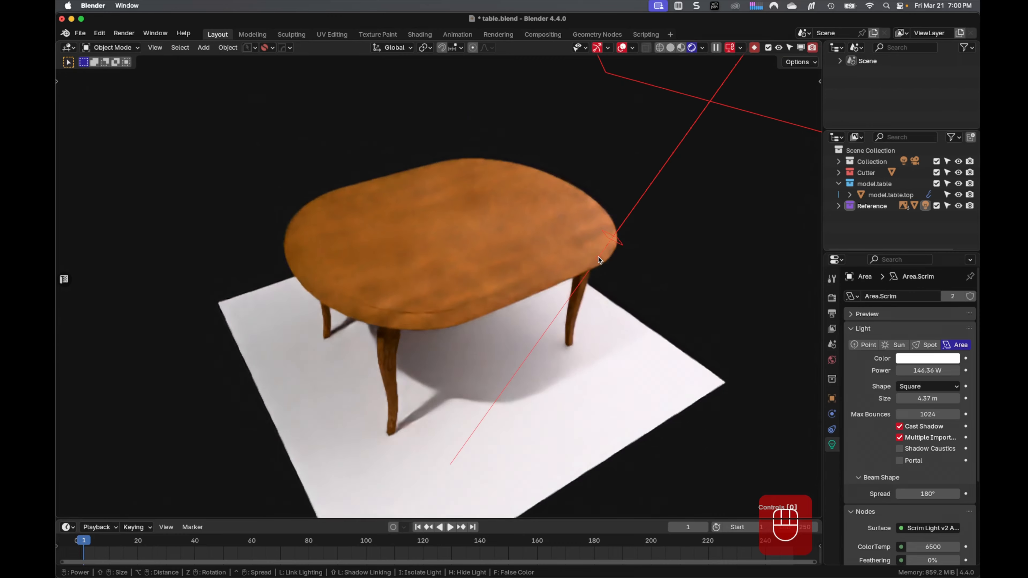
Step: Re-aim the tabletop area light, shrink it to about 1.09 m, lower its power to about 88 W, and deselect it
{"action": "key", "text": "2"}
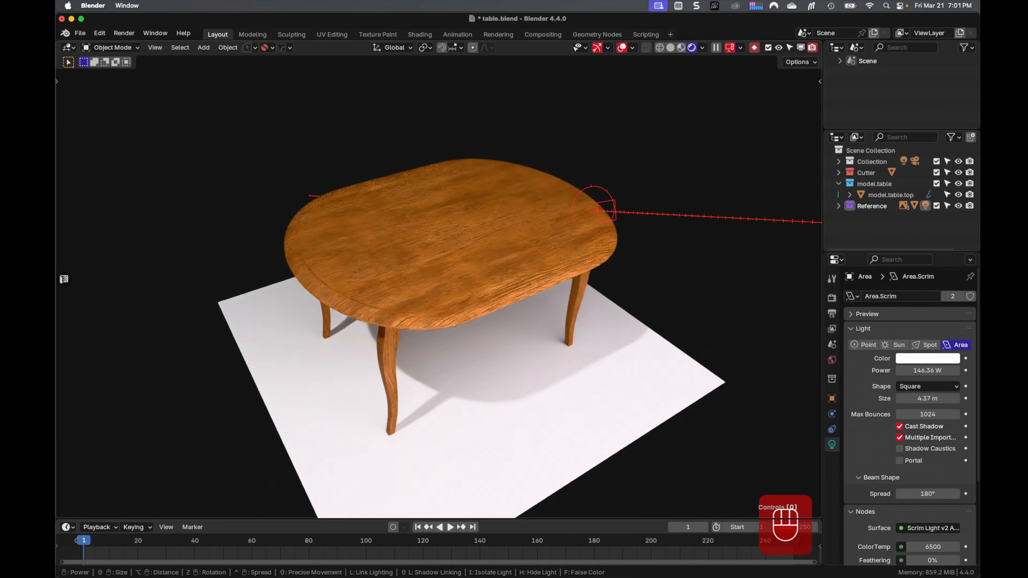
{"action": "scroll", "coordinate": [594, 210], "scroll_direction": "down", "scroll_amount": 10, "text": "shift"}
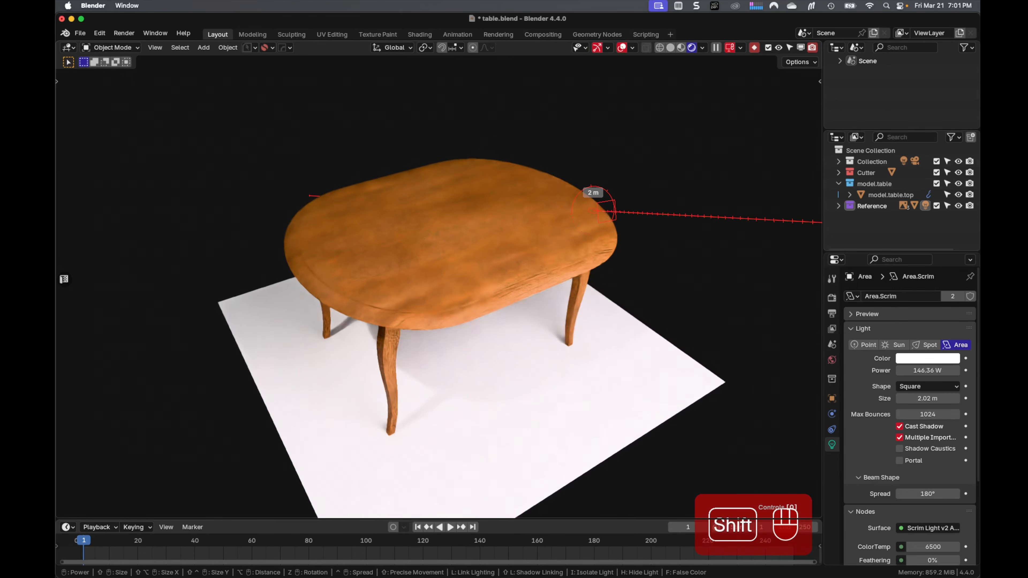
{"action": "scroll", "coordinate": [594, 210], "scroll_direction": "down", "scroll_amount": 1, "text": "shift"}
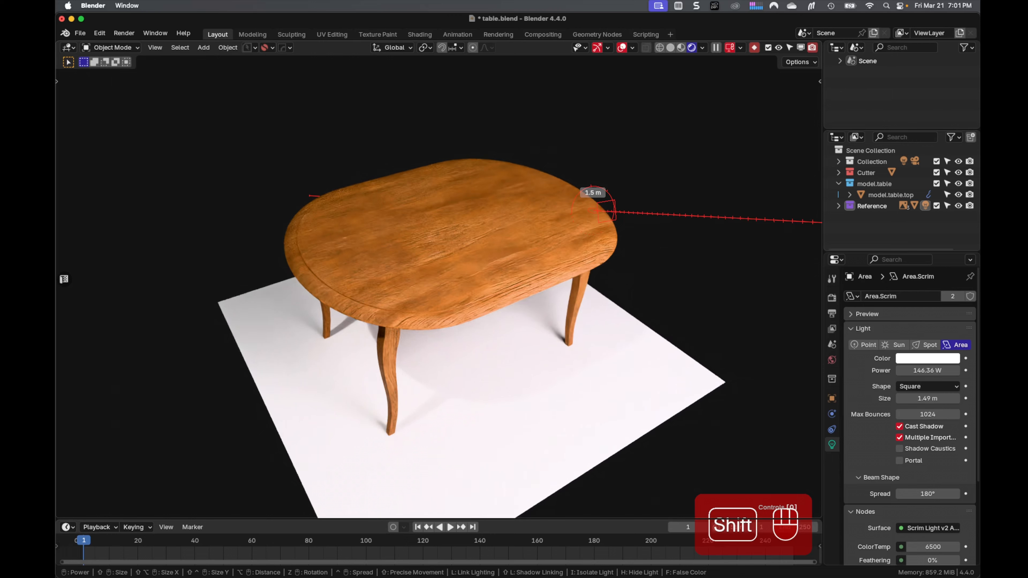
{"action": "scroll", "coordinate": [594, 211], "scroll_direction": "down", "scroll_amount": 3, "text": "shift"}
{"action": "scroll", "coordinate": [594, 210], "scroll_direction": "down", "scroll_amount": 5}
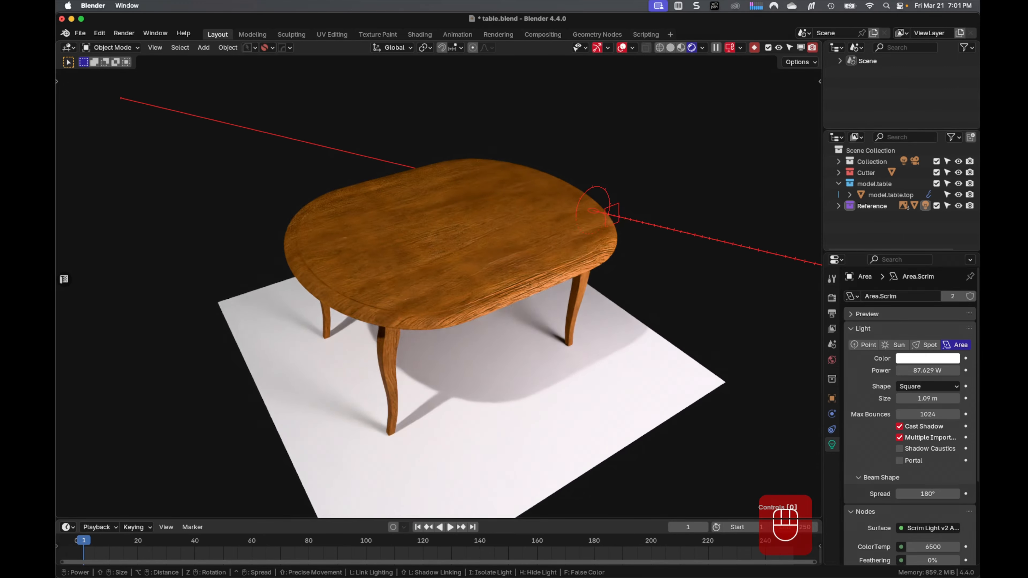
{"action": "left_click", "coordinate": [283, 283]}
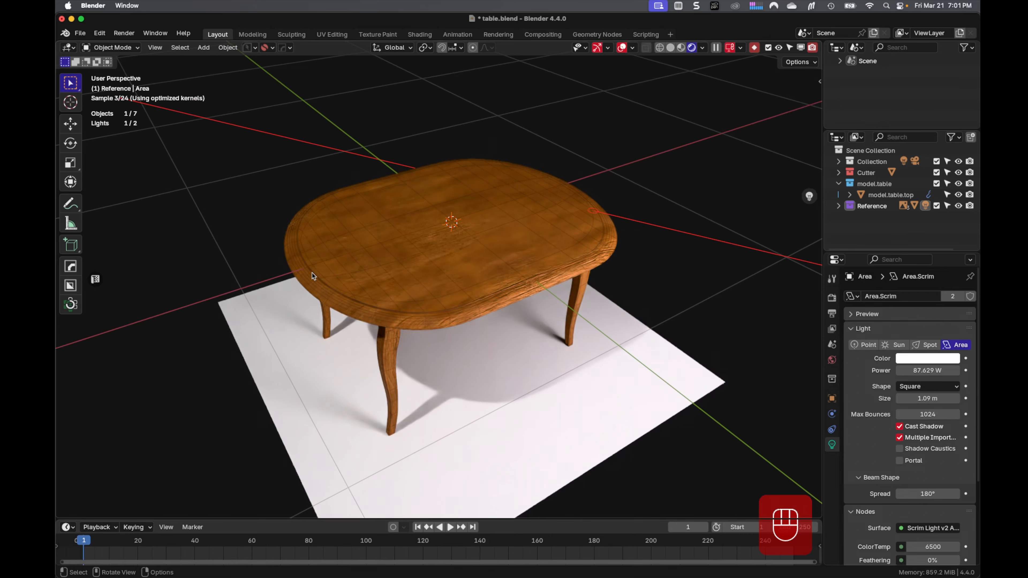
{"action": "left_click", "coordinate": [680, 257]}
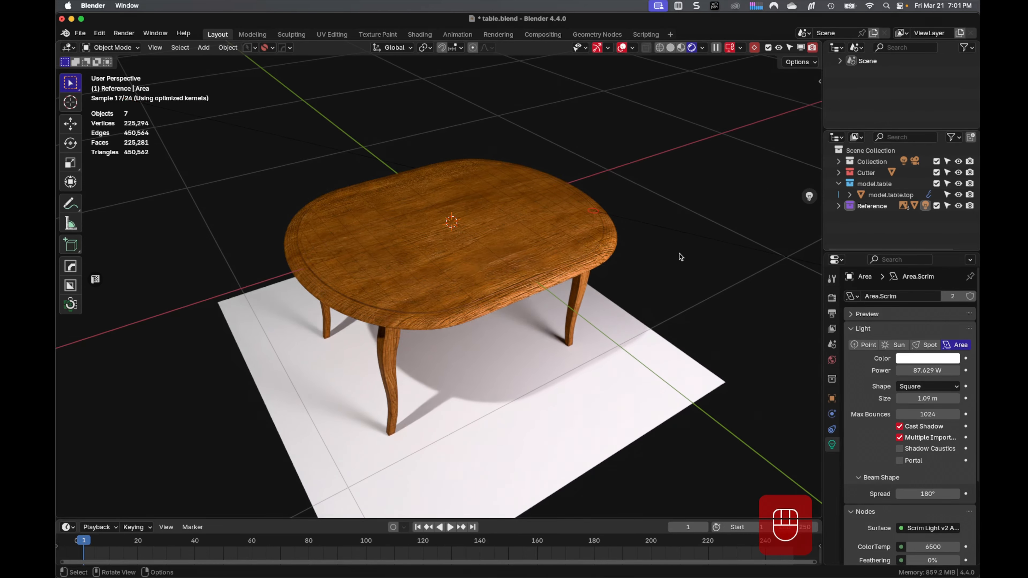
Step: Add a second area light aimed at the underside of the table with Light Operations
{"action": "scroll", "coordinate": [630, 256], "scroll_direction": "up", "scroll_amount": 5}
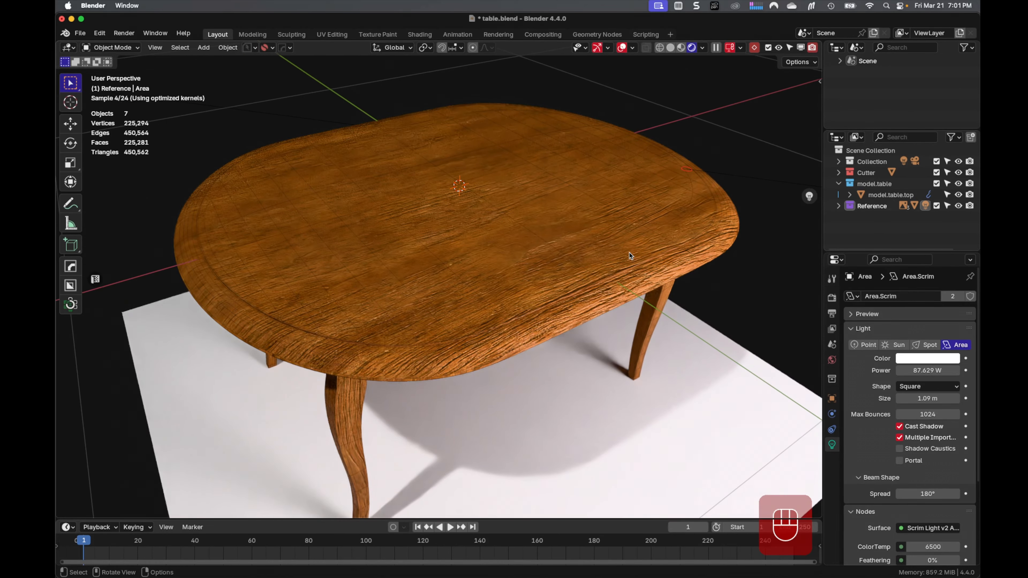
{"action": "middle_click_drag", "start_coordinate": [593, 302], "coordinate": [597, 257]}
{"action": "middle_click_drag", "start_coordinate": [515, 350], "coordinate": [589, 186]}
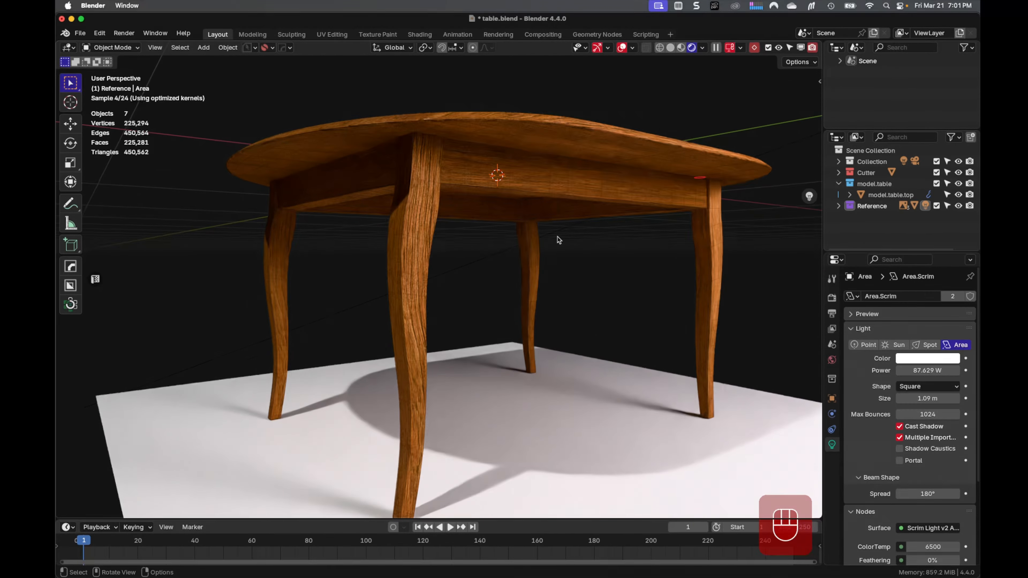
{"action": "right_click", "coordinate": [515, 214]}
{"action": "mouse_move", "coordinate": [517, 213]}
{"action": "left_click", "coordinate": [556, 215]}
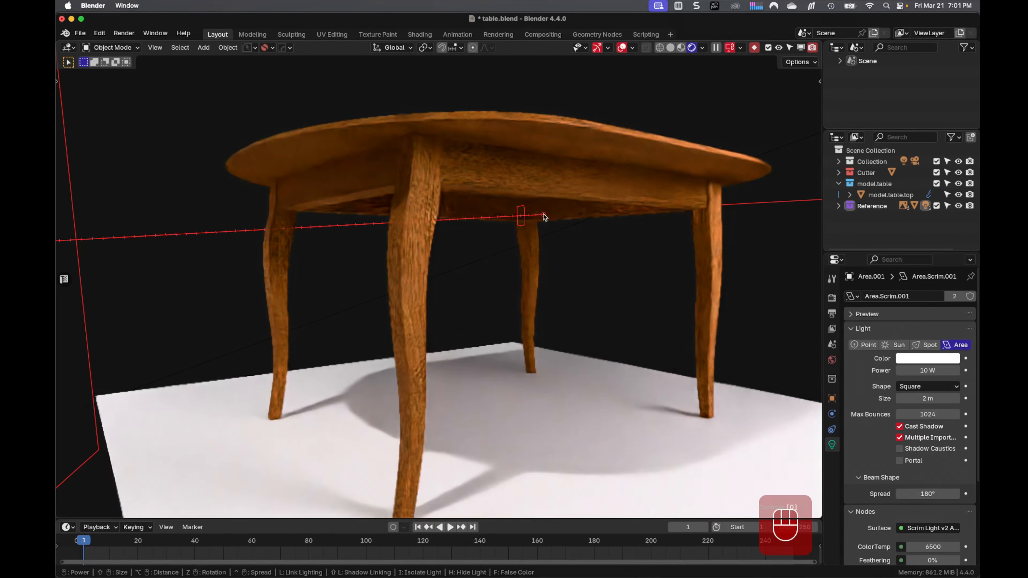
Step: Re-aim the new area light, bring it closer beneath the table and shrink it to about 0.36 m
{"action": "key", "text": "2"}
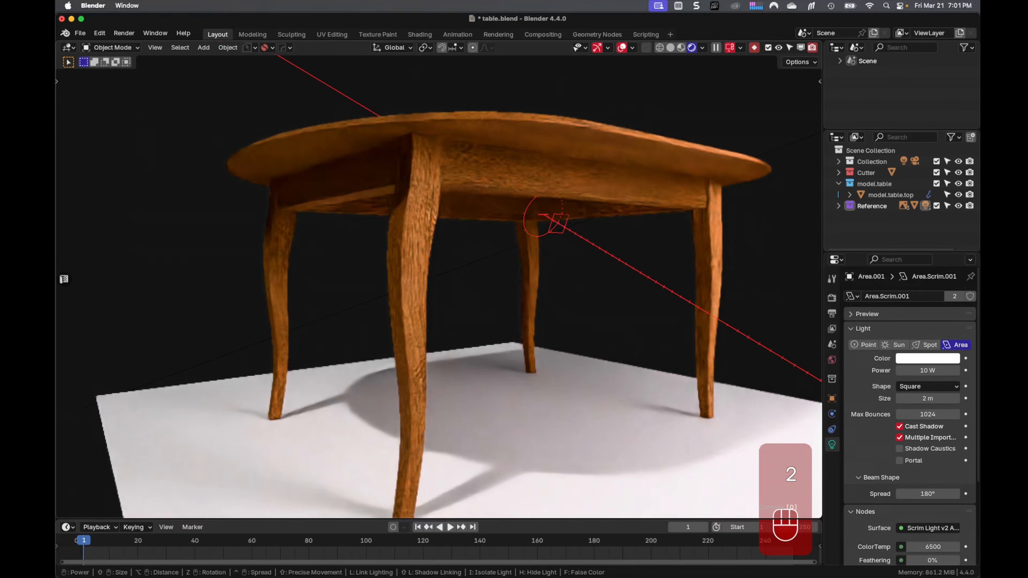
{"action": "key", "text": "alt"}
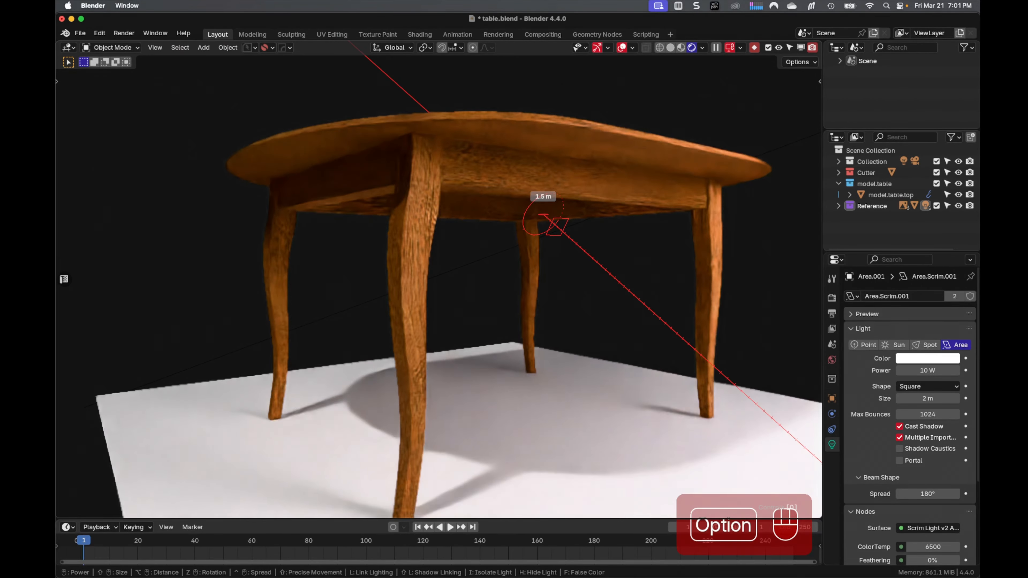
{"action": "scroll", "coordinate": [543, 215], "scroll_direction": "up", "scroll_amount": 4, "text": "alt"}
{"action": "scroll", "coordinate": [544, 215], "scroll_direction": "up", "scroll_amount": 2, "text": "alt"}
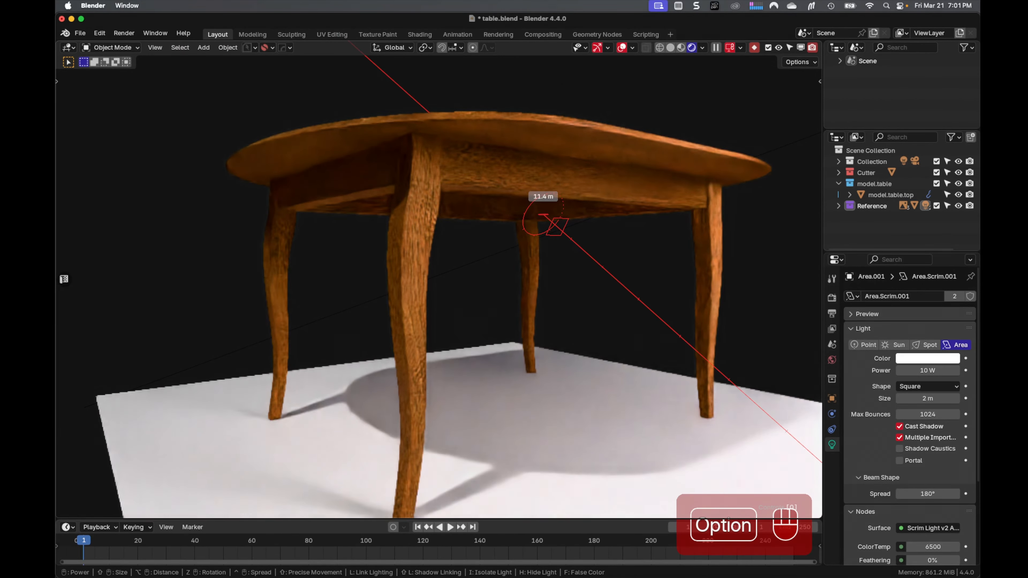
{"action": "scroll", "coordinate": [544, 215], "scroll_direction": "up", "scroll_amount": 4, "text": "alt"}
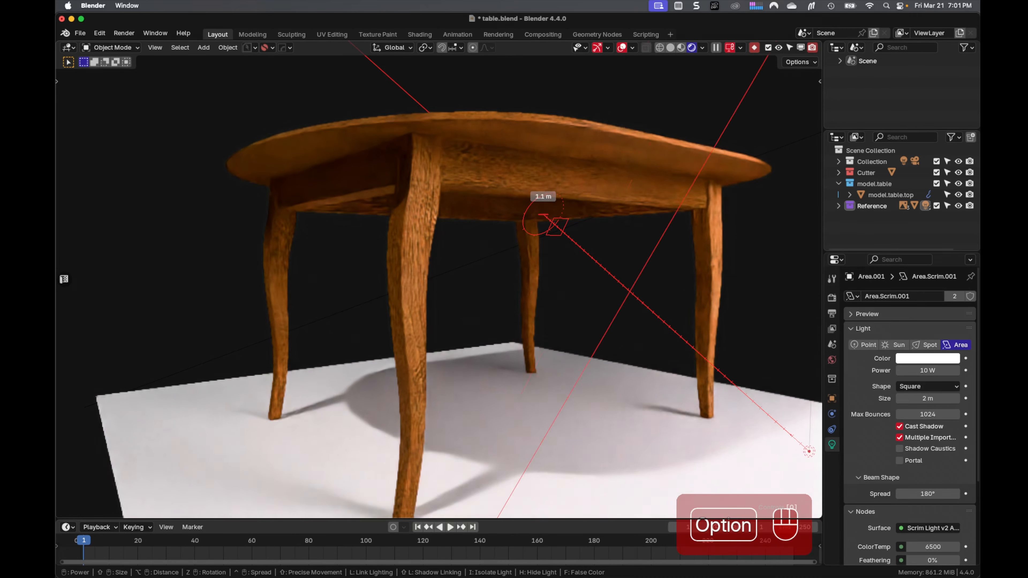
{"action": "scroll", "coordinate": [543, 215], "scroll_direction": "up", "scroll_amount": 3, "text": "shift"}
{"action": "scroll", "coordinate": [544, 214], "scroll_direction": "down", "scroll_amount": 10, "text": "shift"}
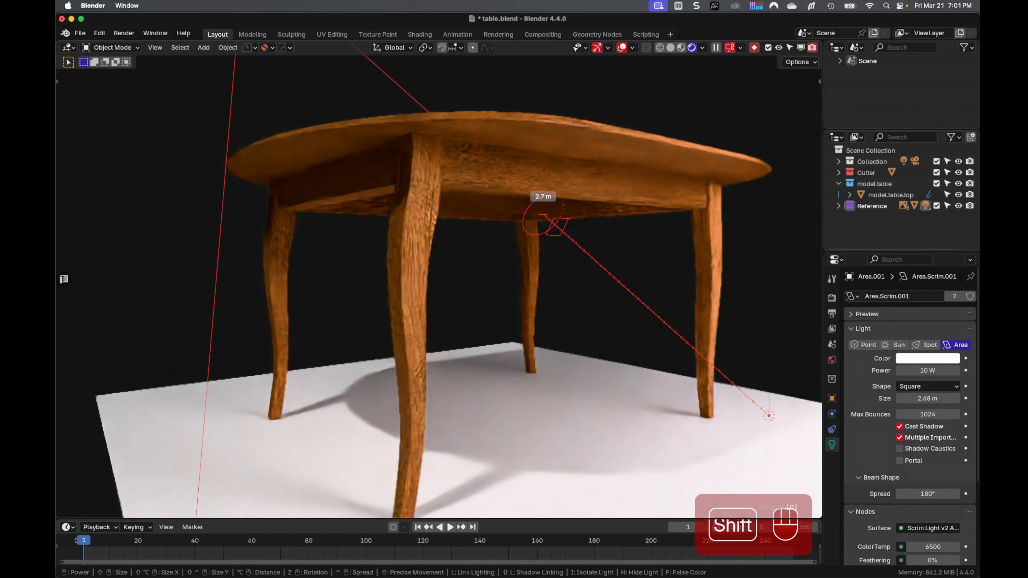
{"action": "scroll", "coordinate": [544, 215], "scroll_direction": "down", "scroll_amount": 9, "text": "shift"}
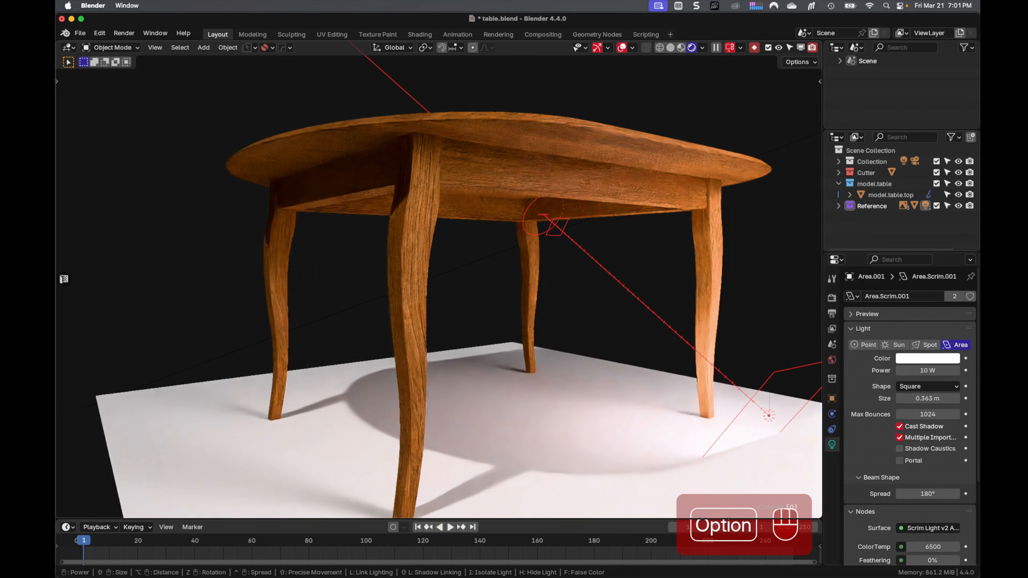
{"action": "scroll", "coordinate": [544, 215], "scroll_direction": "down", "scroll_amount": 5, "text": "alt"}
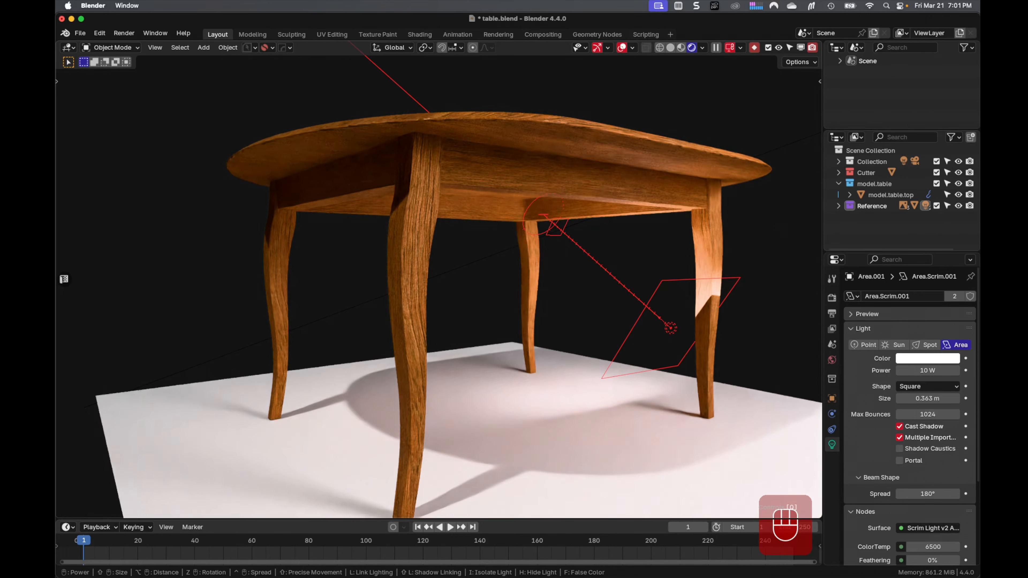
Step: Swing the underside light toward the back leg and lower its power to about 4.6 W
{"action": "scroll", "coordinate": [544, 214], "scroll_direction": "down", "scroll_amount": 1}
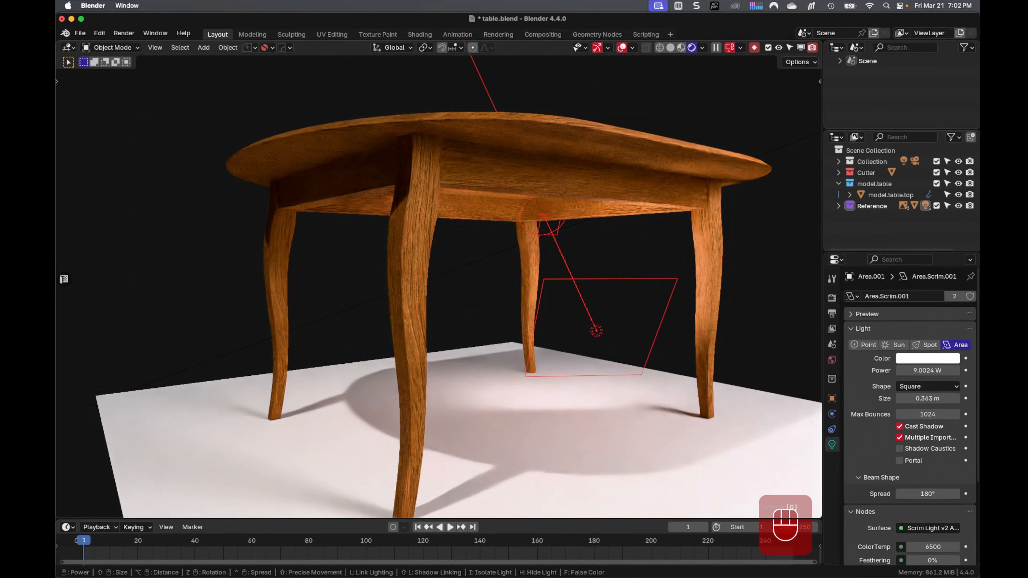
{"action": "scroll", "coordinate": [544, 215], "scroll_direction": "down", "scroll_amount": 3}
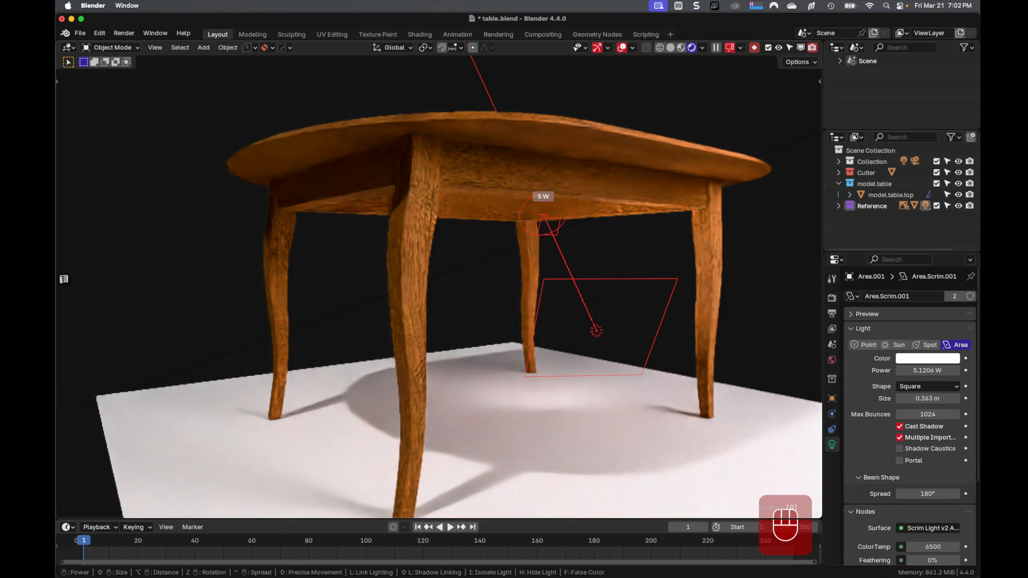
{"action": "scroll", "coordinate": [673, 292], "scroll_direction": "down", "scroll_amount": 2}
{"action": "left_click", "coordinate": [673, 291]}
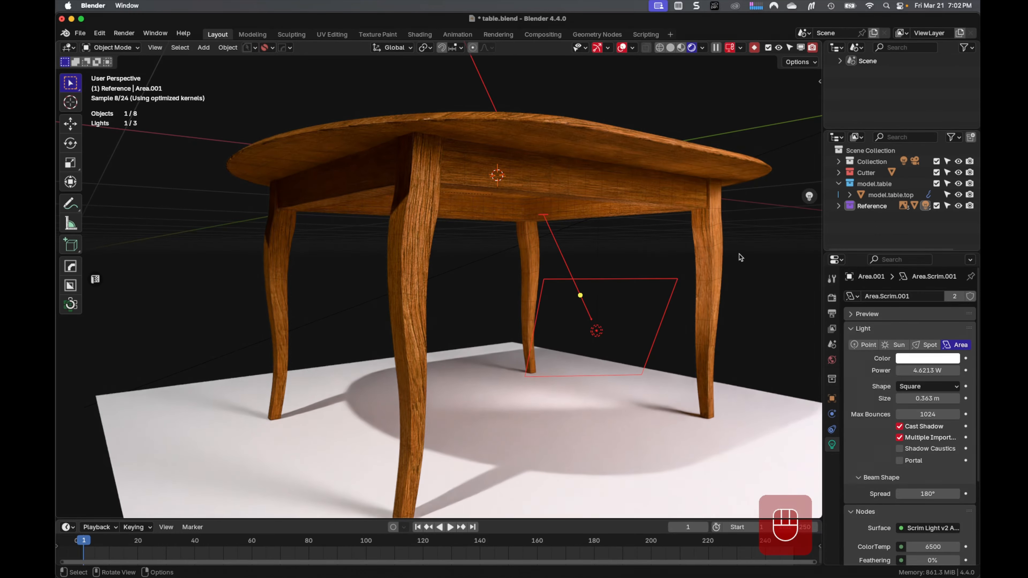
Step: Examine the wood grain on the legs, underside and tabletop edge up close in the lit render
{"action": "middle_click_drag", "start_coordinate": [740, 258], "coordinate": [634, 303]}
{"action": "scroll", "coordinate": [634, 303], "scroll_direction": "up", "scroll_amount": 5}
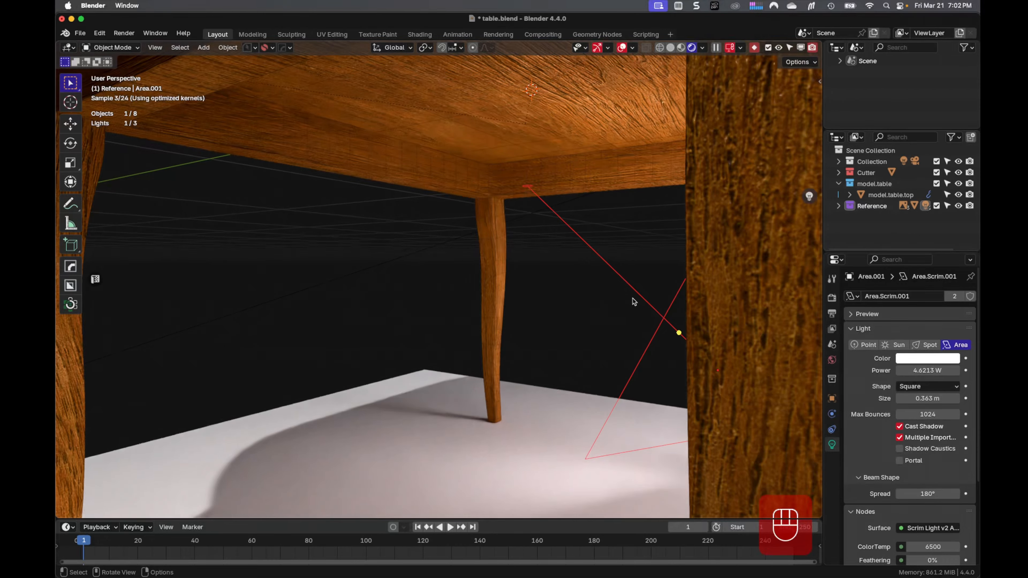
{"action": "middle_click_drag", "start_coordinate": [658, 301], "coordinate": [415, 301], "text": "shift"}
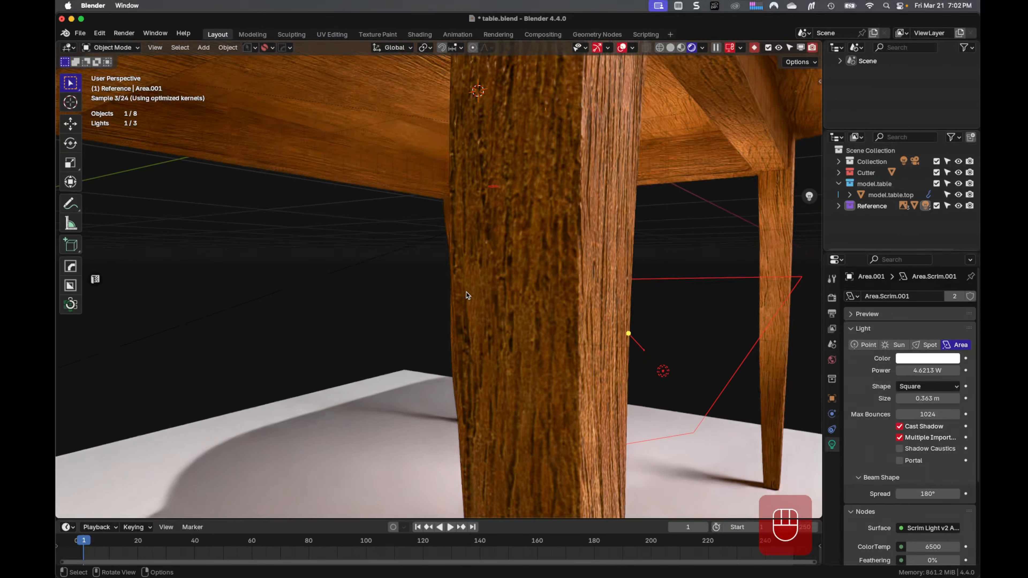
{"action": "middle_click_drag", "start_coordinate": [554, 288], "coordinate": [557, 327]}
{"action": "scroll", "coordinate": [556, 323], "scroll_direction": "down", "scroll_amount": 8}
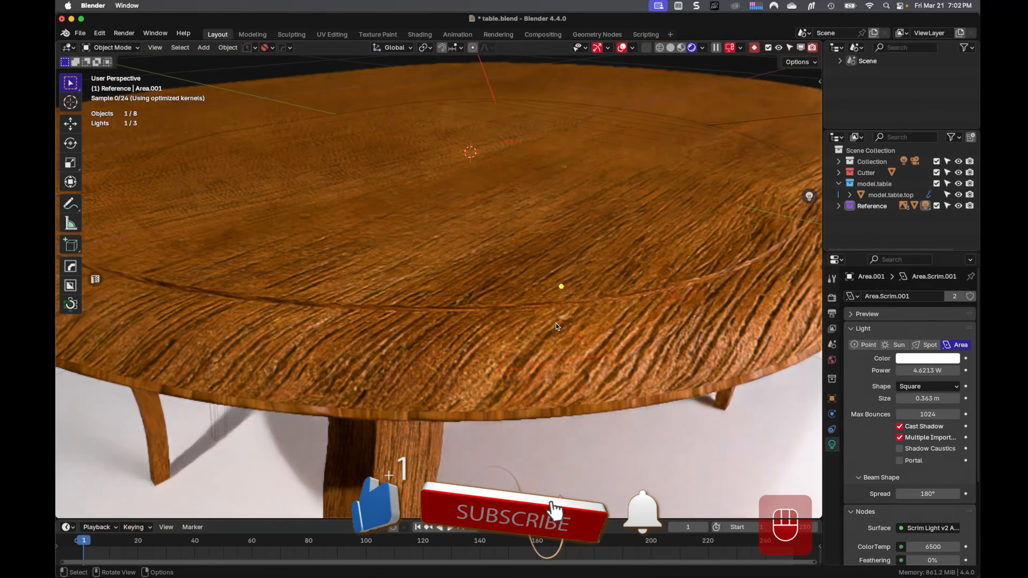